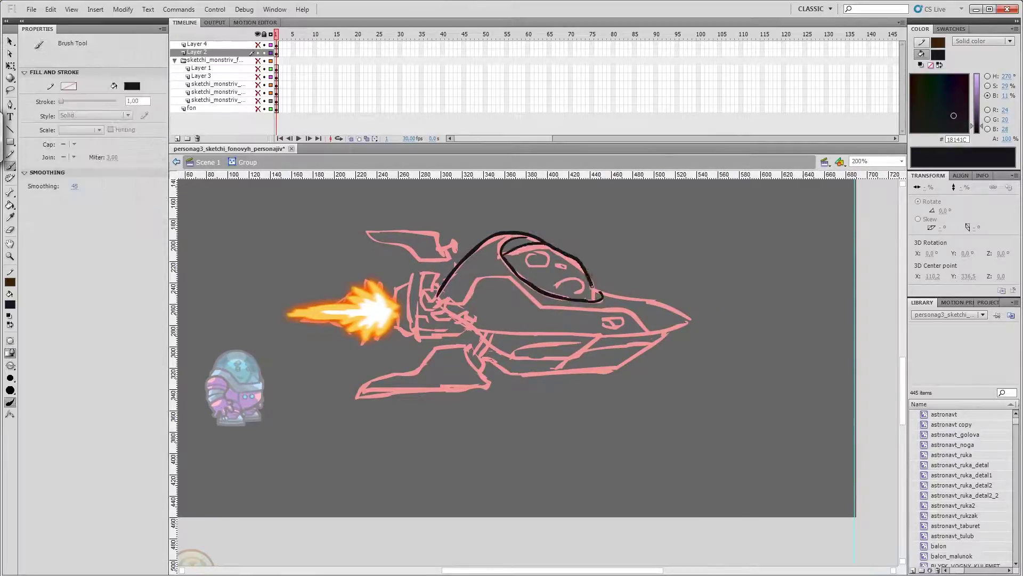
Undo the cockpit strokes and trace the hull's rear curve and underside up to the nose tip in black
key(ctrl+z)
key(ctrl+=)
drag(349, 352, 498, 220)
scroll(499, 220, down, 1)
mouse_move(348, 341)
mouse_down()
mouse_move(560, 402)
mouse_move(852, 378)
mouse_up()
scroll(409, 320, right, 5)
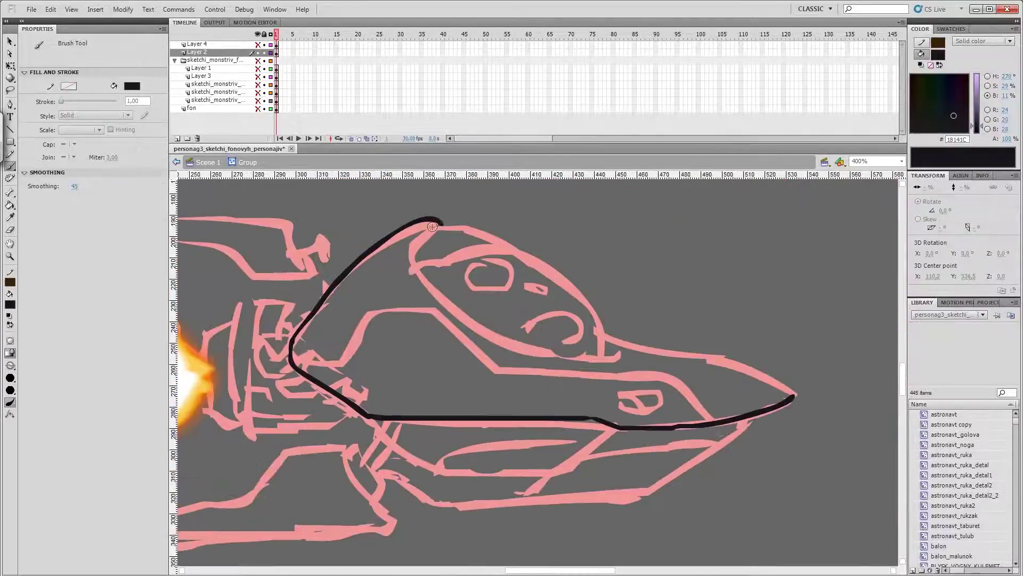
Trace the angular side-panel line across the hull, redrawing its wavy straight section toward the nose
drag(461, 337, 653, 374)
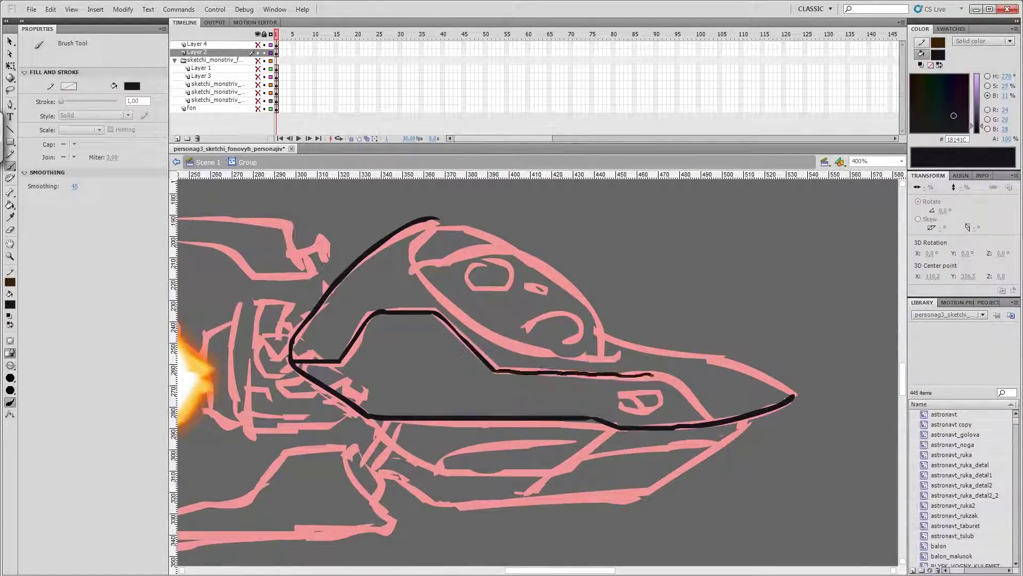
key(ctrl+z)
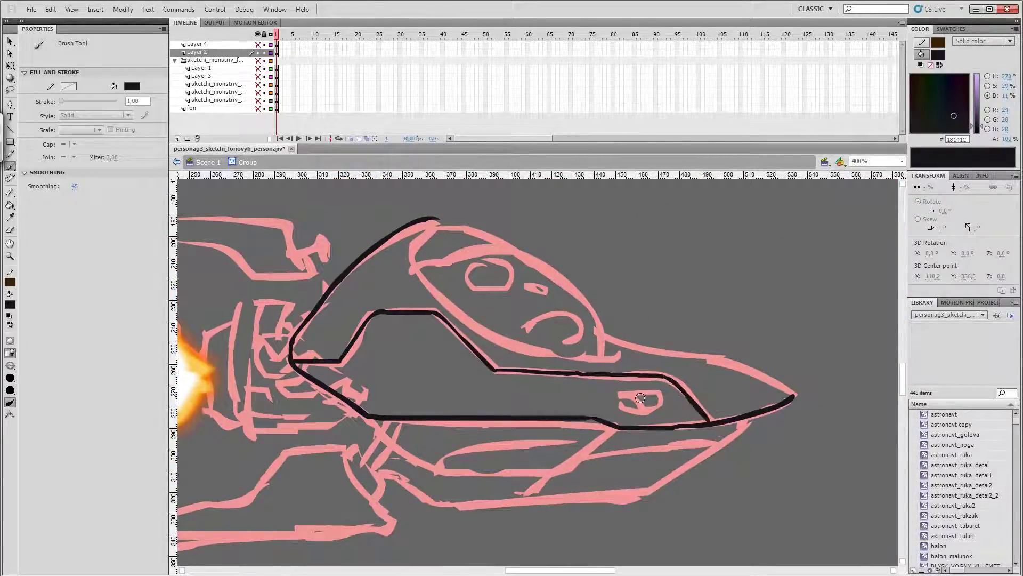
scroll(640, 398, down, 1)
scroll(645, 403, up, 1)
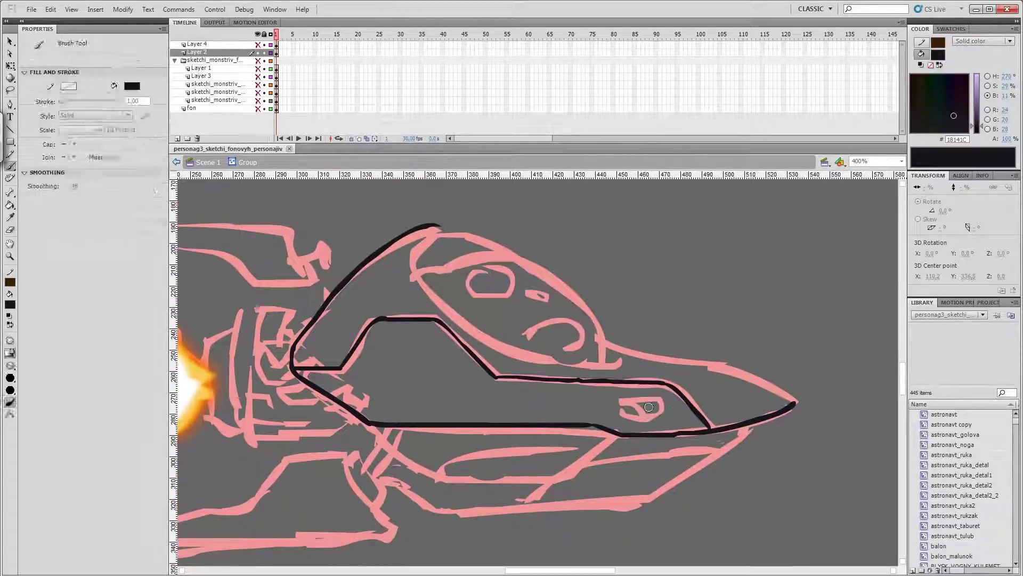
Draw the rounded gun housing with its nested barrel on the side panel near the nose and save the file
drag(649, 406, 611, 383)
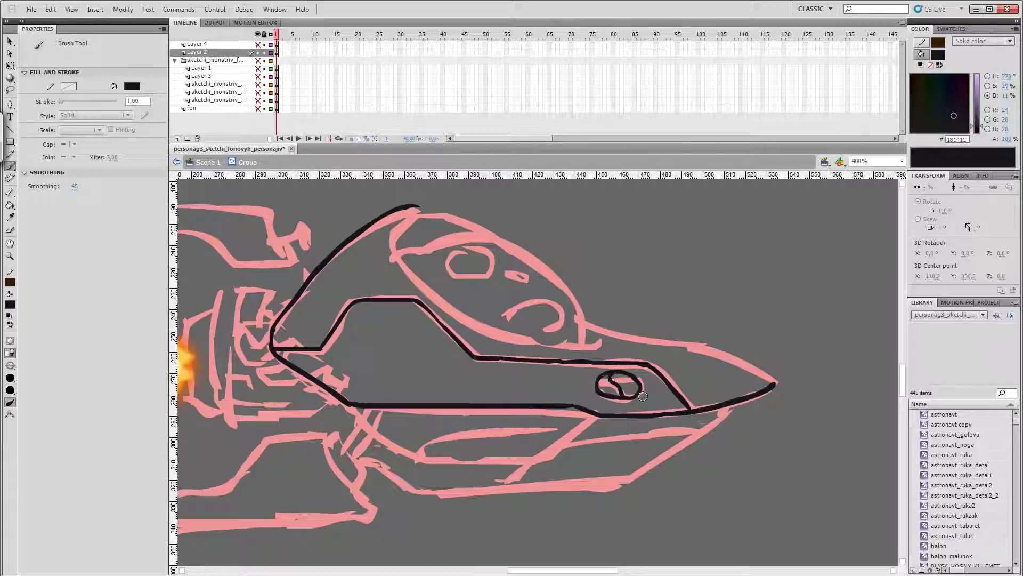
drag(643, 396, 616, 380)
key(q)
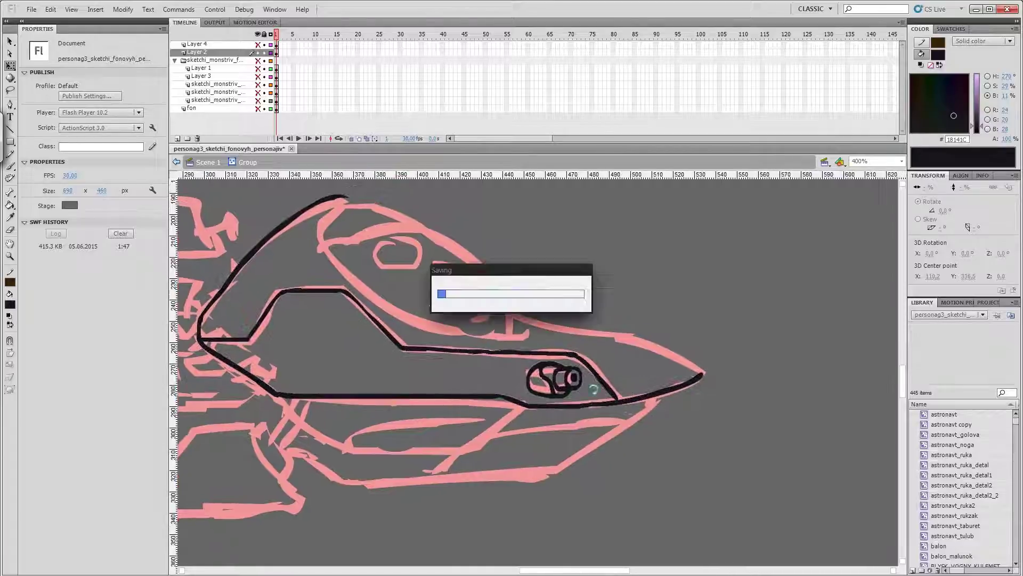
Trace the cockpit canopy, the hull's top curve and the upper nose edge over the pink sketch
mouse_move(393, 321)
mouse_down()
mouse_move(497, 356)
mouse_move(483, 381)
mouse_up()
key(b)
drag(410, 270, 523, 268)
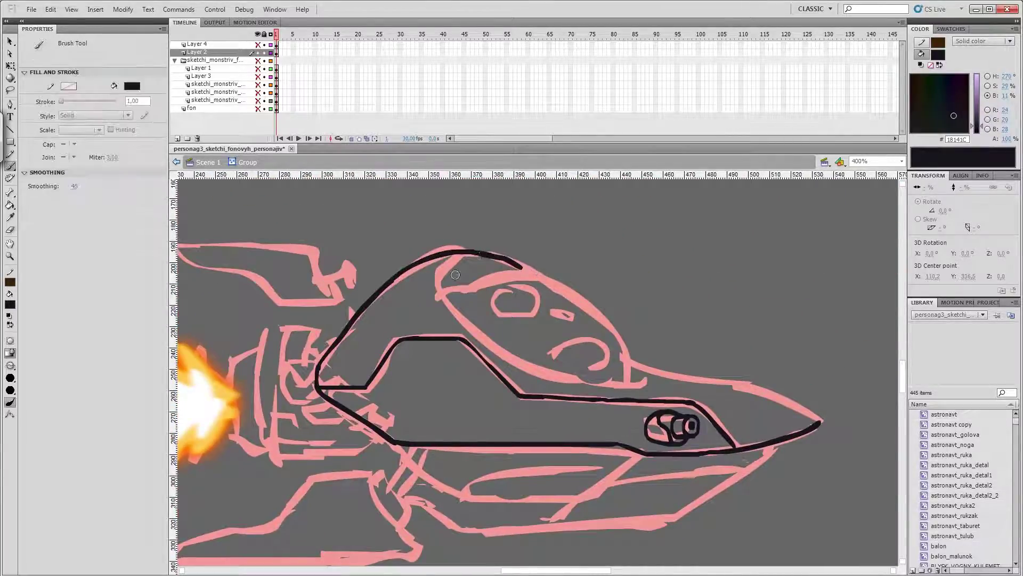
drag(509, 354, 546, 370)
mouse_move(502, 269)
mouse_down()
mouse_move(583, 286)
mouse_move(624, 379)
mouse_move(820, 422)
mouse_up()
drag(821, 422, 698, 316)
Erase the overlapping line ends around the front edge of the cockpit canopy
key(e)
drag(488, 209, 612, 302)
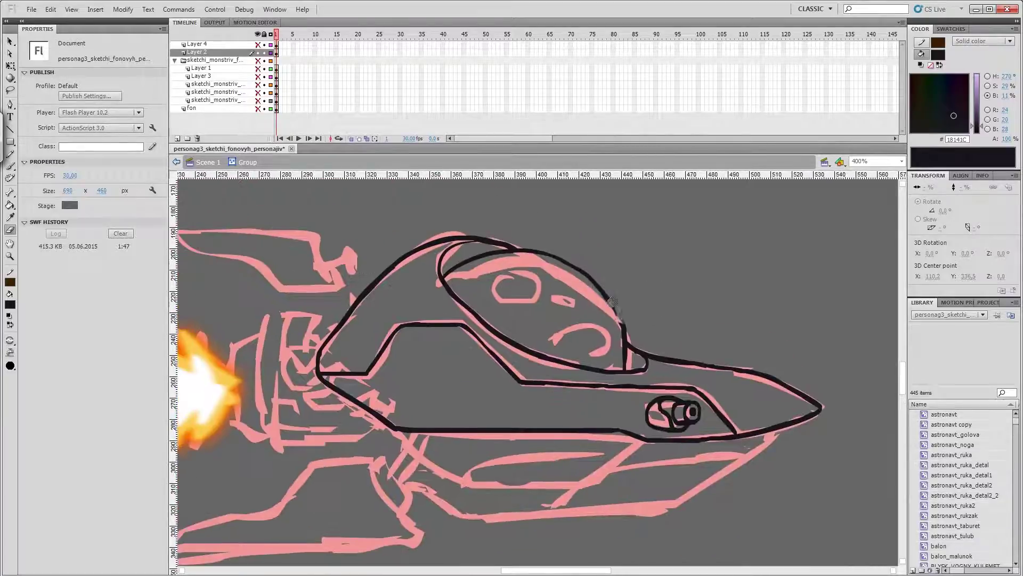
drag(612, 347, 602, 290)
Outline the lower hull beneath the body and draw its inner panel with the elongated recess
key(b)
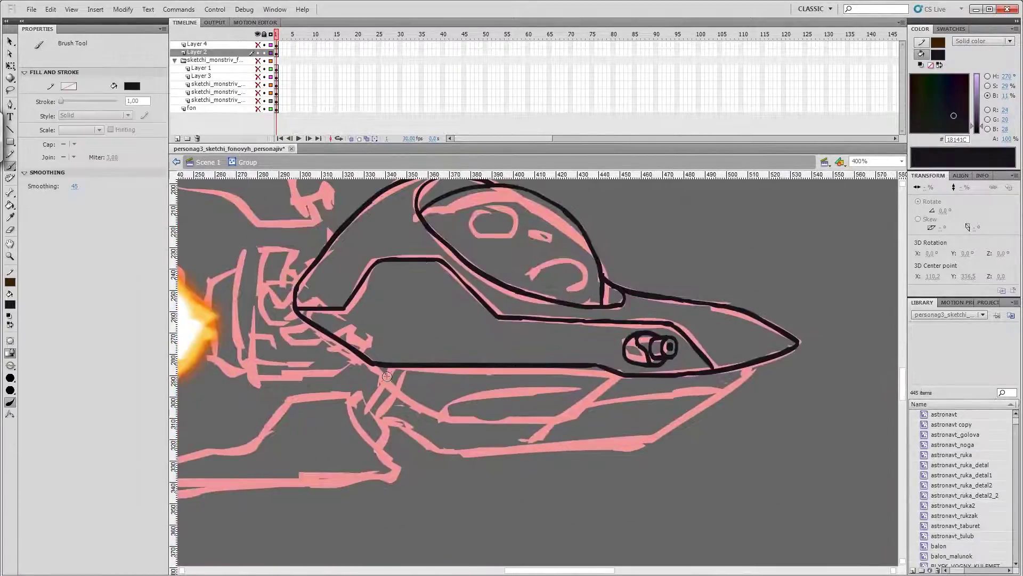
mouse_move(394, 432)
mouse_down()
mouse_move(440, 450)
mouse_move(628, 453)
mouse_move(461, 421)
mouse_move(755, 367)
mouse_up()
drag(585, 396, 609, 404)
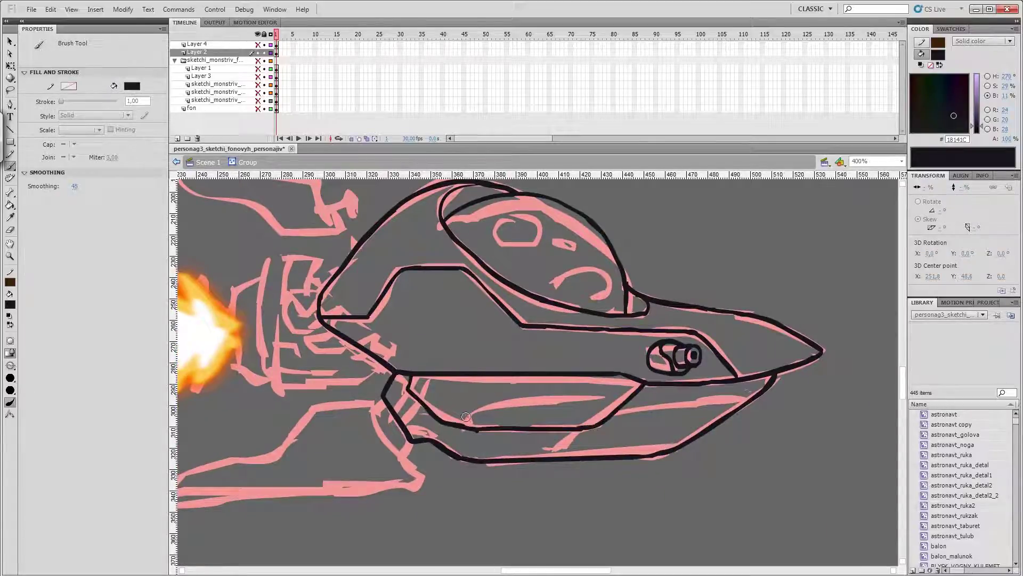
drag(466, 416, 586, 402)
Draw the lower rear wing in its own group, with contour lines, a bottom inset and a mounting joint
mouse_move(388, 387)
mouse_down()
mouse_move(571, 418)
mouse_move(426, 379)
mouse_move(445, 408)
mouse_move(570, 486)
mouse_up()
double_click(572, 435)
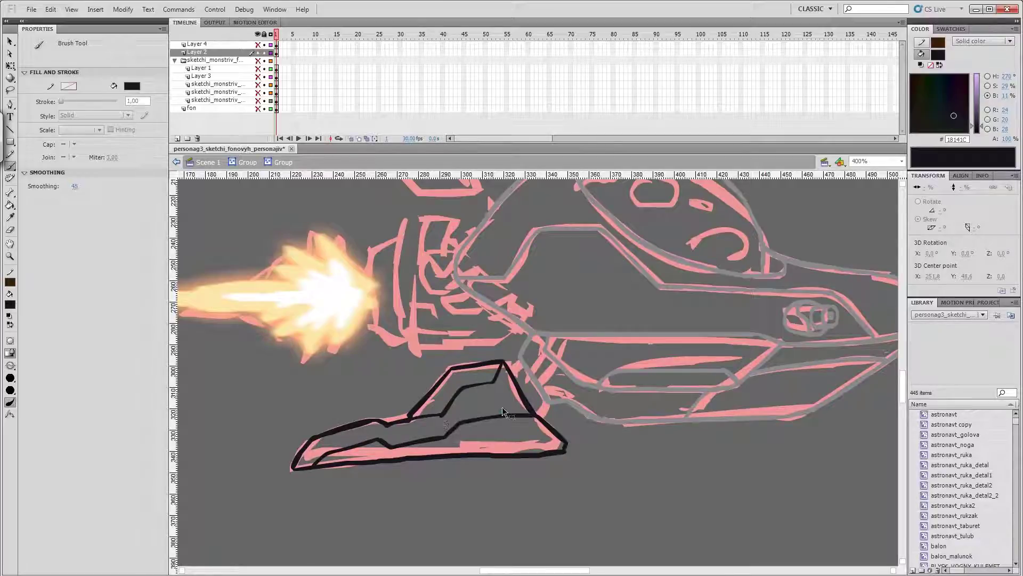
key(e)
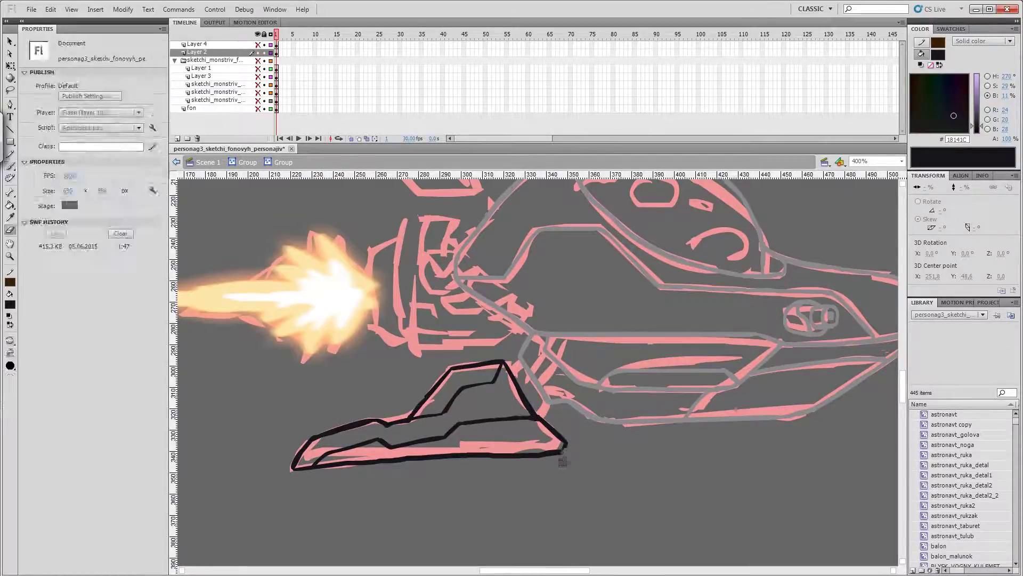
key(b)
drag(465, 452, 483, 441)
drag(550, 416, 520, 412)
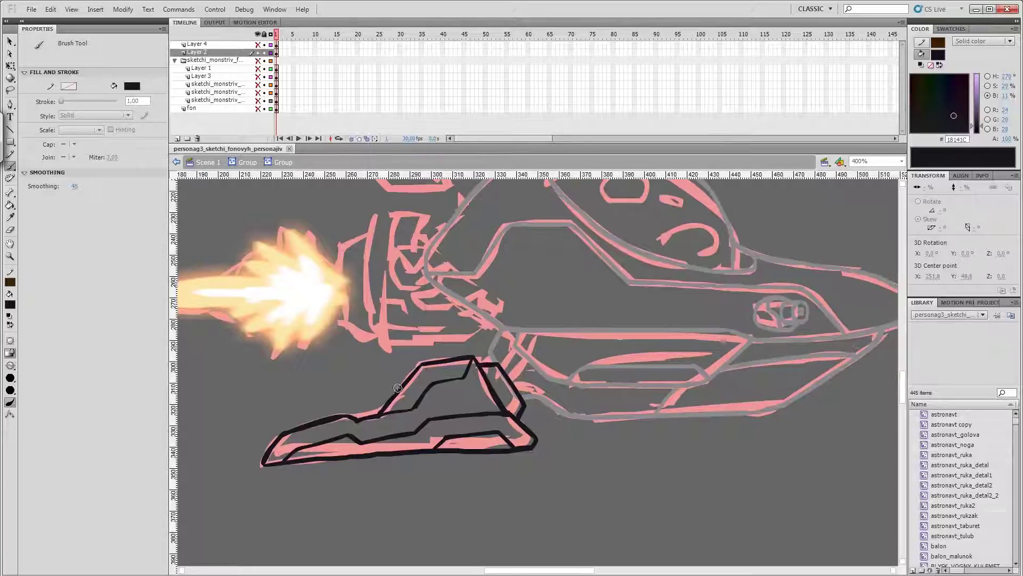
Undo the last wing strokes, redraw the outline with small ridges on the mount, and return to the ship's group
key(ctrl+z)
key(ctrl+z)
key(ctrl+z)
key(ctrl+z)
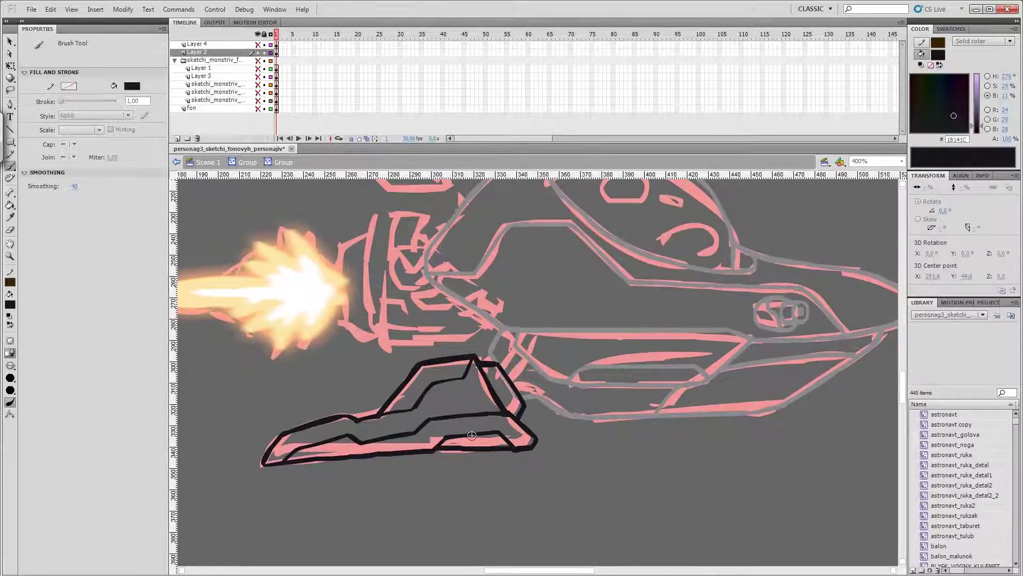
key(v)
double_click(503, 473)
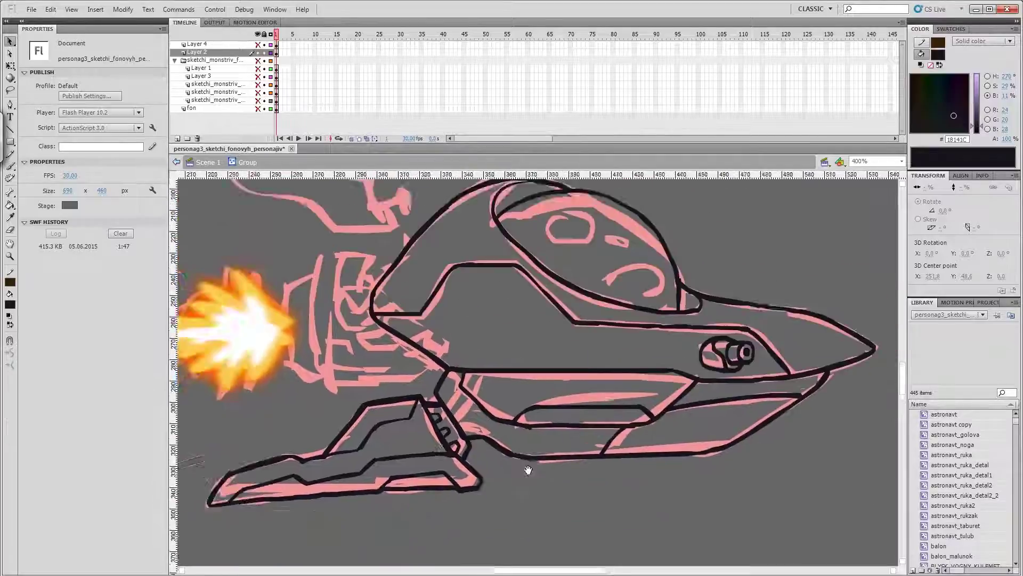
Add the short slanted fairing line between the canopy's front and the nose, then save the file
key(b)
mouse_move(400, 421)
mouse_down()
mouse_move(585, 422)
mouse_move(511, 420)
mouse_up()
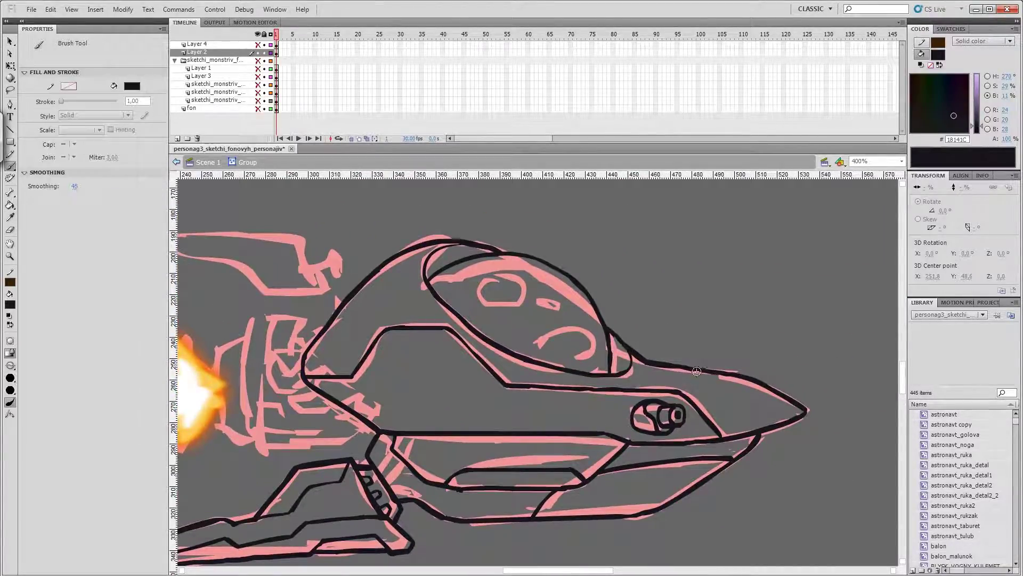
key(v)
key(ctrl+s)
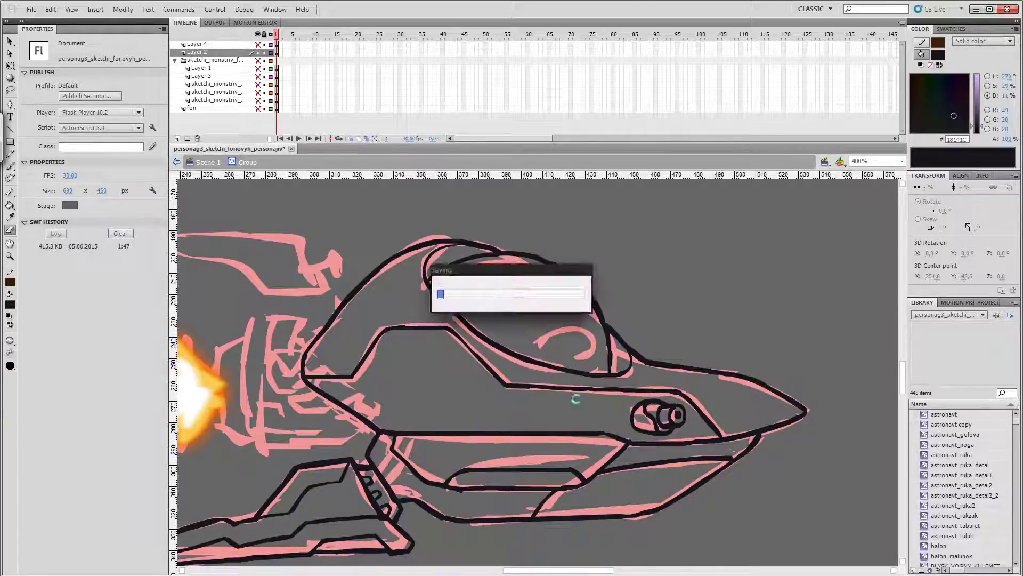
Outline the upper rear fin in a separate group, following the pink sketch above the engine
double_click(542, 354)
key(b)
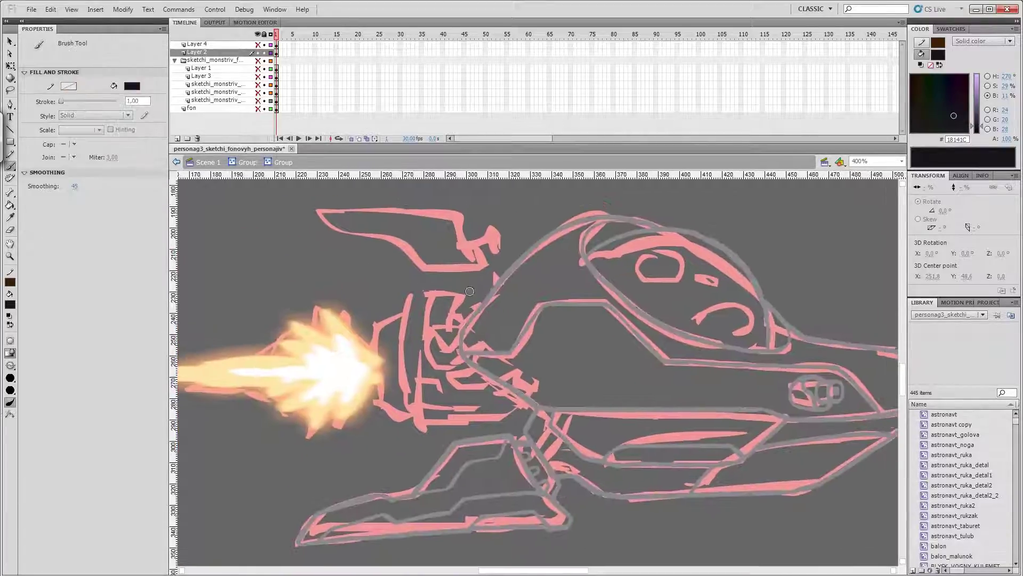
click(319, 210)
click(363, 209)
click(457, 214)
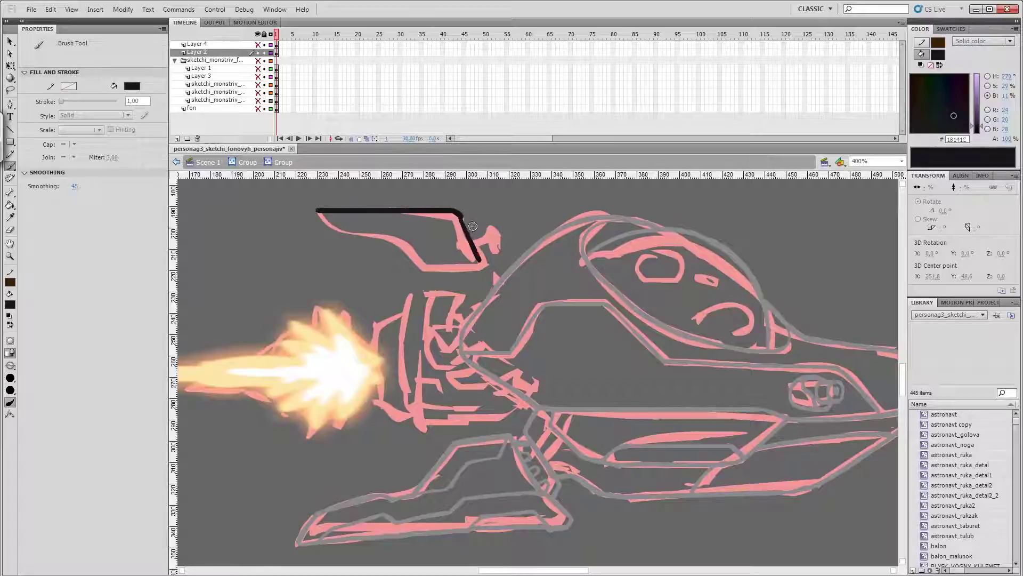
mouse_move(461, 217)
mouse_down()
mouse_move(480, 268)
mouse_move(464, 303)
mouse_move(477, 294)
mouse_up()
Add the upper fin's inner contour, mounting joint with ridges and small inset panels
drag(347, 222, 381, 230)
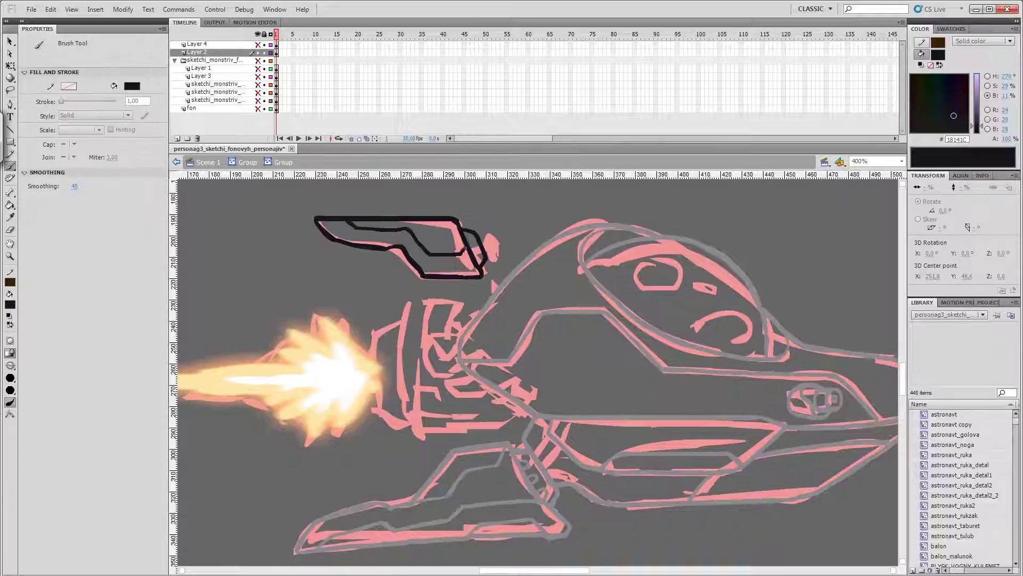
drag(508, 291, 477, 303)
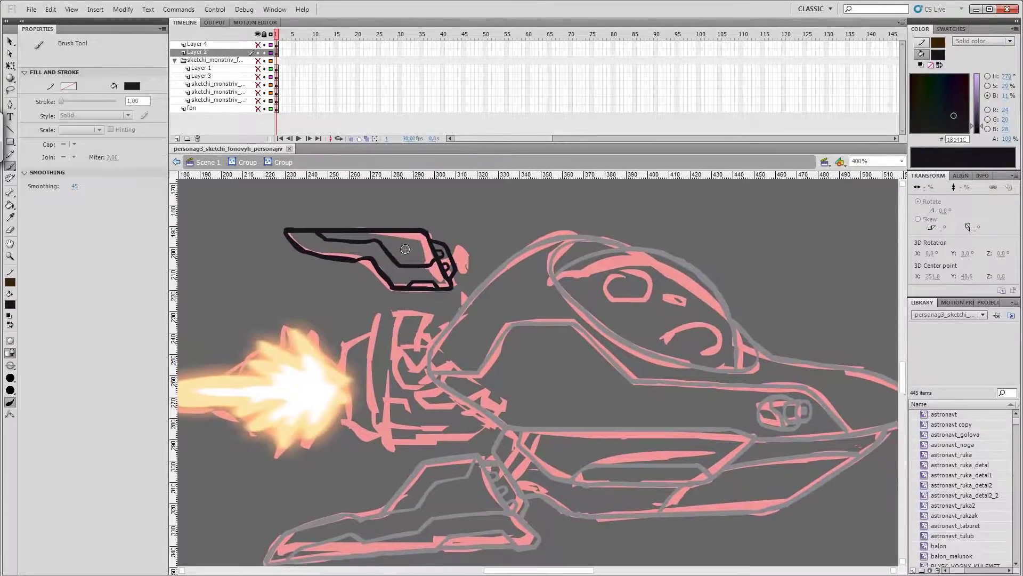
drag(469, 234, 443, 205)
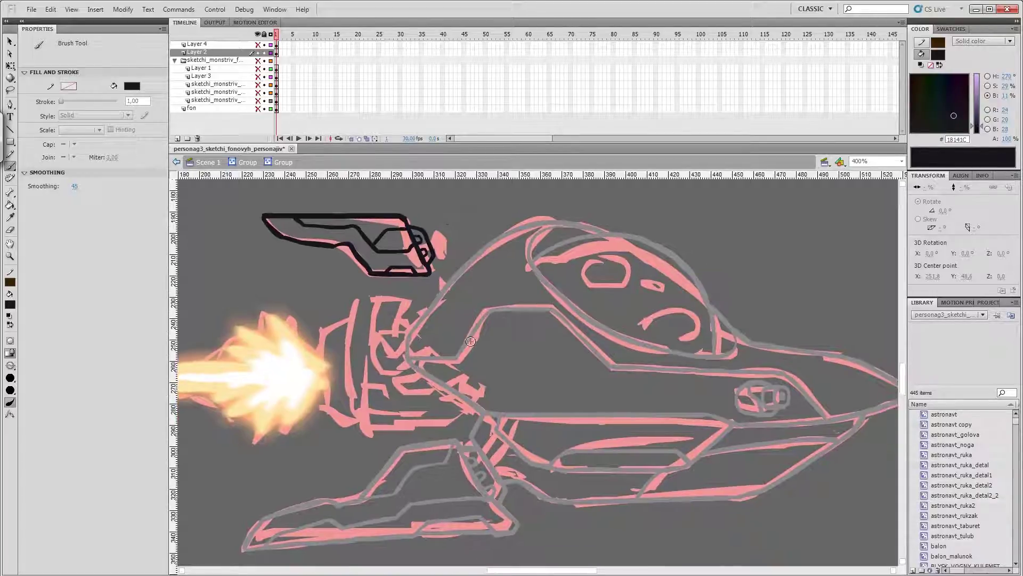
Draw the rear engine with its nozzle, ring, top vent, stepped lower panel and base inset
mouse_move(315, 385)
mouse_down()
mouse_move(342, 301)
mouse_move(344, 320)
mouse_move(369, 281)
mouse_move(432, 287)
mouse_up()
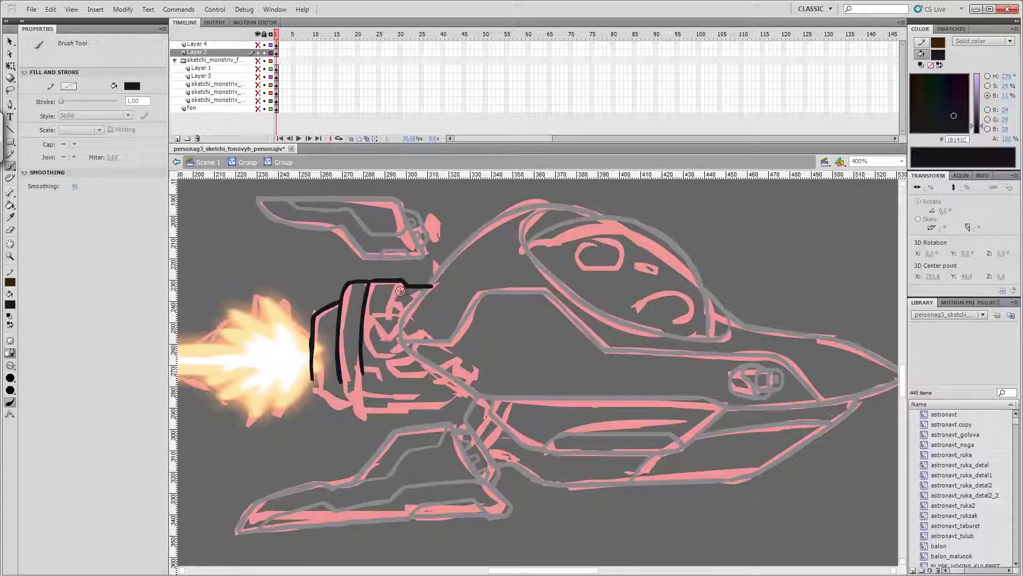
key(v)
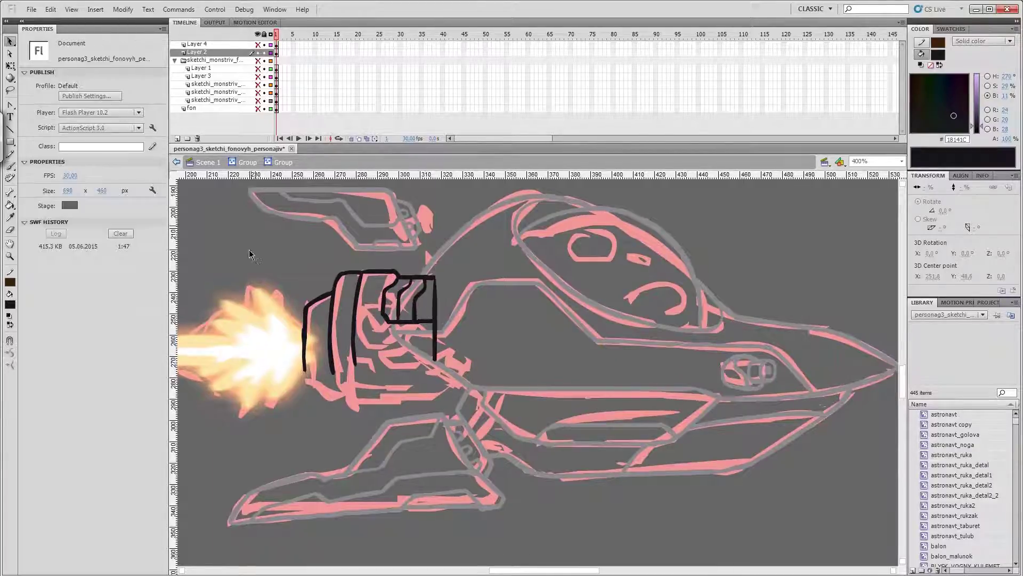
click(122, 10)
mouse_move(139, 142)
mouse_move(249, 250)
mouse_down()
mouse_move(378, 421)
mouse_move(473, 392)
mouse_move(408, 409)
mouse_move(442, 404)
mouse_up()
click(240, 256)
key(b)
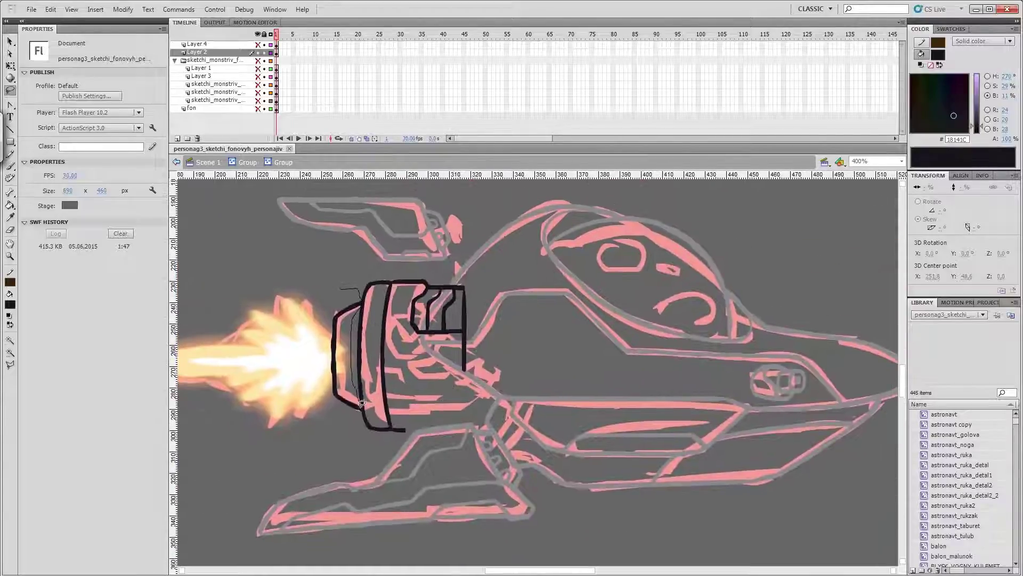
drag(465, 368, 398, 428)
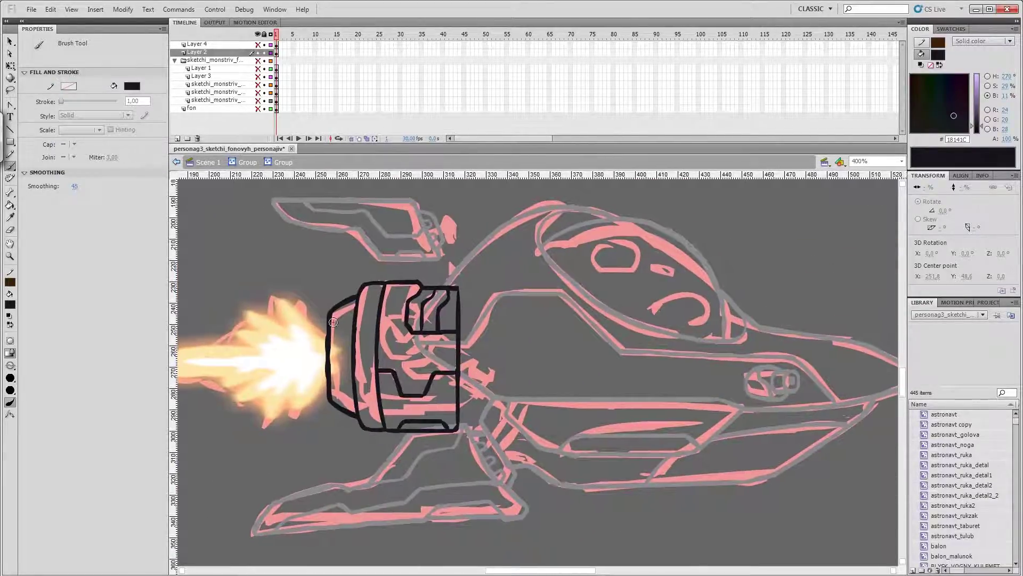
Draw small boxed slats along the nozzle and a double-ring joint beside the upper fin in a nested group
ctrl+double_click(496, 364)
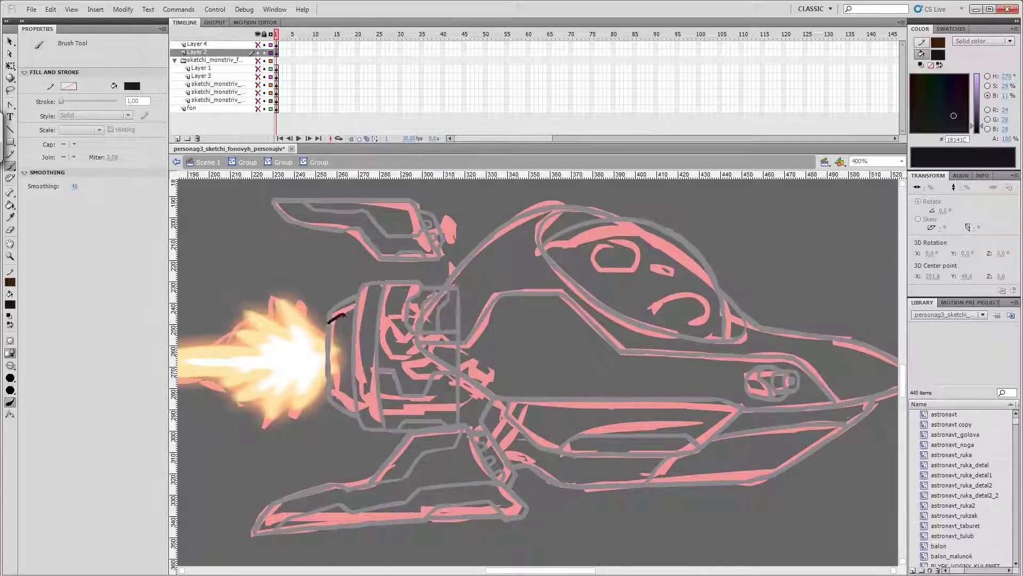
drag(329, 361, 368, 381)
mouse_move(469, 246)
mouse_down()
mouse_move(482, 229)
mouse_move(515, 245)
mouse_up()
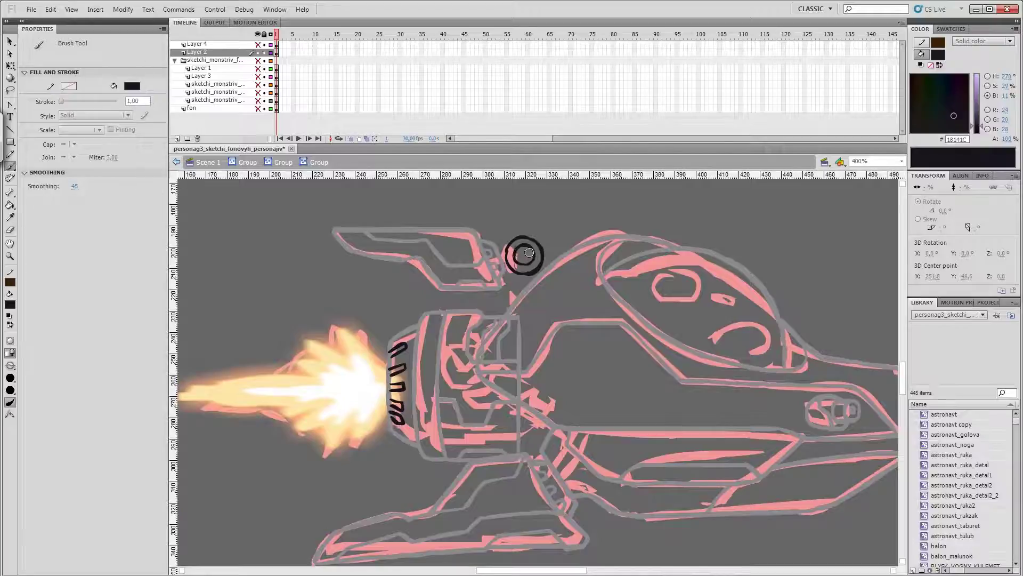
Add curved brackets on both sides of the double-ring joint, undoing and refining strokes as needed
key(ctrl+a)
key(ctrl+g)
key(ctrl+z)
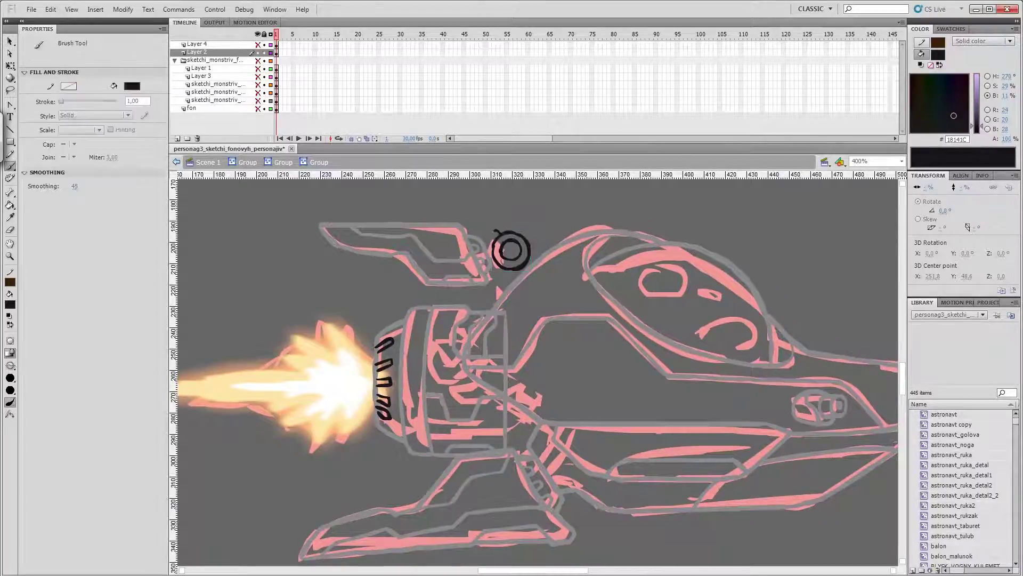
key(ctrl+y)
key(ctrl+z)
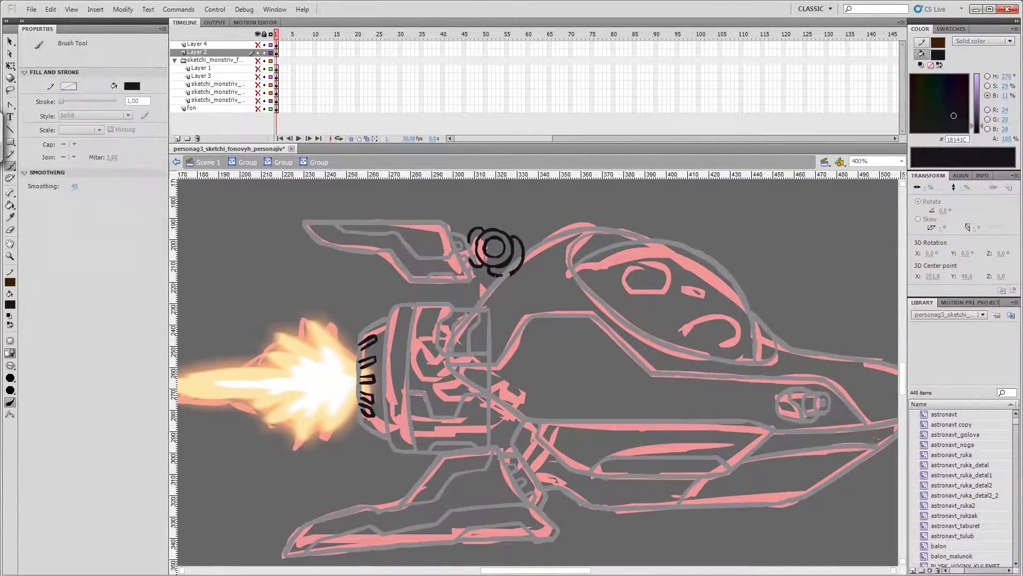
key(ctrl+y)
key(ctrl+z)
key(v)
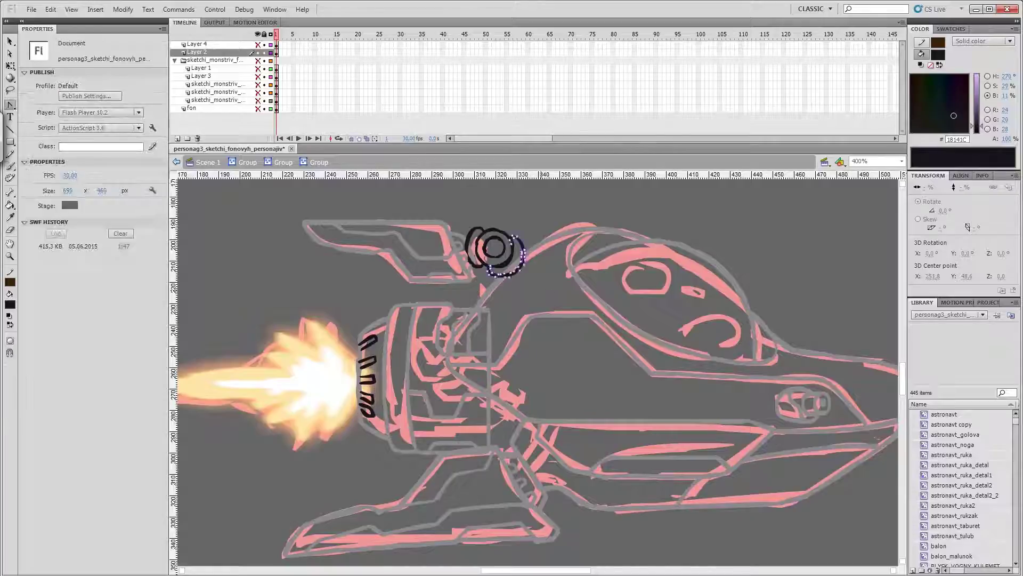
double_click(563, 359)
drag(564, 359, 561, 341)
Replace the nozzle's boxed slats with a row of straight ribs running across the nozzle
double_click(376, 341)
key(b)
drag(530, 460, 542, 443)
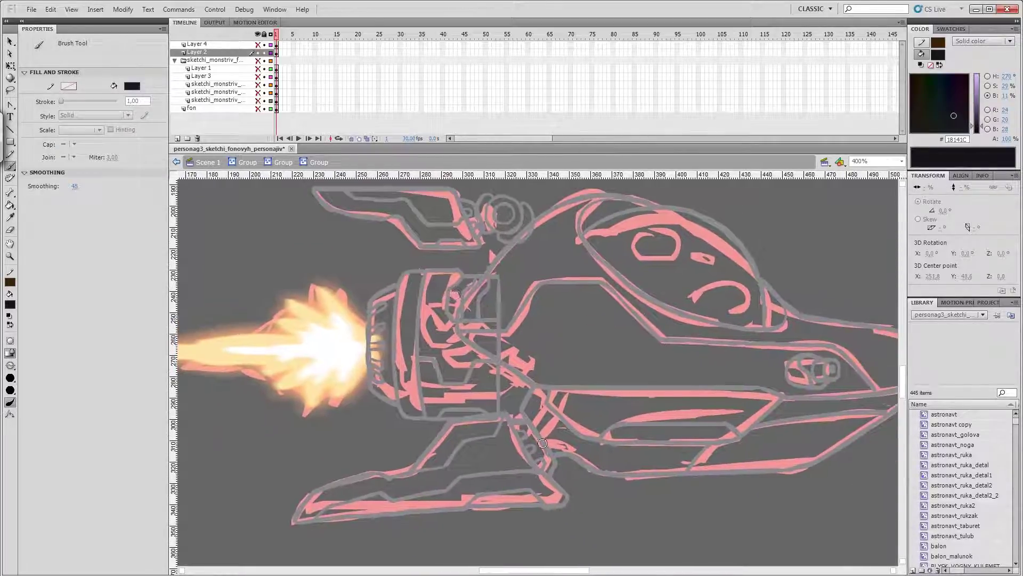
drag(417, 278, 414, 408)
mouse_move(400, 281)
mouse_down()
mouse_move(413, 293)
mouse_move(382, 323)
mouse_up()
drag(385, 390, 408, 400)
Space the nozzle ribs evenly, adjust the second-lowest rib with Free Transform, and return to the engine's group
key(v)
key(ctrl+a)
key(ctrl+k)
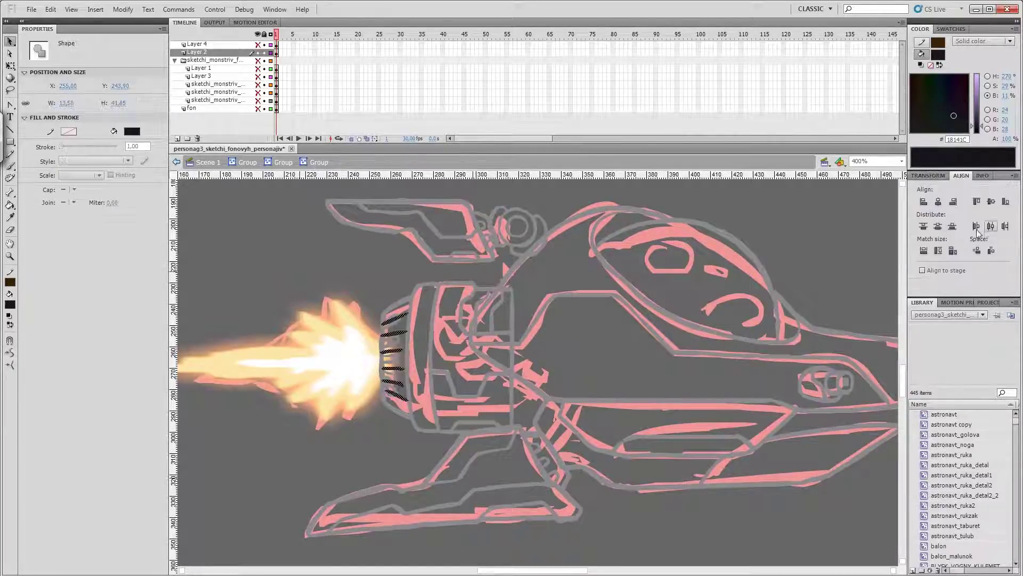
click(397, 350)
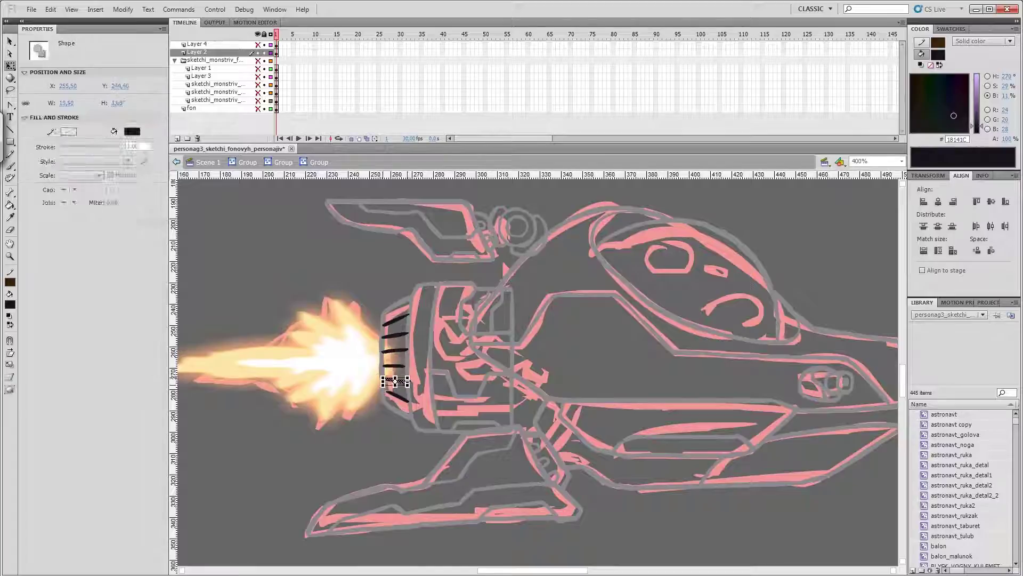
double_click(490, 349)
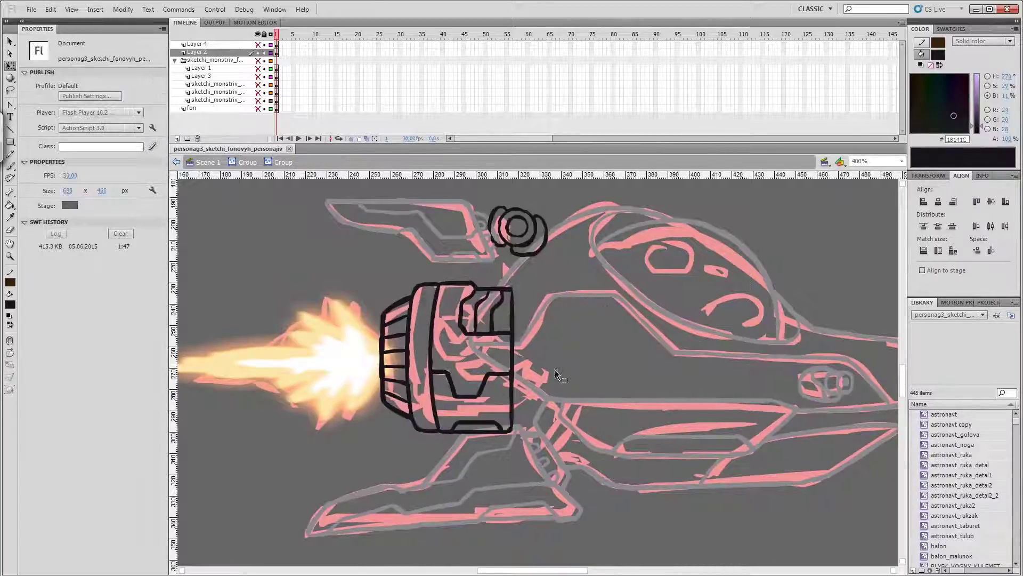
Centre the two rings of the joint beside the upper fin, break them apart, and lasso the surrounding bracket parts for adjustment
double_click(482, 245)
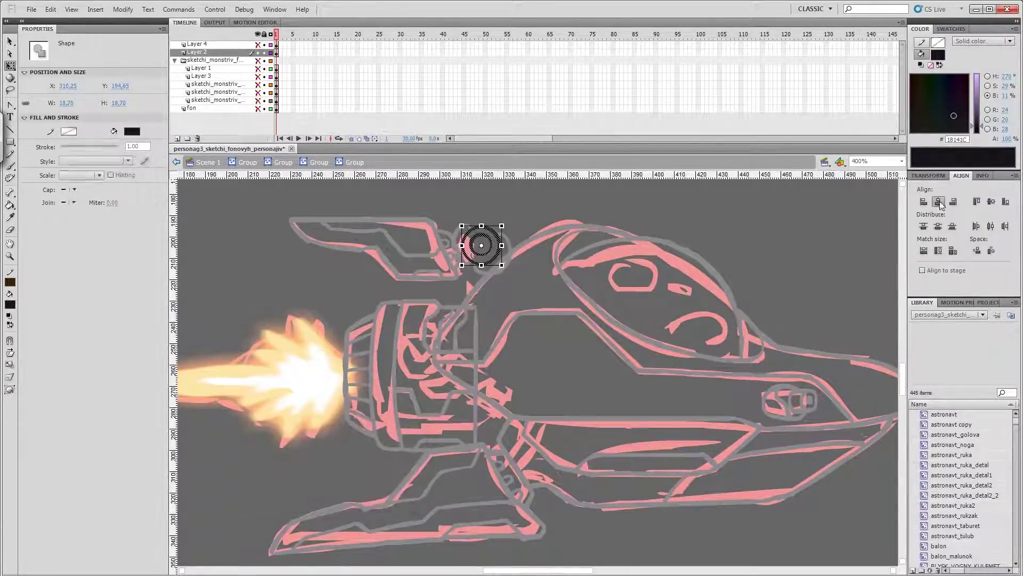
double_click(516, 221)
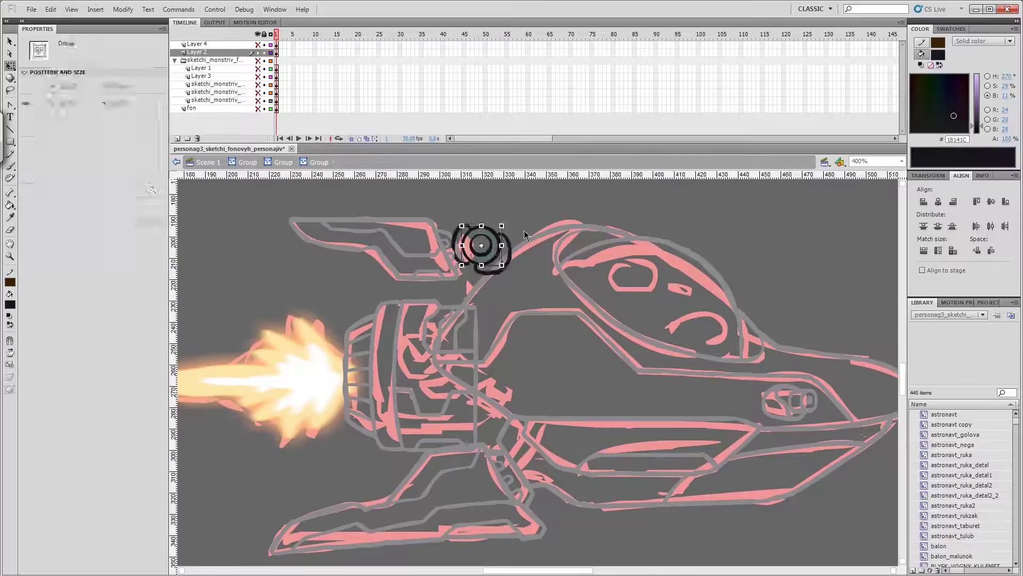
key(ctrl+b)
scroll(468, 276, up, 2)
key(l)
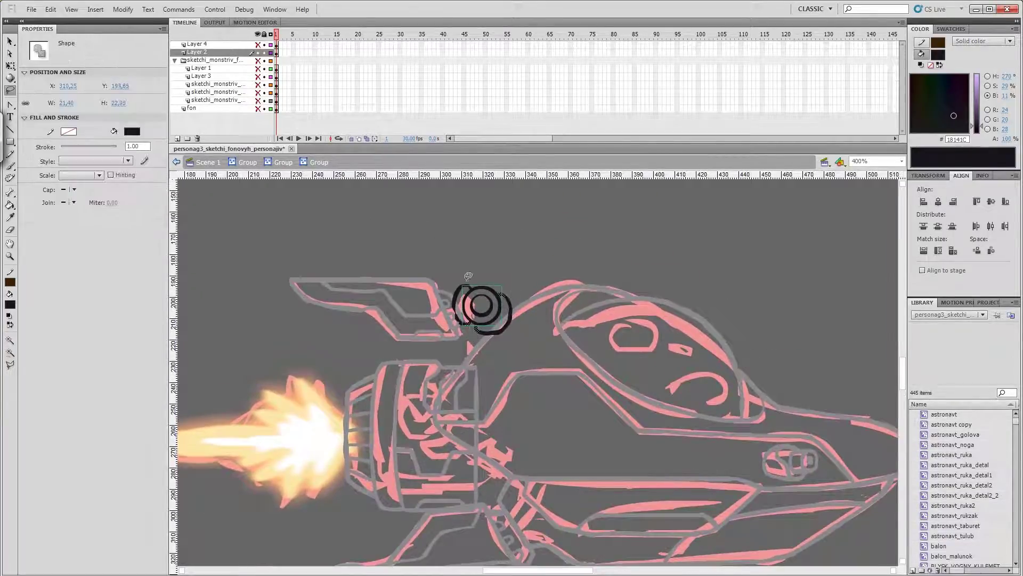
click(468, 277)
key(v)
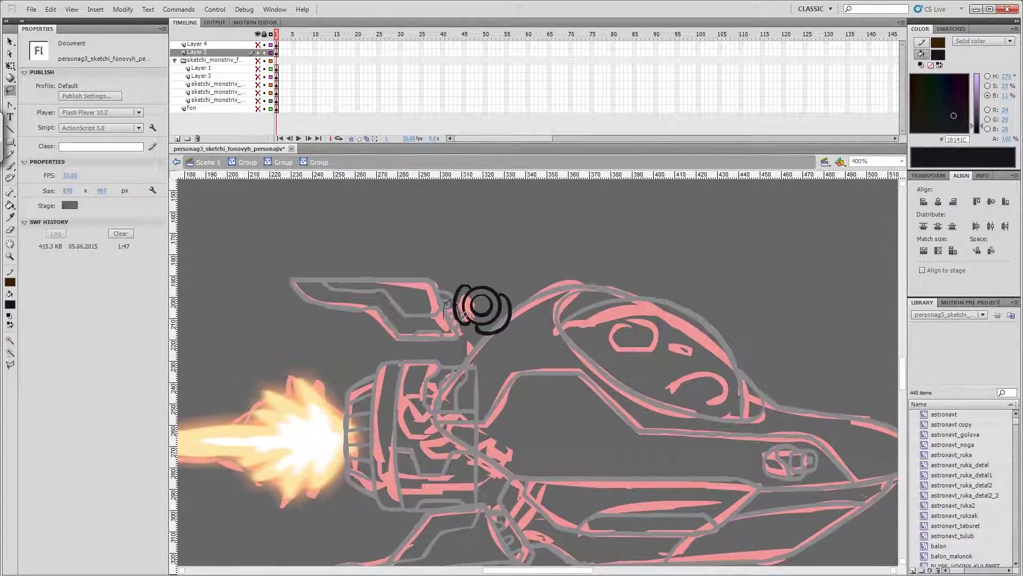
click(464, 314)
Place a vertically flipped copy of the ring joint beside the lower fin and reduce it to its two rings
double_click(539, 347)
scroll(539, 347, down, 3)
click(580, 431)
click(123, 9)
mouse_move(142, 147)
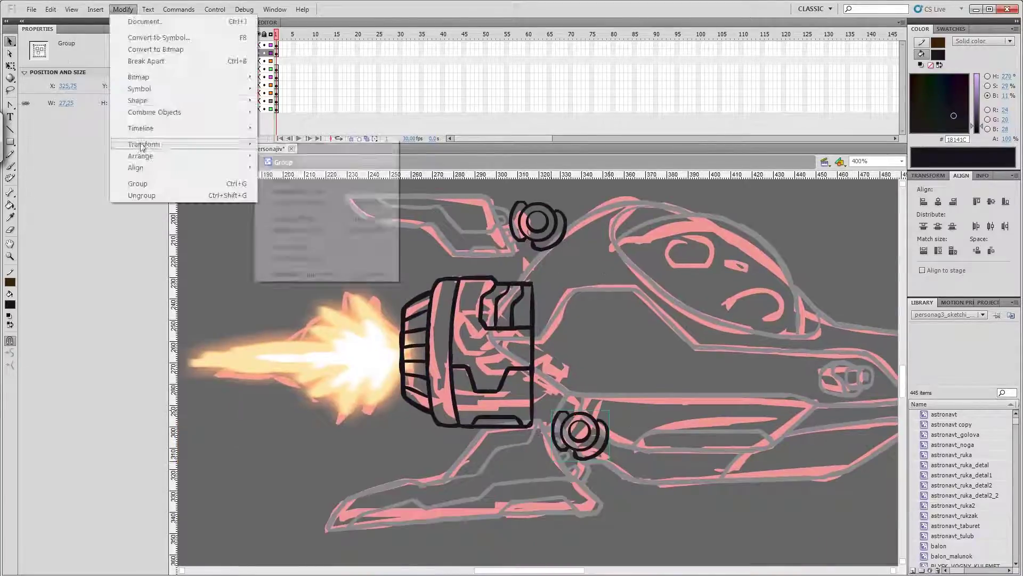
click(288, 155)
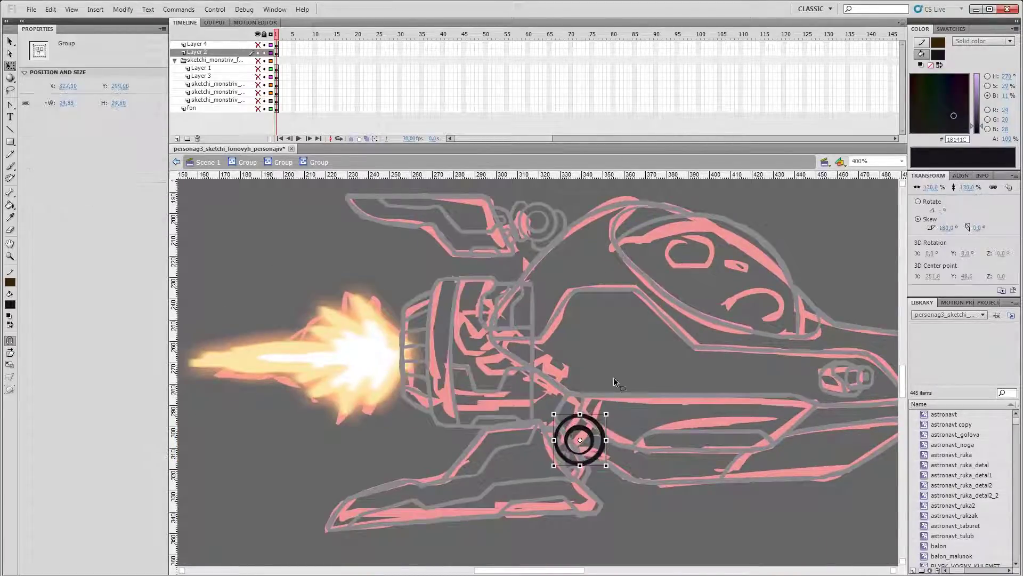
double_click(591, 462)
right_click(605, 468)
click(690, 283)
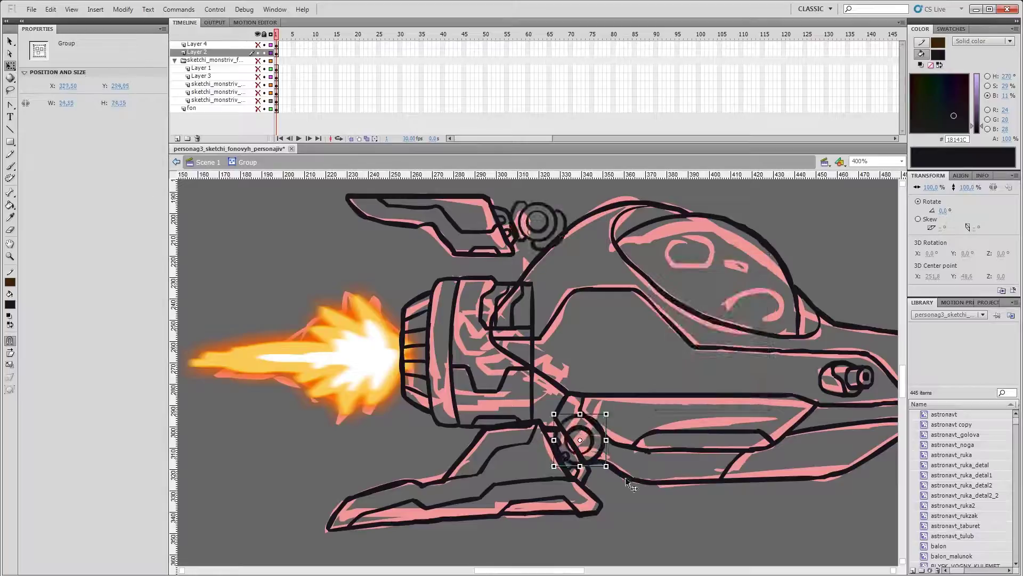
Reposition the lower fin slightly back from the hull so its ribbed edge sits beside the ring joint
click(469, 320)
scroll(533, 374, right, 2)
click(373, 480)
drag(570, 482, 576, 510)
scroll(533, 373, up, 3)
click(466, 407)
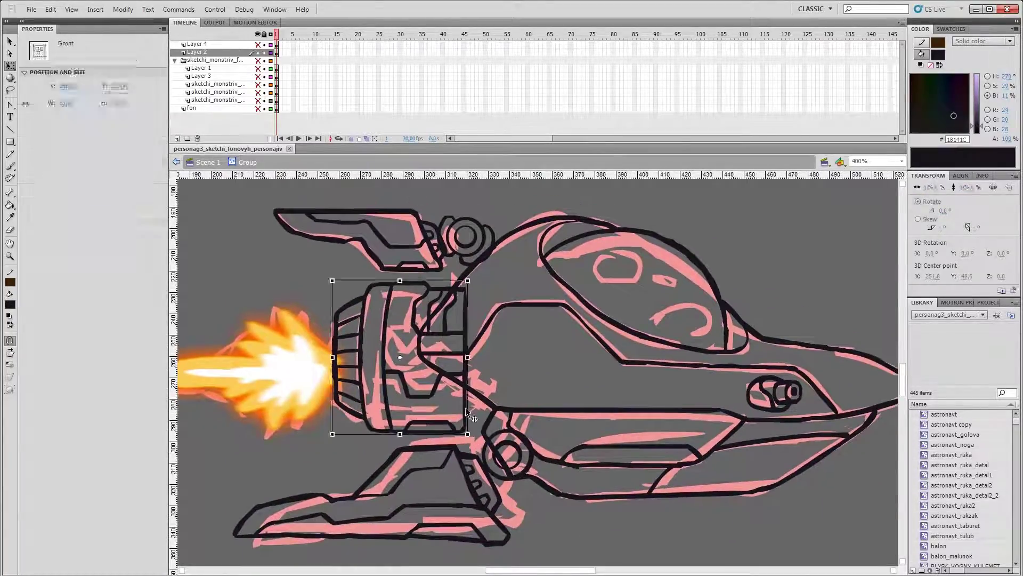
Rescale the upper and lower fins with Free Transform to balance them against the hull
click(902, 161)
click(858, 206)
click(902, 161)
click(859, 212)
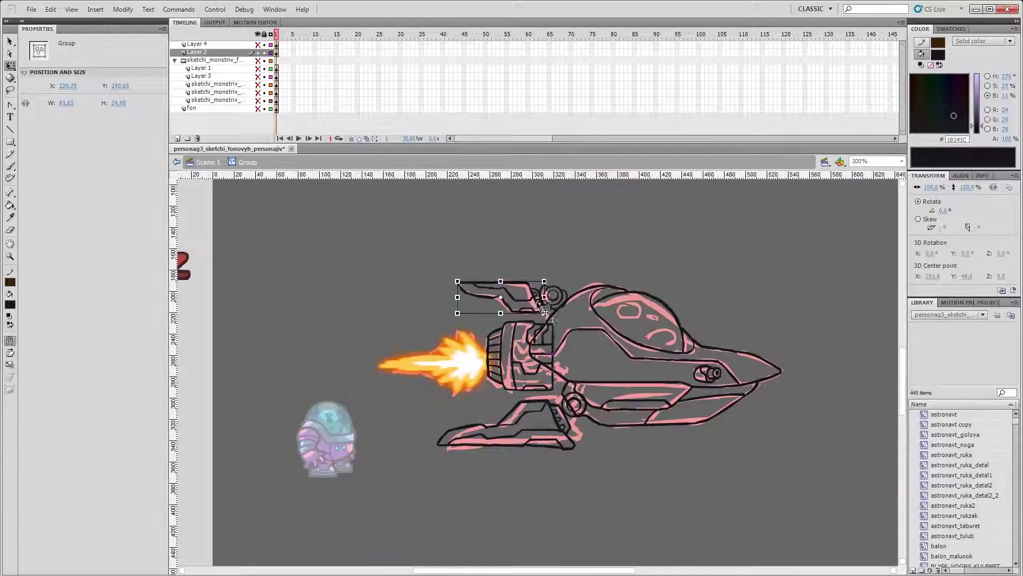
click(536, 302)
click(506, 426)
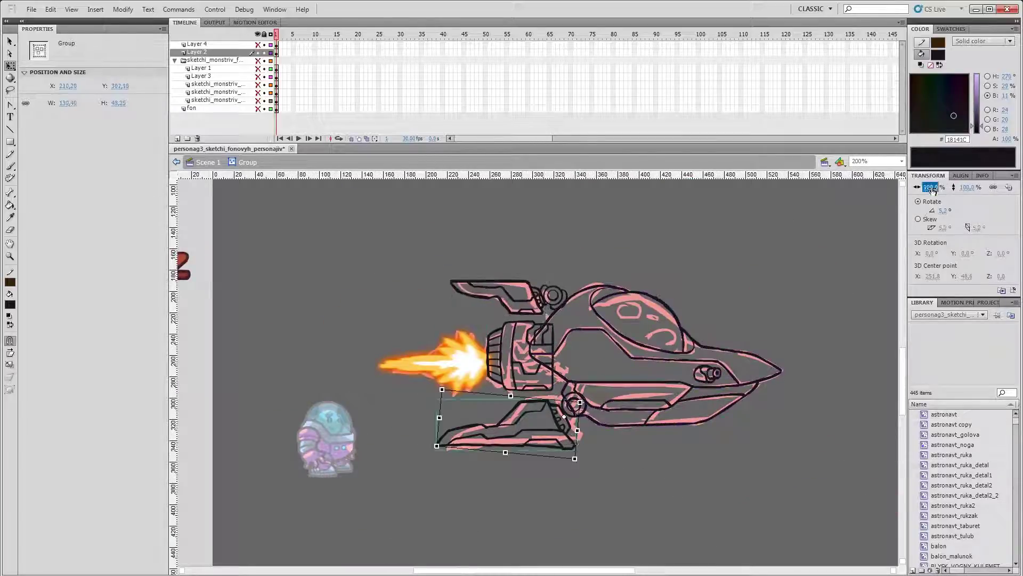
Open the hull group and brush a curved socket at its lower rear corner around the lower ring joint
double_click(583, 301)
click(607, 442)
shift+click(597, 440)
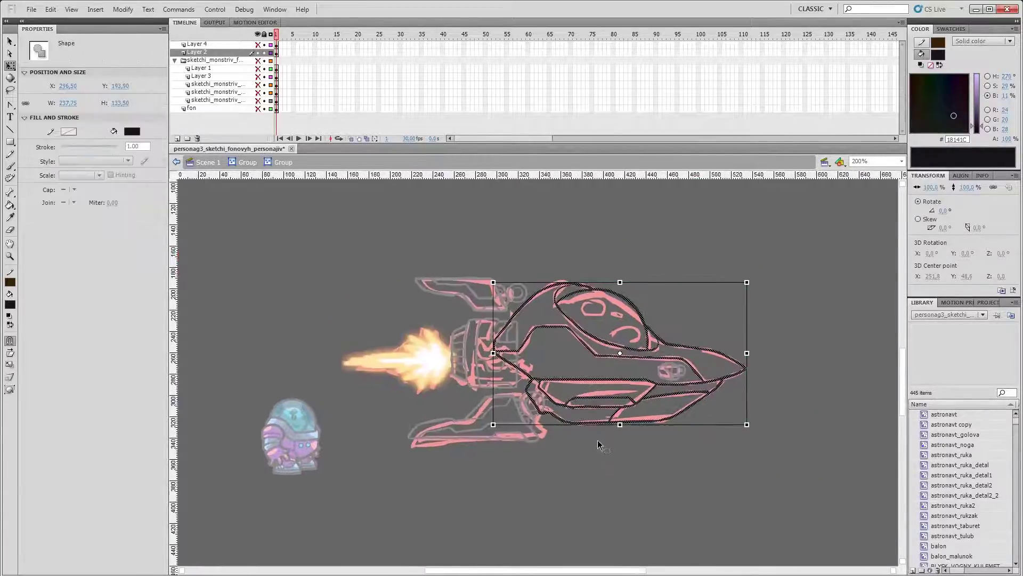
key(ctrl+=)
key(b)
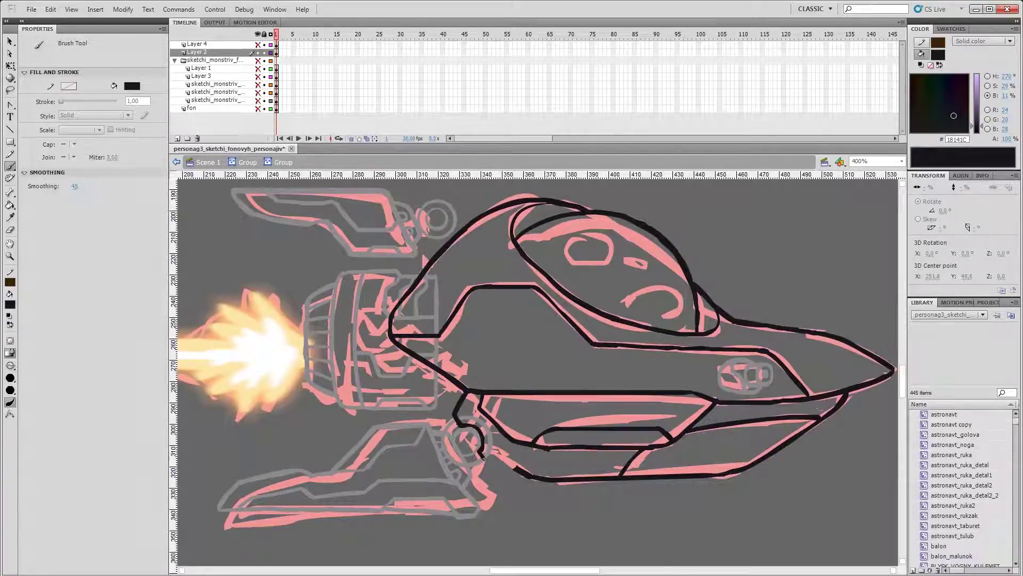
Return to the ship's group, fit the ring joint into the lower socket, and enlarge and tilt the upper fin
key(v)
double_click(485, 472)
drag(485, 471, 535, 481)
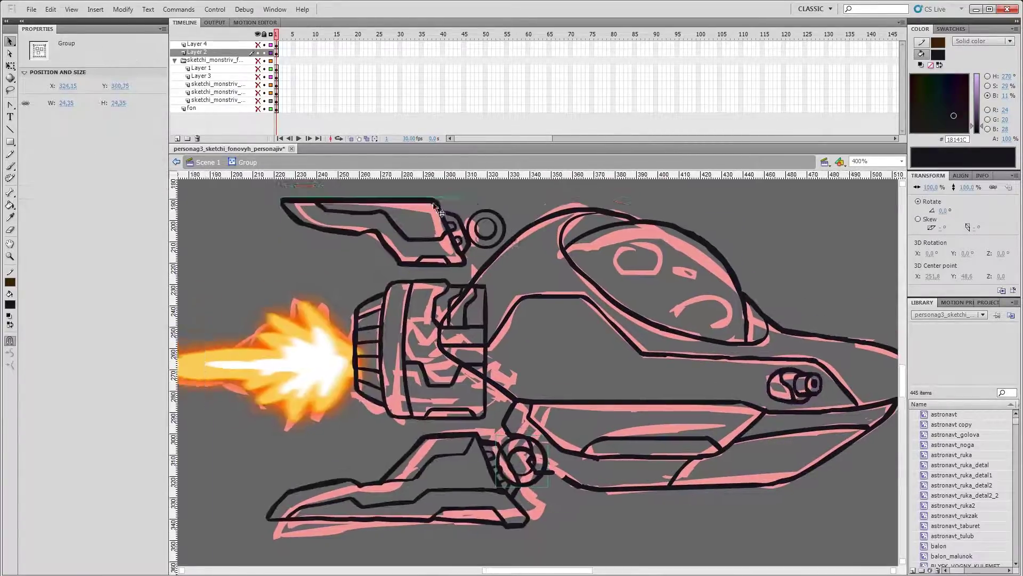
click(504, 235)
scroll(501, 267, down, 2)
click(454, 427)
Redraw the lower rear socket of the hull as a closed bracket and patch the adjoining bottom hull line
double_click(504, 344)
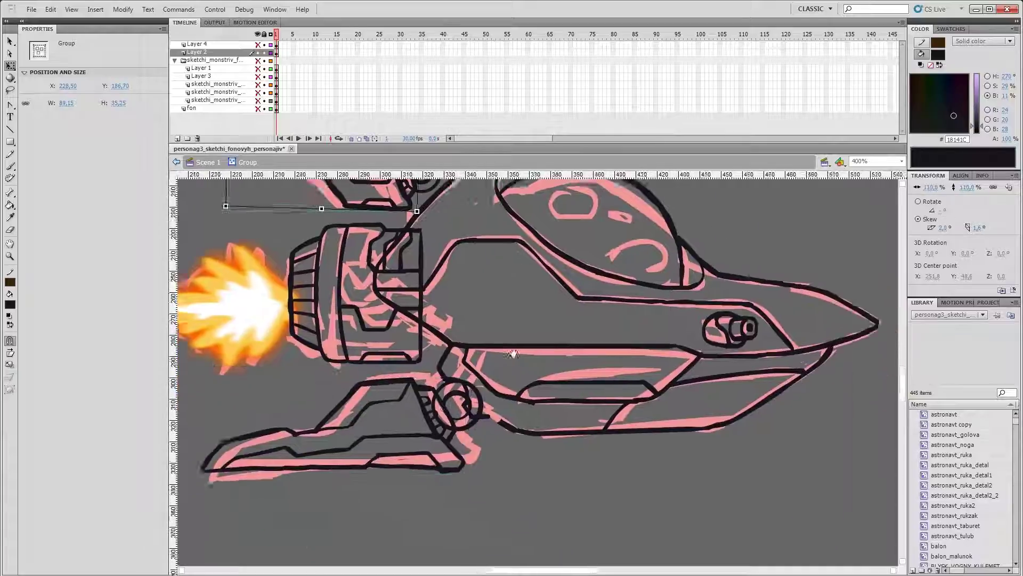
scroll(504, 344, down, 2)
key(l)
drag(504, 344, 541, 397)
key(b)
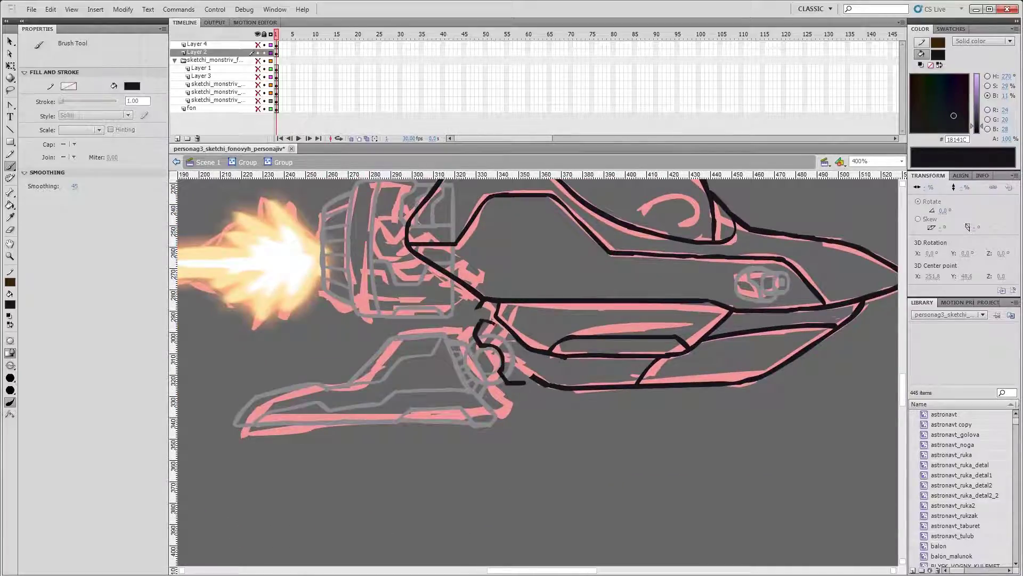
key(q)
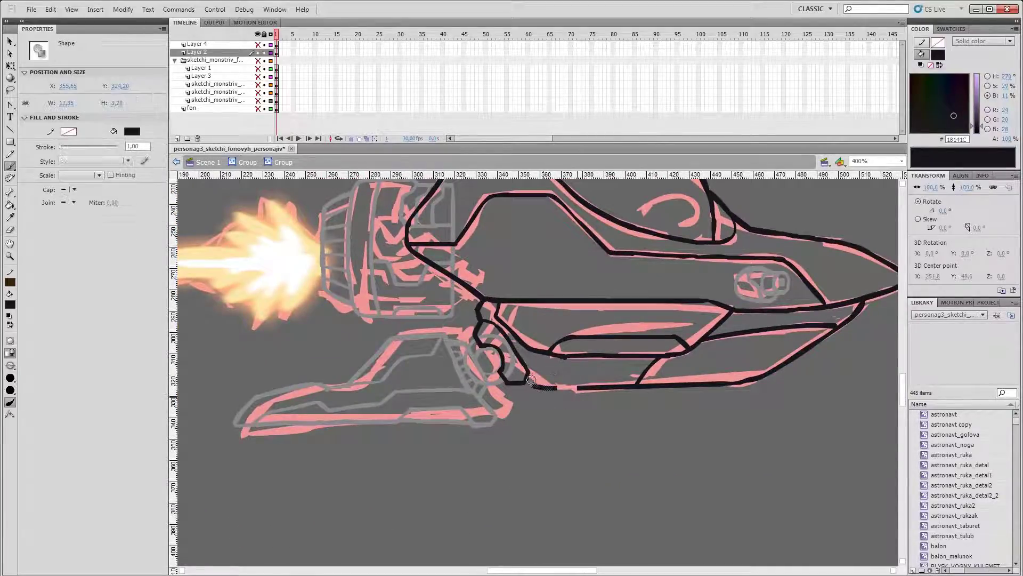
drag(554, 384, 561, 392)
Lasso and adjust the hull bracket so it wraps around the lower ring joint, cleaning up its edges
scroll(558, 451, up, 5)
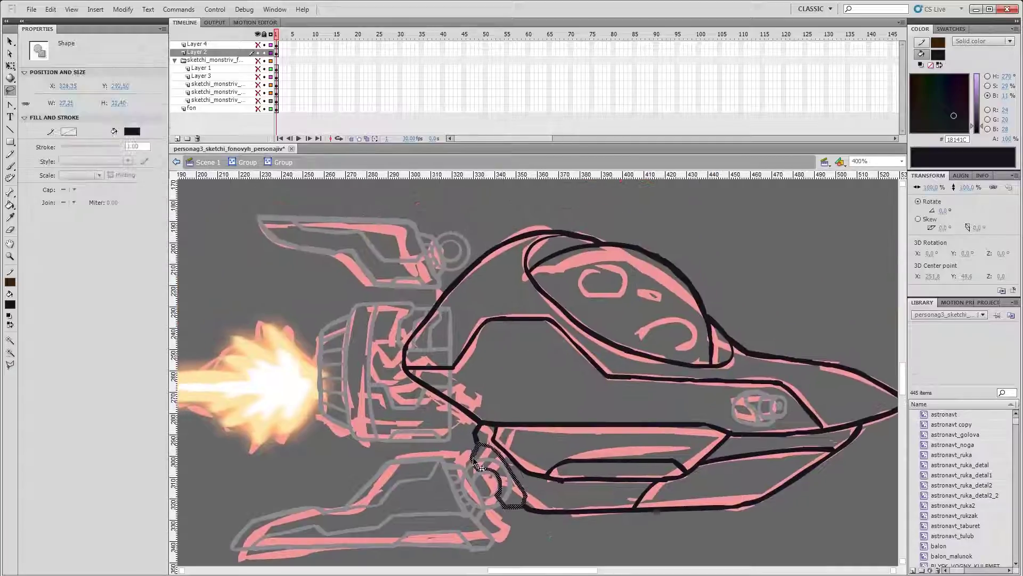
mouse_move(473, 456)
mouse_down()
mouse_move(465, 270)
mouse_move(478, 276)
mouse_move(448, 265)
mouse_up()
double_click(478, 274)
scroll(453, 277, up, 1)
key(e)
key(ctrl+e)
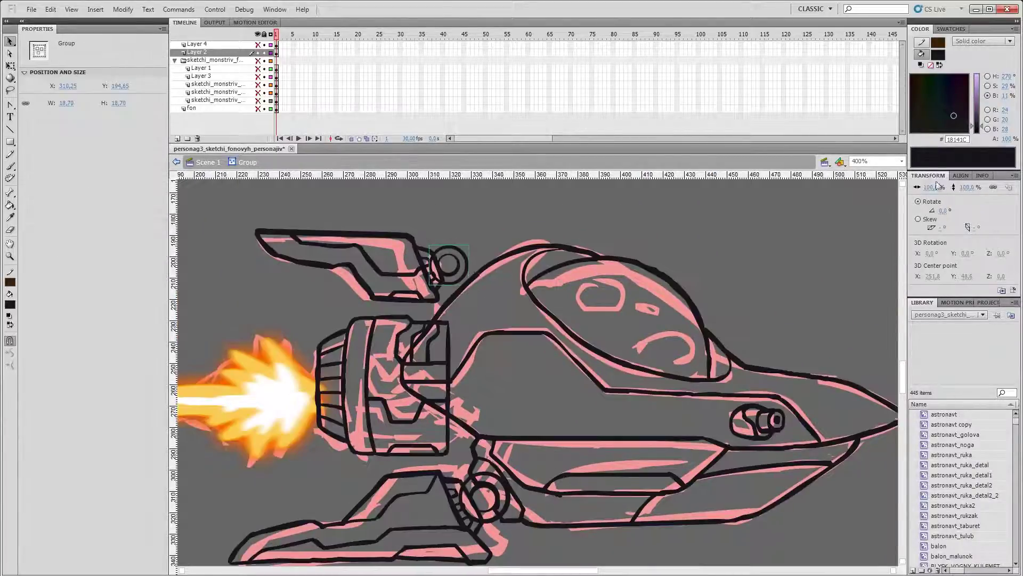
Rework the rear edge of the lower fin beside its ribs with the Brush tool
scroll(450, 380, down, 4)
key(l)
key(v)
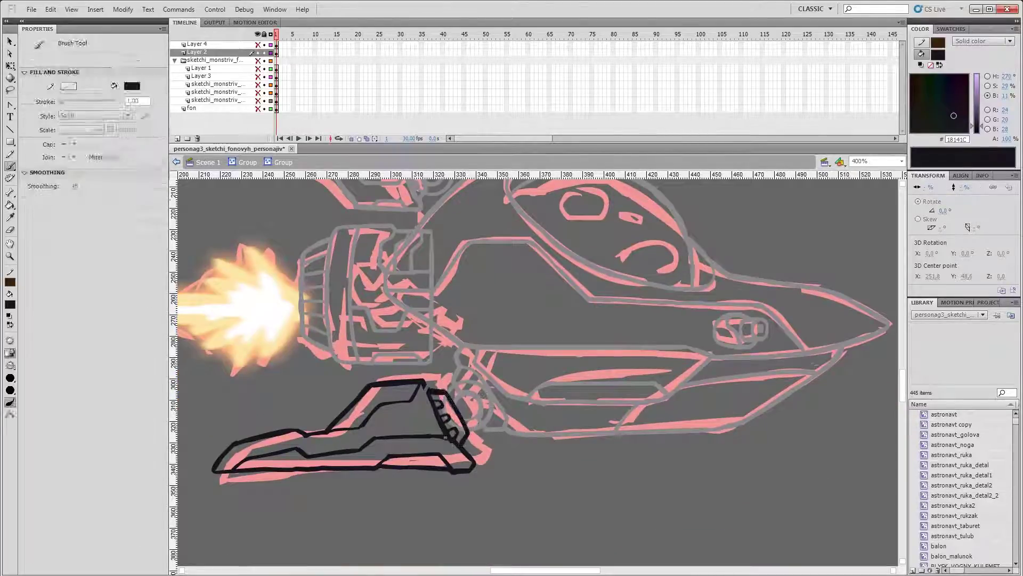
key(ctrl+e)
scroll(518, 293, up, 2)
scroll(518, 294, up, 1)
Draw an angular bracket plate around the upper ring joint, joining it to the hull, in a nested group
double_click(546, 373)
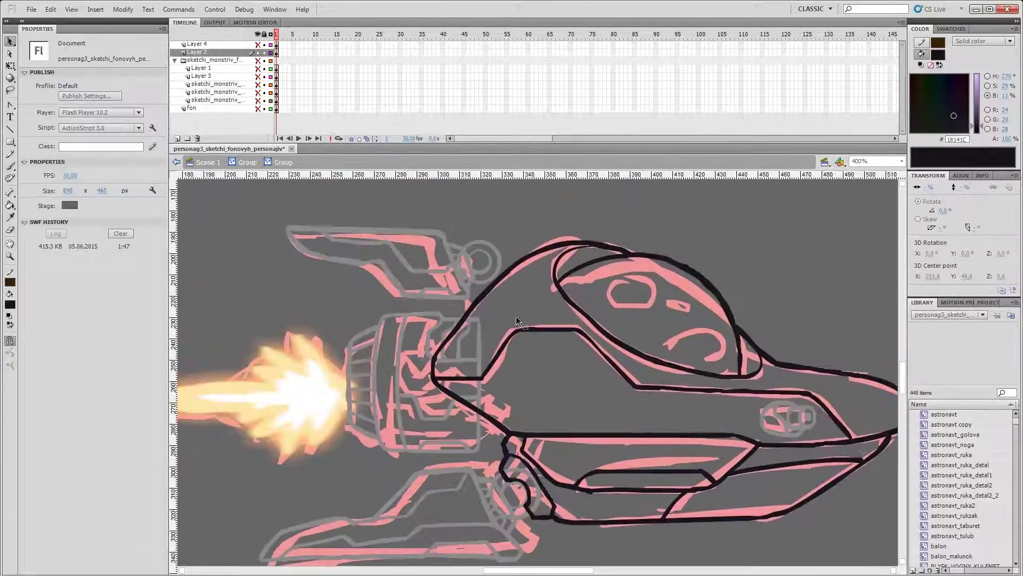
double_click(479, 256)
key(e)
key(b)
mouse_move(480, 246)
mouse_down()
mouse_move(500, 223)
mouse_move(534, 260)
mouse_move(482, 302)
mouse_move(504, 294)
mouse_move(492, 298)
mouse_move(522, 266)
mouse_move(508, 234)
mouse_move(534, 265)
mouse_up()
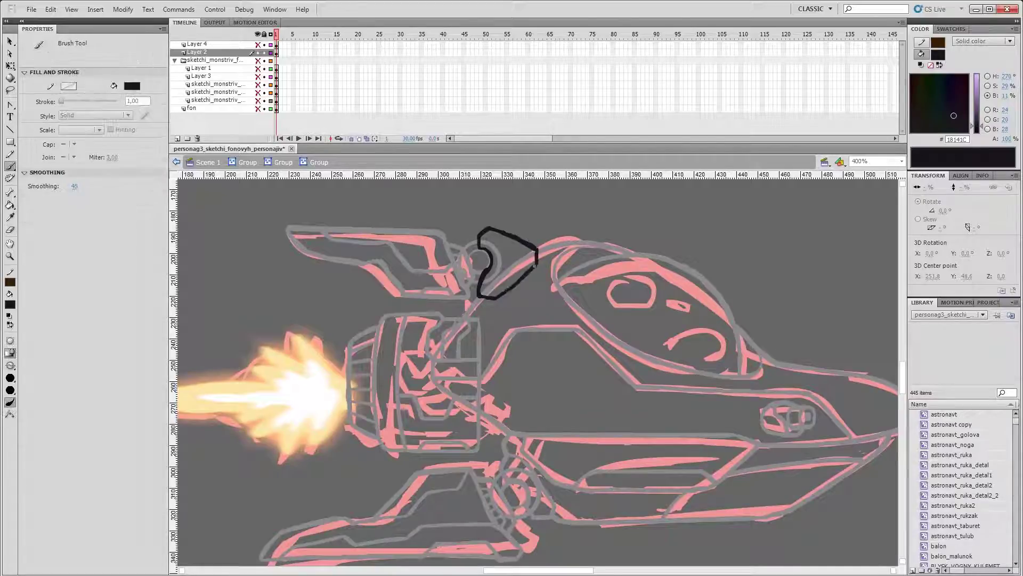
key(v)
double_click(565, 299)
drag(544, 300, 523, 271)
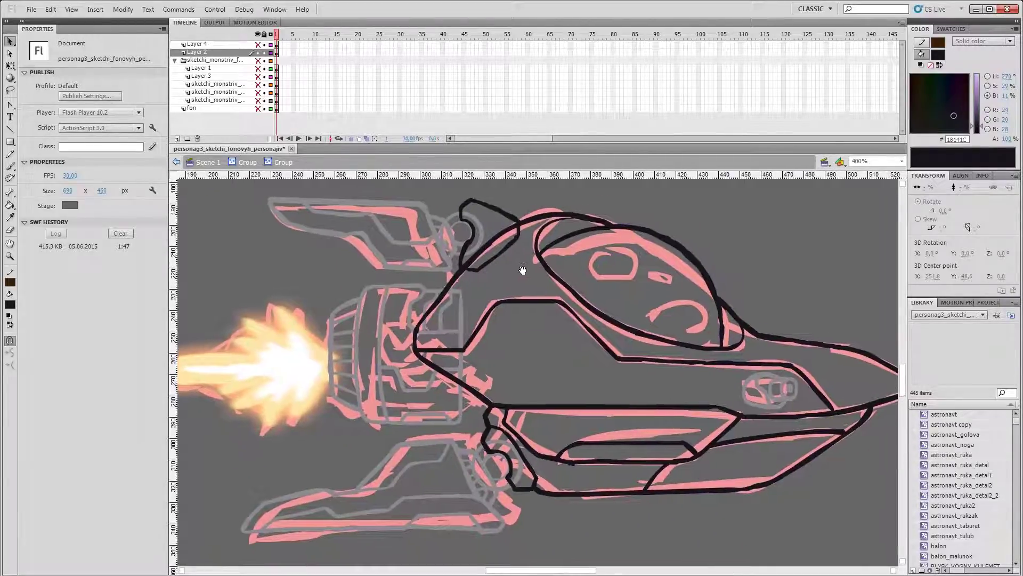
Replace the upper edge of the upper joint's bracket plate with a rounder outline and add an inner panel line
double_click(479, 234)
key(q)
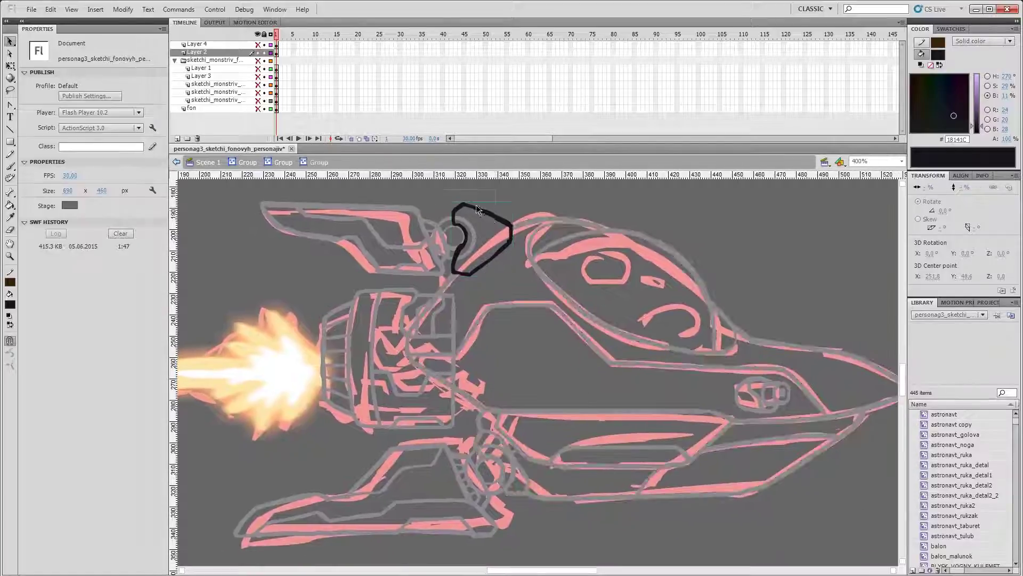
mouse_move(442, 215)
mouse_down()
mouse_move(522, 197)
mouse_move(493, 202)
mouse_up()
click(522, 194)
key(Delete)
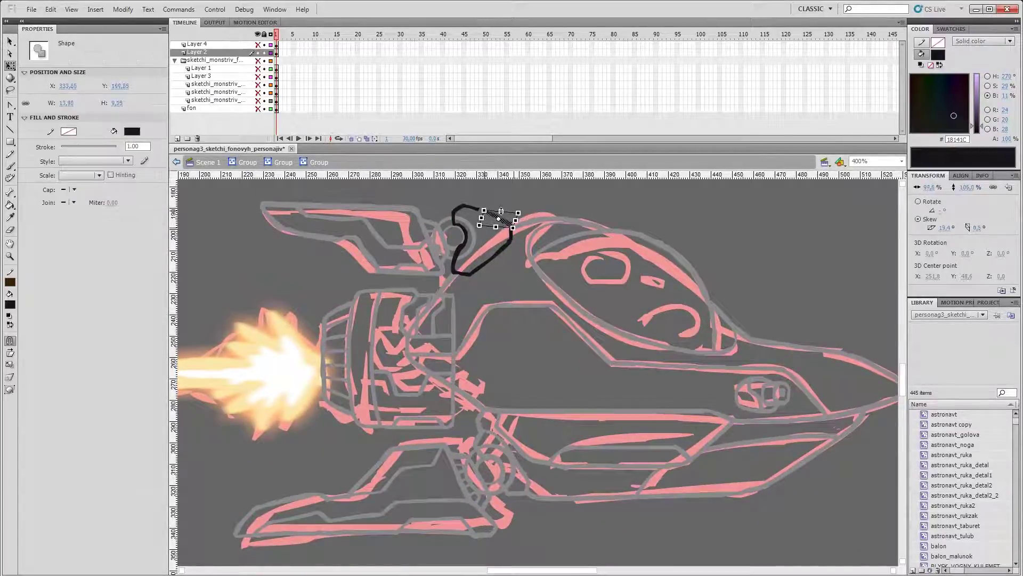
key(b)
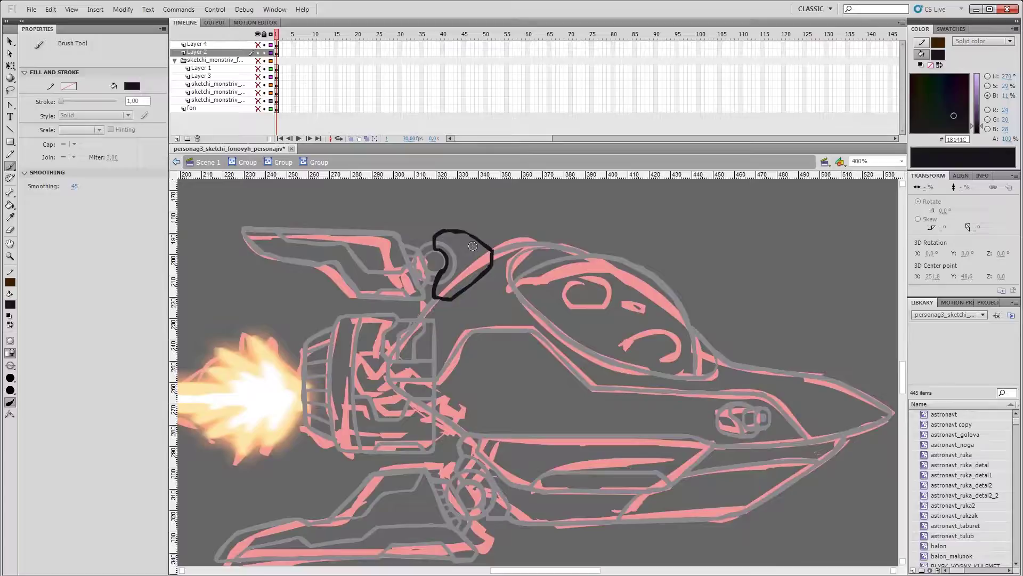
mouse_move(463, 224)
mouse_down()
mouse_move(496, 241)
mouse_move(453, 208)
mouse_up()
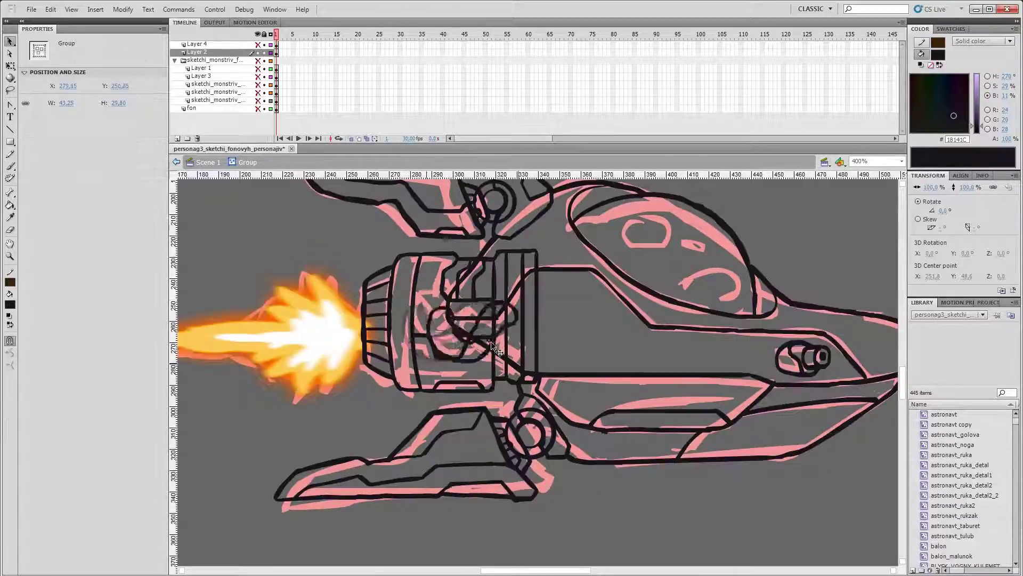
Draw a round ring fitting at the end of the engine's hose and reshape the hose with Free Transform
drag(444, 336, 414, 358)
drag(432, 306, 398, 365)
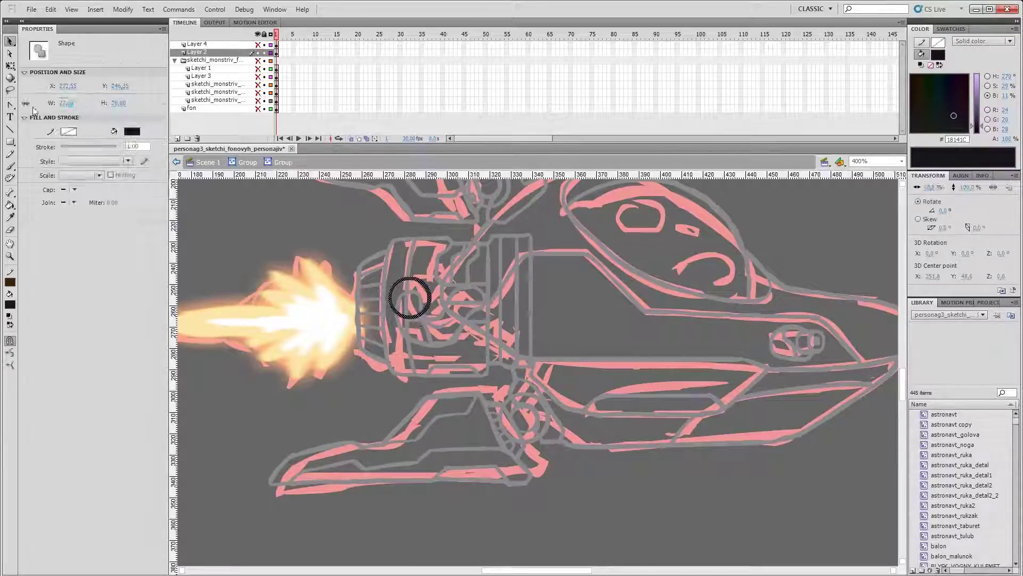
key(v)
double_click(586, 309)
key(q)
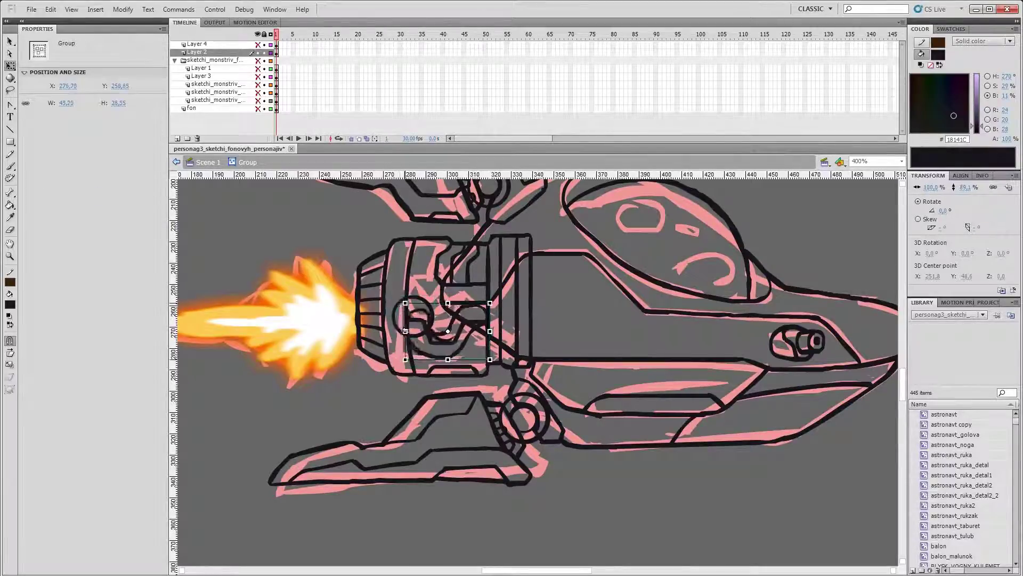
click(479, 316)
Draw a second thick curved hose low on the engine in its own group and save the file
double_click(464, 333)
key(b)
mouse_move(419, 350)
mouse_down()
mouse_move(435, 354)
mouse_move(480, 332)
mouse_up()
key(v)
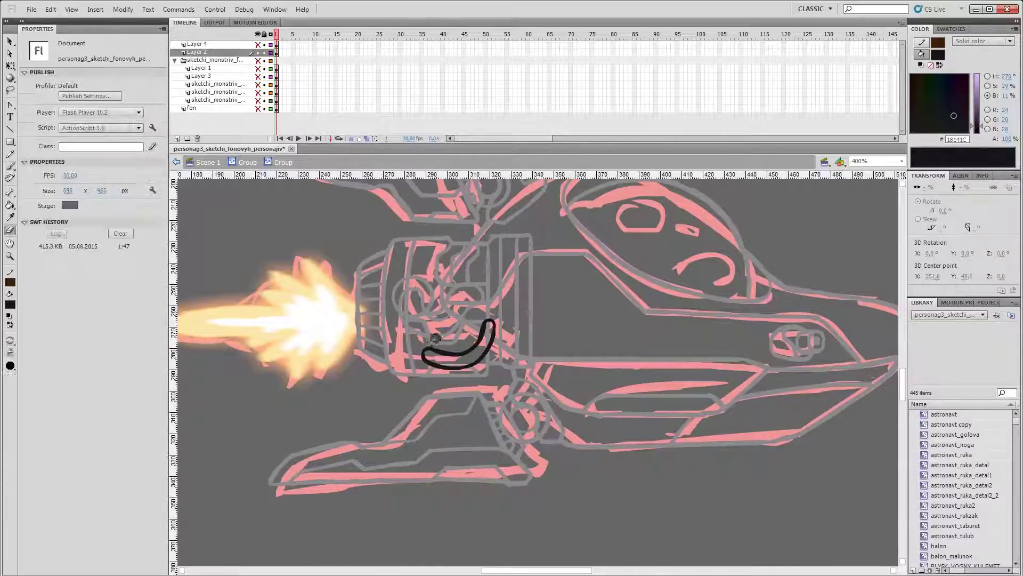
double_click(637, 401)
key(ctrl+s)
Draw a pointed teardrop mount with a ring inside it on the hull's nose in place of the gun
double_click(613, 392)
key(b)
mouse_move(621, 383)
mouse_down()
mouse_move(624, 408)
mouse_move(628, 382)
mouse_up()
key(v)
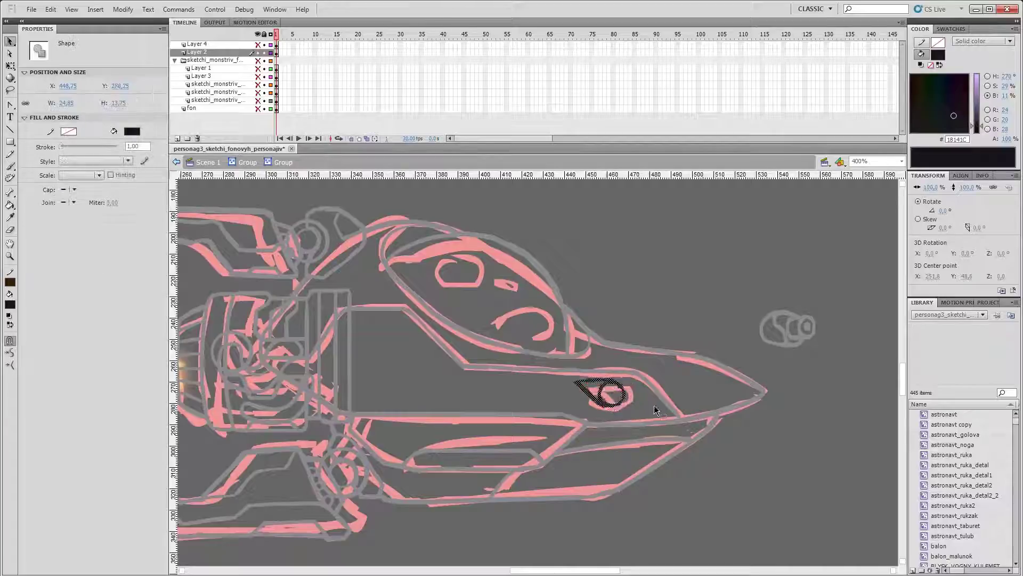
double_click(654, 405)
Reposition the engine and flame closer to the hull and scale the engine's ring fitting to 90%
scroll(541, 407, left, 5)
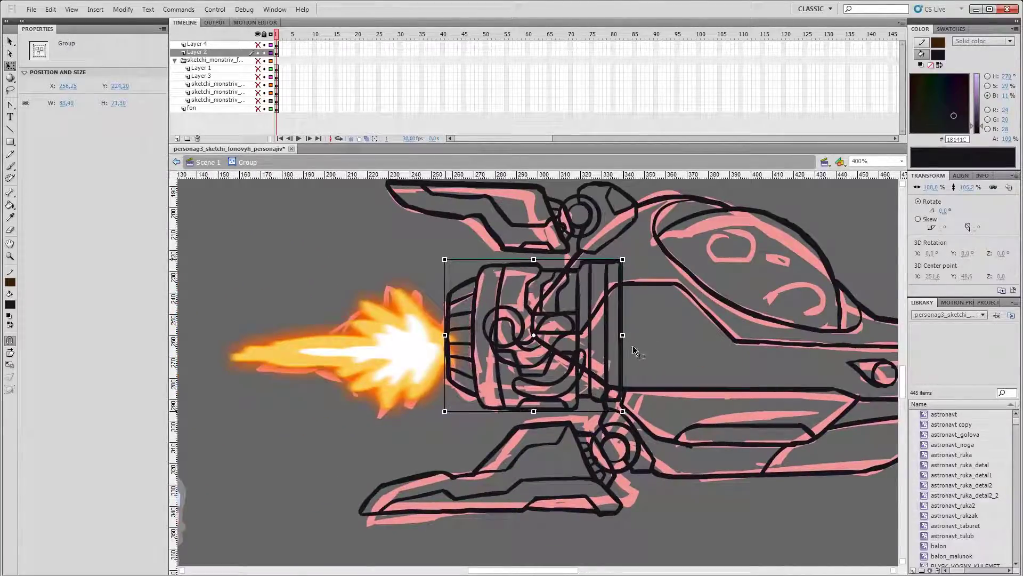
click(525, 333)
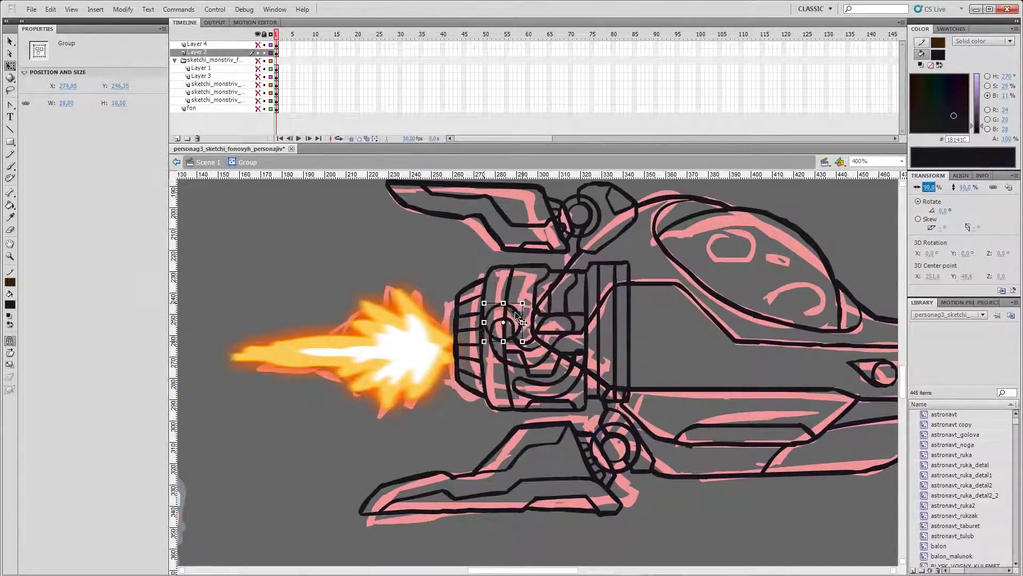
click(464, 346)
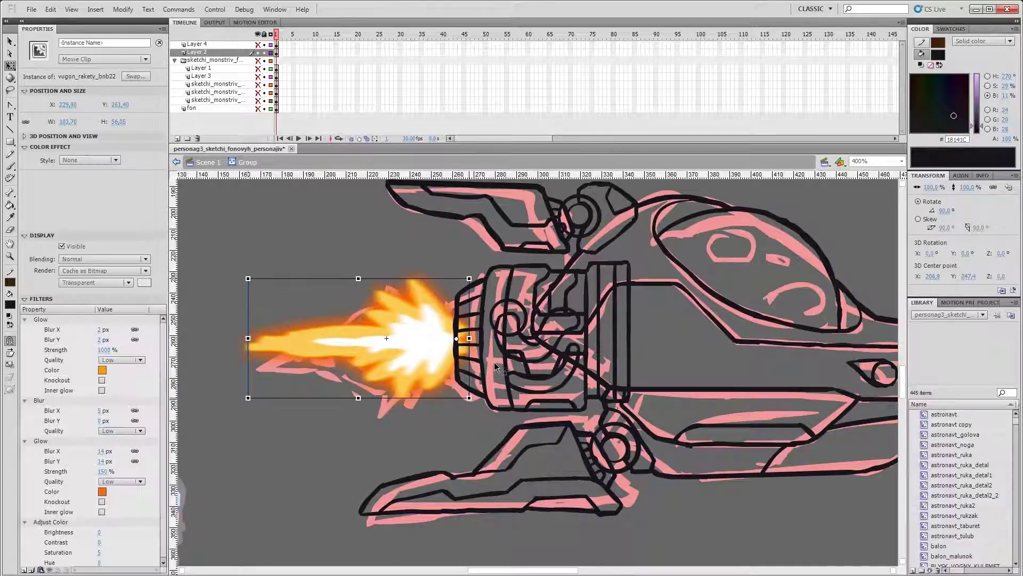
key(ctrl+shift+a)
Open the hull's group, select the hull outline without the fin brackets and adjust it with Free Transform
key(ctrl+minus)
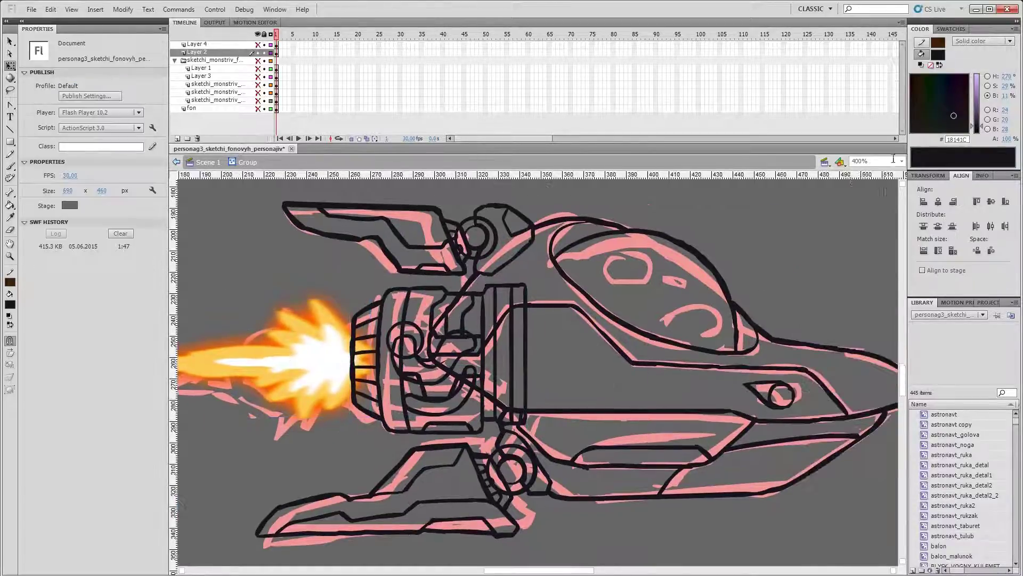
double_click(532, 370)
key(ctrl+equal)
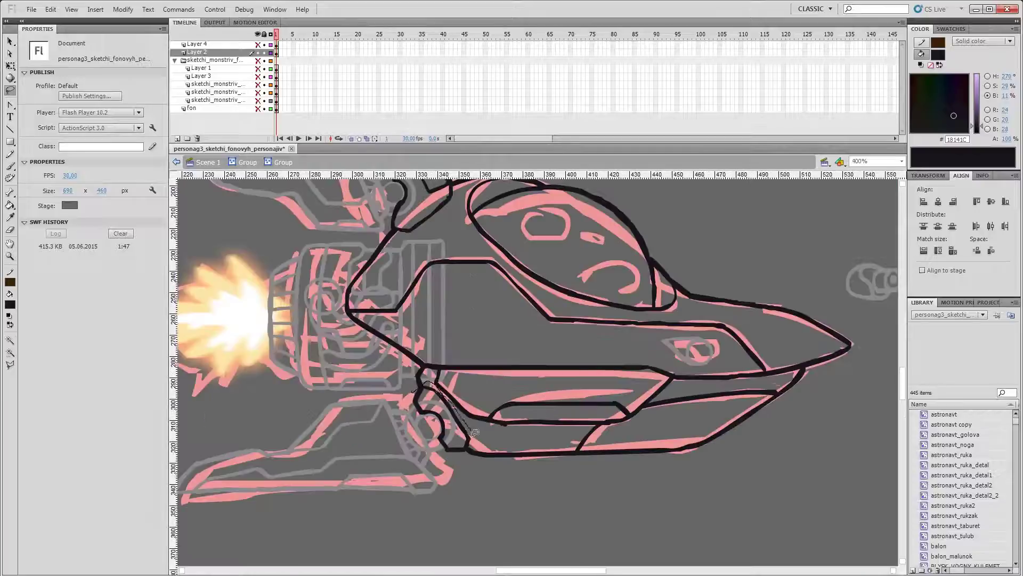
click(559, 457)
key(ctrl+minus)
key(q)
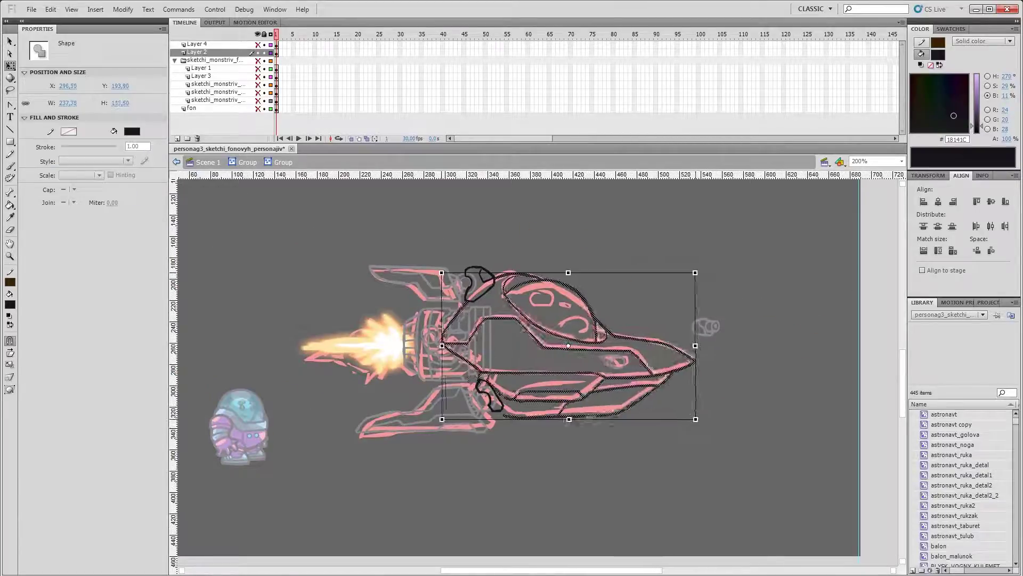
click(639, 436)
Lasso the lower hull lines and shift them slightly with Free Transform
key(l)
drag(432, 344, 505, 303)
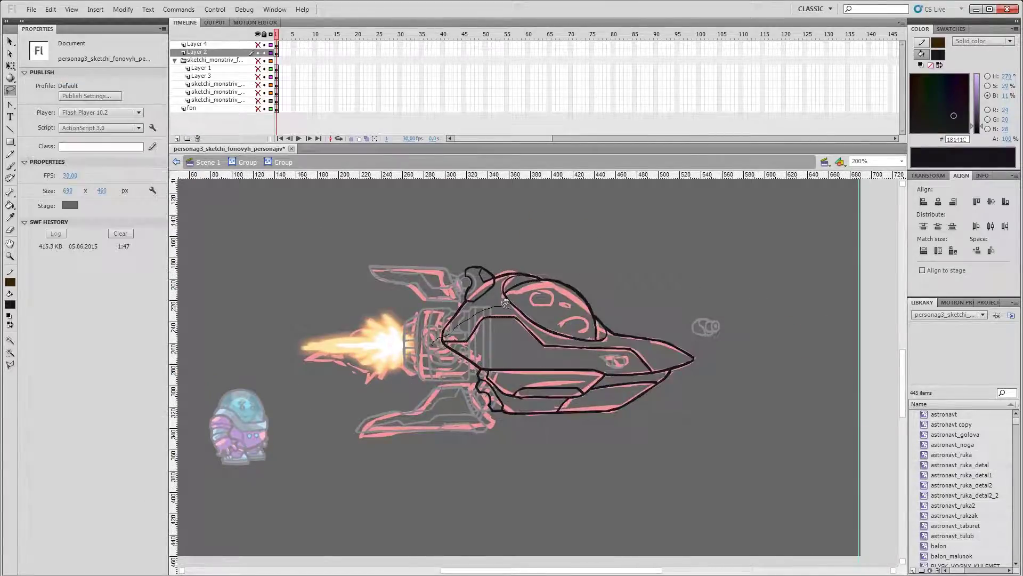
drag(595, 451, 445, 368)
key(q)
drag(586, 418, 600, 414)
key(ctrl+shift+a)
Clean up the hull's nose tip and refine the neighbouring hull lines with Free Transform
key(e)
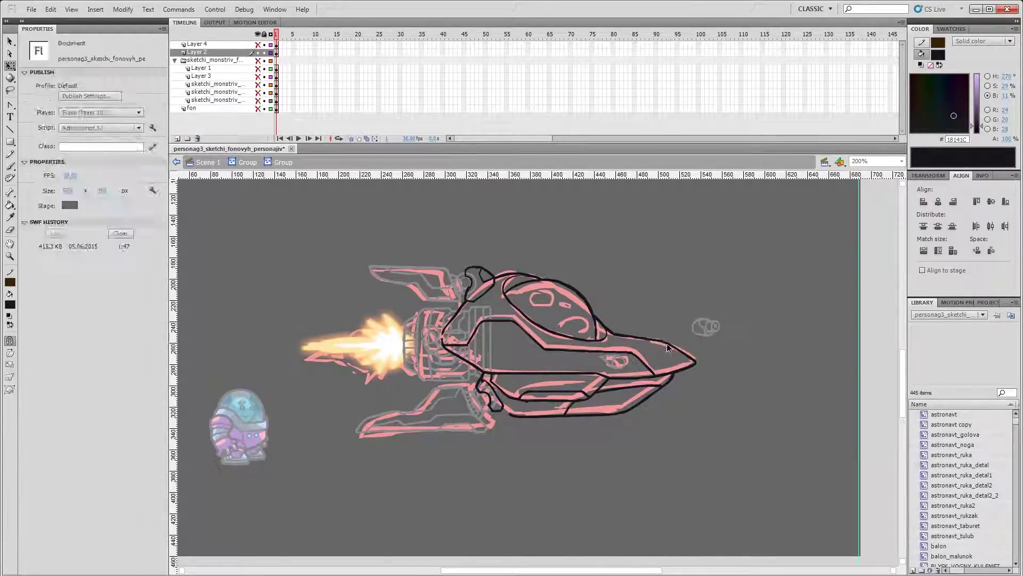
key(ctrl+equal)
mouse_move(674, 330)
mouse_down()
mouse_move(744, 358)
mouse_move(705, 368)
mouse_up()
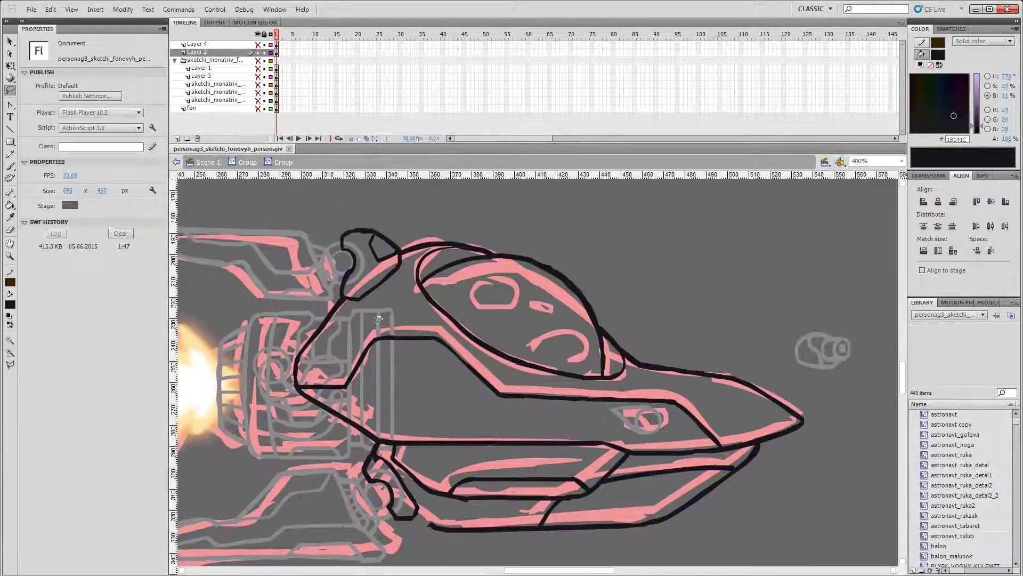
key(q)
click(433, 336)
key(ctrl+shift+a)
Move the upper and lower fin mount brackets out of the hull's group
key(v)
drag(410, 533, 456, 388)
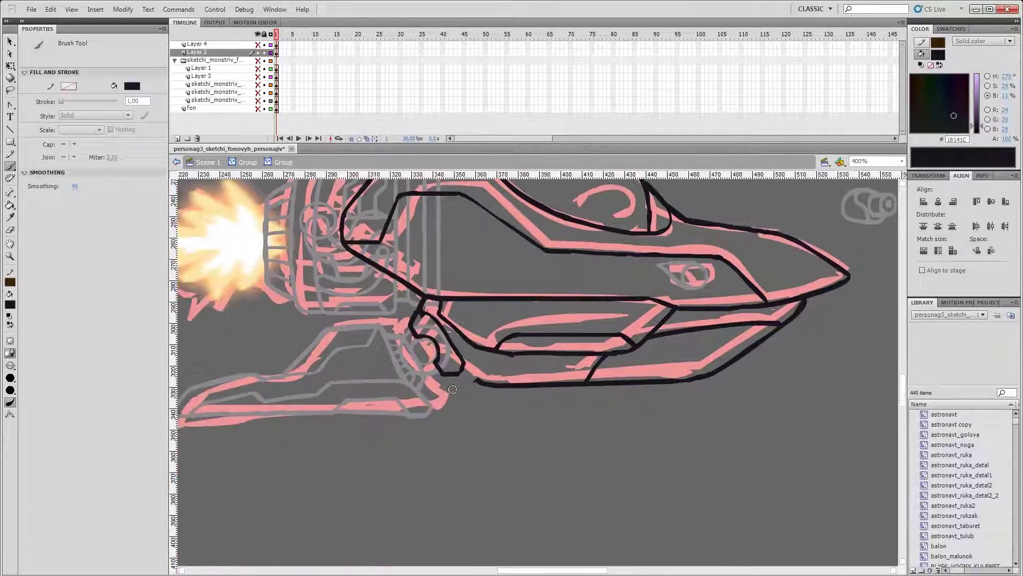
click(424, 352)
key(ctrl+minus)
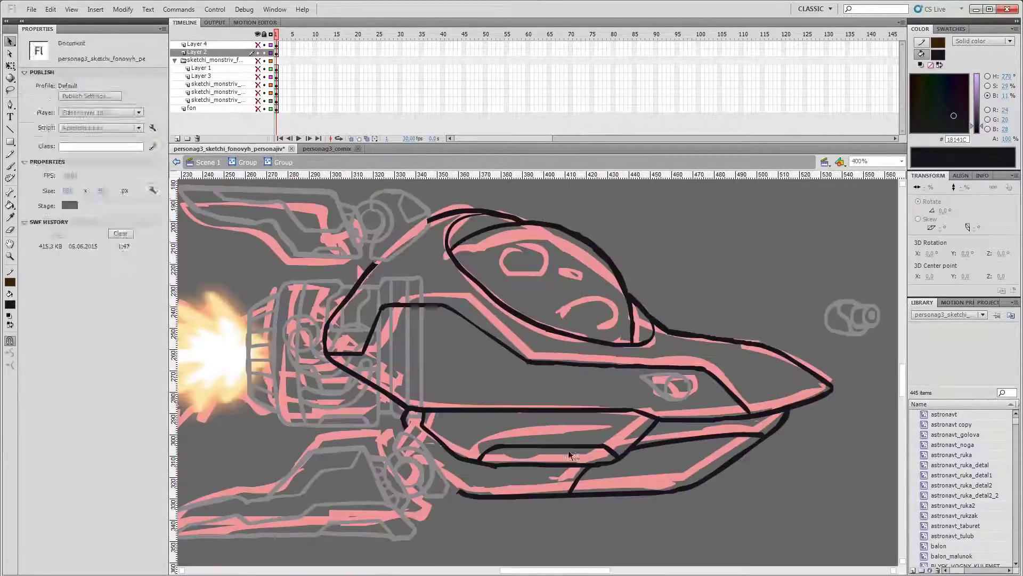
Lasso the cockpit dome, skew and reposition it with Free Transform, and save the file
key(b)
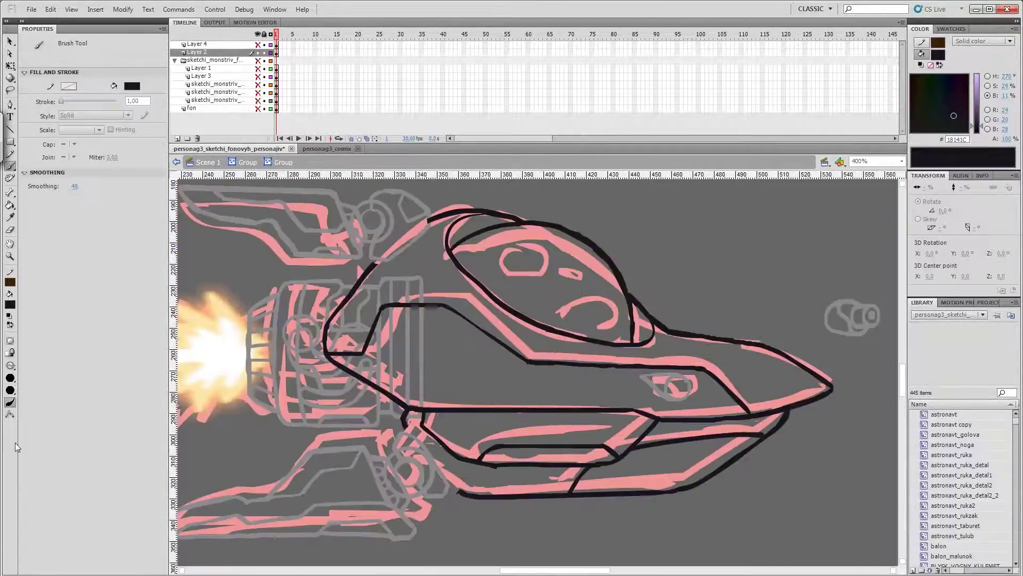
drag(487, 354, 434, 366)
key(q)
click(621, 309)
drag(640, 219, 636, 197)
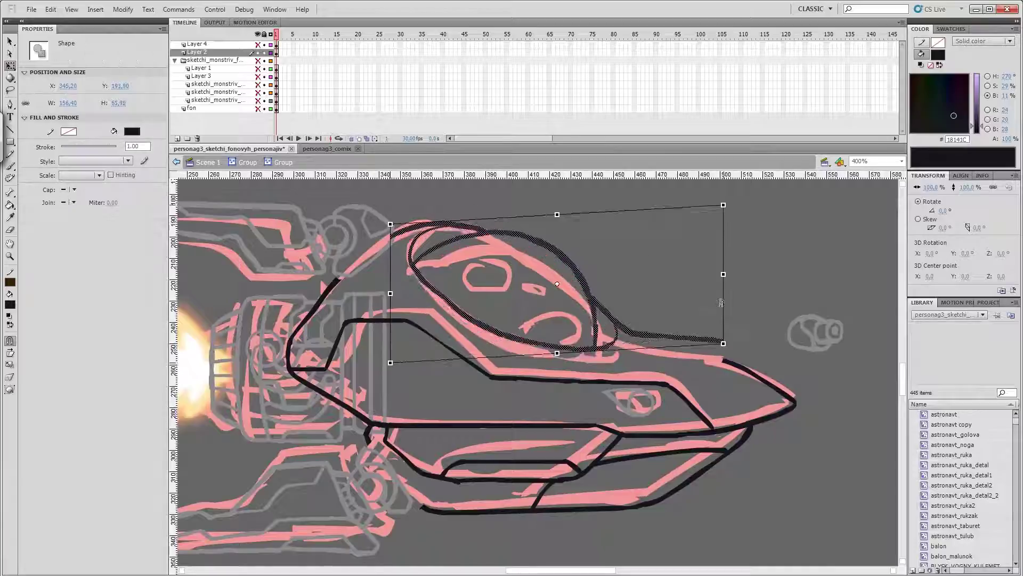
key(ctrl+z)
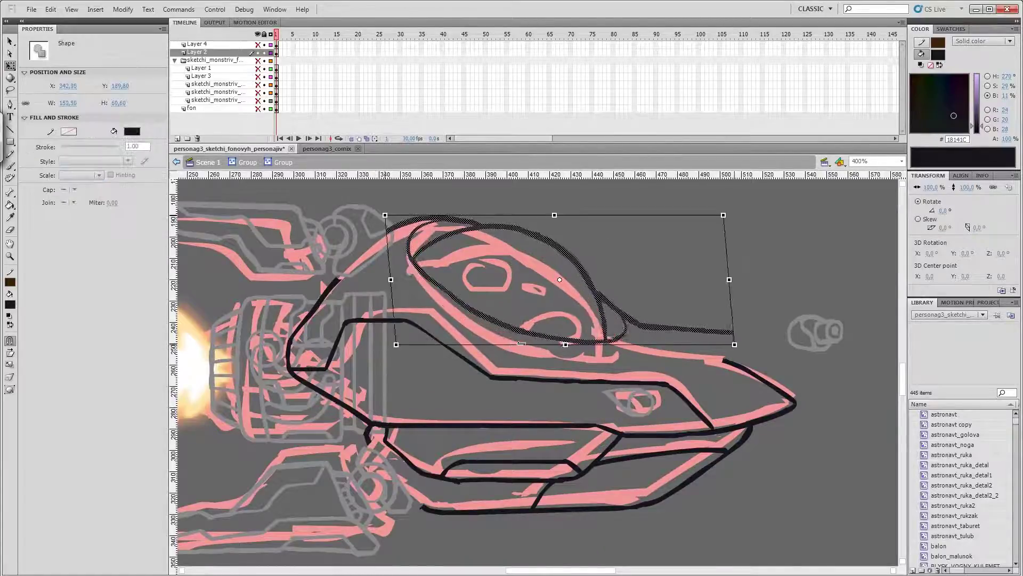
click(778, 295)
click(685, 343)
mouse_move(480, 368)
mouse_down()
mouse_move(455, 373)
mouse_move(500, 381)
mouse_up()
key(ctrl+s)
Erase the old upper nose line and draw a straighter one from the dome's front to the nose tip
key(e)
drag(737, 367, 813, 412)
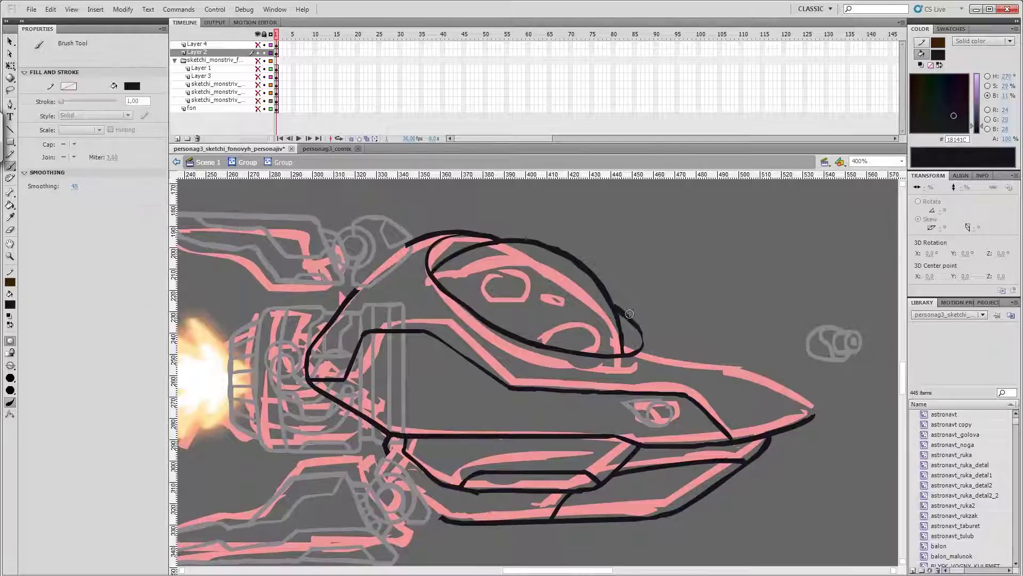
key(b)
drag(616, 304, 734, 357)
click(736, 325)
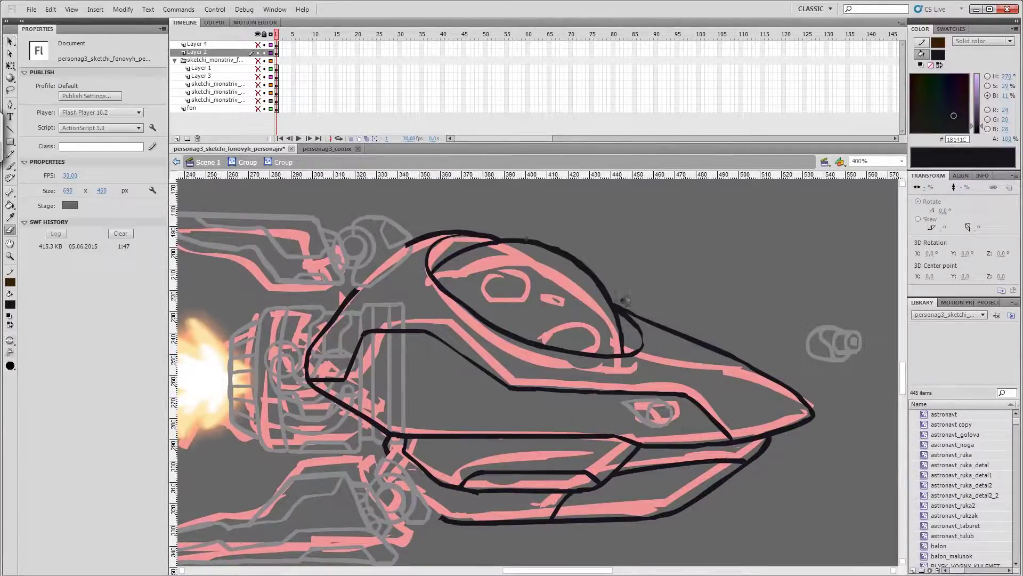
key(b)
scroll(624, 314, down, 1)
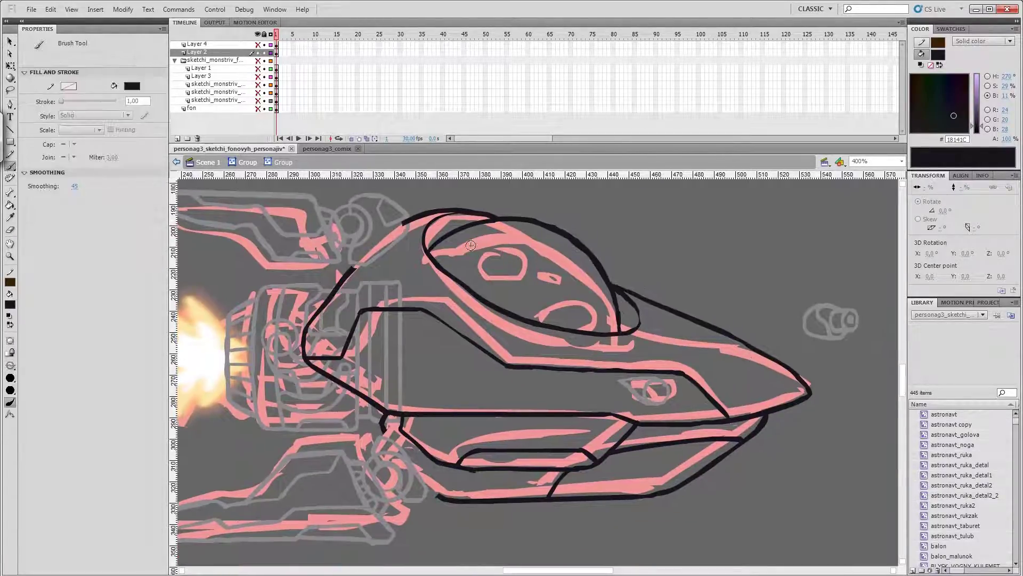
Draw the hull's top contour as an S-curve through the cockpit dome, joining the upper nose line
key(e)
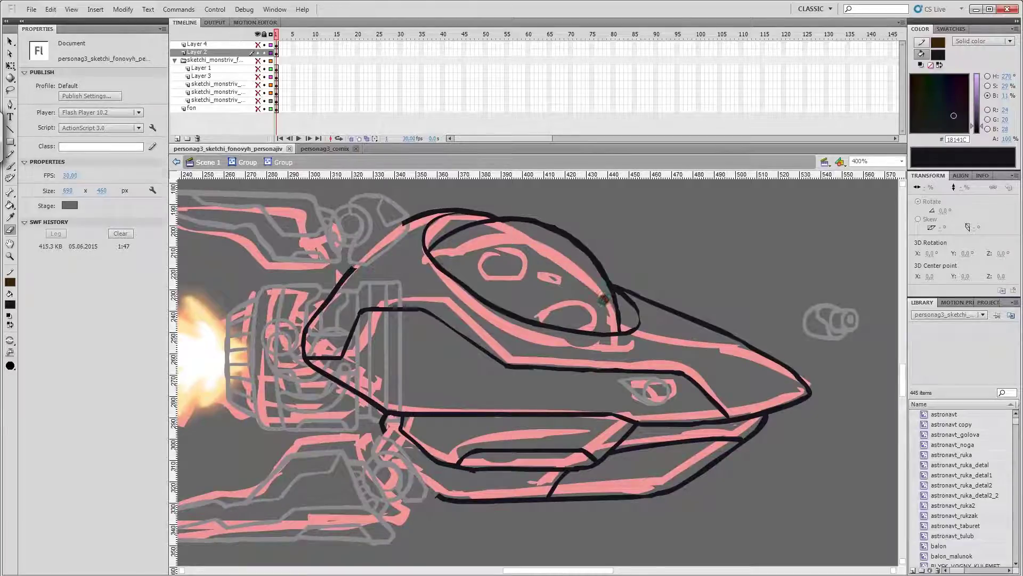
drag(504, 229, 584, 274)
drag(536, 249, 599, 284)
key(b)
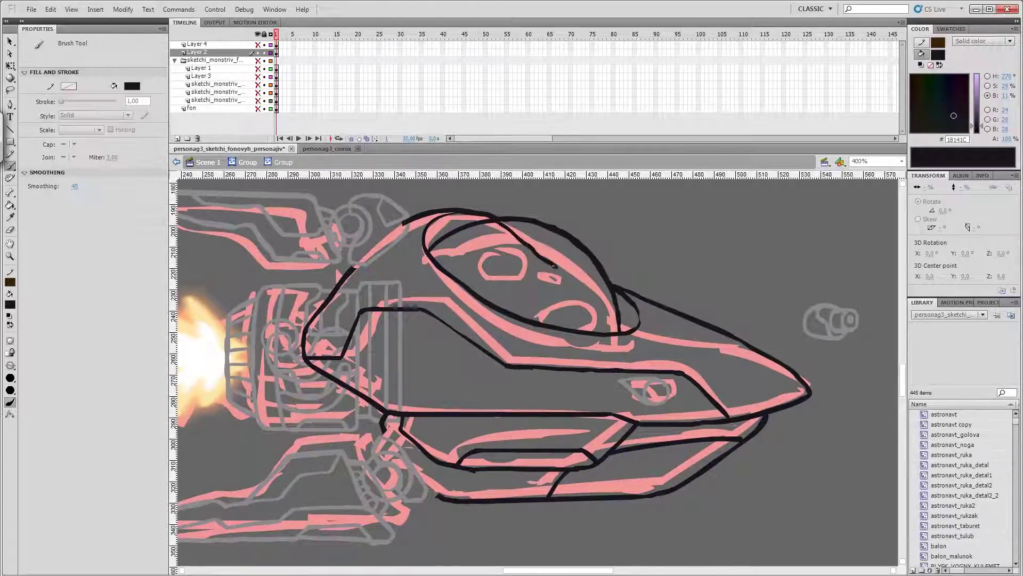
key(e)
key(b)
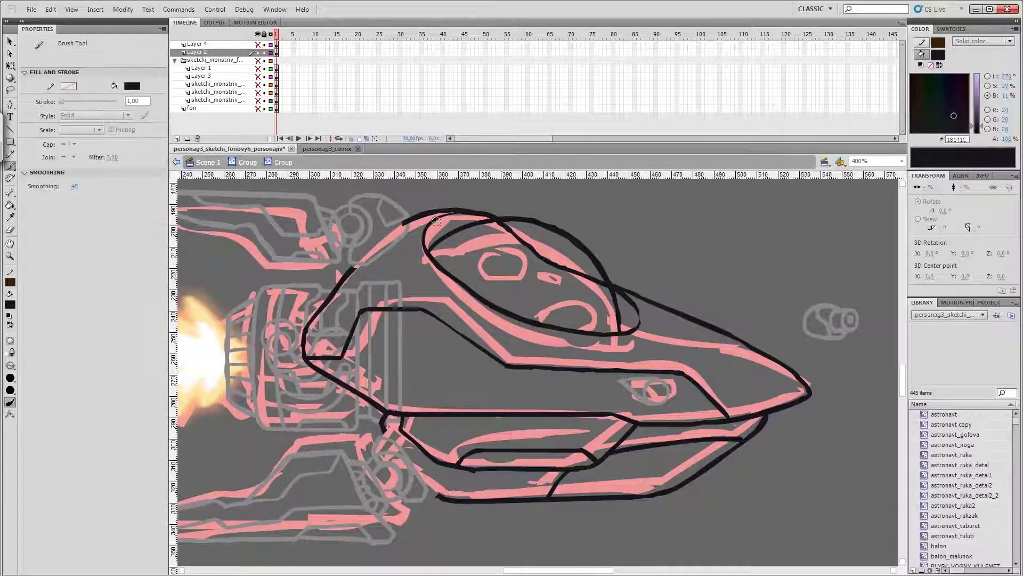
Add a parallel inner line inside the cockpit opening and close the gap in the hull's upper rear outline
drag(435, 228, 464, 219)
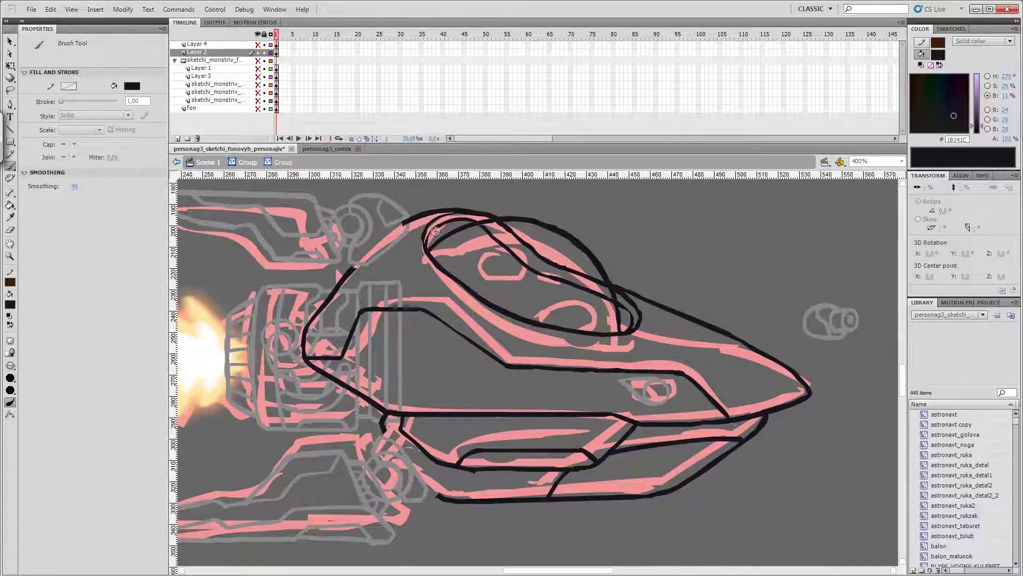
mouse_move(435, 230)
mouse_down()
mouse_move(425, 248)
mouse_move(425, 229)
mouse_move(425, 249)
mouse_move(430, 226)
mouse_move(336, 213)
mouse_move(333, 201)
mouse_up()
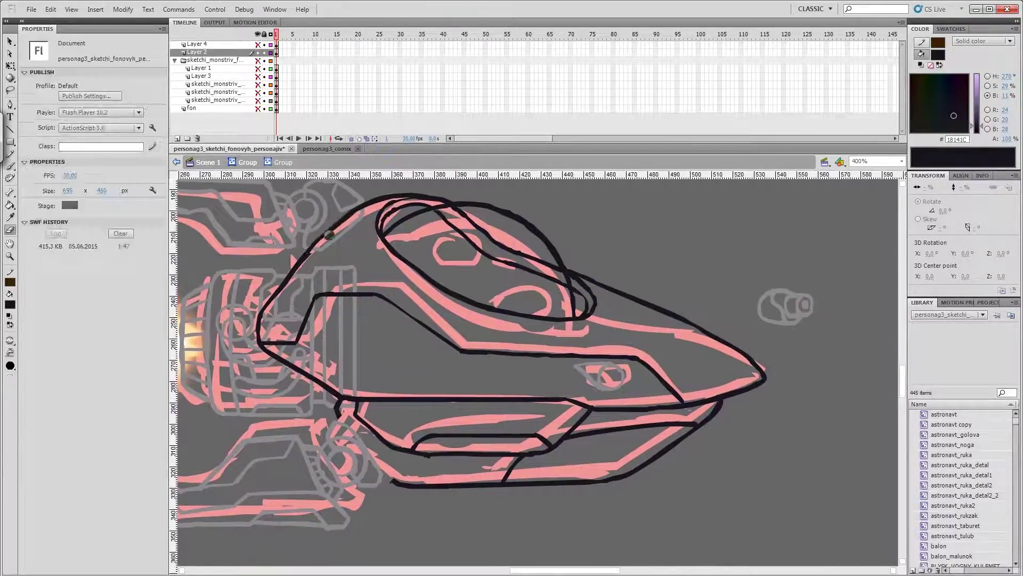
drag(309, 251, 365, 204)
Lasso the upper nose line and reshape it with Free Transform into a fuller contour down to the tip
key(l)
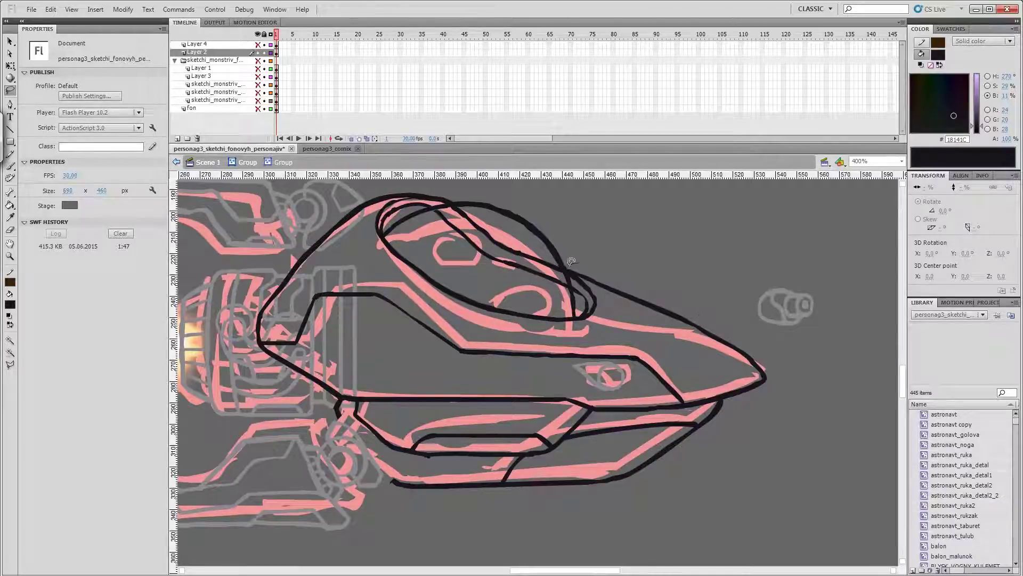
drag(570, 261, 574, 265)
key(Delete)
key(q)
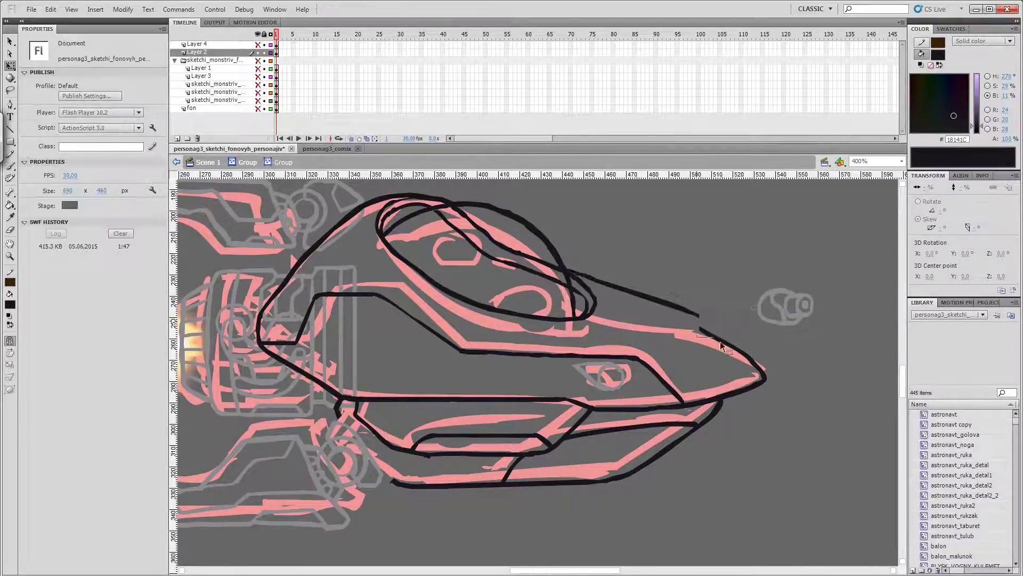
key(ctrl+minus)
key(l)
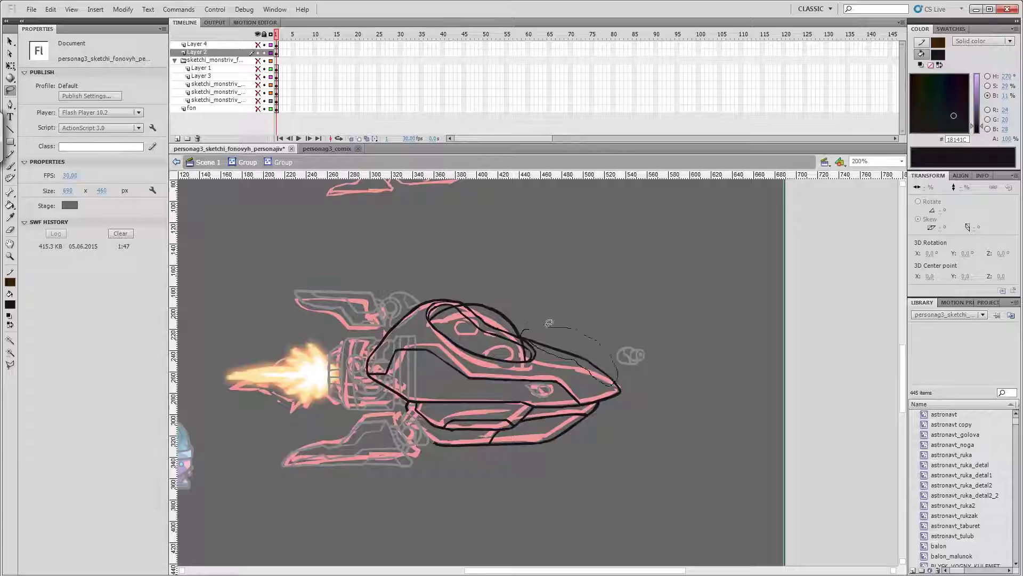
drag(549, 323, 525, 343)
double_click(370, 381)
key(ctrl+equal)
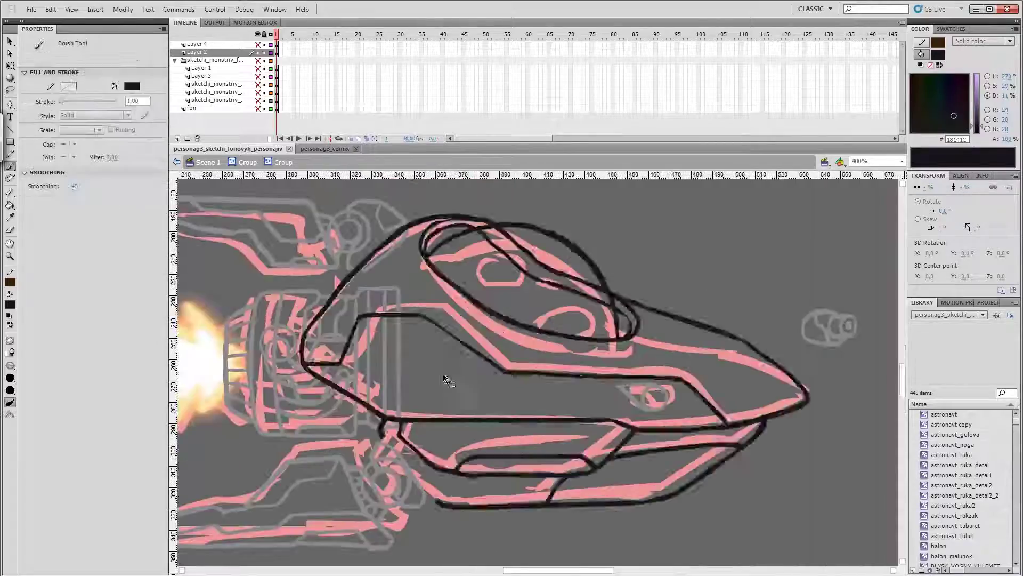
In a new group, draw a rounded bumper along the hull's lower edge from rear to nose and adjust it with Free Transform
key(b)
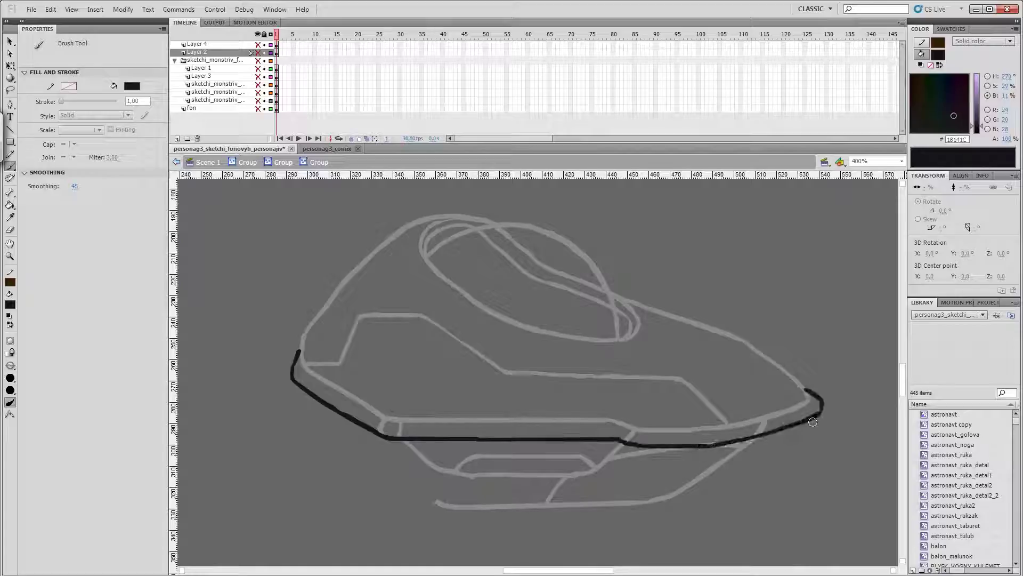
key(e)
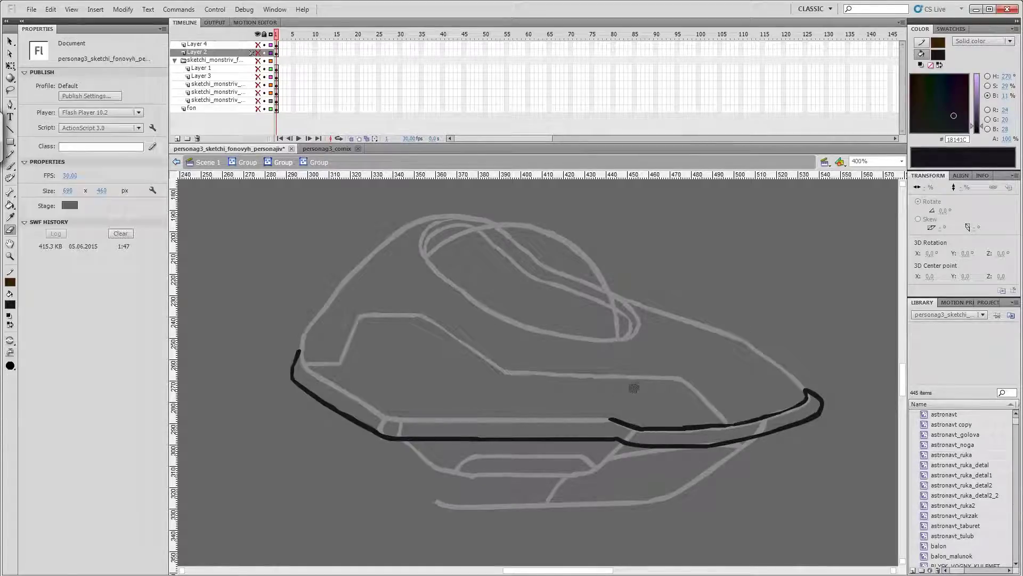
key(v)
key(ctrl+a)
key(q)
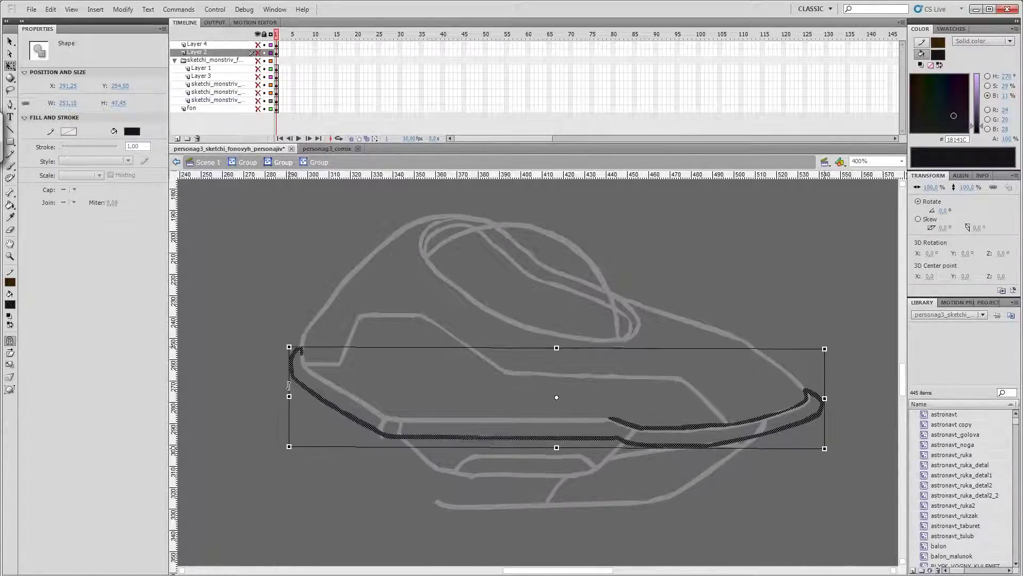
drag(827, 396, 829, 402)
Erase the bumper's inner line and redraw its lower edge with an angled step beneath the hull
key(e)
key(b)
drag(663, 447, 604, 441)
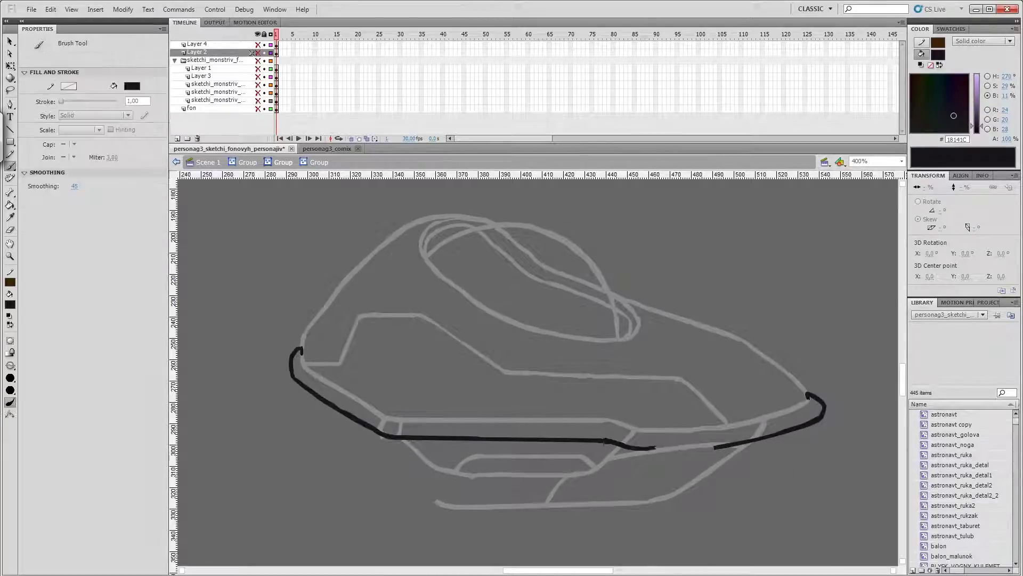
key(e)
key(b)
key(e)
key(b)
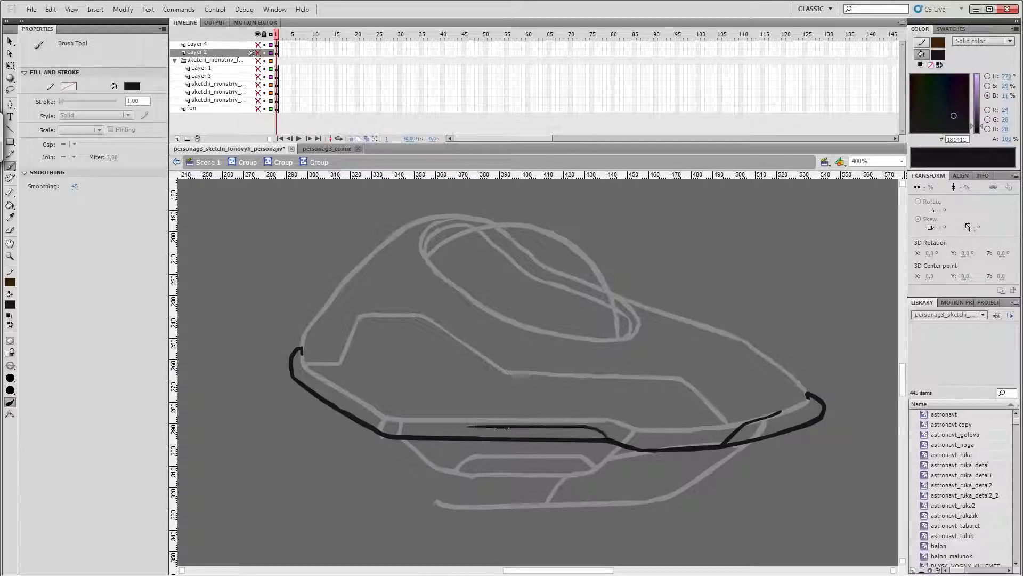
Erase the trial lines inside the bumper and leave its group
drag(506, 428, 521, 437)
key(e)
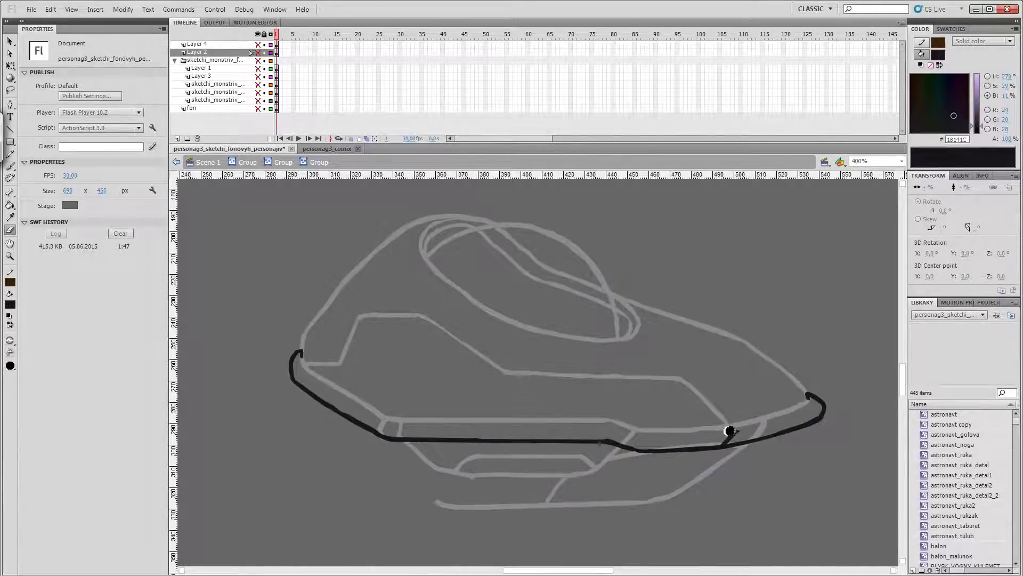
key(v)
double_click(535, 408)
click(448, 382)
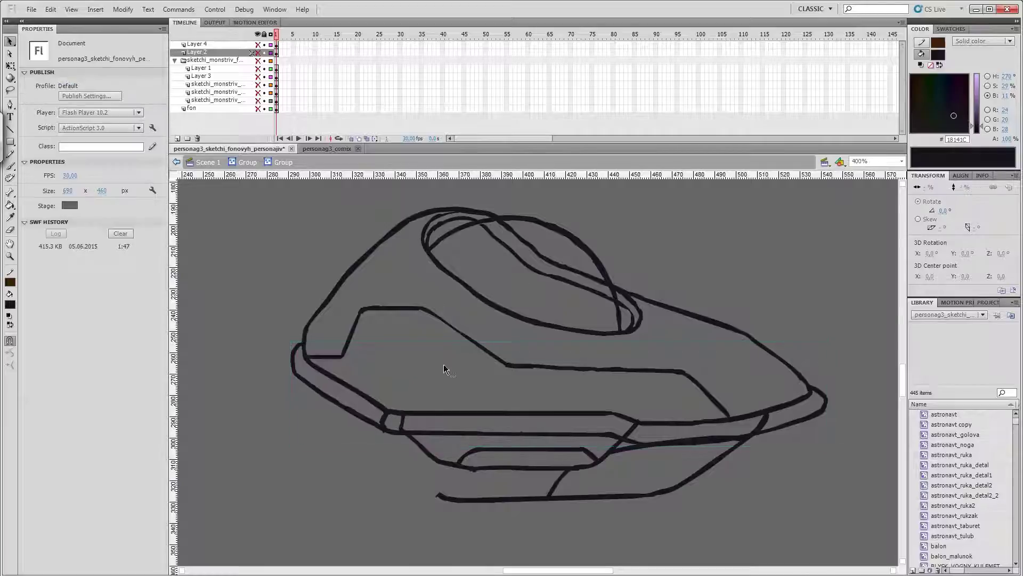
double_click(502, 364)
key(b)
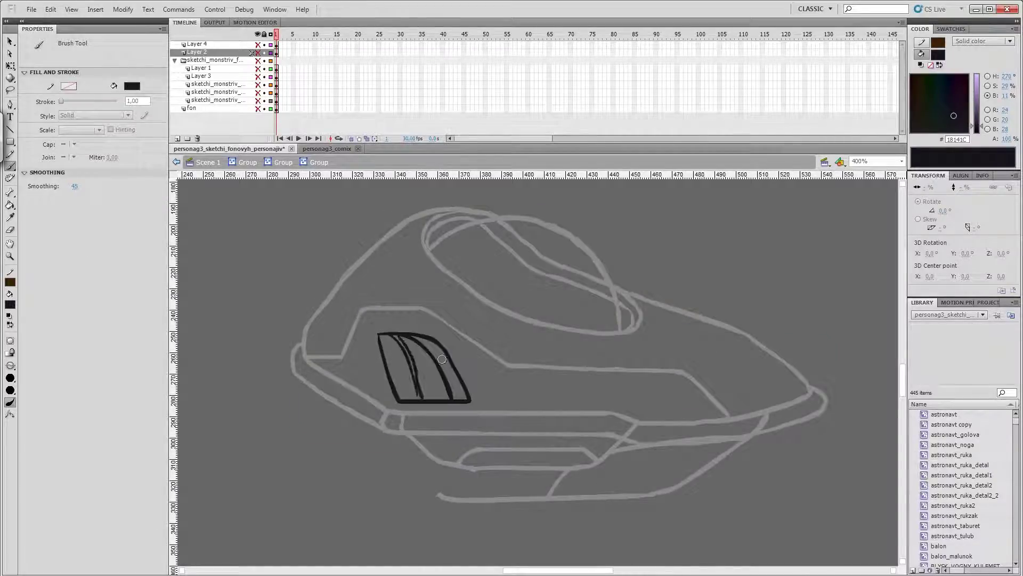
drag(406, 378, 427, 392)
key(ctrl+z)
key(ctrl+z)
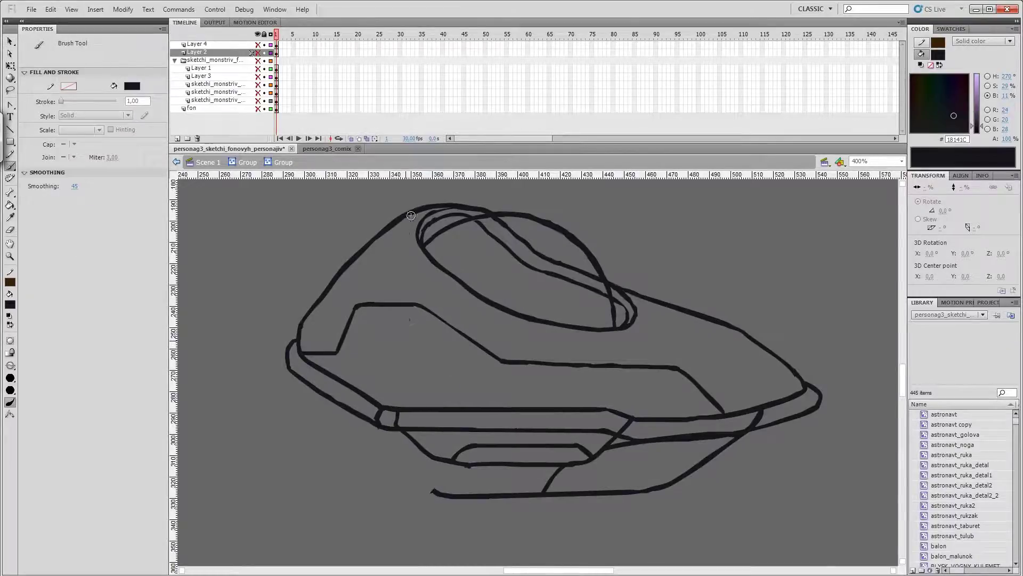
Draw an outer rim around the cockpit opening, curving beneath the dome and closing at its front
drag(481, 311, 482, 311)
drag(631, 292, 647, 321)
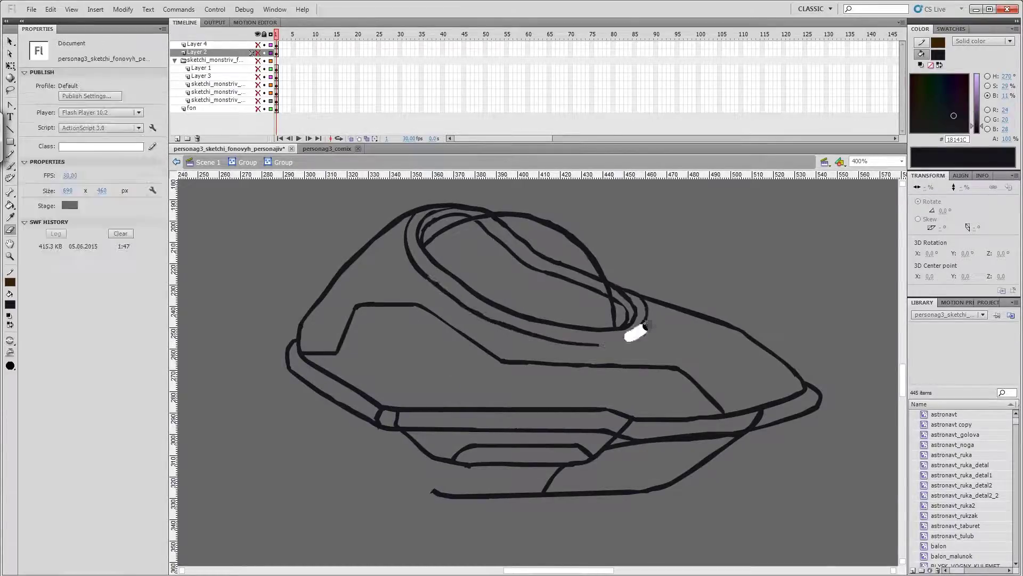
mouse_move(586, 344)
mouse_down()
mouse_move(640, 335)
mouse_move(598, 345)
mouse_up()
drag(646, 309, 600, 343)
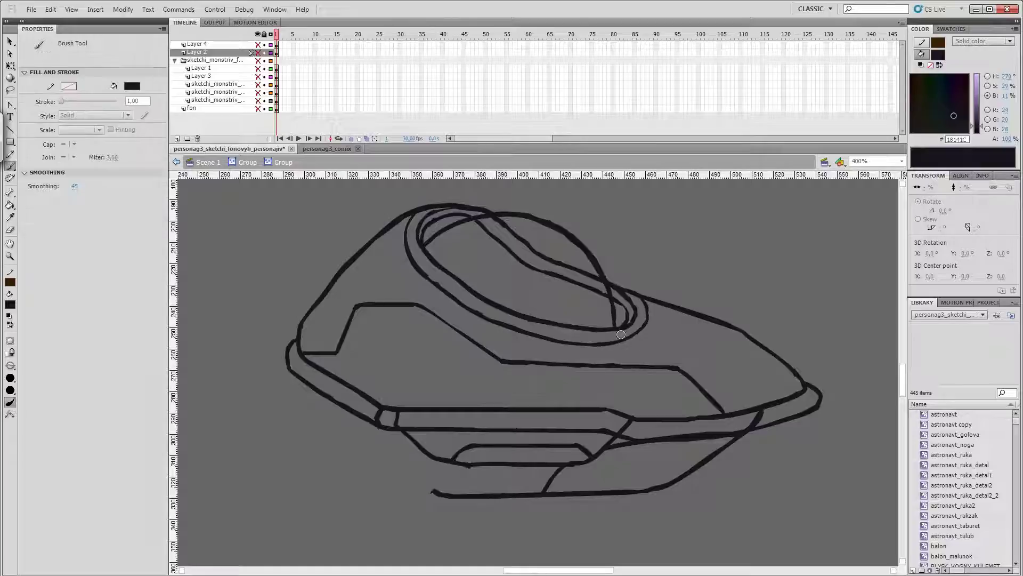
key(e)
key(b)
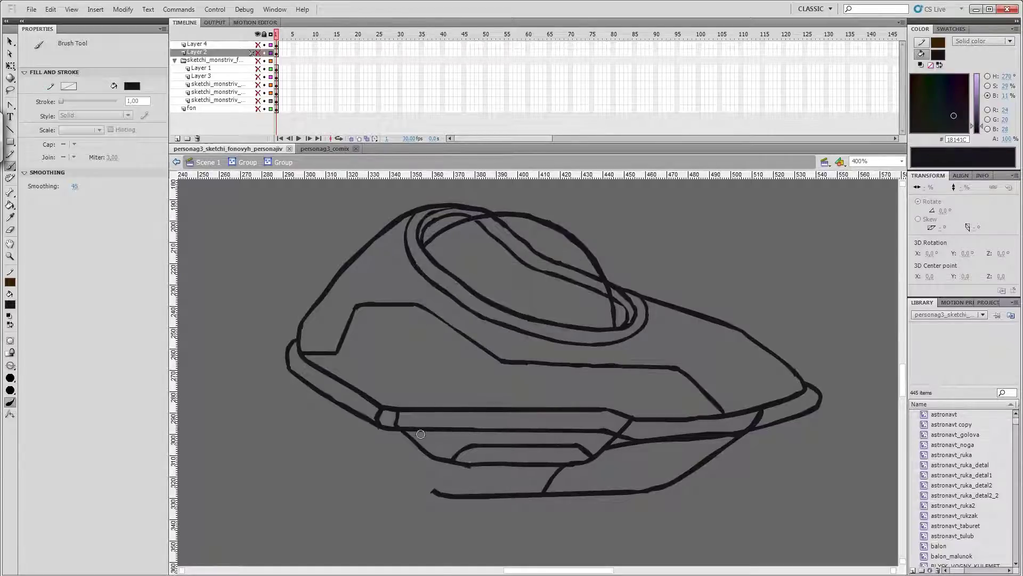
Erase the dividing lines across the bumper and draw a rounded slot with slanted vents and an angular inner panel on the hull side
key(e)
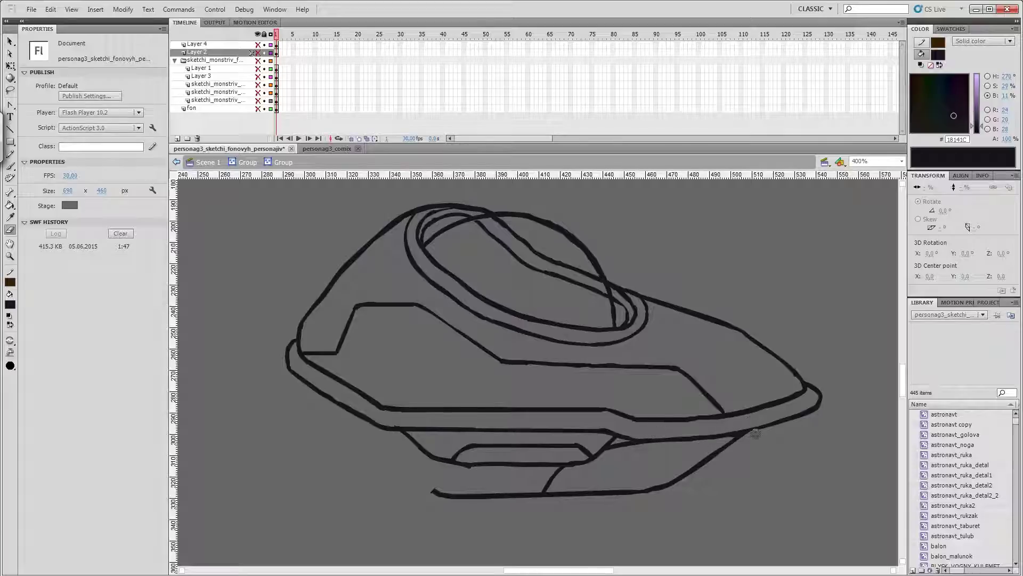
key(b)
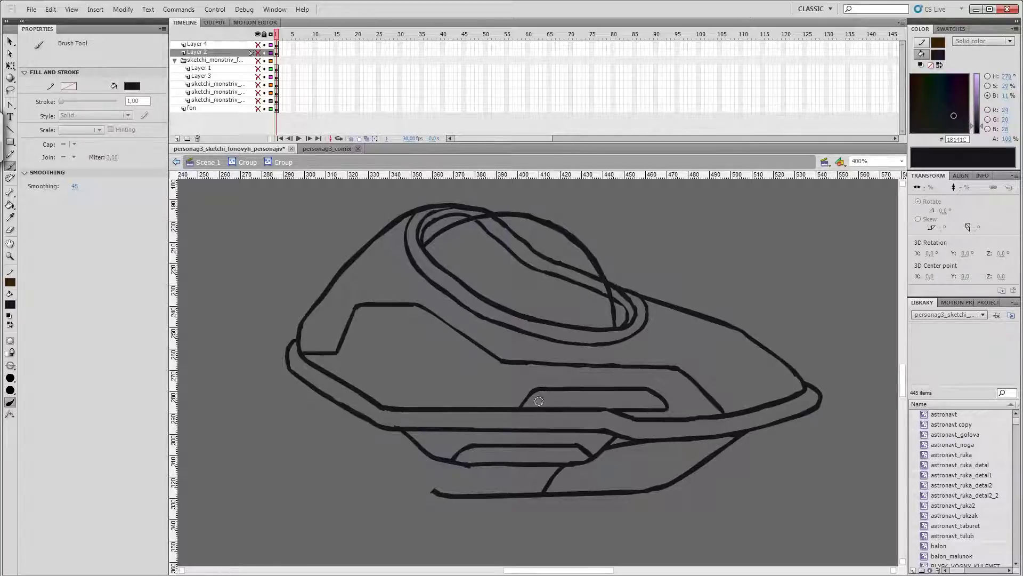
drag(544, 397, 567, 402)
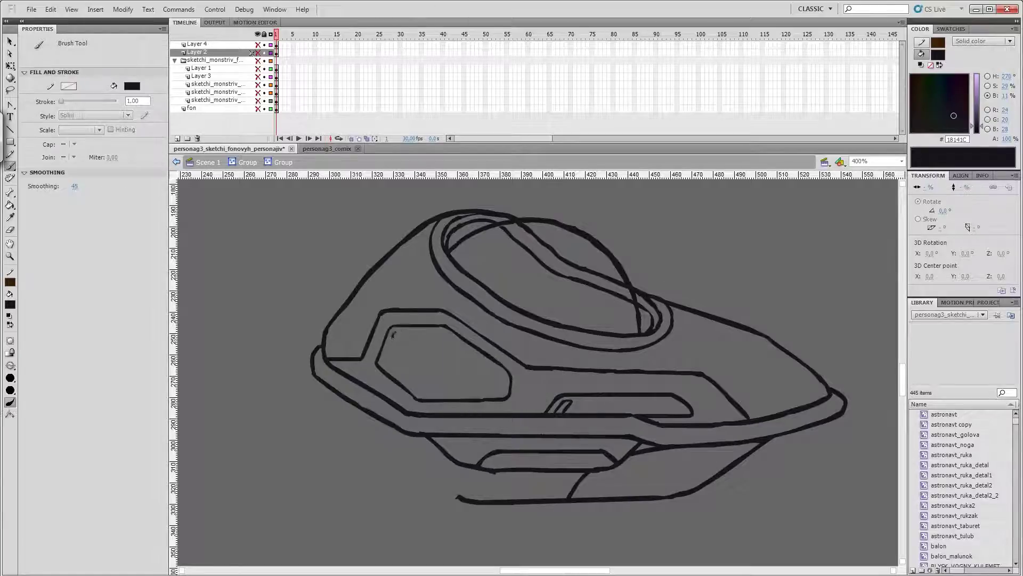
Draw a small round bolt with a diagonal slot in the upper rear corner of the hull's angular panel
drag(424, 342, 405, 339)
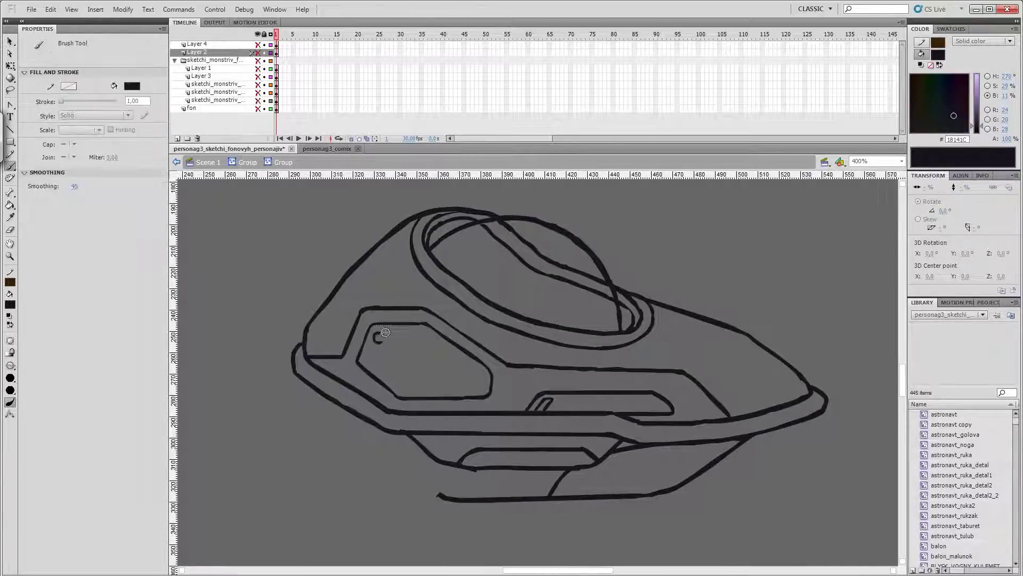
drag(404, 360, 405, 363)
key(v)
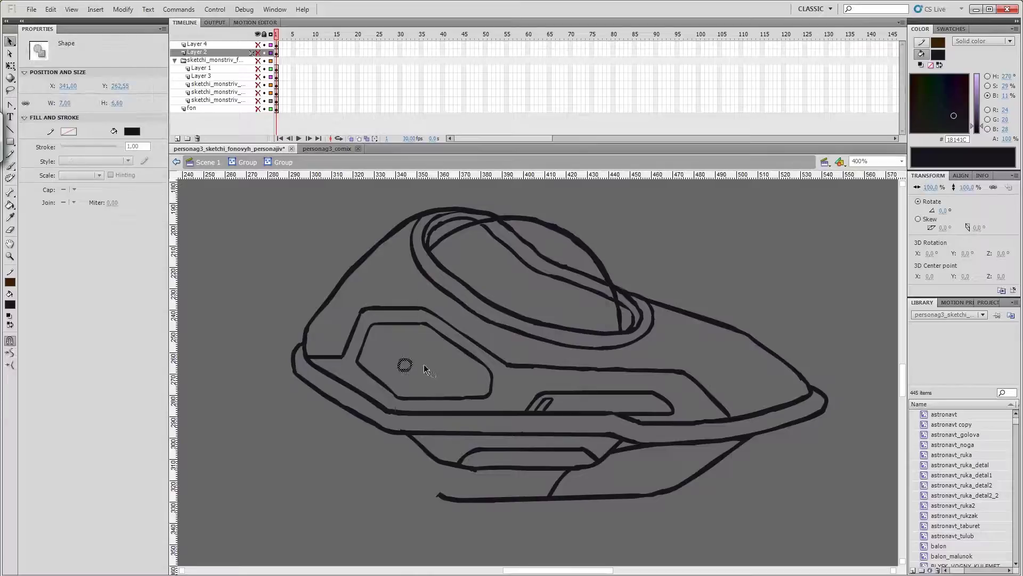
key(ctrl+Return)
key(Return)
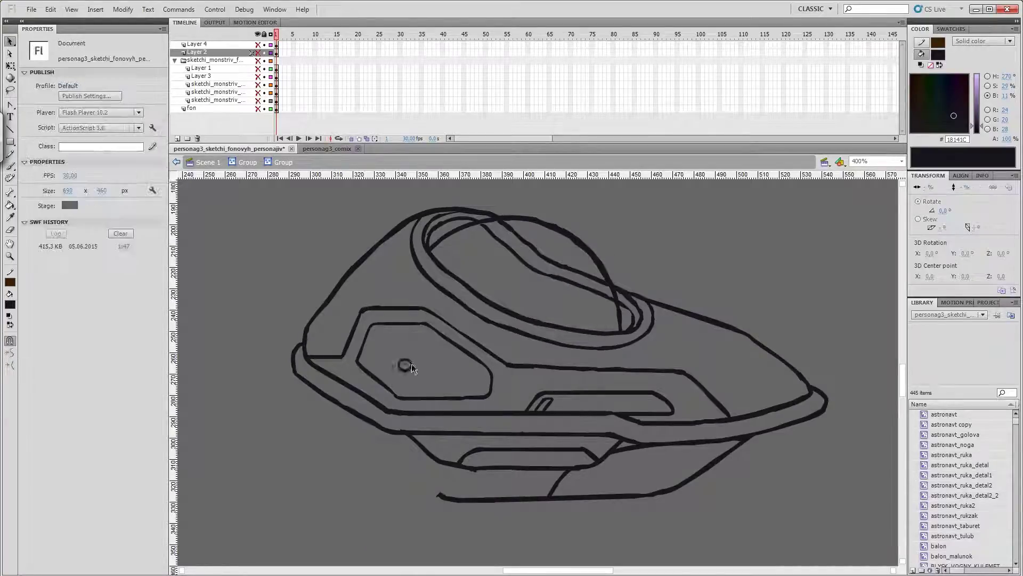
click(427, 378)
click(424, 404)
key(ctrl+a)
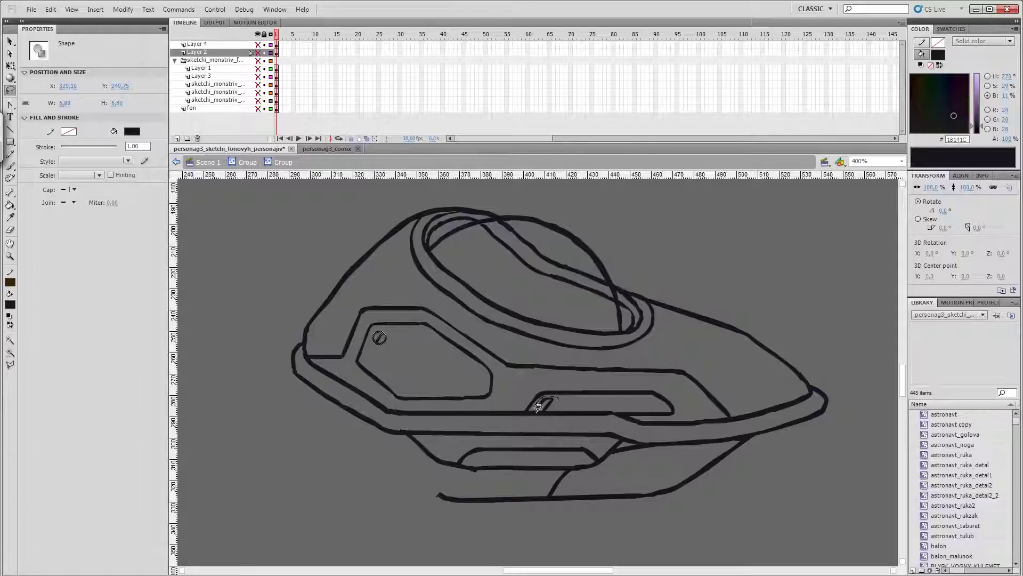
key(Delete)
key(v)
click(536, 413)
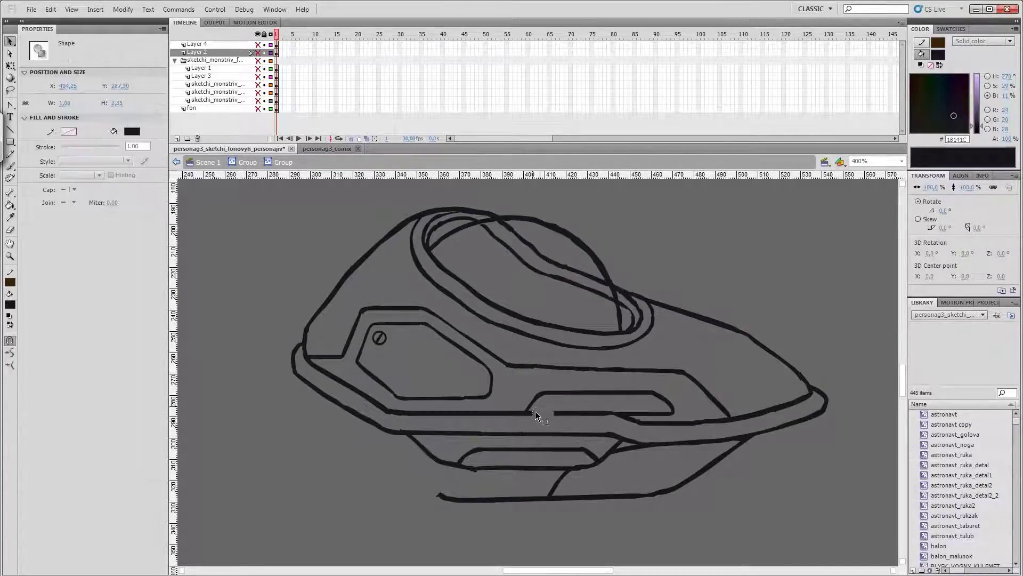
key(ctrl+z)
key(ctrl+z)
key(ctrl+z)
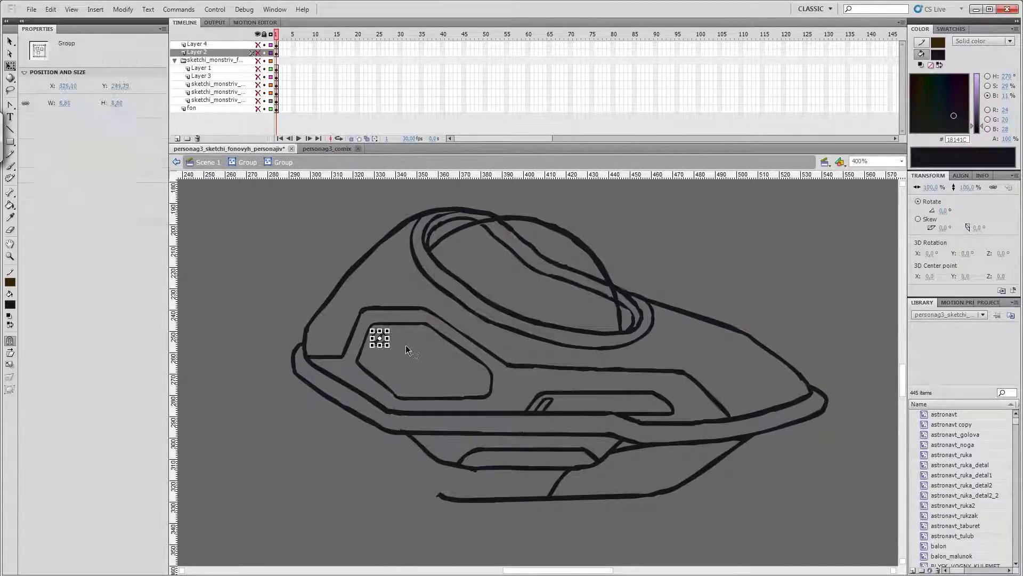
key(ctrl+z)
key(ctrl+z)
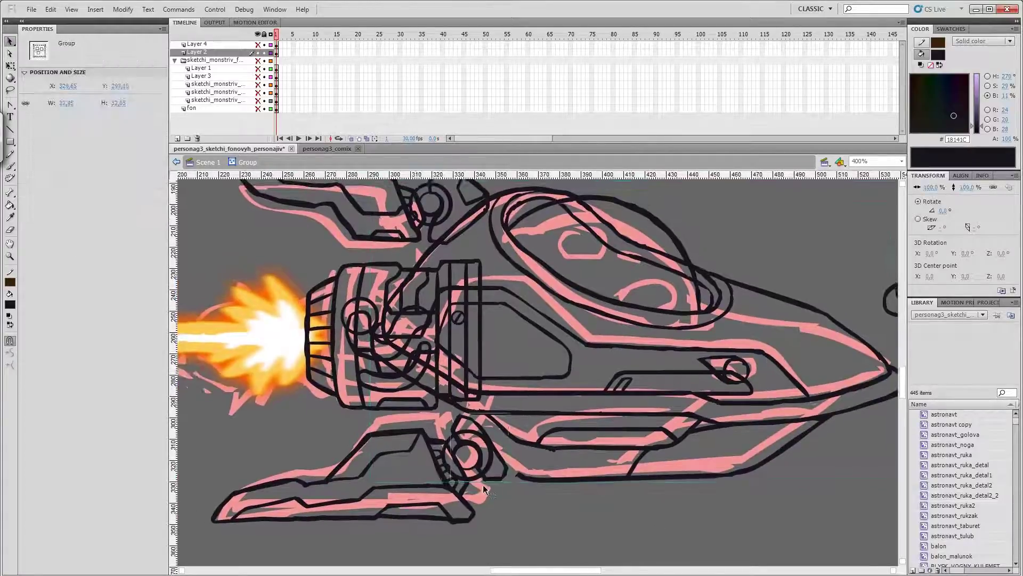
Draw the lower hull's slanted rear edge from beneath the bumper down toward the keel
double_click(462, 412)
key(b)
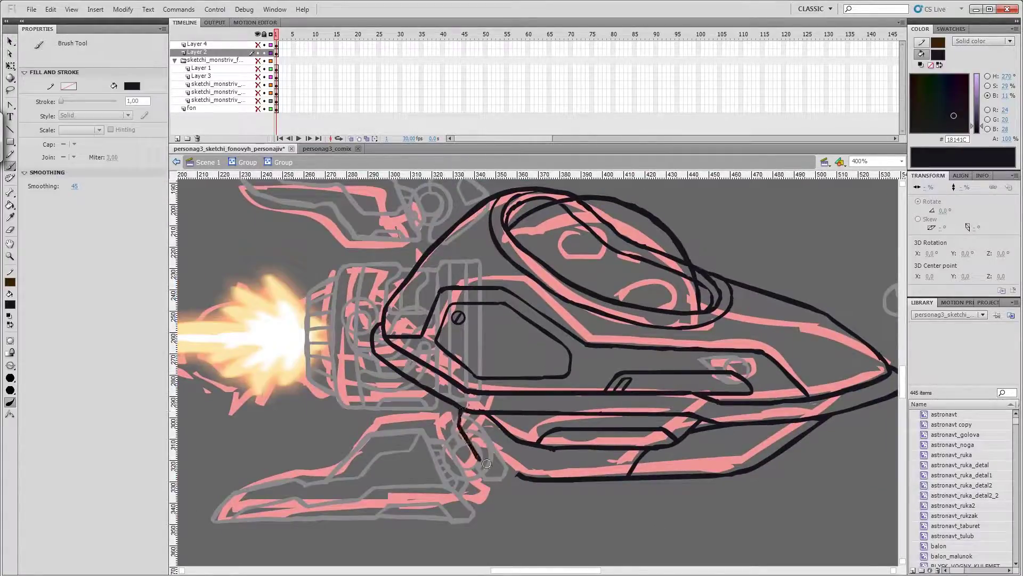
key(ctrl+z)
key(ctrl+z)
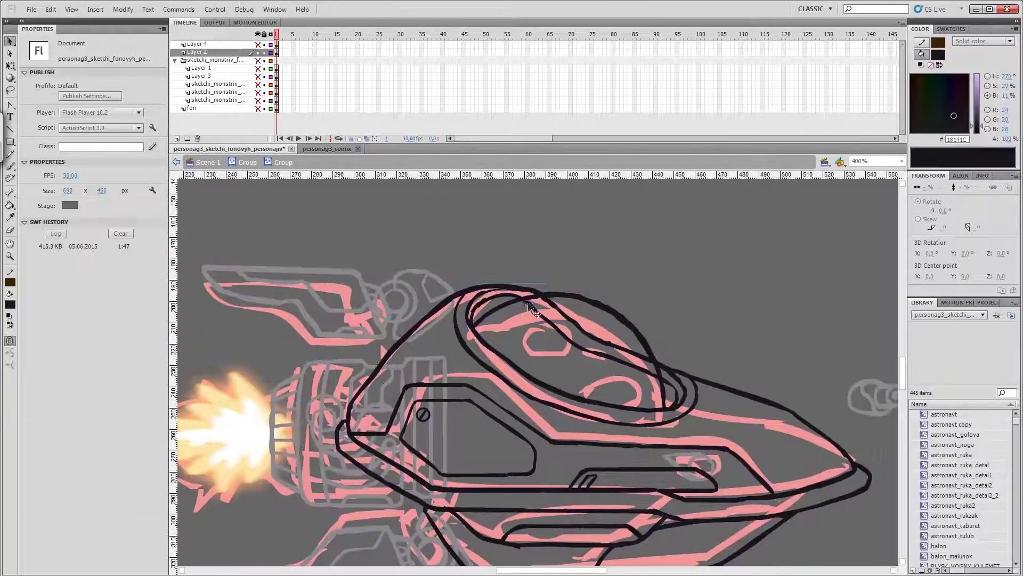
key(v)
key(ctrl+z)
key(ctrl+z)
key(ctrl+z)
key(ctrl+z)
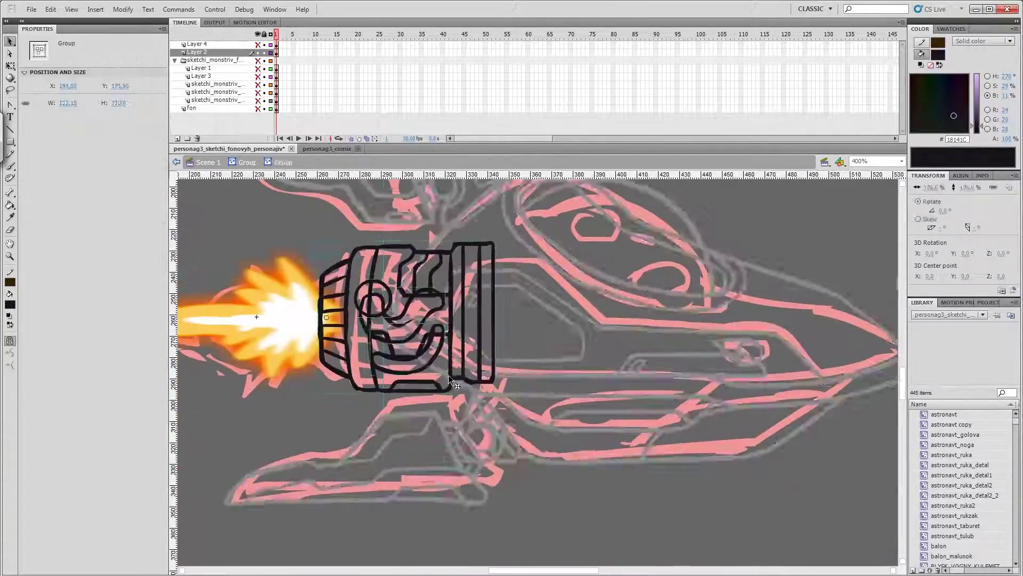
Shift the engine together with its flame slightly toward the rear of the ship
key(ctrl+z)
key(ctrl+z)
key(ctrl+z)
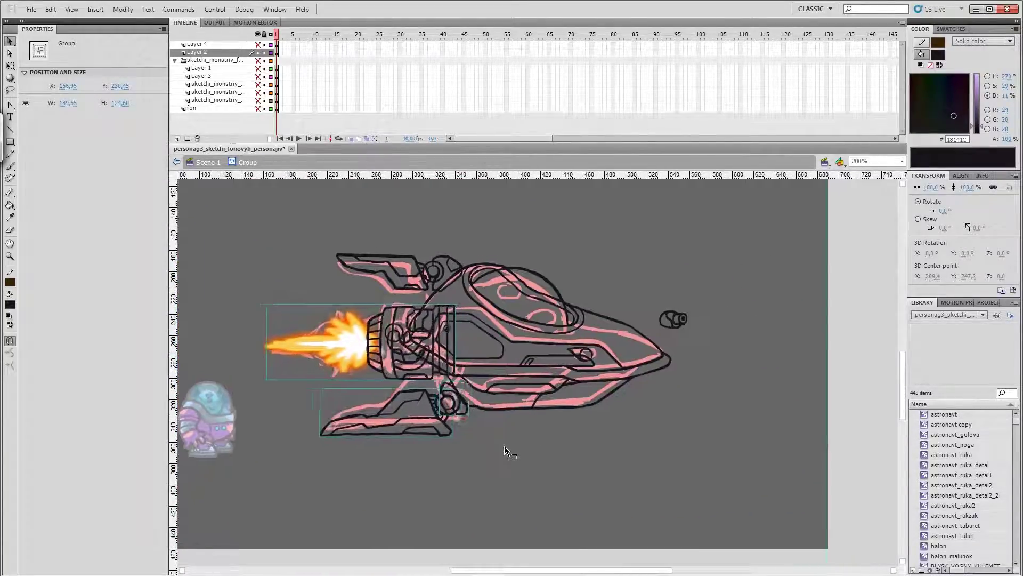
key(ctrl+z)
key(ctrl+z)
key(ctrl+z)
key(ctrl+z)
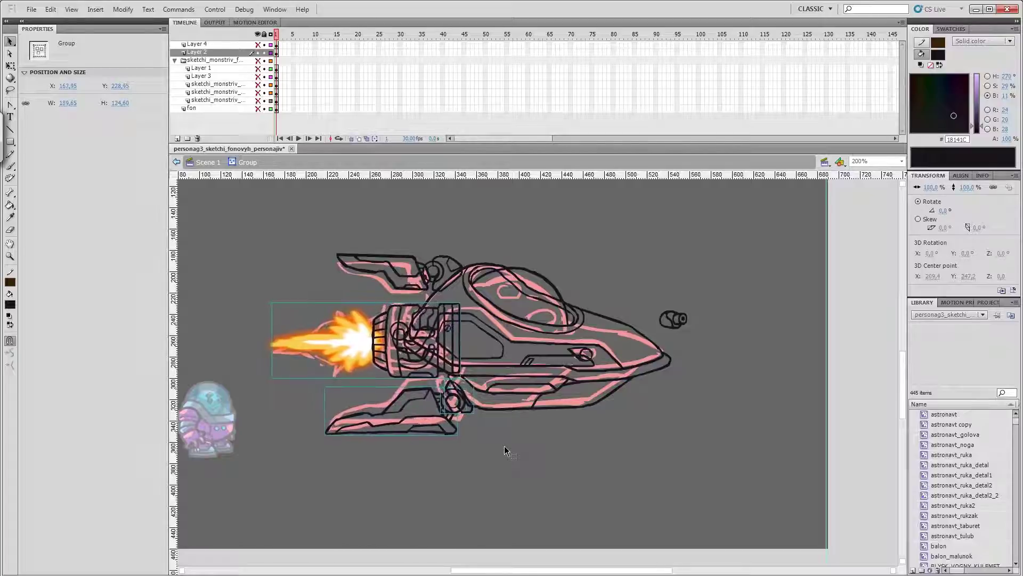
key(ctrl+z)
With Free Transform, shift the upper fin rearward, stretch its height to 107.1% and scale its joint to 105.1%
double_click(418, 251)
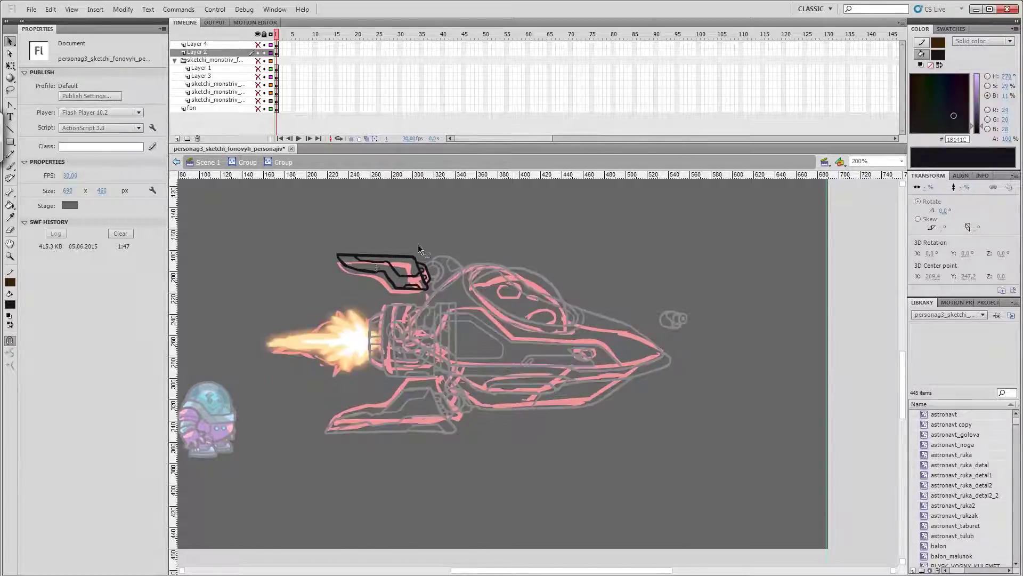
key(q)
click(400, 291)
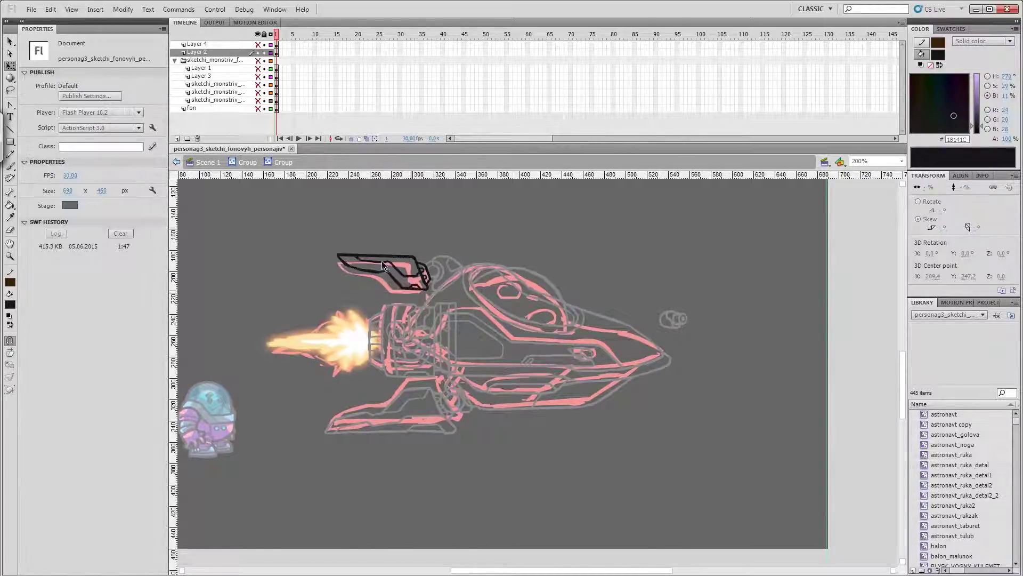
double_click(354, 245)
key(ctrl+z)
key(ctrl+z)
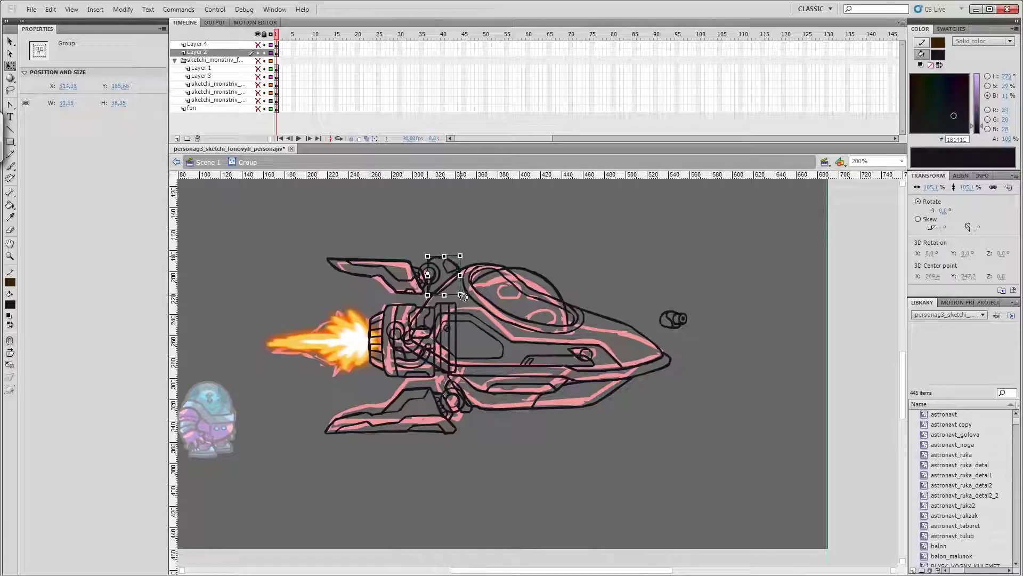
click(378, 263)
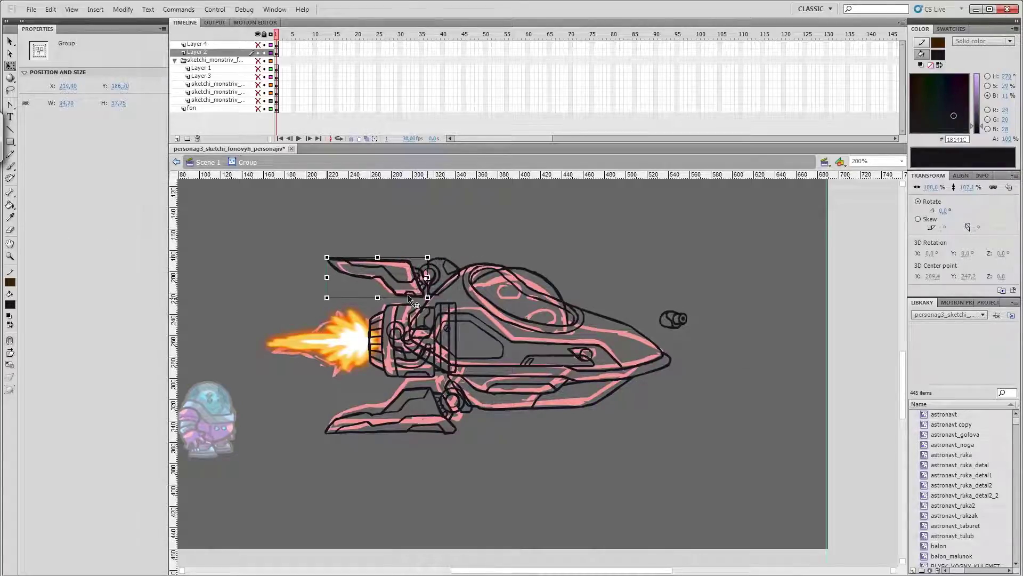
Distribute the upper fin, the engine and the lower fin evenly by their vertical centers
shift+click(330, 341)
shift+click(385, 416)
key(ctrl+k)
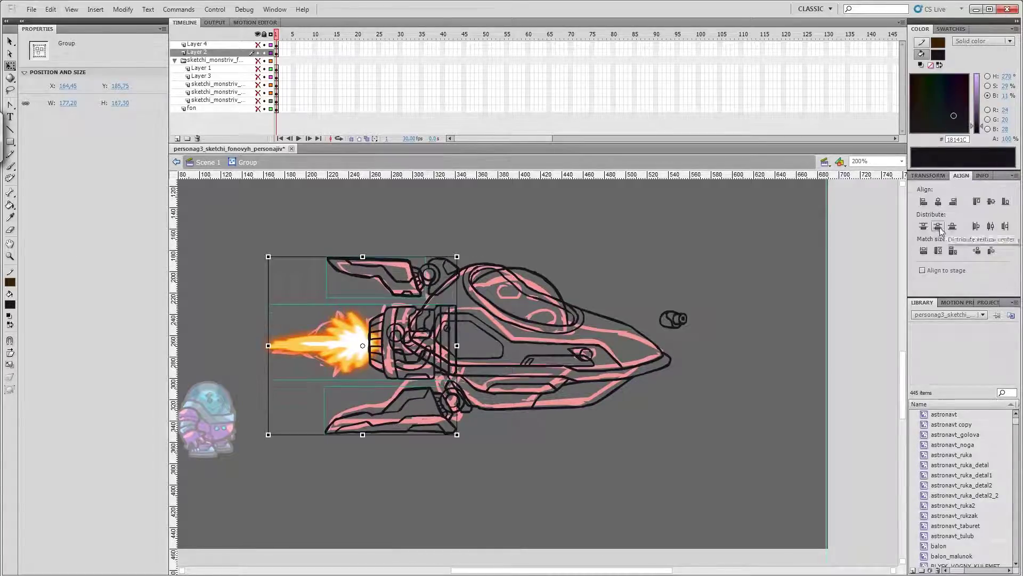
click(941, 232)
click(597, 250)
Move the small detached nozzle part to the empty area in front of the ship's nose
click(647, 354)
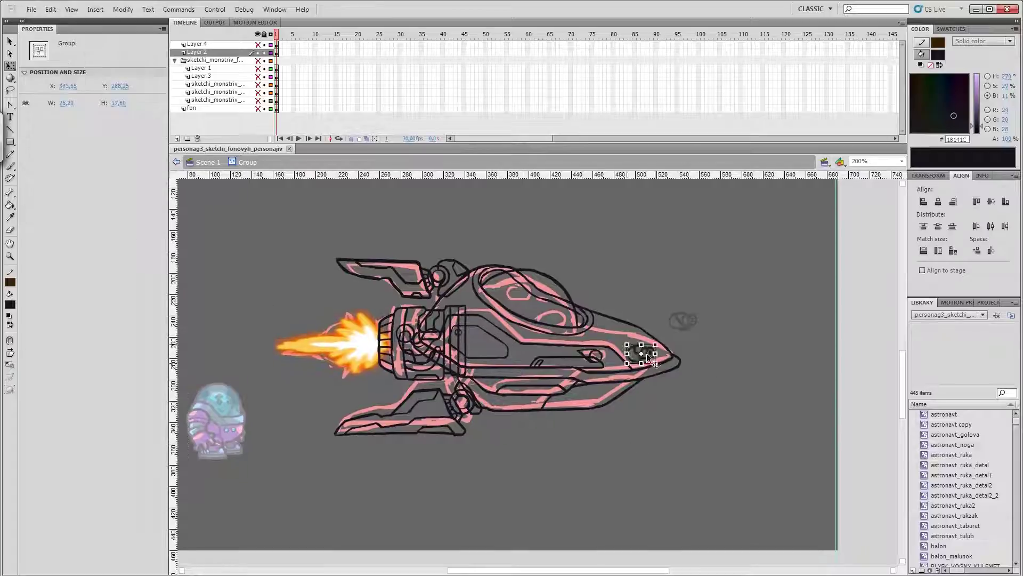
drag(647, 353, 756, 355)
click(569, 427)
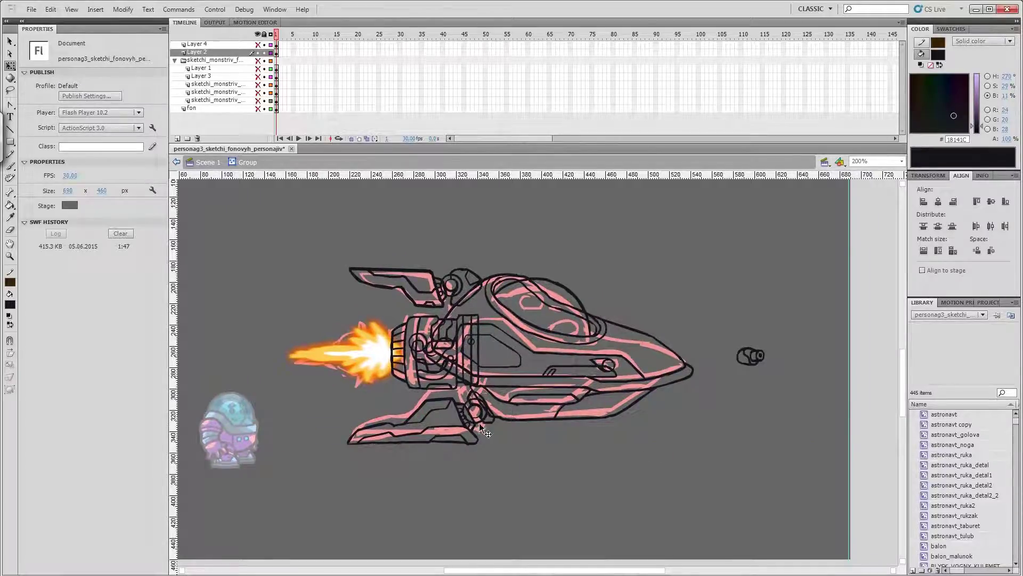
Redraw the outline of the upper fin joint's bracket, extending it slightly toward the cockpit, and leave its group
click(437, 268)
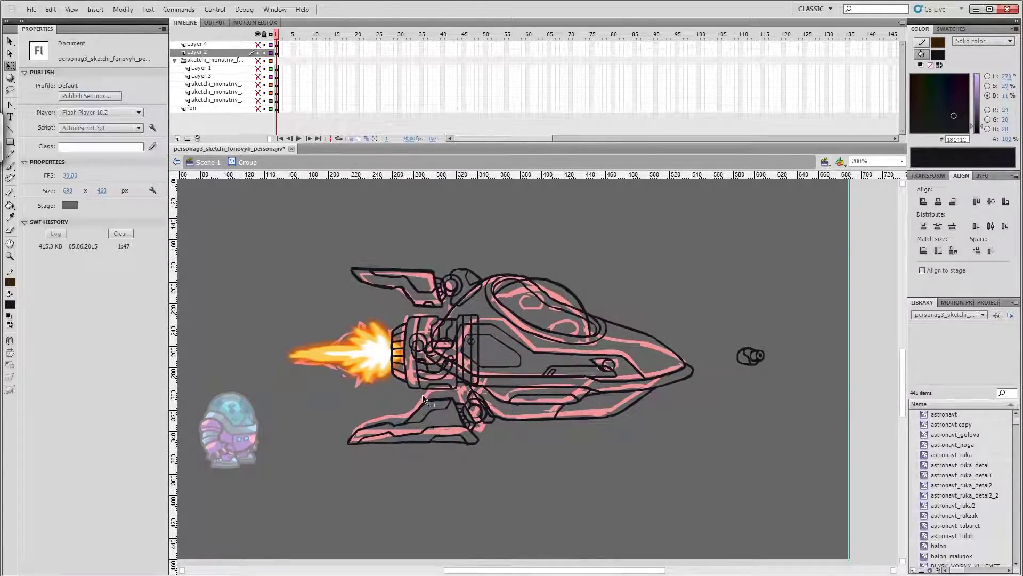
double_click(468, 282)
click(472, 294)
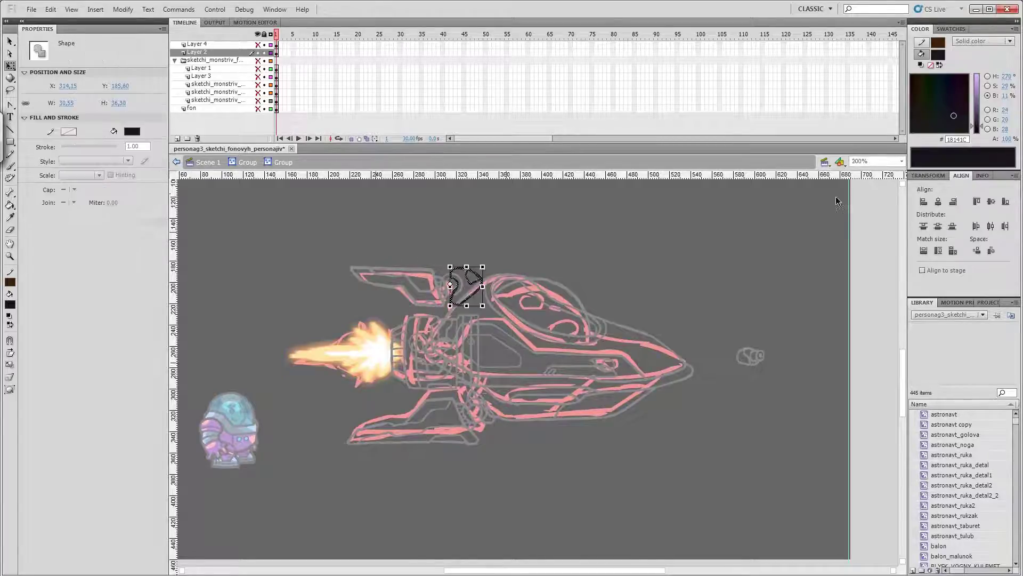
key(ctrl+=)
key(b)
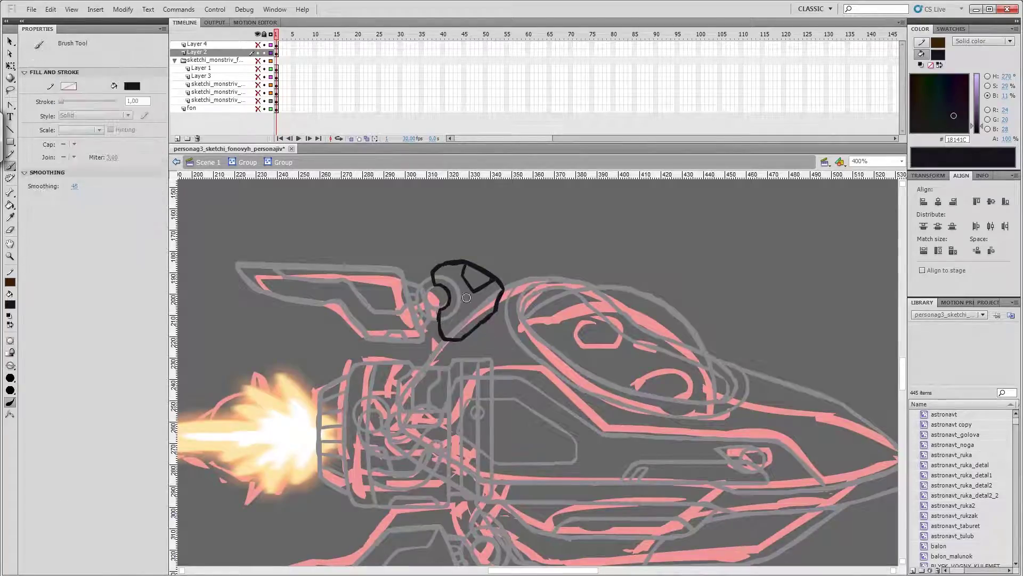
key(v)
double_click(549, 316)
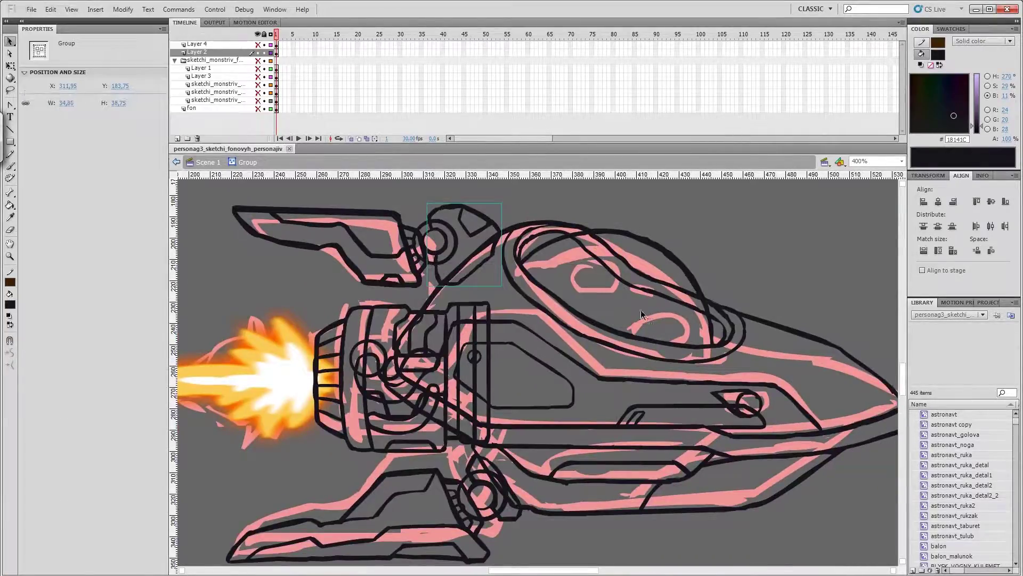
Leave the ship group and move the sketch off the line drawing to the upper right corner of the stage
key(ctrl+minus)
double_click(574, 446)
click(763, 298)
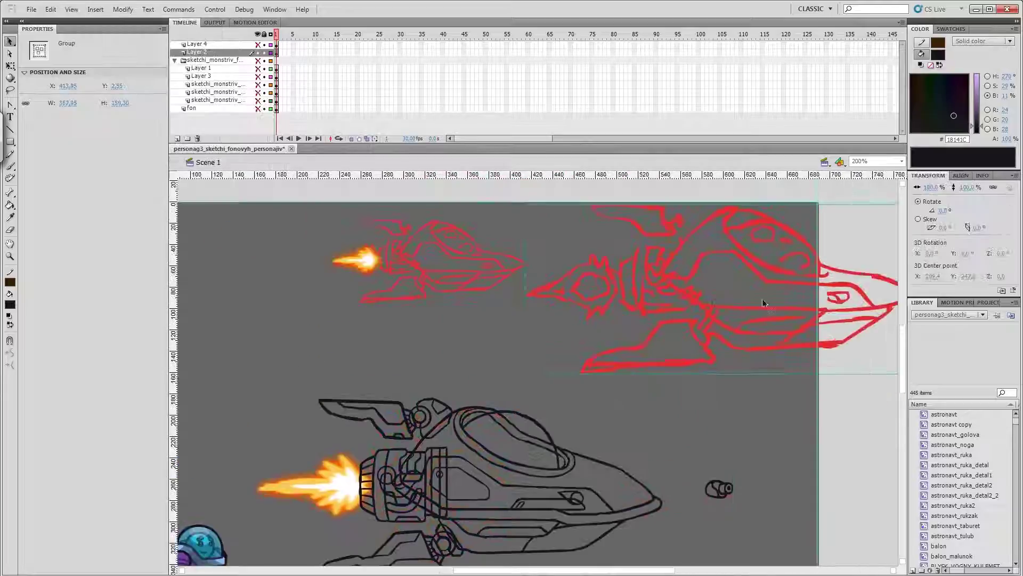
key(ctrl+t)
Fill the lower fin's panels with blue #557799 sampled from the small astronaut
double_click(432, 409)
click(268, 419)
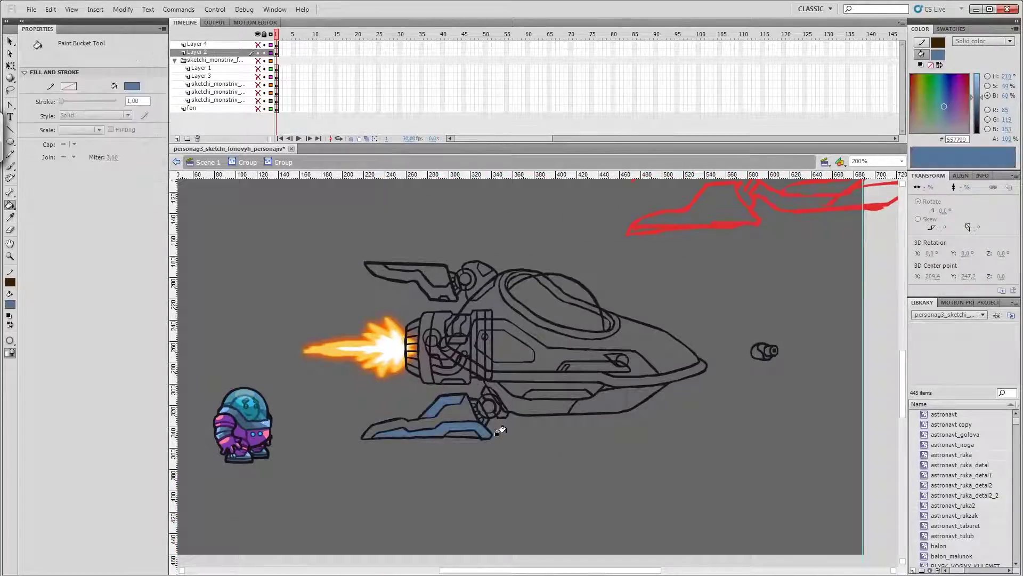
click(443, 414)
key(v)
Fill the engine's housing and front rings with blues, using #405973 for the darker areas, and leave the engine body's group
double_click(438, 331)
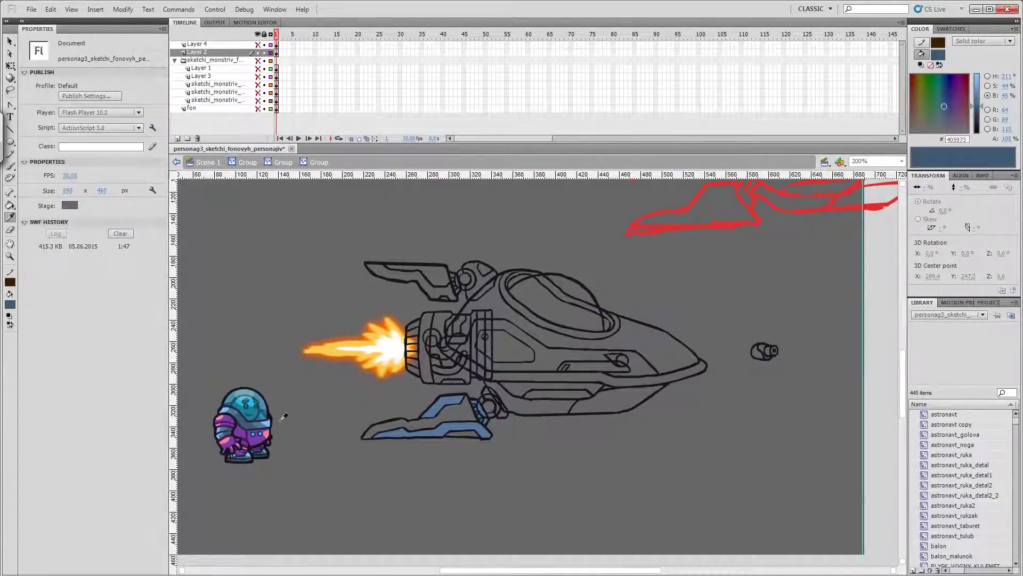
key(k)
click(457, 326)
key(v)
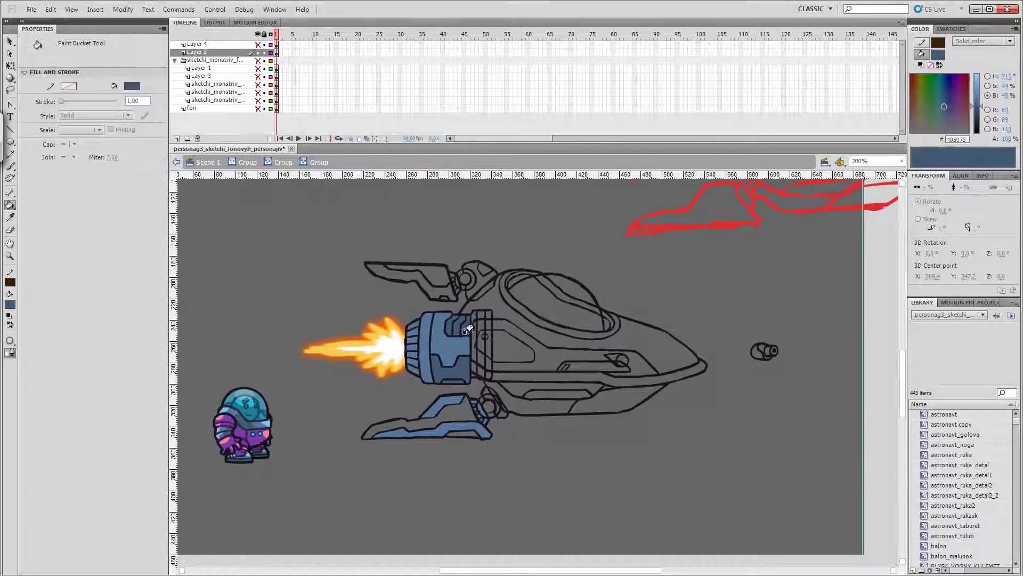
double_click(315, 388)
Fill the engine's curved pipes with dark blue #2F3C5D, using the library symbol tablo_drit as the colour reference
click(960, 515)
click(961, 475)
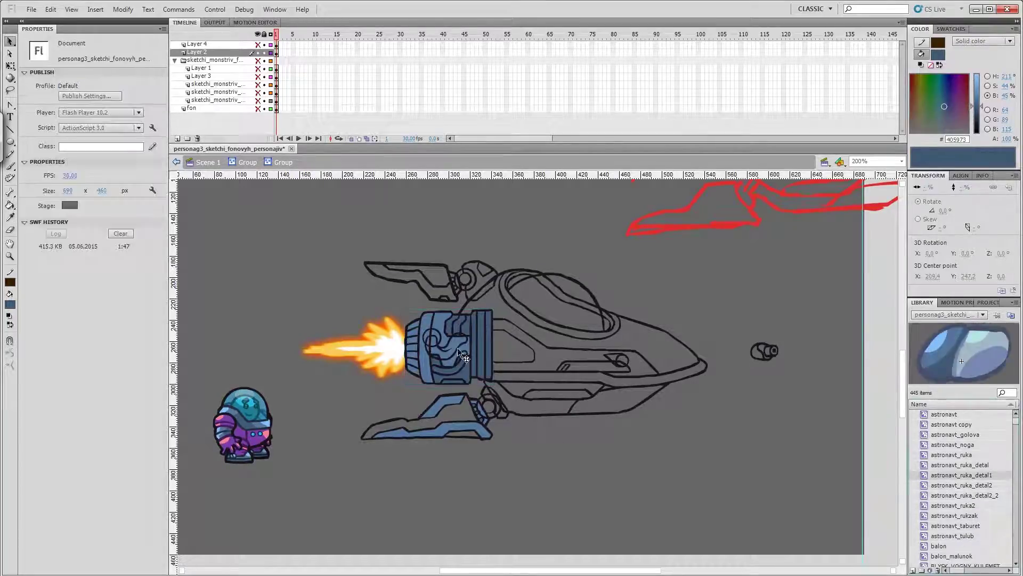
click(523, 442)
double_click(461, 356)
key(k)
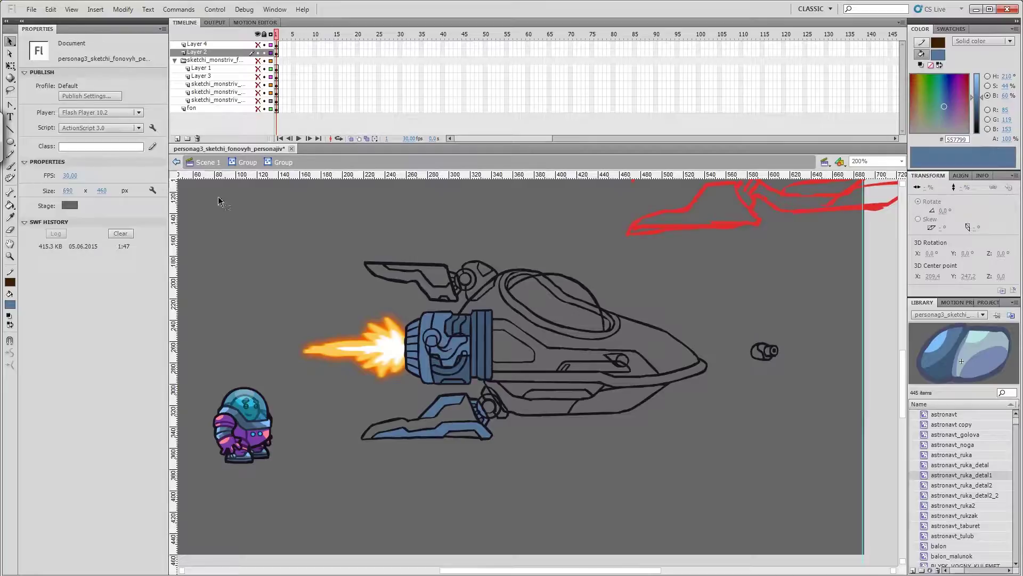
click(9, 305)
click(443, 341)
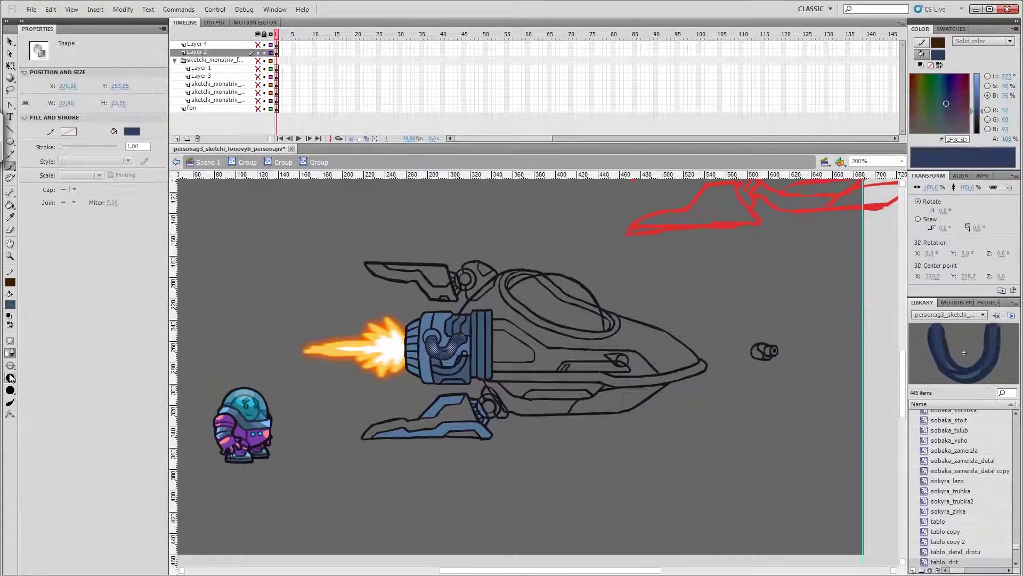
key(b)
key(k)
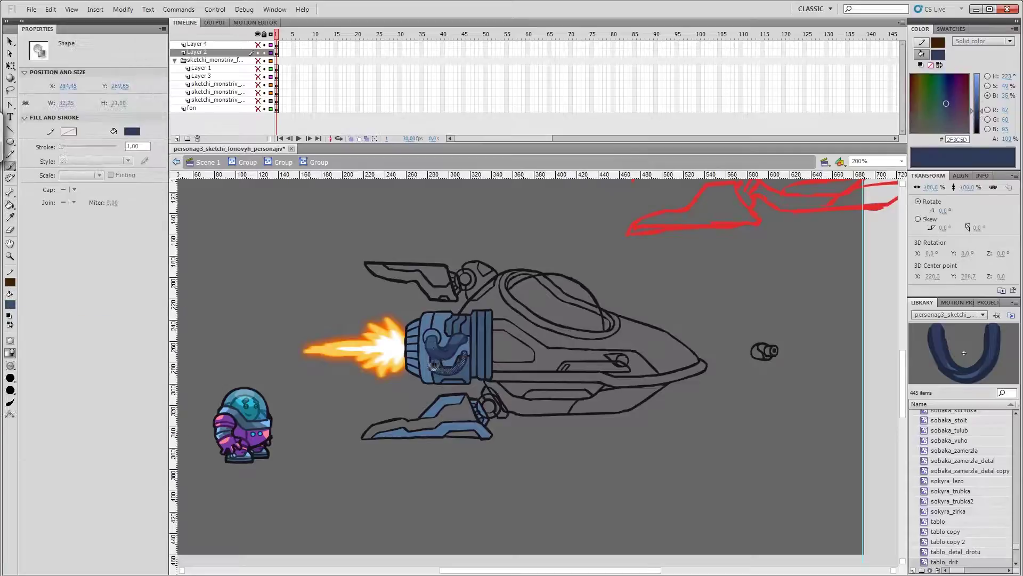
Leave the pipes, save the document and set the fill colour to blue #557799
key(v)
key(ctrl+s)
click(944, 107)
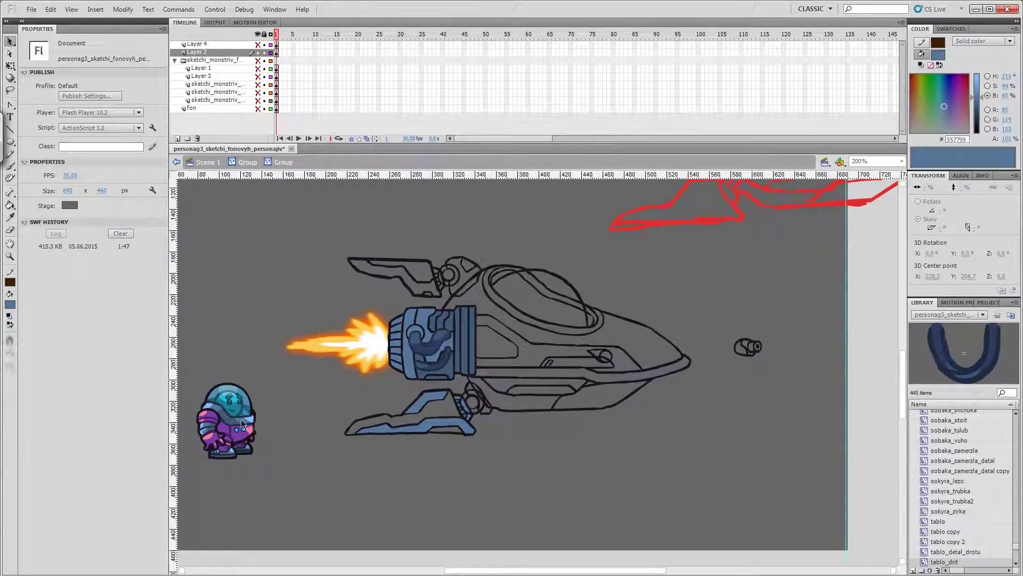
Fill the upper fin's panels with blue #557799, using the darker #405973 at its attachment end
key(k)
alt+click(450, 272)
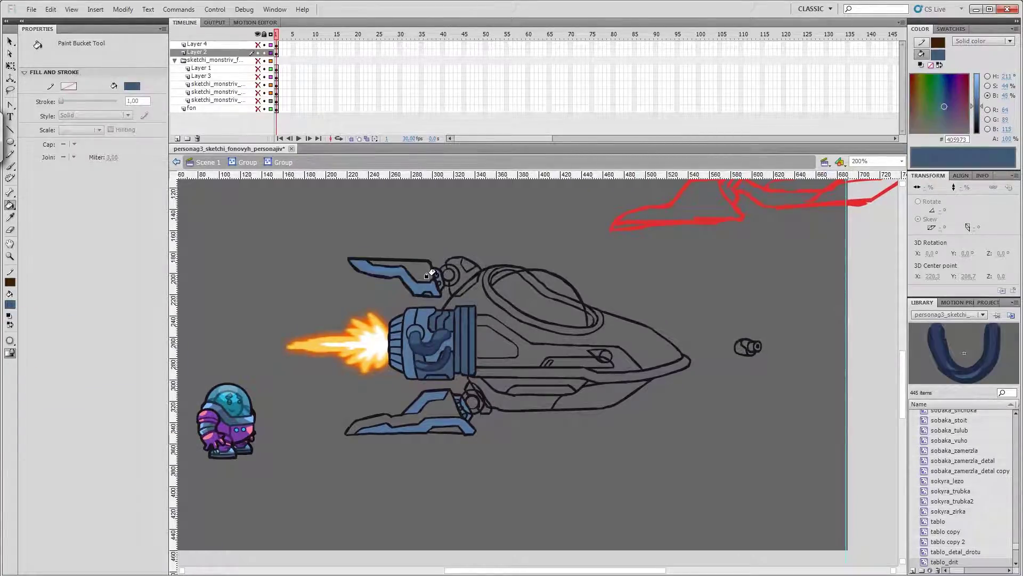
click(9, 304)
click(397, 275)
Tint parts of the upper and lower fins' outlines with dark blue #222F3C
key(b)
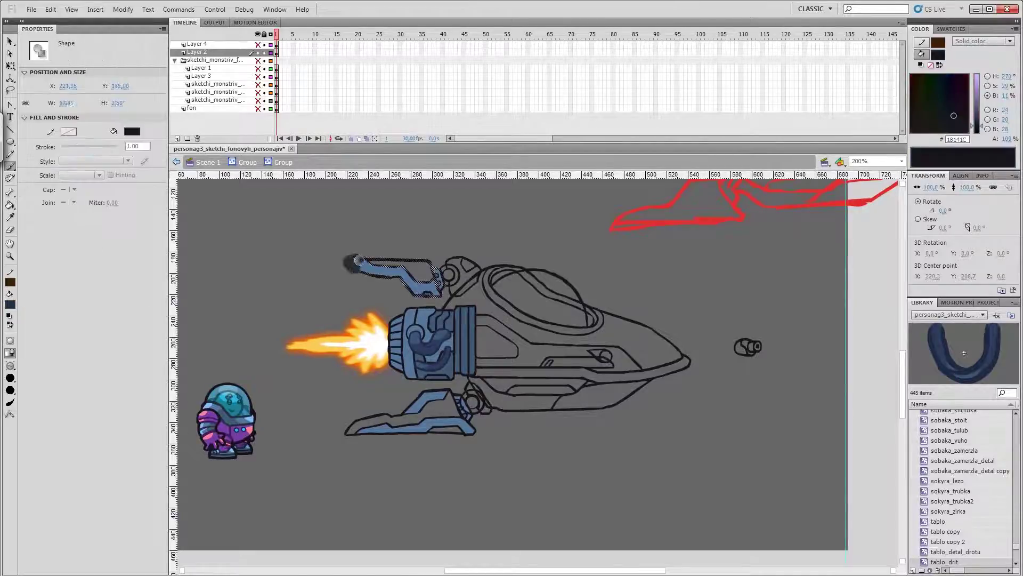
ctrl+click(410, 424)
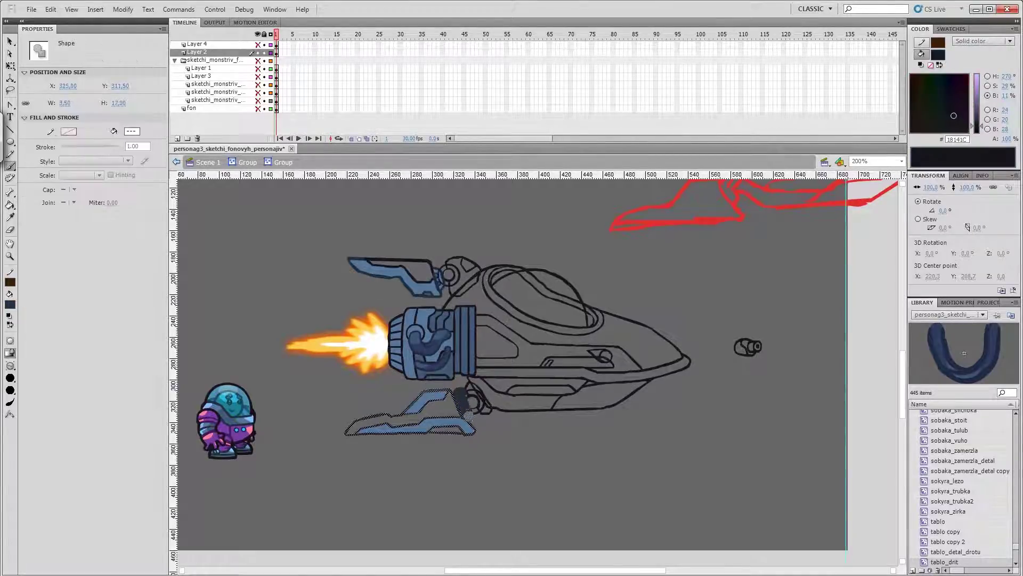
key(v)
click(485, 436)
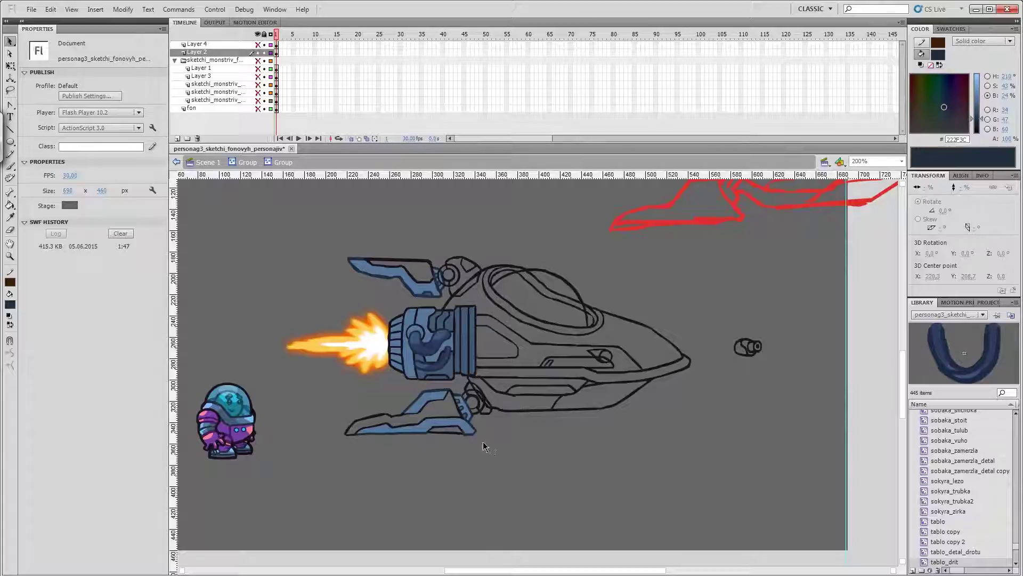
click(474, 428)
key(b)
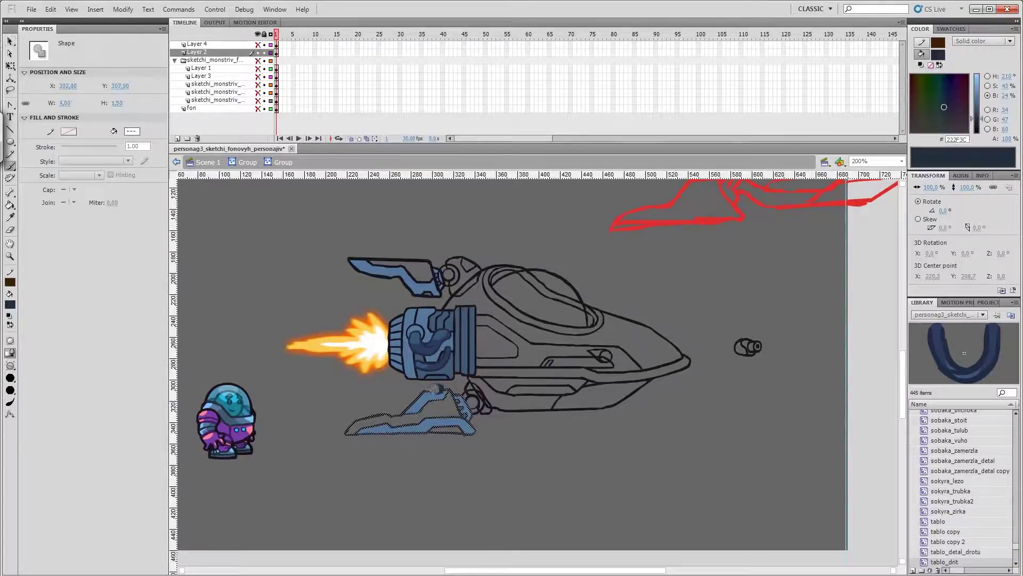
Tint the engine's outline with dark blue #222F3C and touch up the upper fin's lower edge
ctrl+double_click(426, 341)
ctrl+click(398, 367)
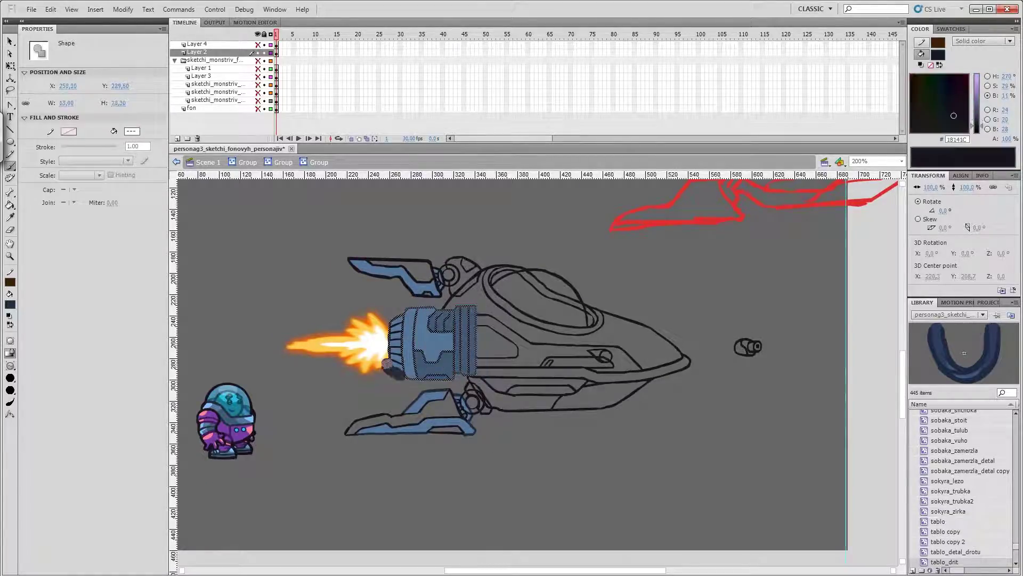
ctrl+double_click(437, 308)
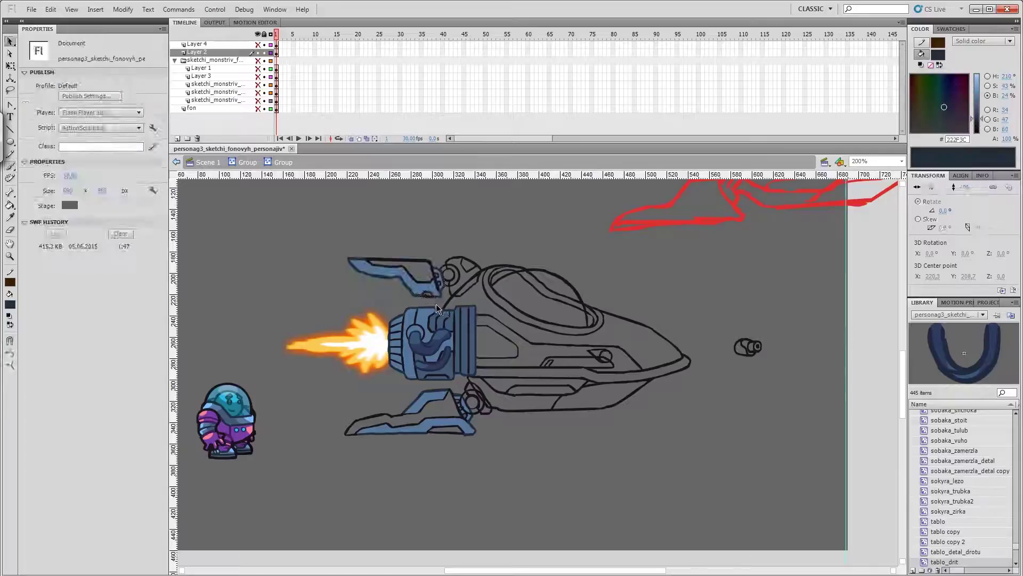
ctrl+click(421, 287)
ctrl+double_click(537, 246)
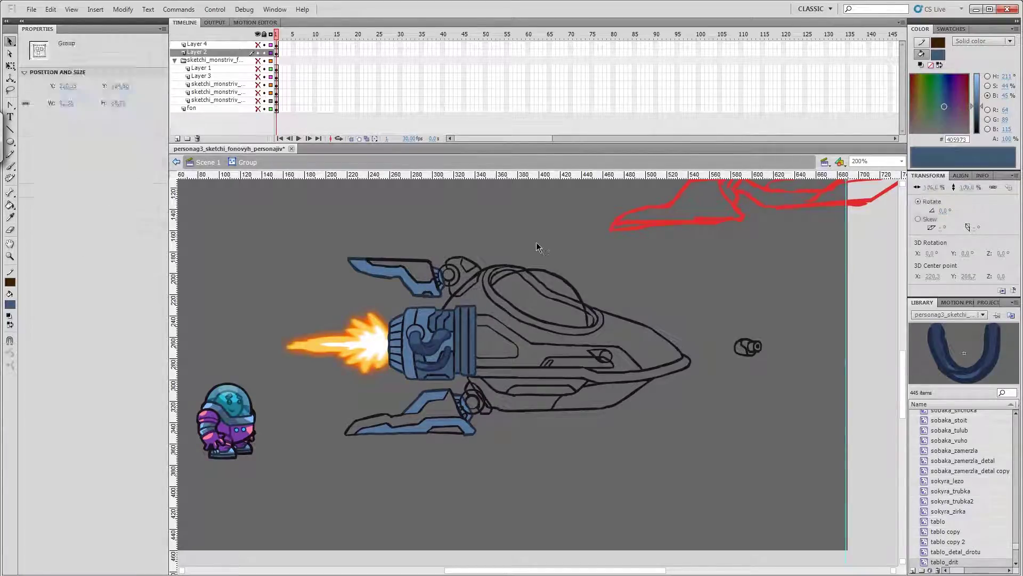
Fill the round joints and their housings on both fins with blue #557799
double_click(537, 246)
ctrl+click(503, 430)
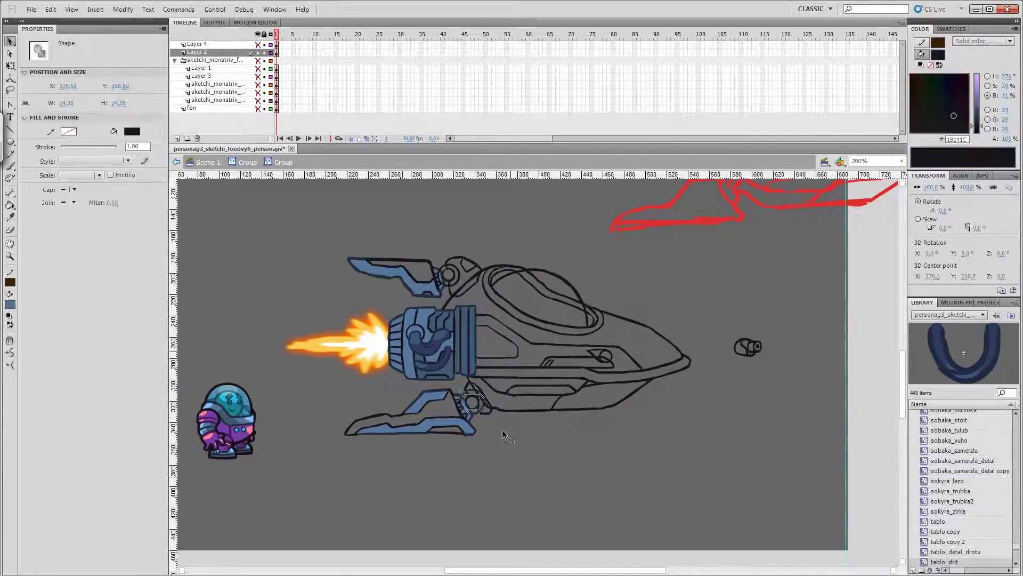
ctrl+double_click(450, 281)
ctrl+click(448, 281)
ctrl+double_click(448, 280)
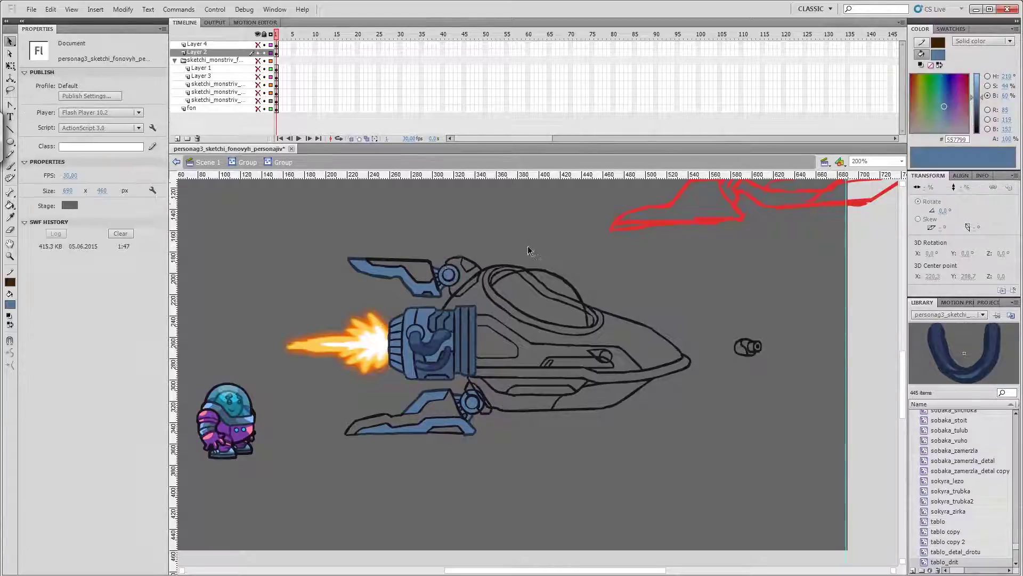
click(462, 404)
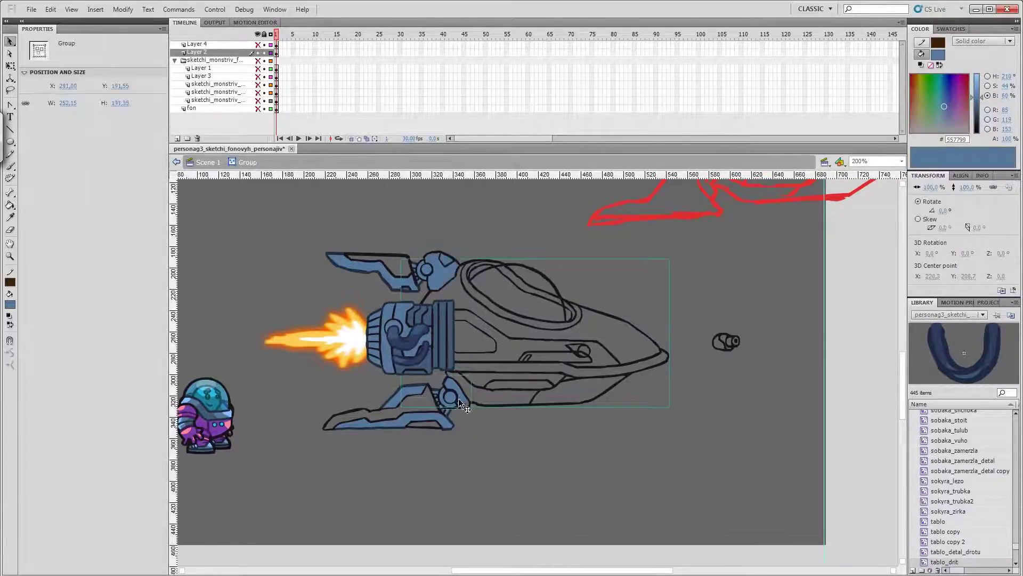
Fill the hull's side trim and cockpit rim with blue #557799 and its underside with darker #405973
double_click(547, 337)
click(489, 354)
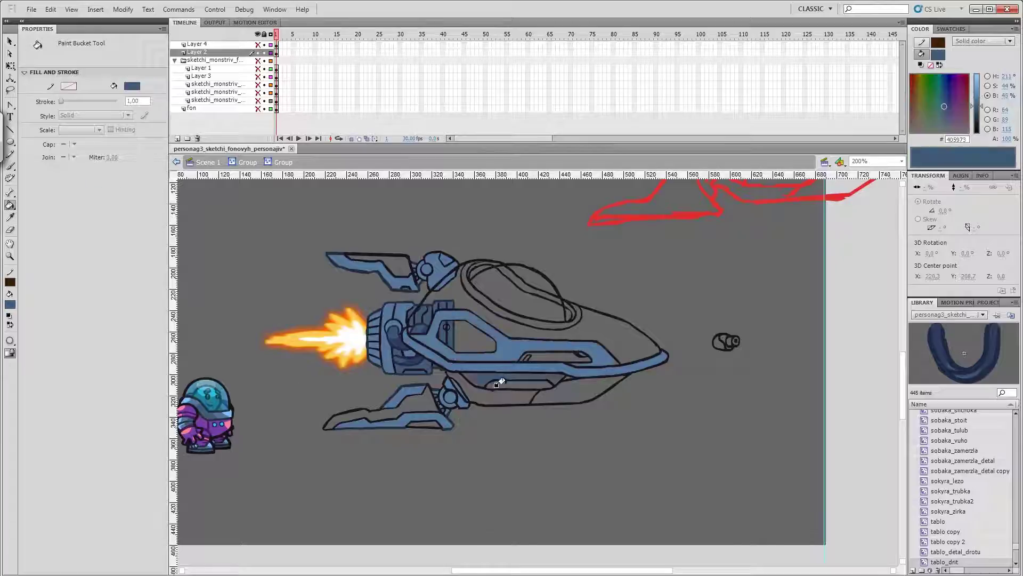
key(v)
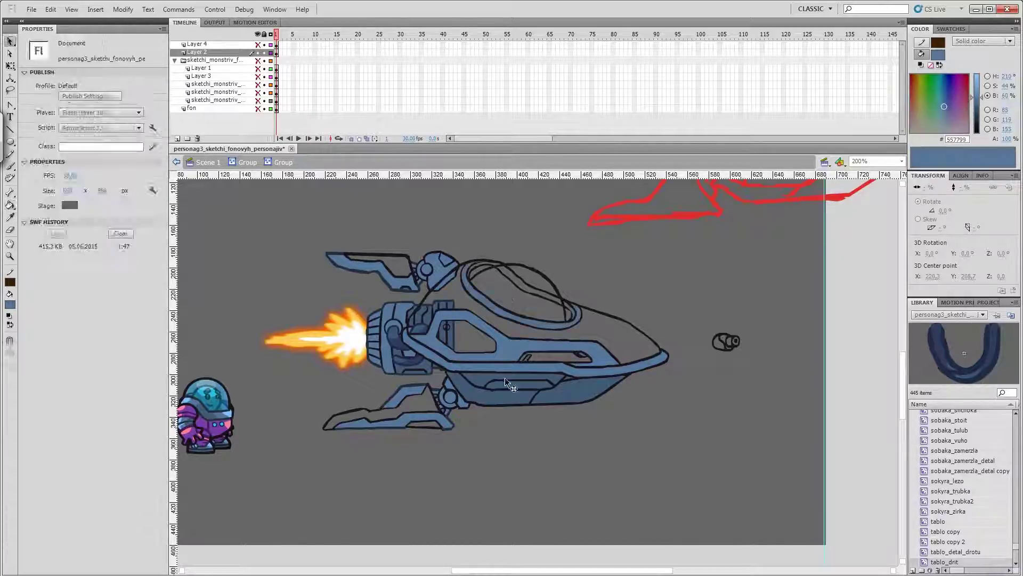
key(k)
Tint parts of the hull and cockpit rim outlines with dark blue #222F3C
key(b)
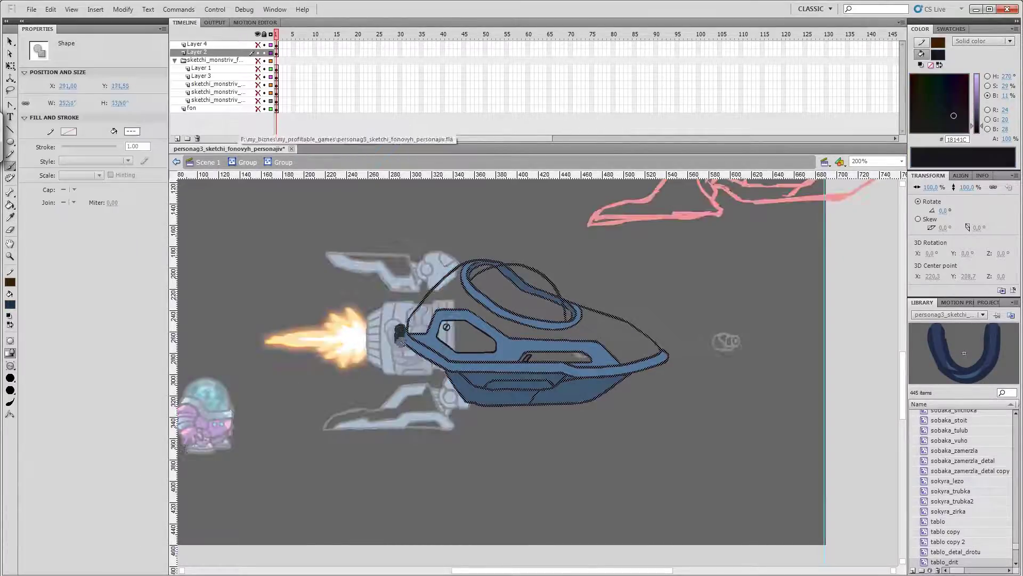
click(571, 297)
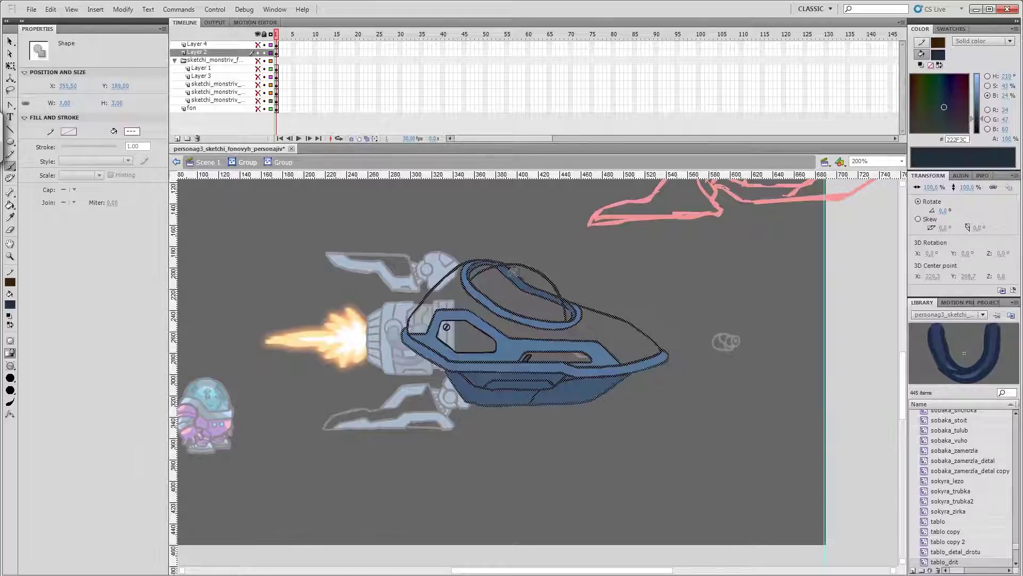
key(v)
click(594, 272)
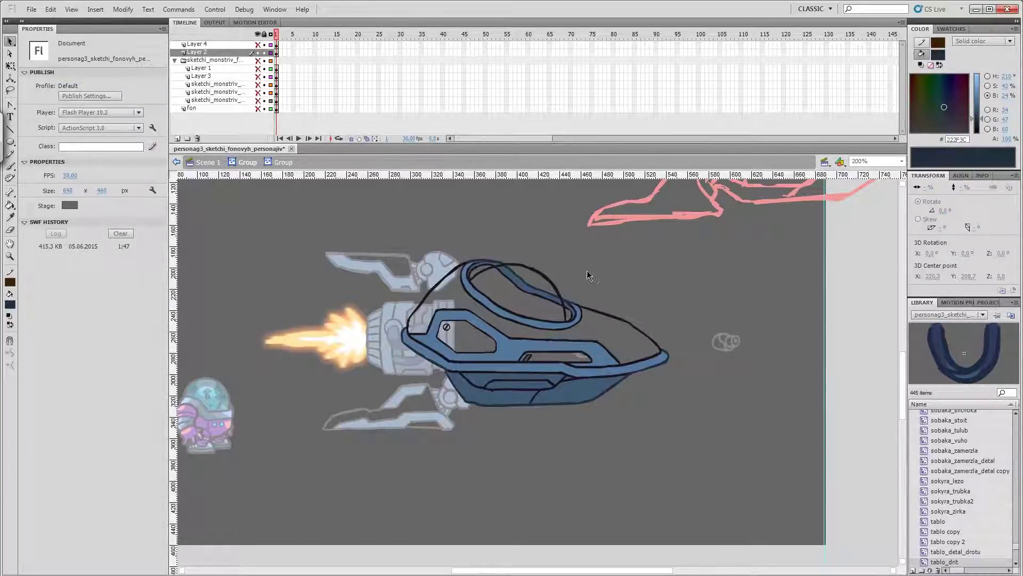
Repeat the slanted vent slat along the hull's side opening, align the copies in a row and save the document
key(q)
key(ctrl+equal)
right_click(741, 265)
click(762, 300)
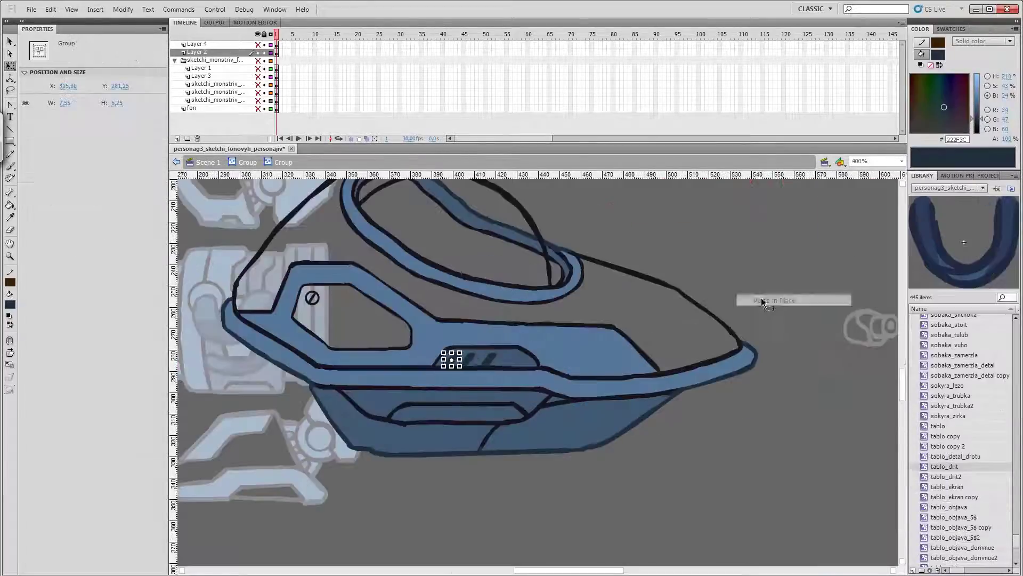
key(ctrl+k)
click(31, 9)
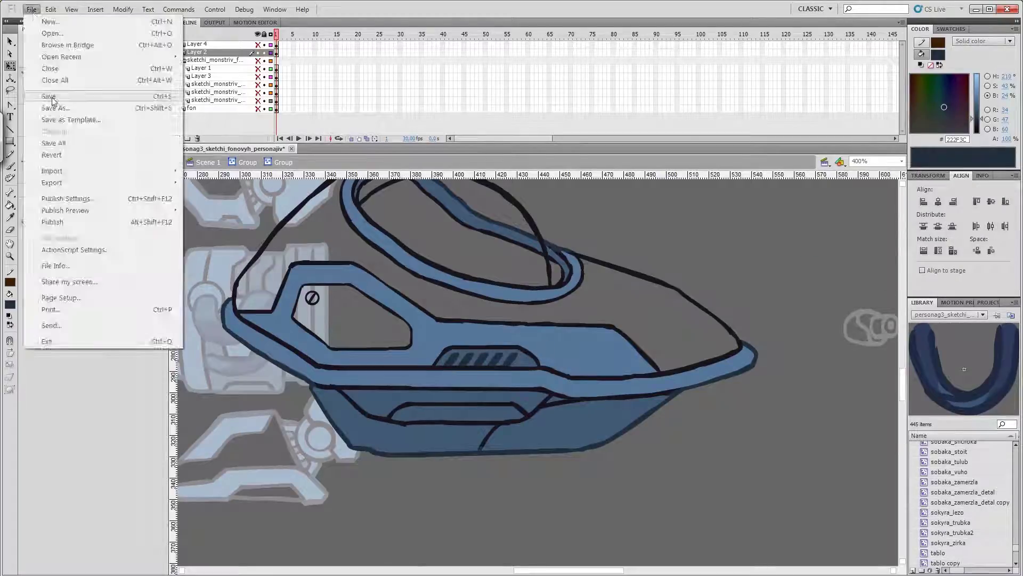
click(49, 97)
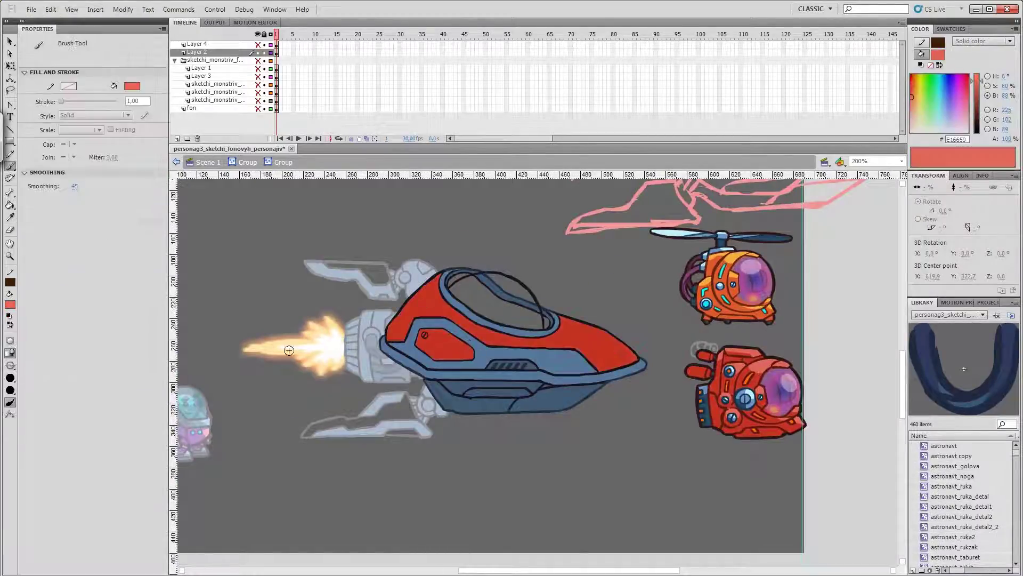
Paint light red #E16659 highlights on the red hull behind and in front of the cockpit
key(v)
click(421, 291)
click(552, 326)
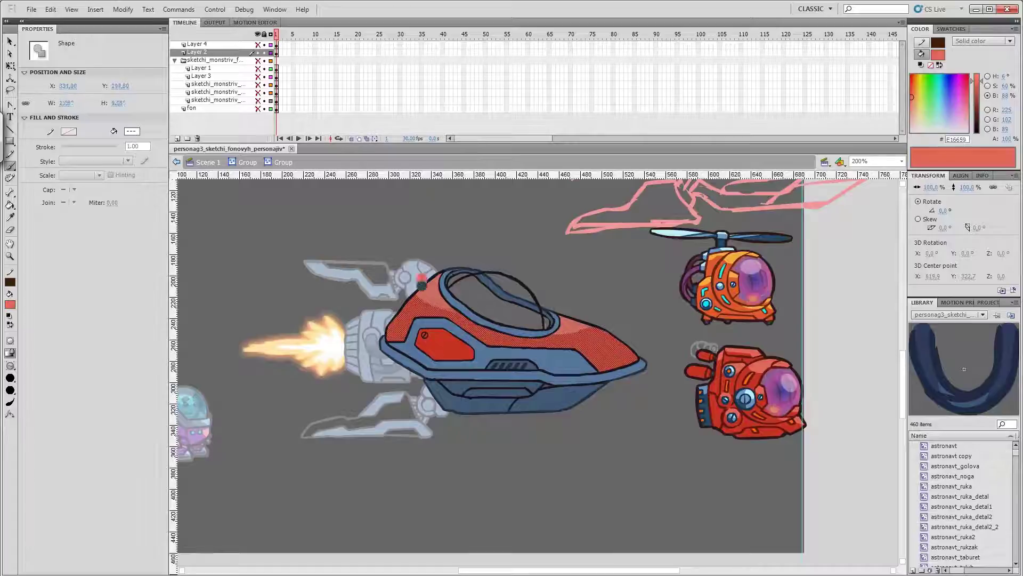
click(559, 297)
Paint a darker shadow across the lower part of the red side panel on the hull
scroll(463, 434, right, 2)
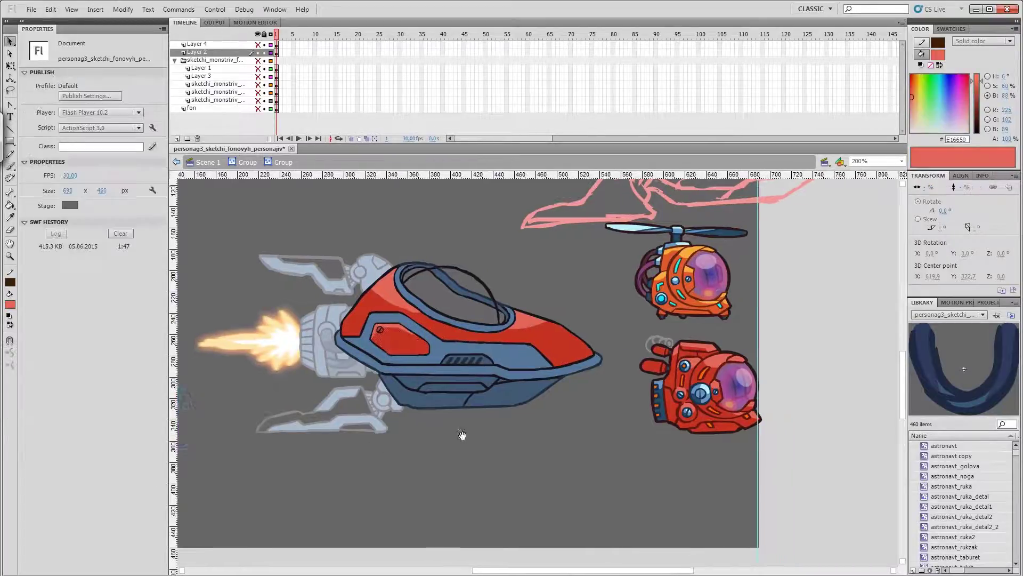
click(10, 304)
click(394, 349)
click(426, 349)
key(v)
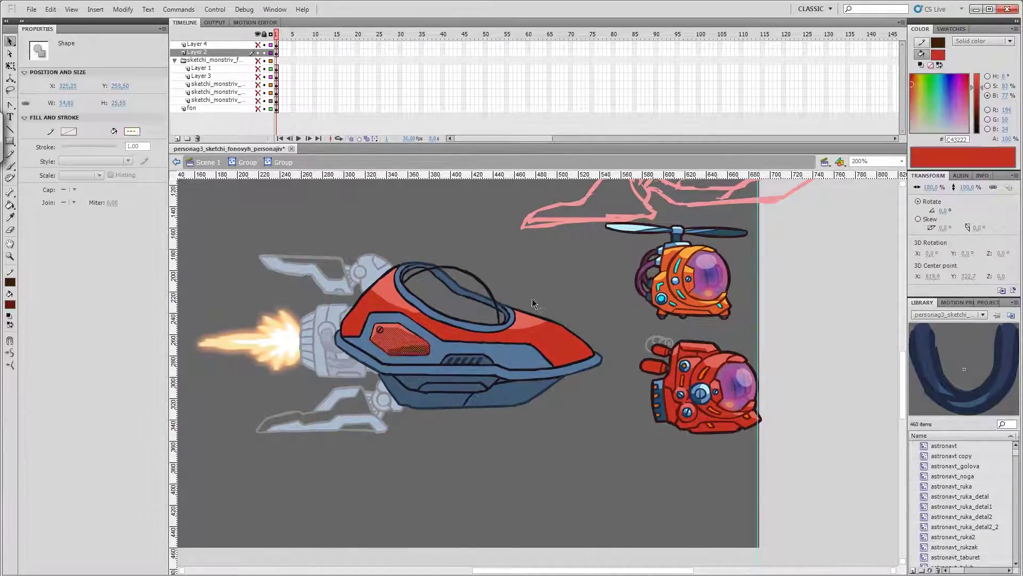
click(421, 354)
click(424, 356)
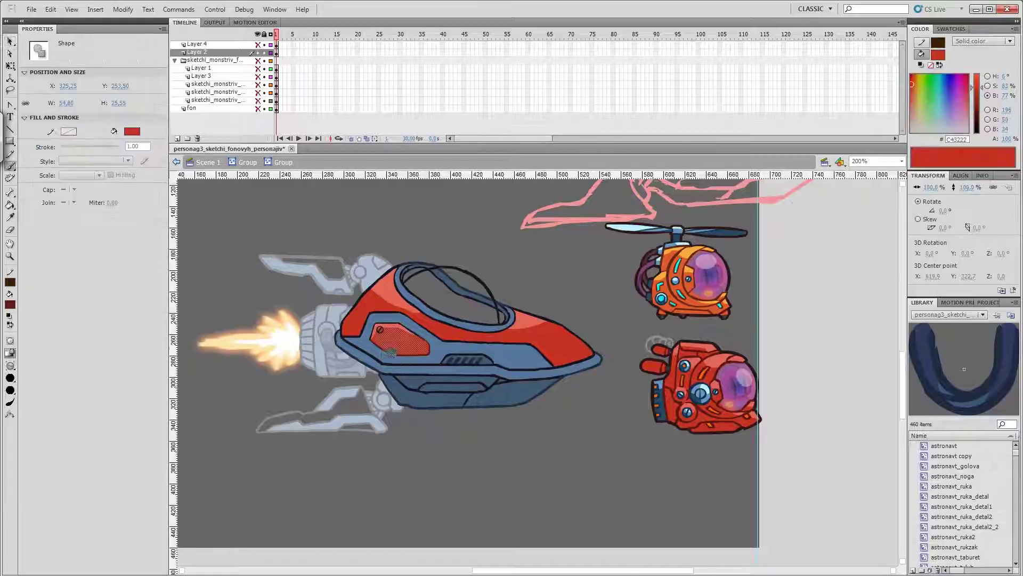
click(426, 358)
Recolour the side panel's shadow to purple #7B334D and add a matching shadow to the red nose
click(988, 119)
click(932, 111)
click(978, 124)
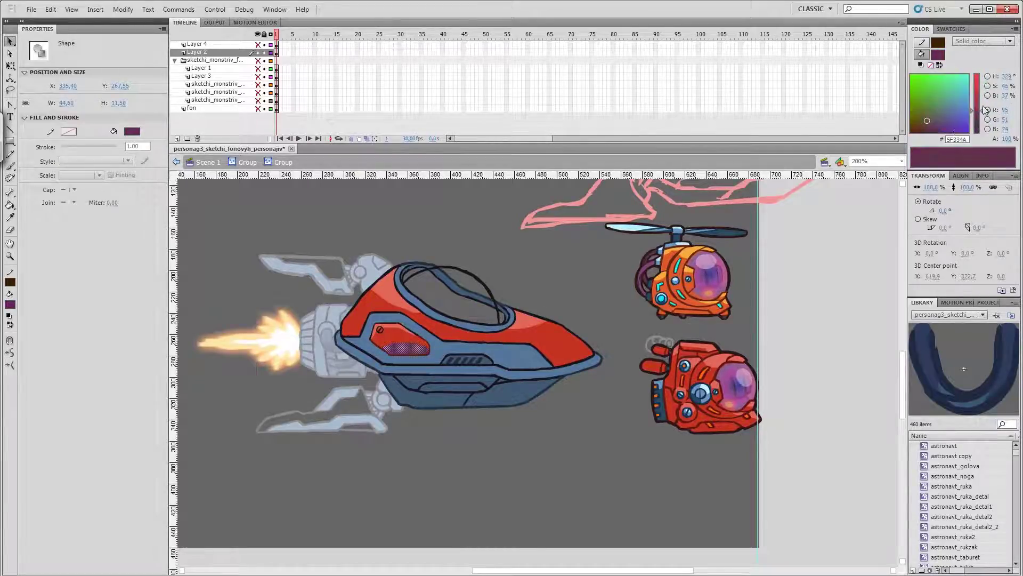
click(988, 129)
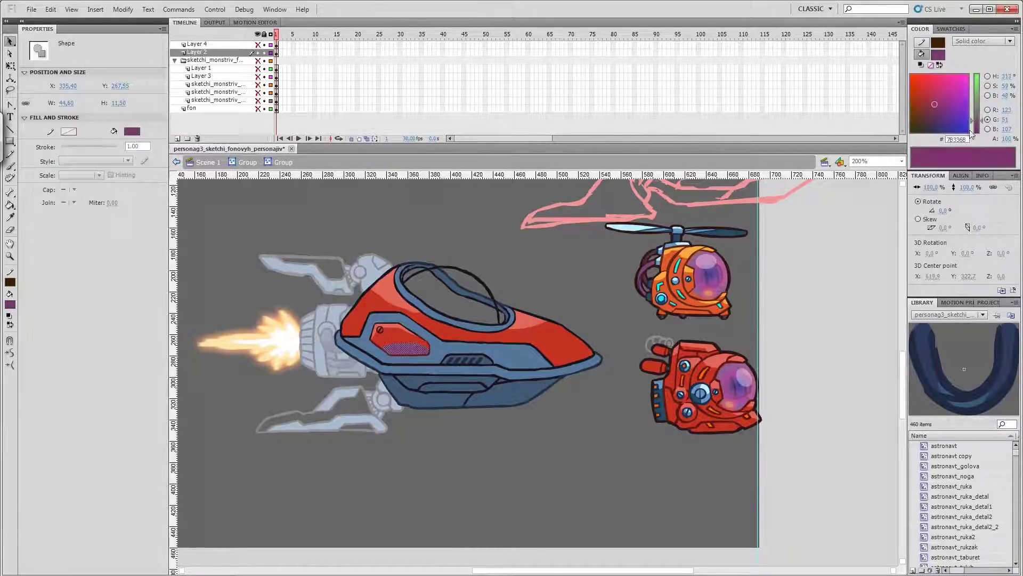
click(938, 120)
click(382, 335)
key(ctrl+shift+a)
key(v)
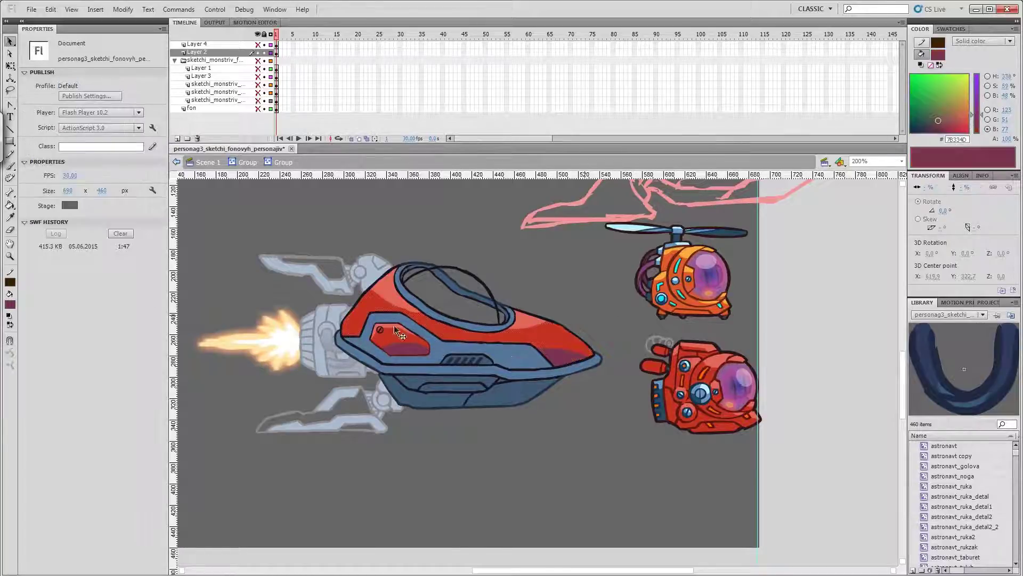
Recolour the hull's highlights to orange #E1663F and the side panel and nose shadows to #8C324A
click(543, 312)
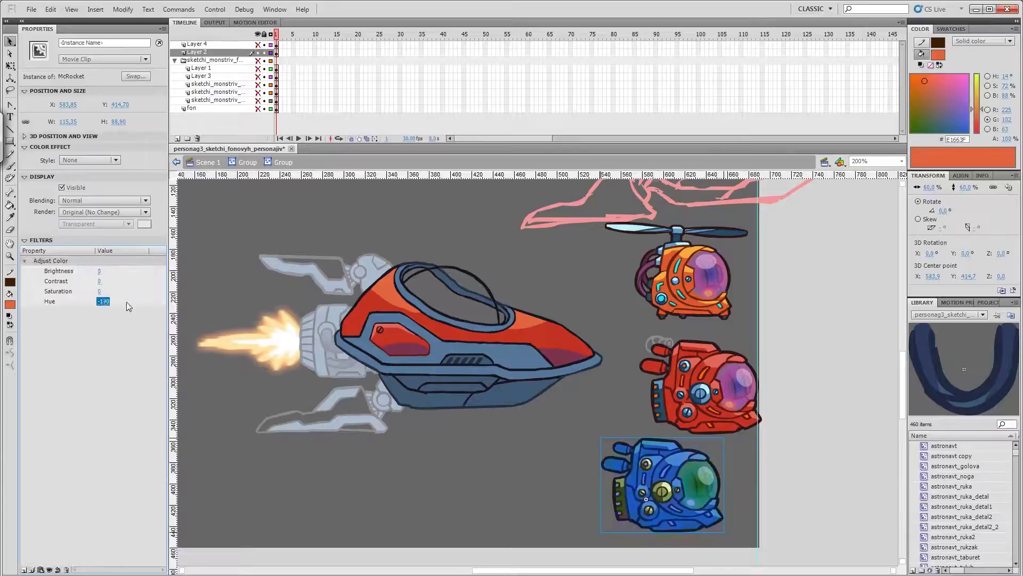
click(354, 251)
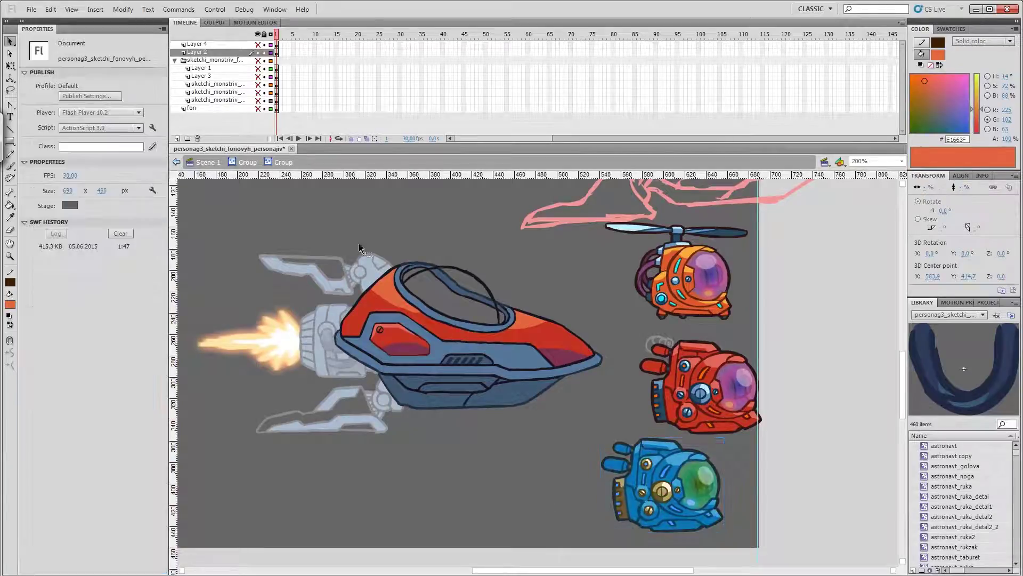
click(413, 347)
click(988, 95)
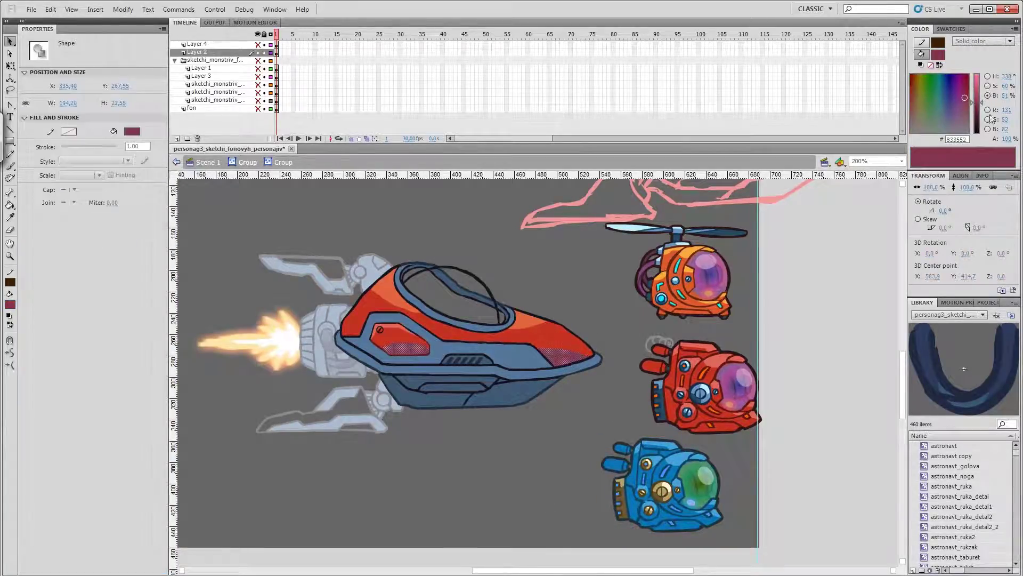
drag(980, 107, 979, 99)
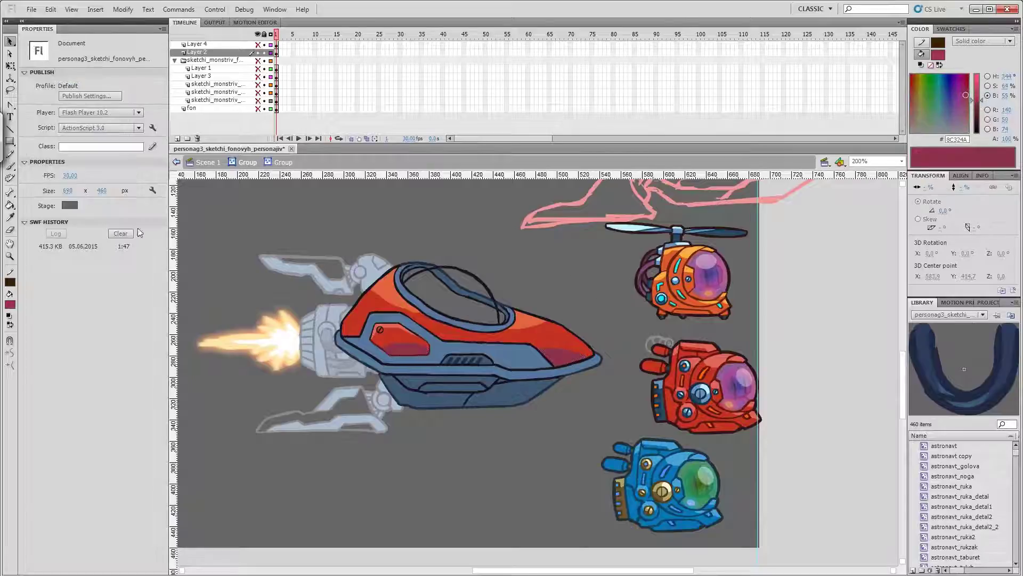
Leave the hull's group, then reposition the lower fin's joint and rotate the lower fin to fit it
double_click(605, 406)
key(q)
click(507, 395)
drag(531, 417, 538, 423)
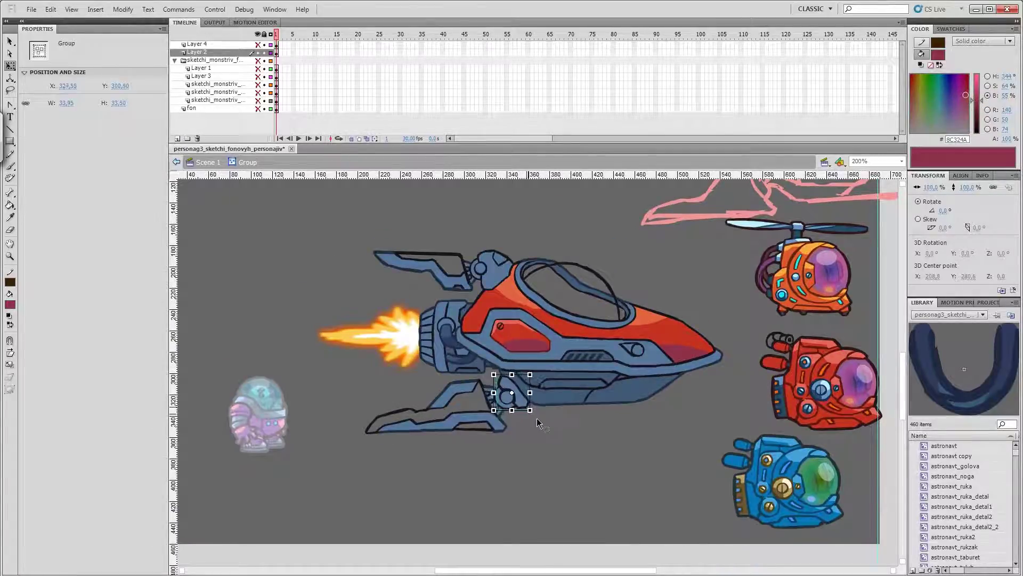
drag(453, 421, 458, 423)
click(509, 398)
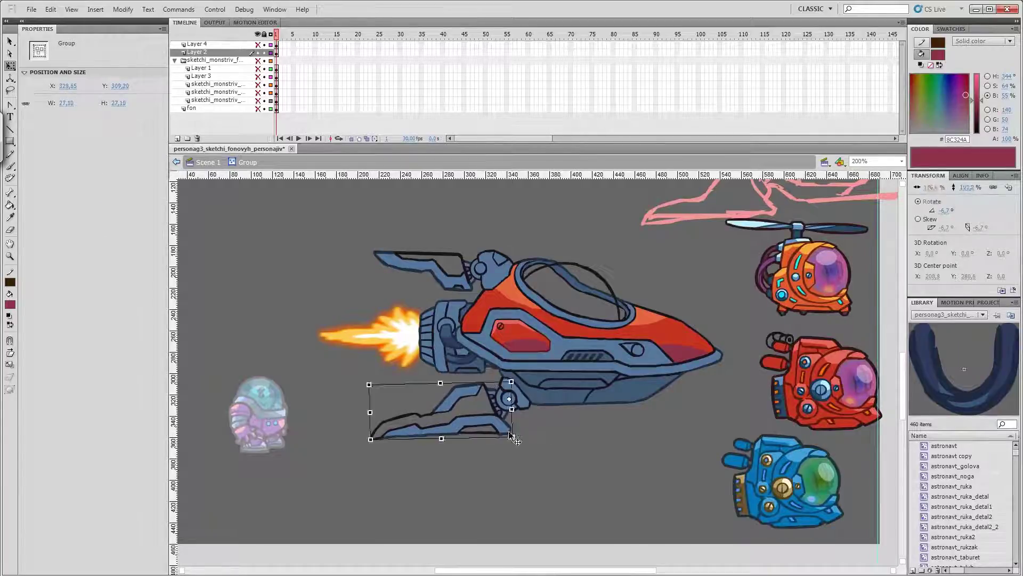
click(511, 436)
Examine the ship's upper fin and engine groups and compare the ship with the finished orange, red and blue characters
scroll(511, 297, up, 3)
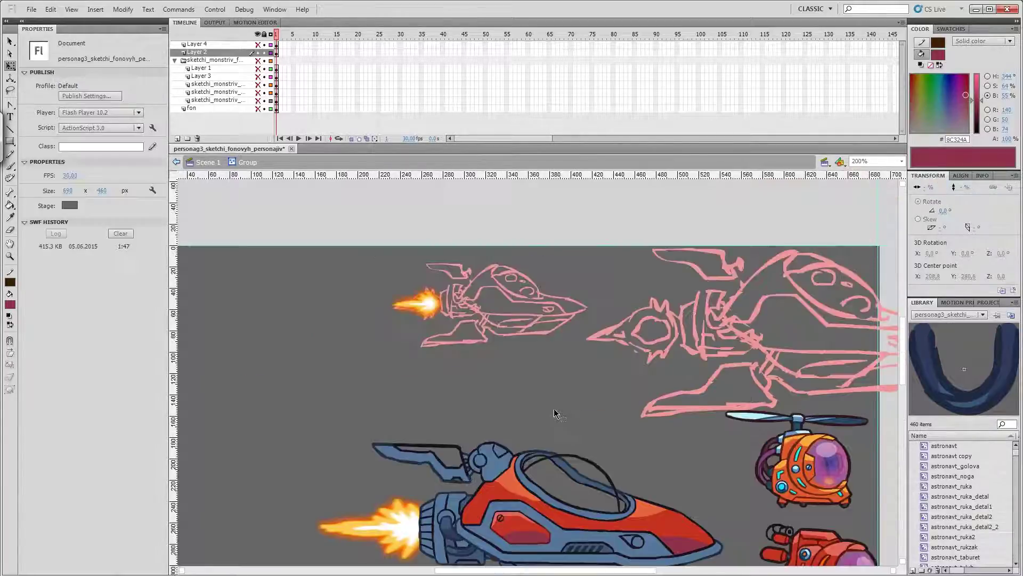
scroll(552, 414, down, 2)
double_click(456, 283)
key(ctrl+equal)
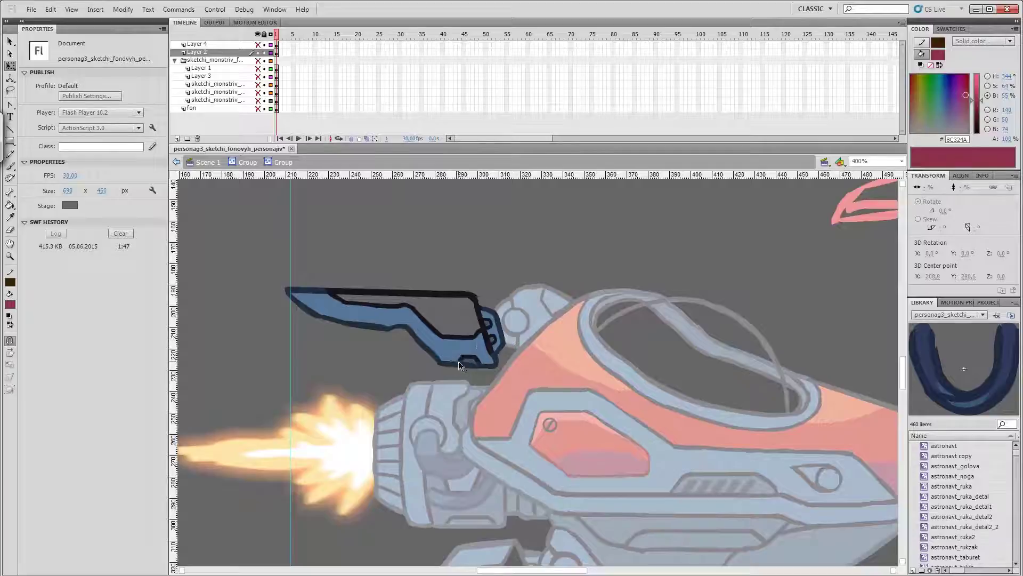
double_click(552, 322)
key(ctrl+minus)
double_click(379, 385)
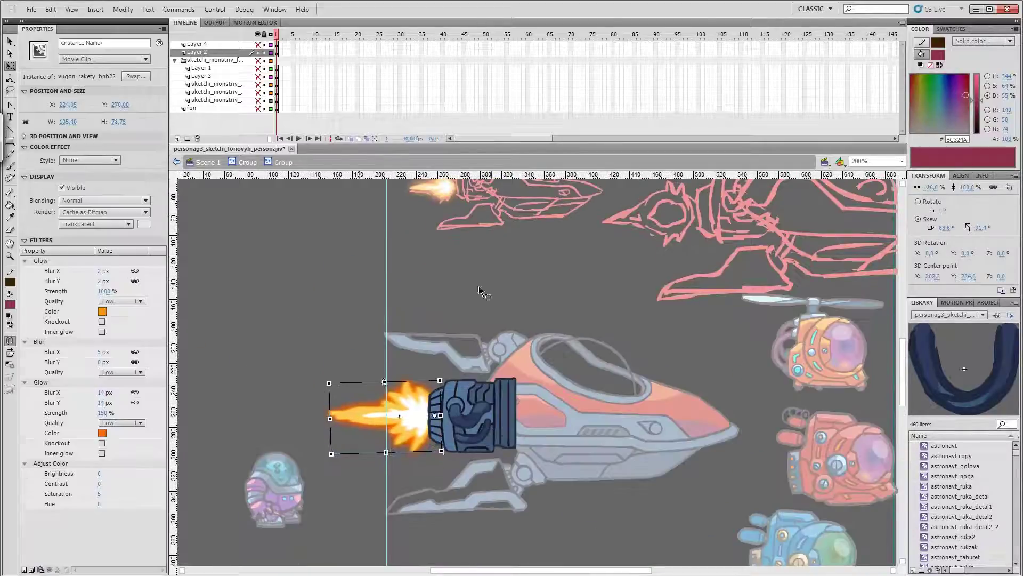
double_click(479, 290)
scroll(678, 484, up, 2)
scroll(679, 485, right, 2)
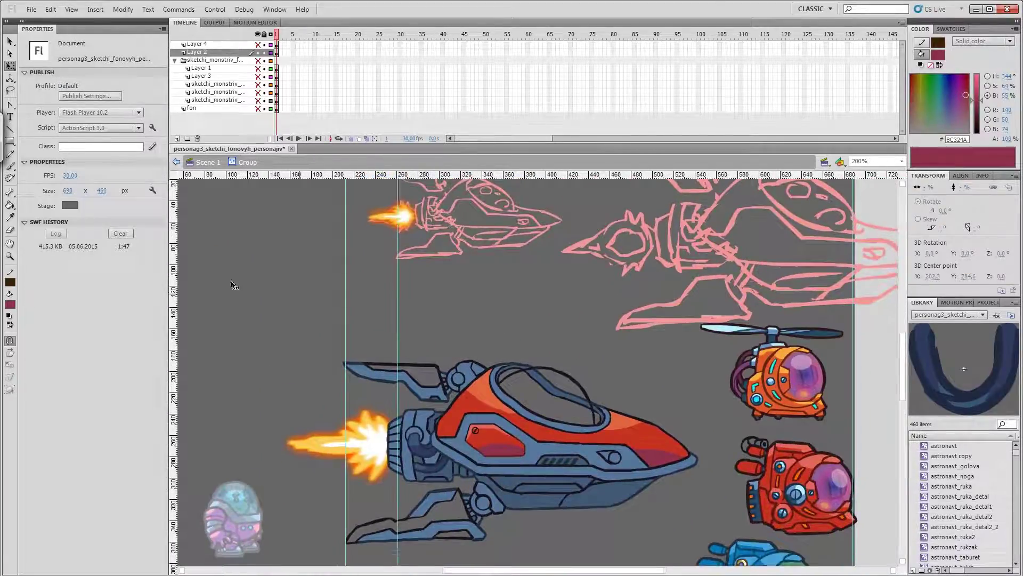
scroll(233, 286, down, 2)
scroll(233, 286, right, 1)
right_click(753, 376)
key(Escape)
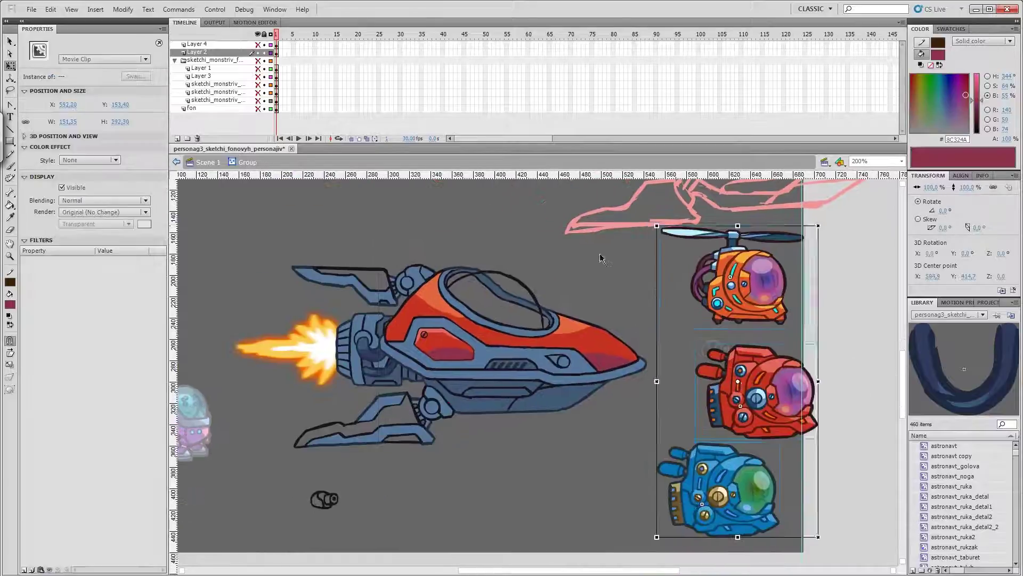
Inside the engine's group, place the kolo circle by the nozzle, tint it orange #FF6600 and add a 15 px blur
double_click(527, 371)
key(ctrl+equal)
click(456, 310)
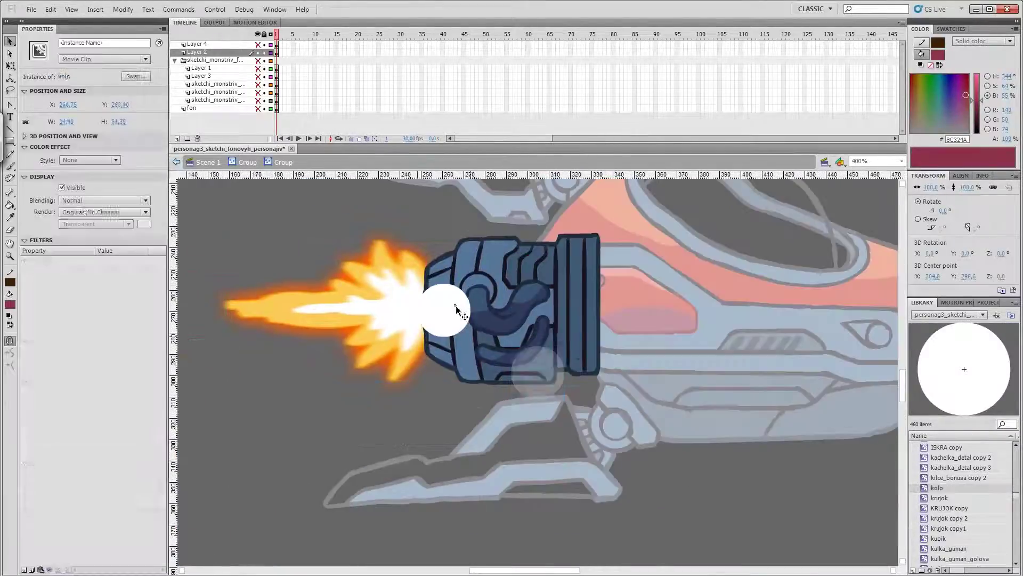
click(89, 160)
click(86, 183)
click(24, 569)
click(48, 442)
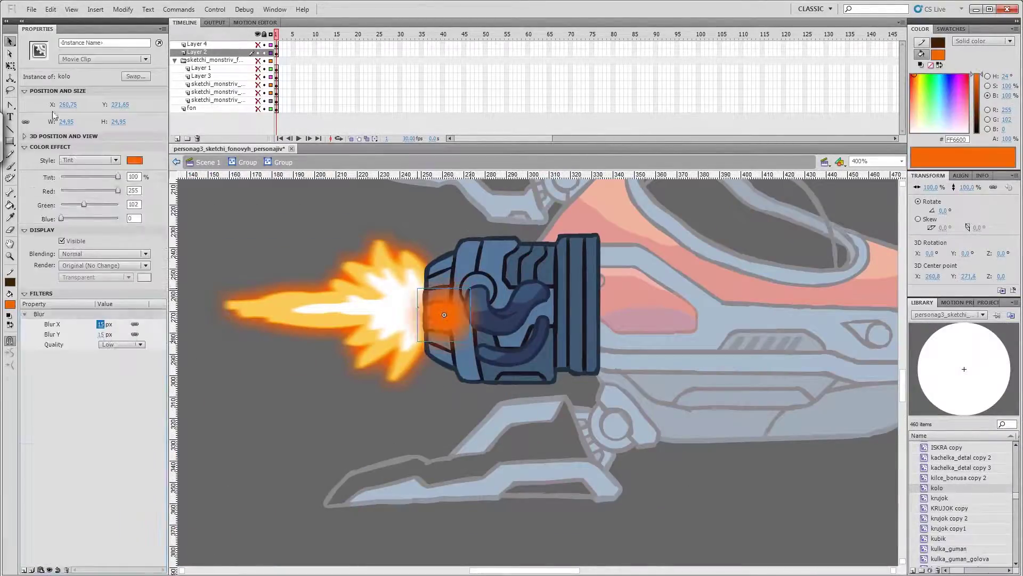
Stretch the blurred circle over the engine's nozzle and recolour it #FF9900 with the Advanced colour effect at 70% alpha
key(q)
drag(444, 289, 427, 255)
drag(401, 309, 399, 309)
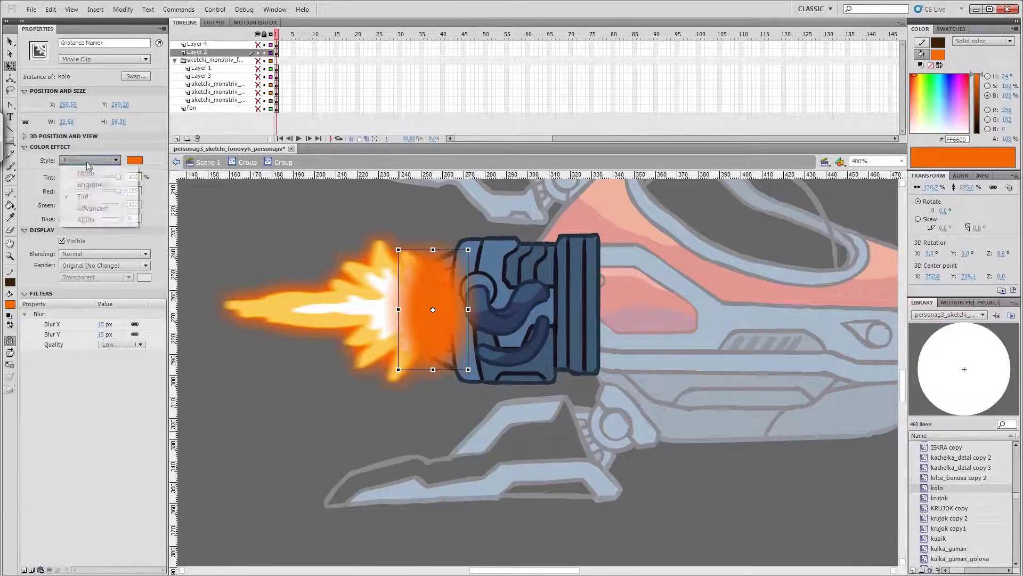
click(134, 160)
drag(84, 205, 101, 206)
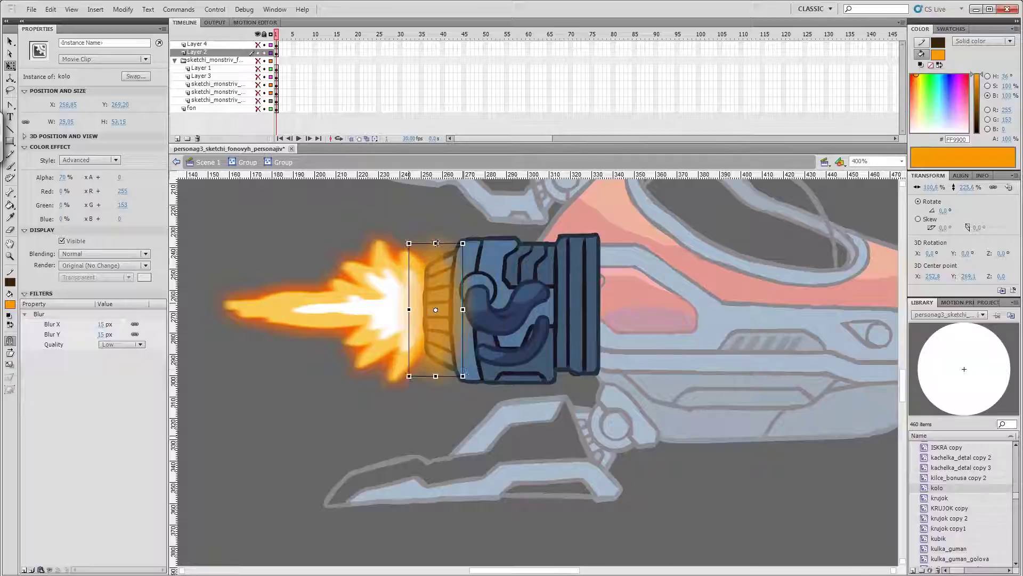
click(538, 341)
click(427, 309)
Inside the hull's group, brush a dark line across the inside of the cockpit opening
scroll(452, 309, right, 1)
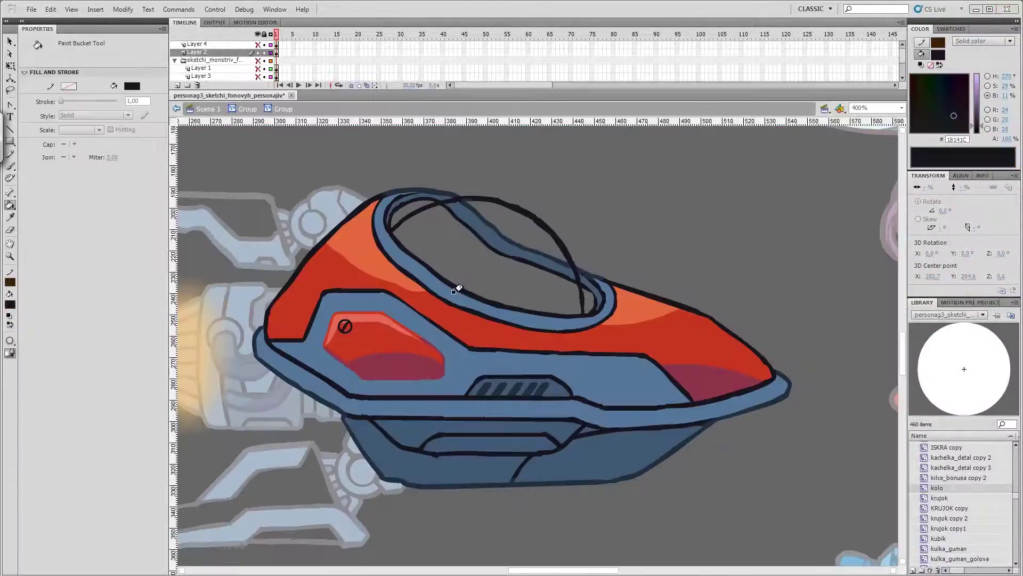
click(9, 365)
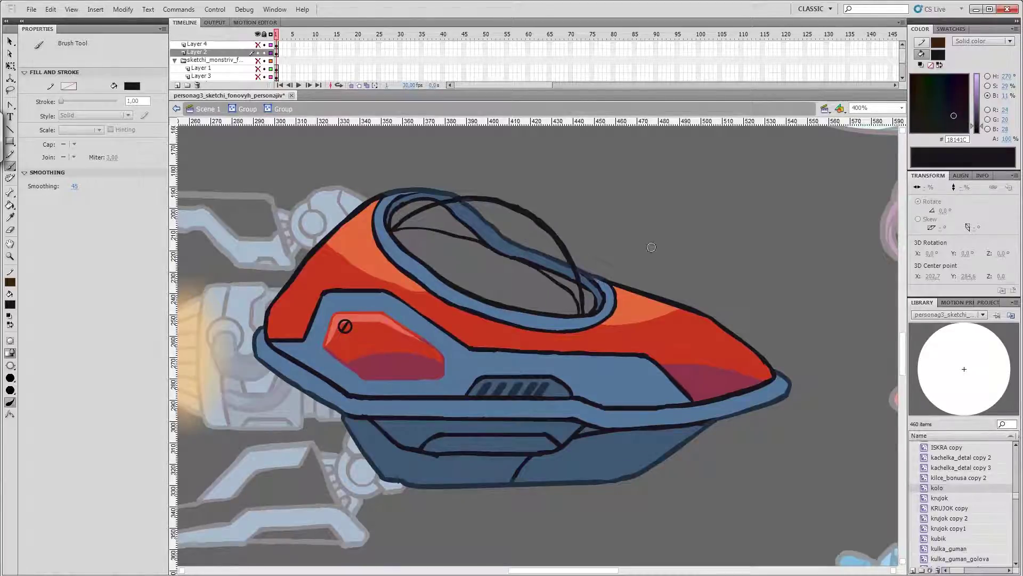
drag(506, 270, 481, 282)
mouse_move(534, 254)
mouse_down()
mouse_move(663, 288)
mouse_move(529, 293)
mouse_up()
Separate the glass canopy's outline from the cockpit rim into its own group and erase the leftover pieces
key(w)
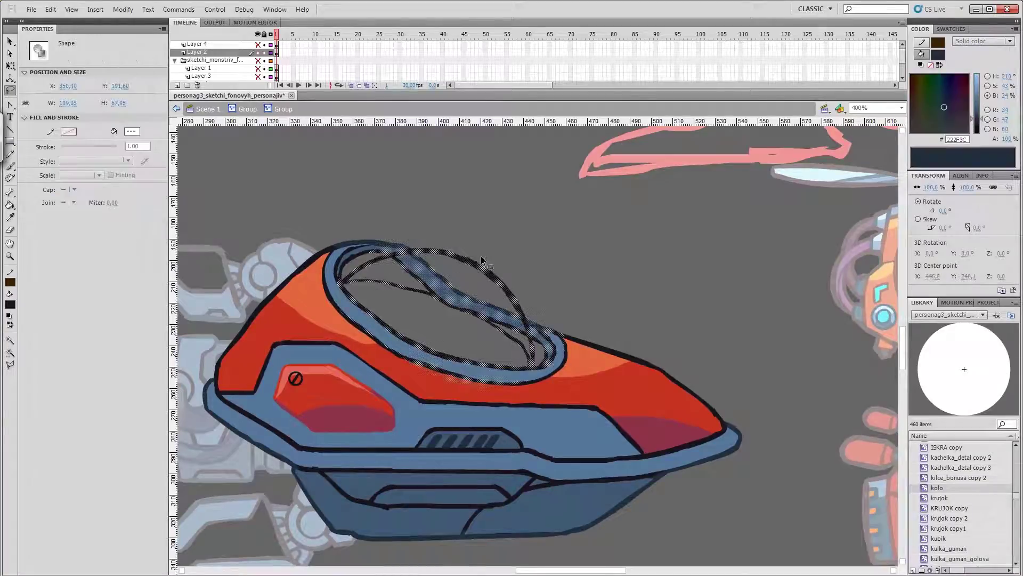
drag(521, 309, 522, 312)
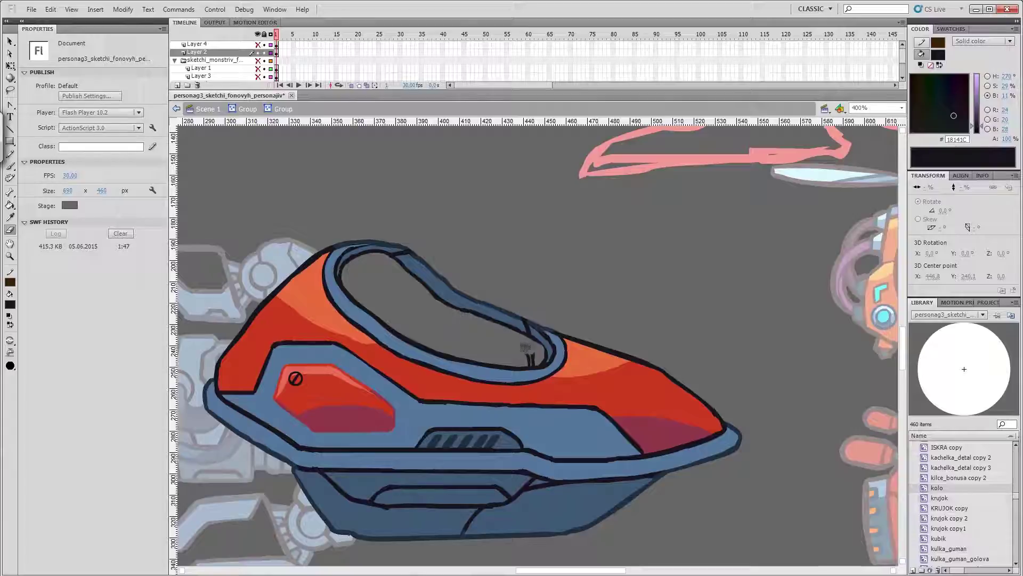
double_click(538, 312)
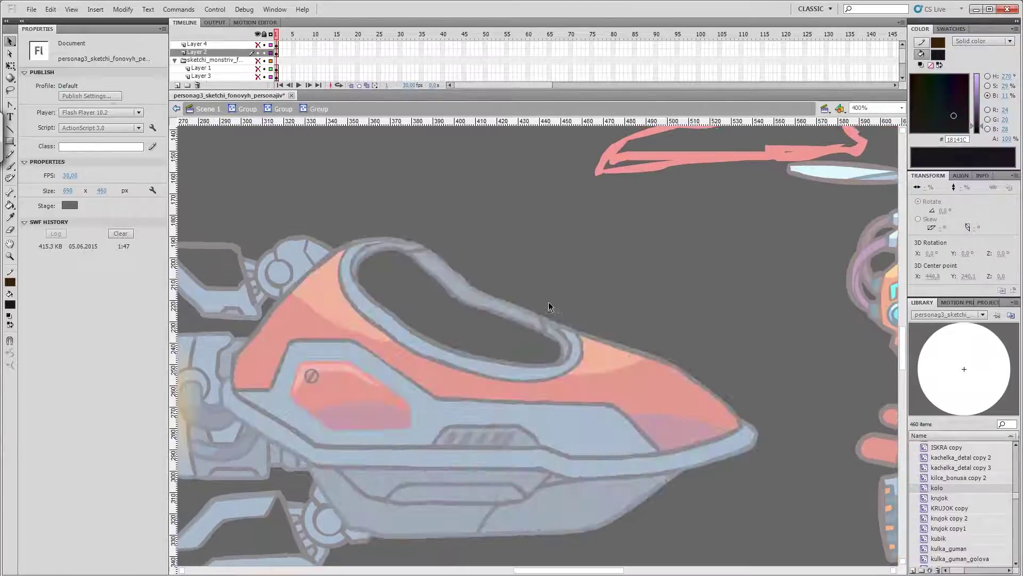
key(ctrl+s)
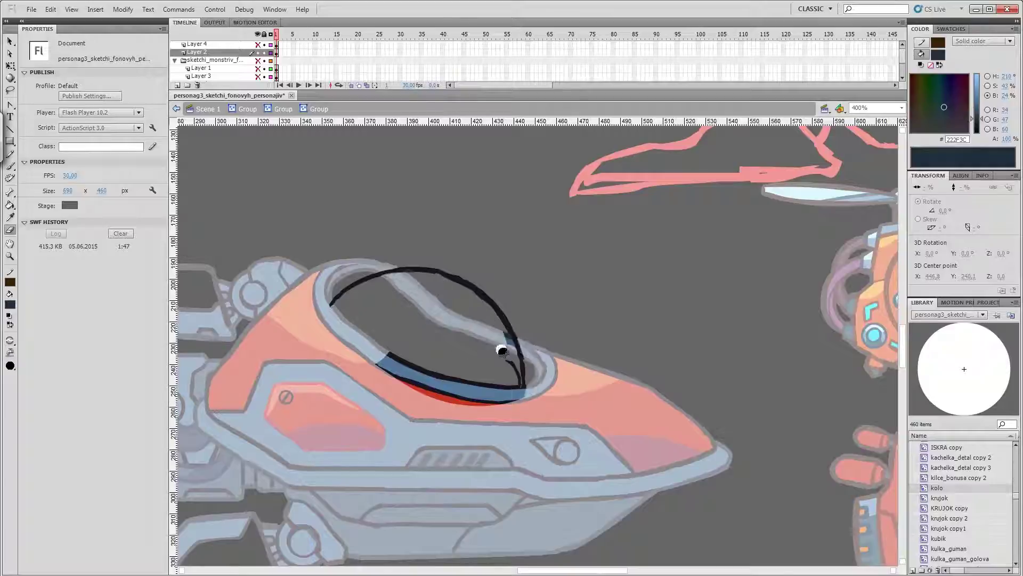
click(496, 299)
click(9, 304)
key(Escape)
key(q)
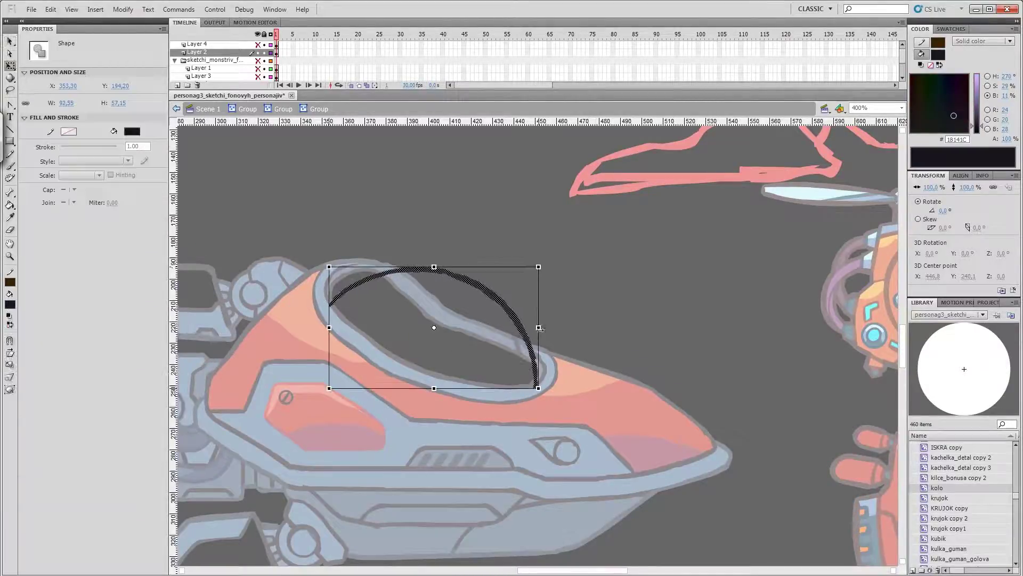
Enlarge and skew the canopy outline to fit the cockpit rim, then optimize its curves
drag(331, 341, 326, 325)
drag(439, 272, 448, 255)
drag(426, 320, 436, 344)
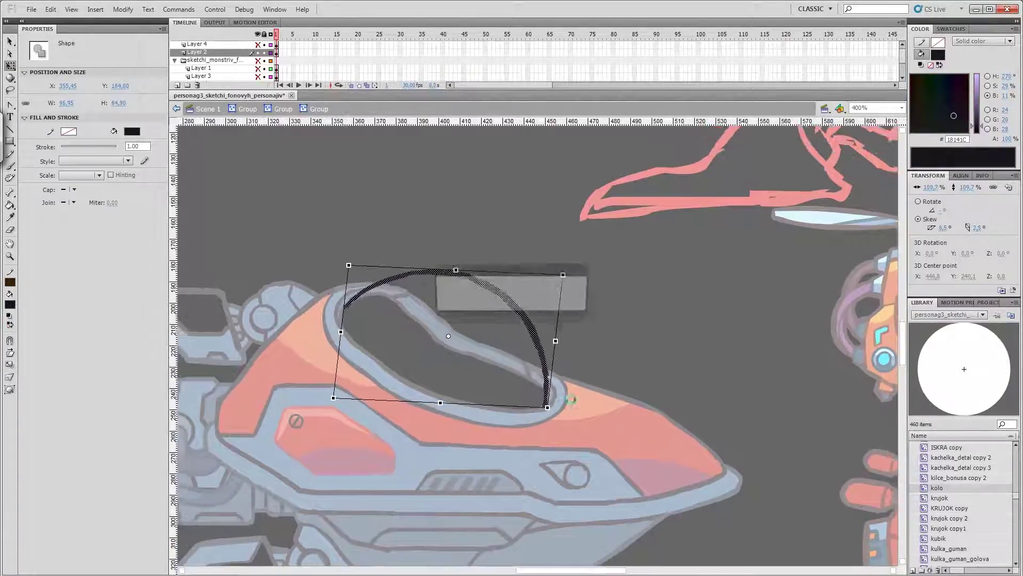
key(ctrl+alt+shift+c)
key(Return)
Refine the canopy outline's arc and skew it so its ends sit inside the cockpit rim
key(v)
click(443, 276)
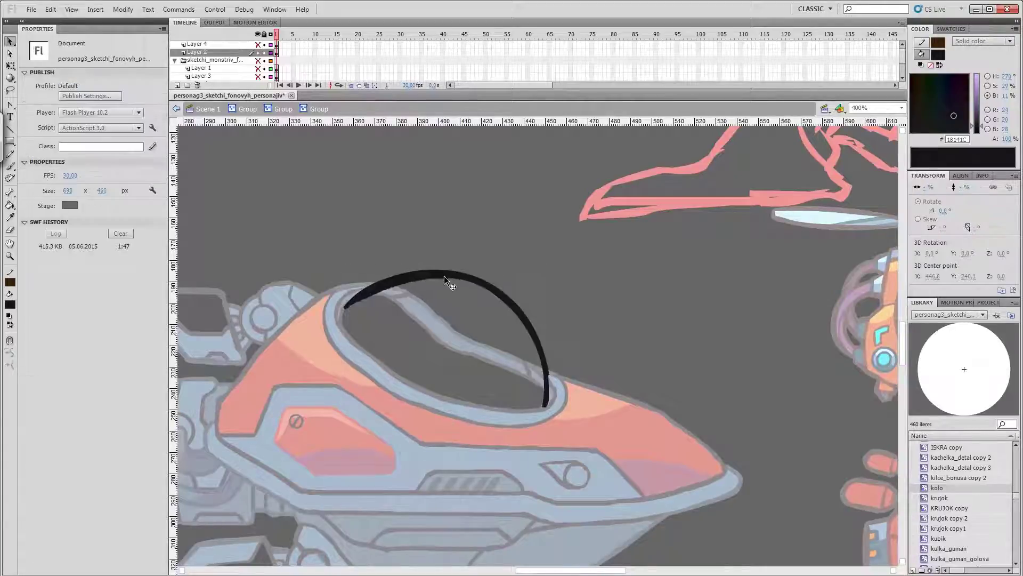
scroll(545, 284, down, 3)
click(342, 218)
key(q)
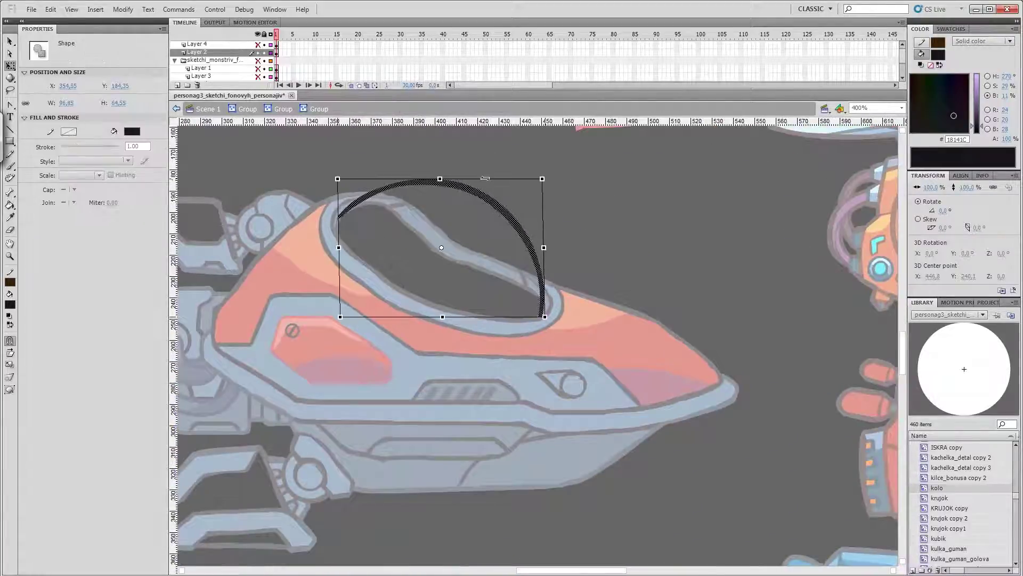
drag(529, 178, 512, 177)
drag(339, 245, 414, 298)
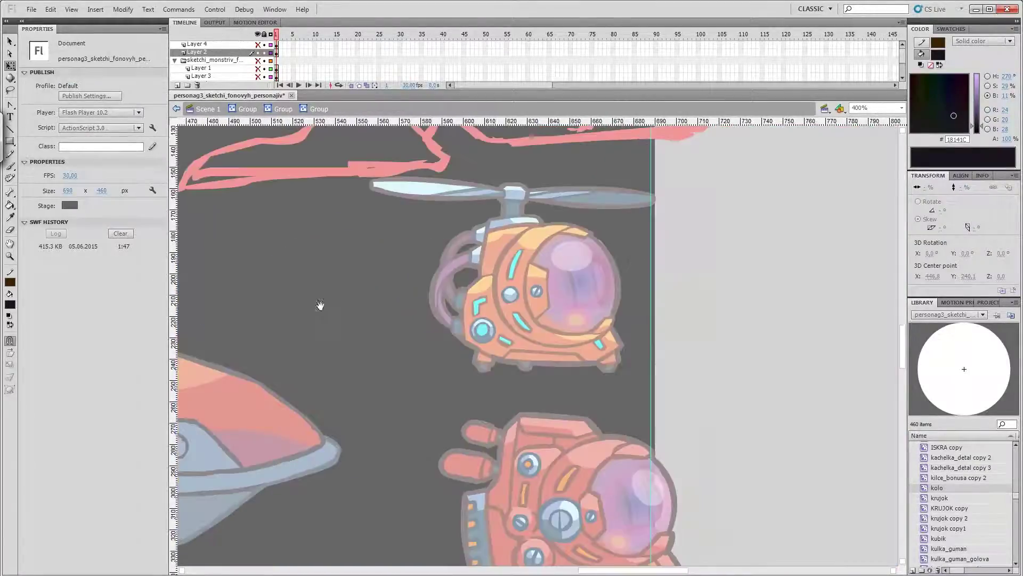
key(ctrl+s)
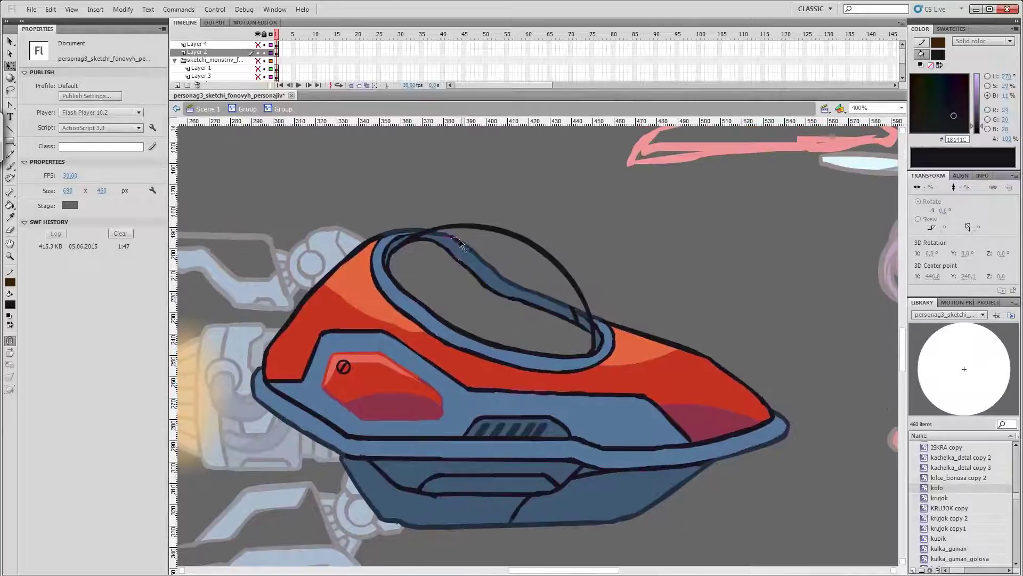
Remove the stray dark line from the cockpit's far rim and save the document
click(459, 237)
click(637, 297)
key(ctrl+s)
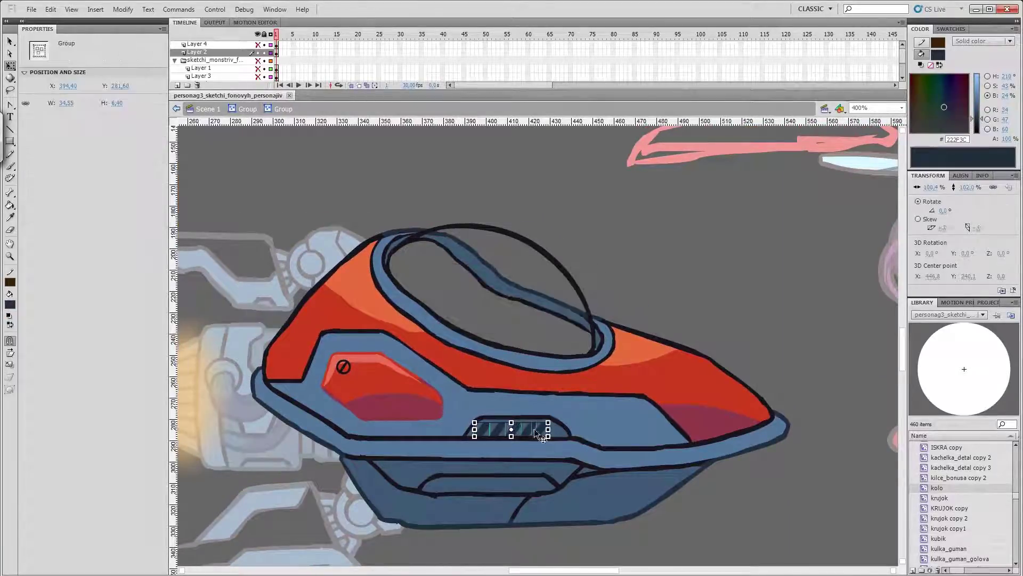
drag(764, 326, 736, 293)
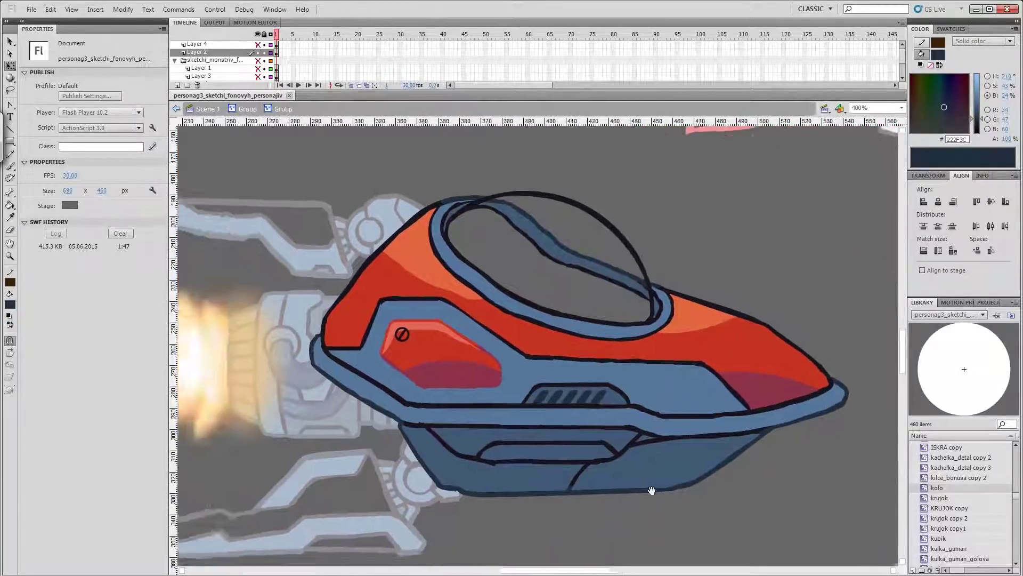
Brush dark outlines for the cockpit's interior, with contour lines following the rim and a divider near the front
key(b)
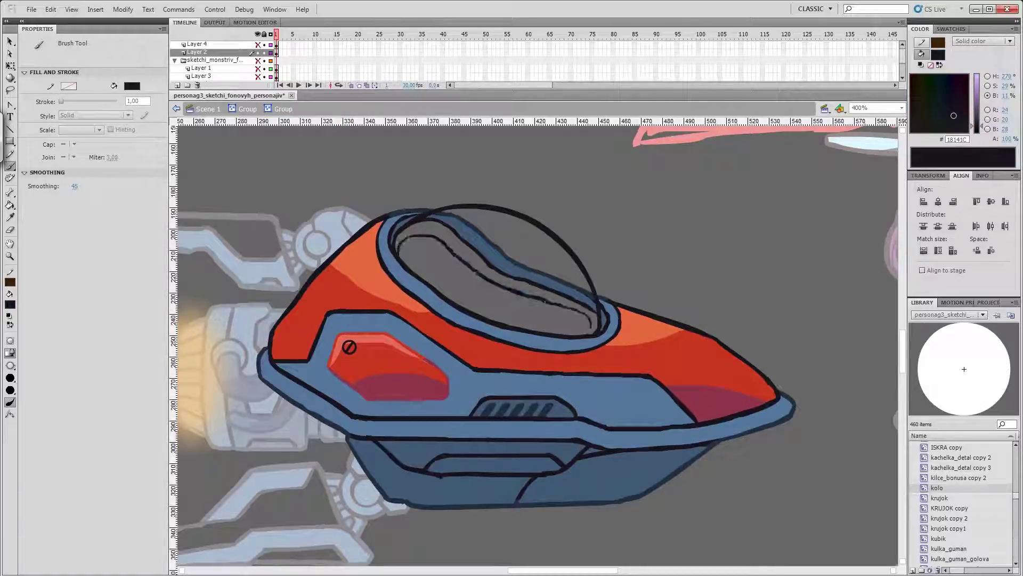
drag(519, 309, 574, 330)
key(ctrl+s)
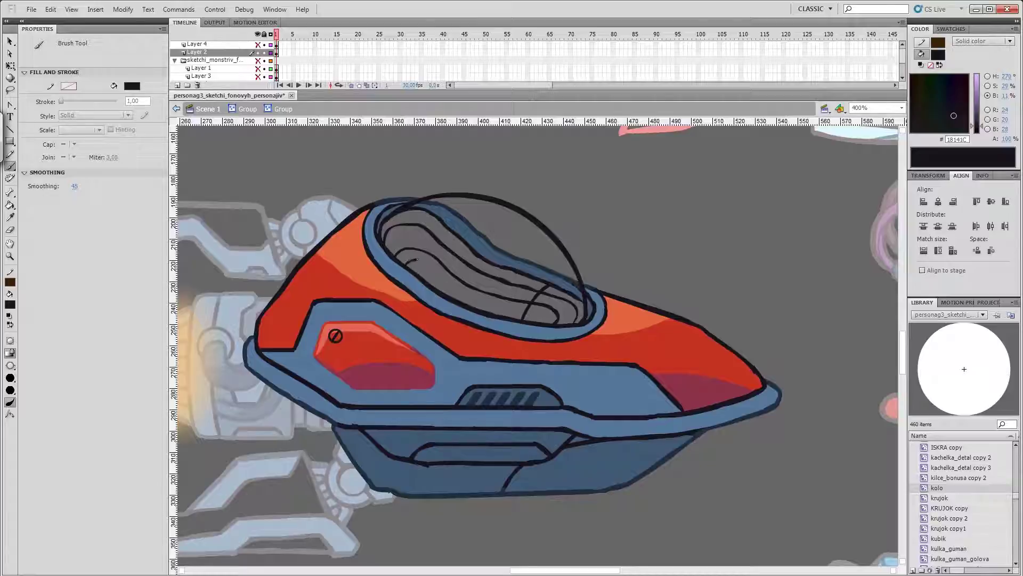
scroll(417, 260, down, 2)
scroll(446, 297, left, 3)
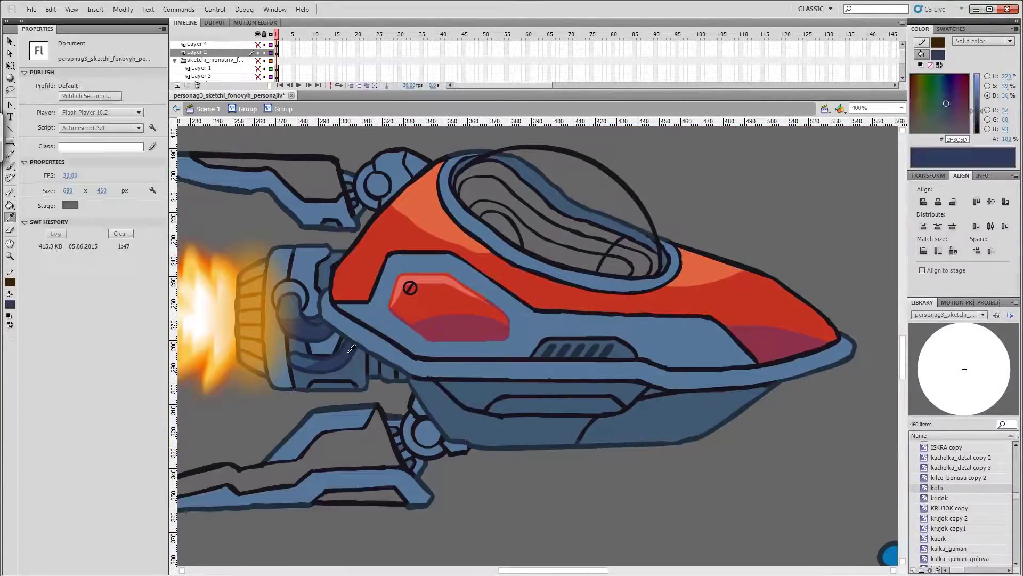
Fill the main part of the cockpit's interior with dark blue-violet
key(k)
click(988, 129)
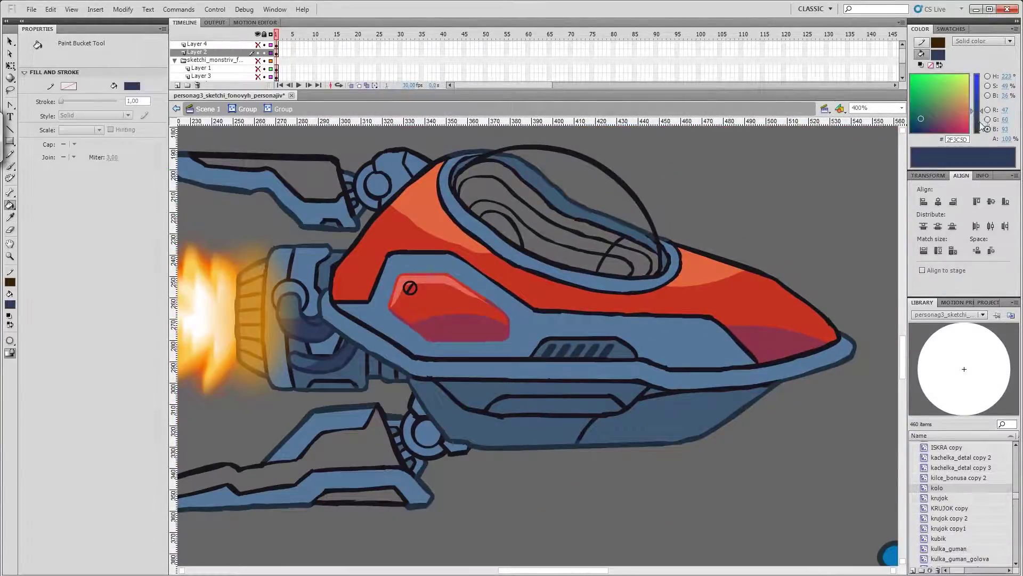
click(628, 228)
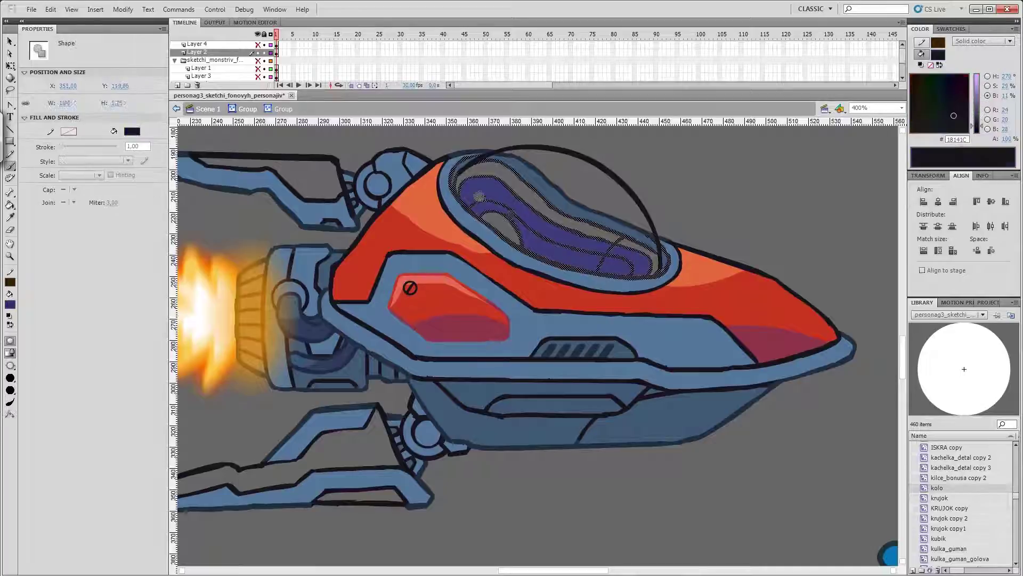
key(b)
key(v)
key(ctrl+shift+a)
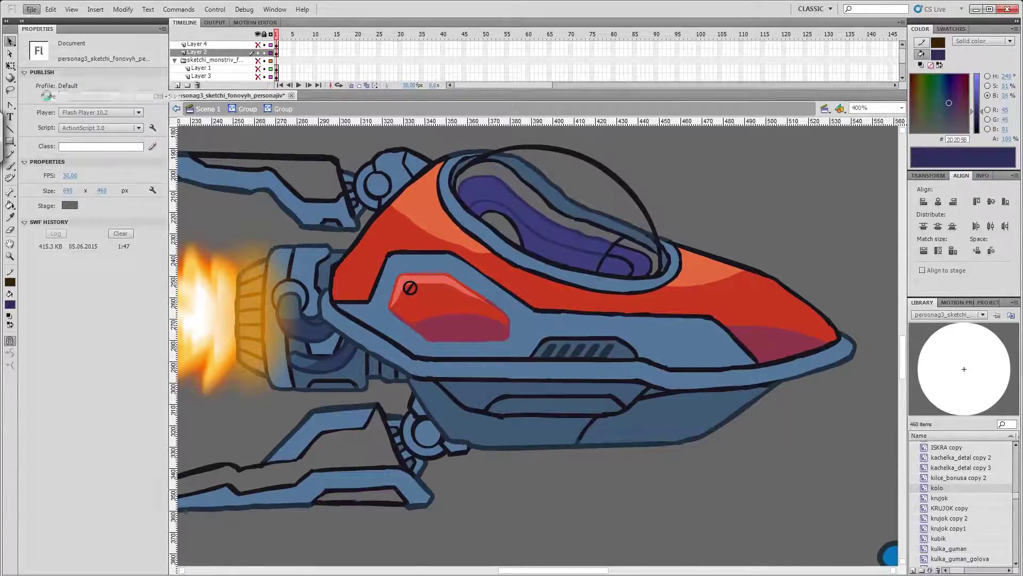
Fill the front section of the cockpit's interior with muted purple
scroll(532, 222, down, 3)
scroll(532, 222, right, 3)
scroll(436, 368, left, 3)
scroll(436, 368, up, 4)
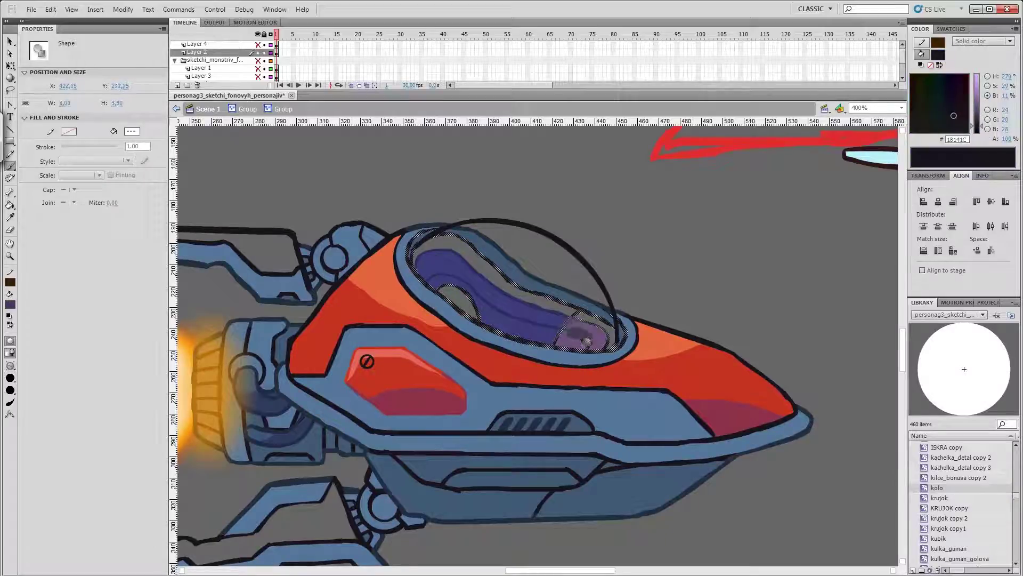
key(v)
key(ctrl+shift+a)
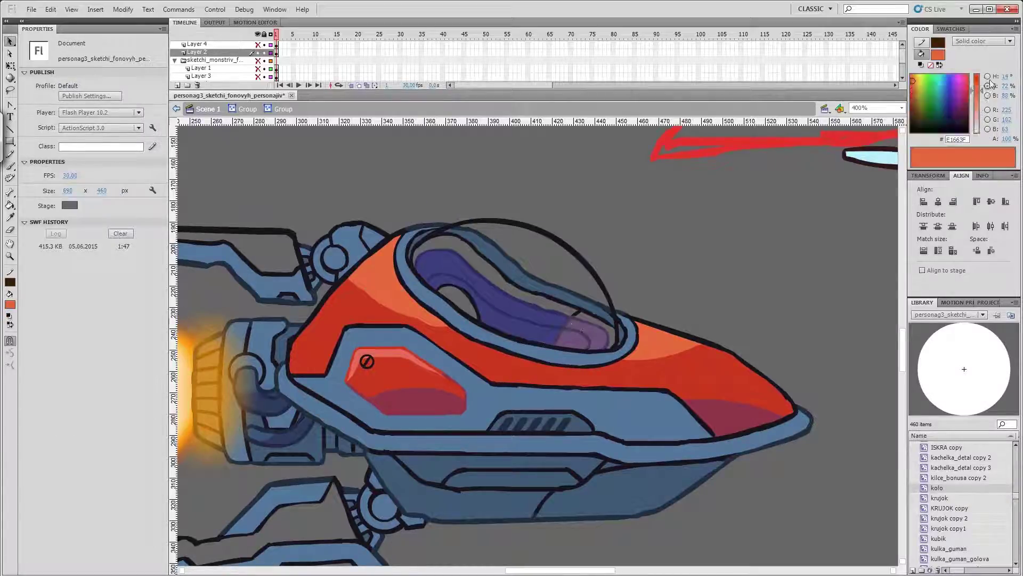
Shift the sampled orange to cyan and fill the strip along the cockpit's far inner edge with it
click(988, 76)
click(988, 95)
key(b)
drag(418, 237, 613, 325)
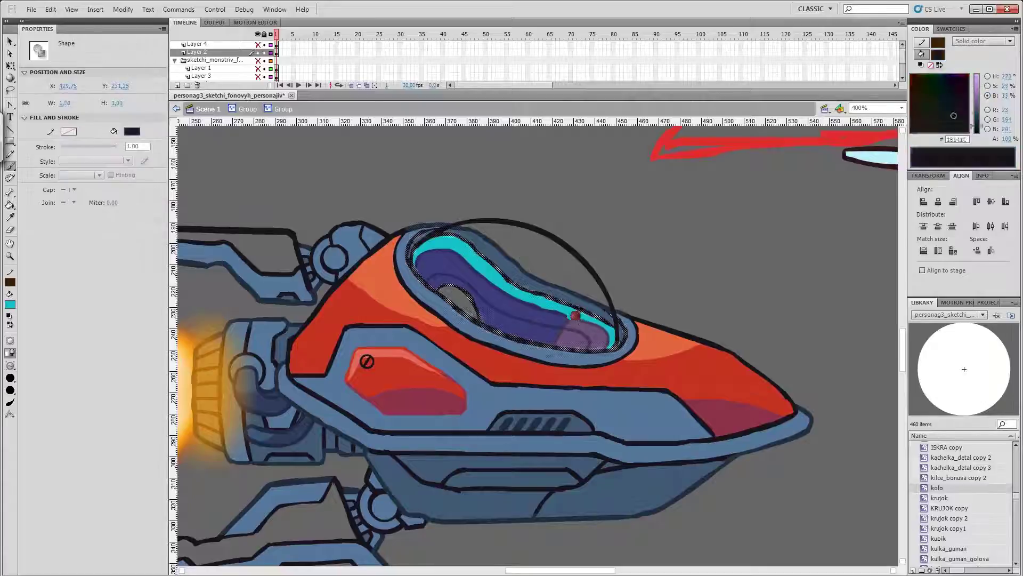
Lighten the cockpit's cyan strip and paint a second cyan tone along its length
key(v)
scroll(533, 320, down, 1)
click(9, 304)
click(533, 277)
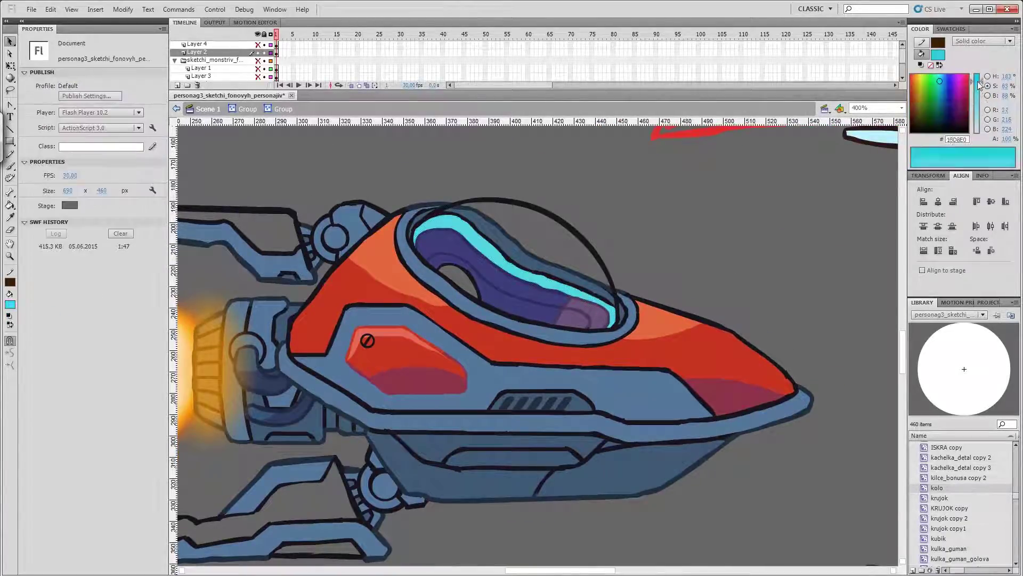
click(579, 314)
key(b)
click(450, 215)
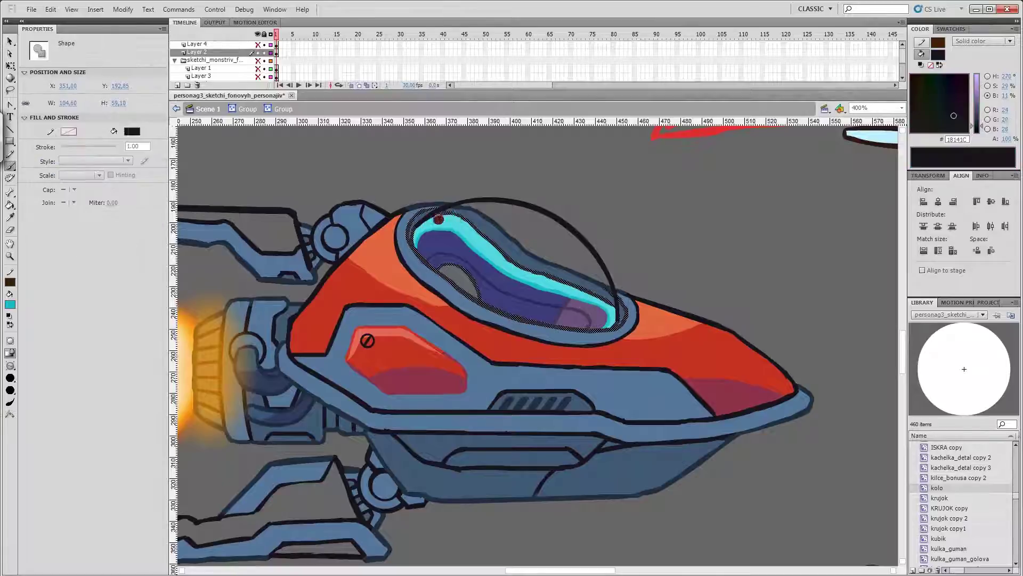
key(v)
click(673, 228)
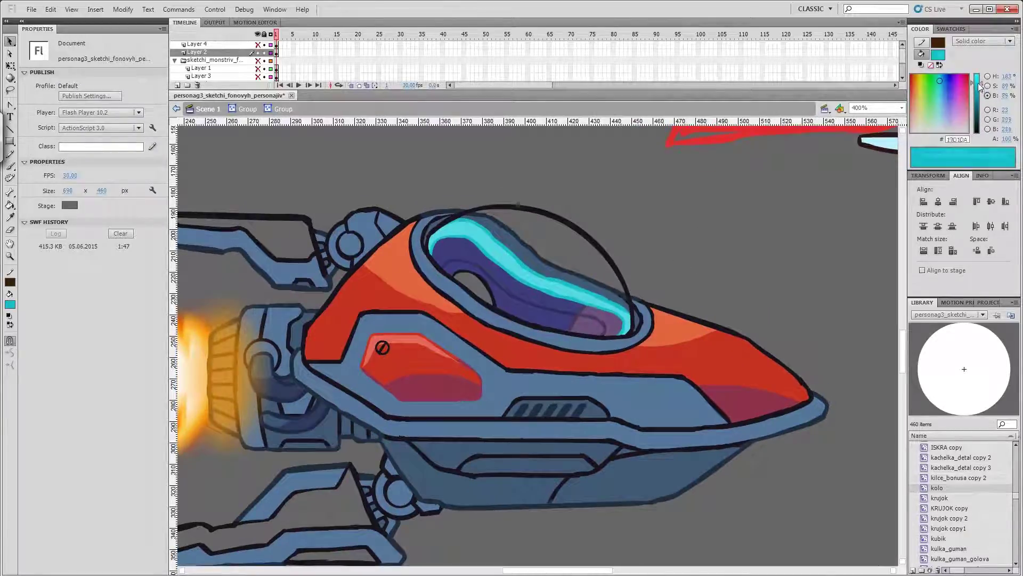
Darken the cyan fill colour to #15BCC4 for the darker tone of the cockpit's inner strip
drag(979, 87, 979, 90)
key(b)
scroll(717, 277, down, 2)
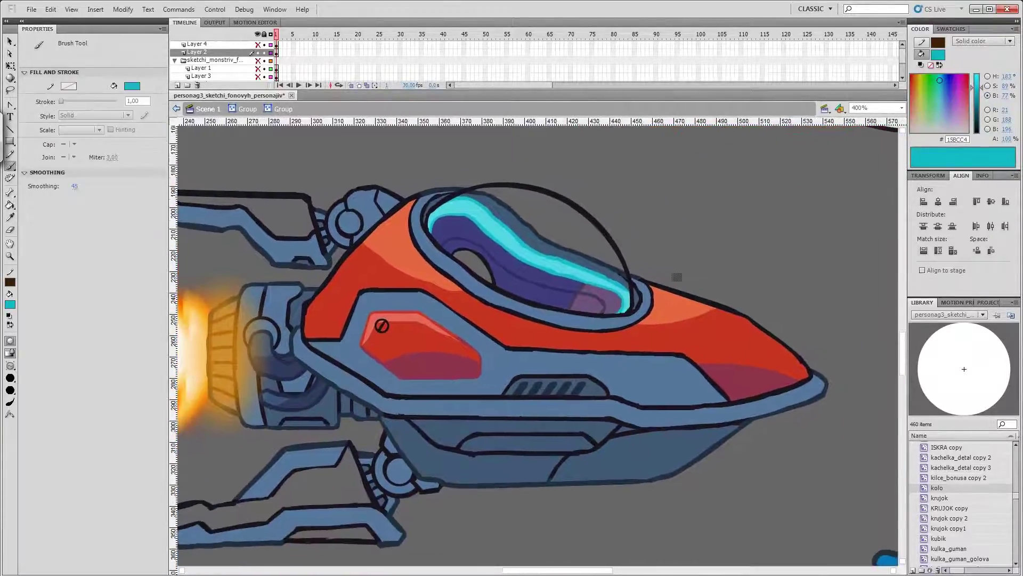
key(h)
drag(590, 301, 513, 347)
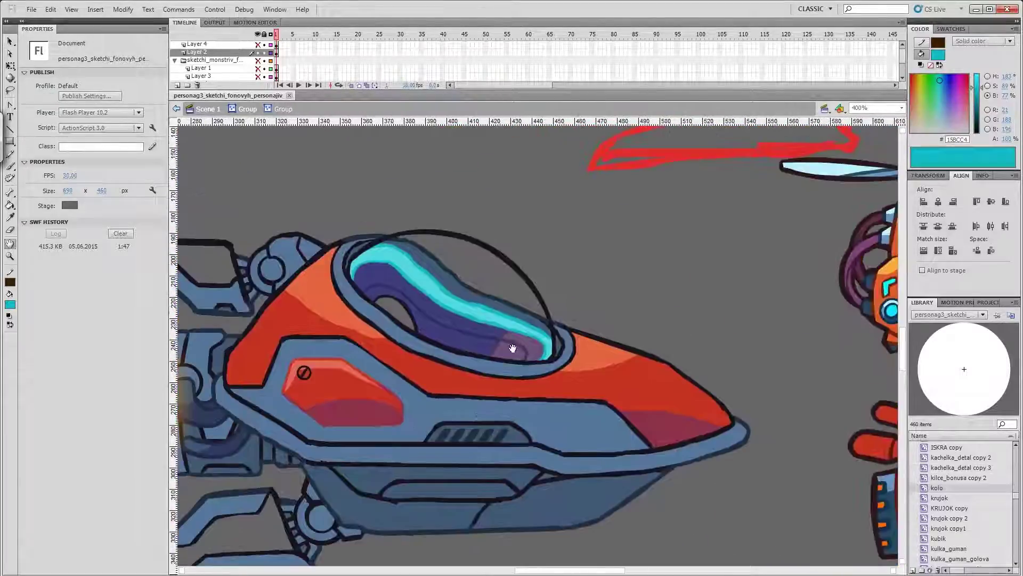
Sample the muted purple from the cockpit's front section and fill the rounded gap in the interior with it
key(i)
click(512, 348)
key(v)
drag(593, 276, 895, 128)
Lighten the hull's steel blue to #81BFFD and paint it along the cockpit rim's near edge
click(9, 304)
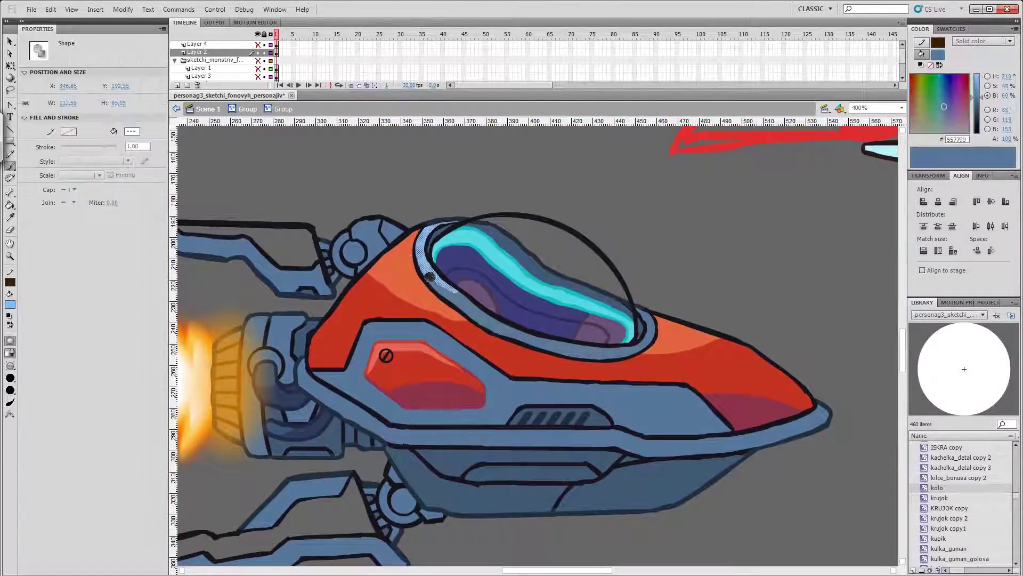
drag(430, 277, 439, 288)
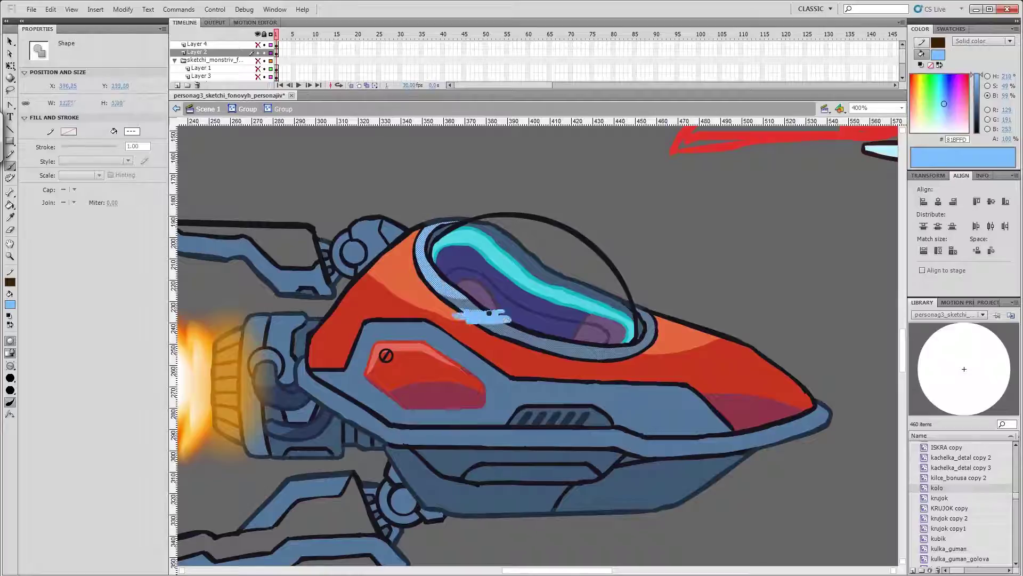
click(10, 402)
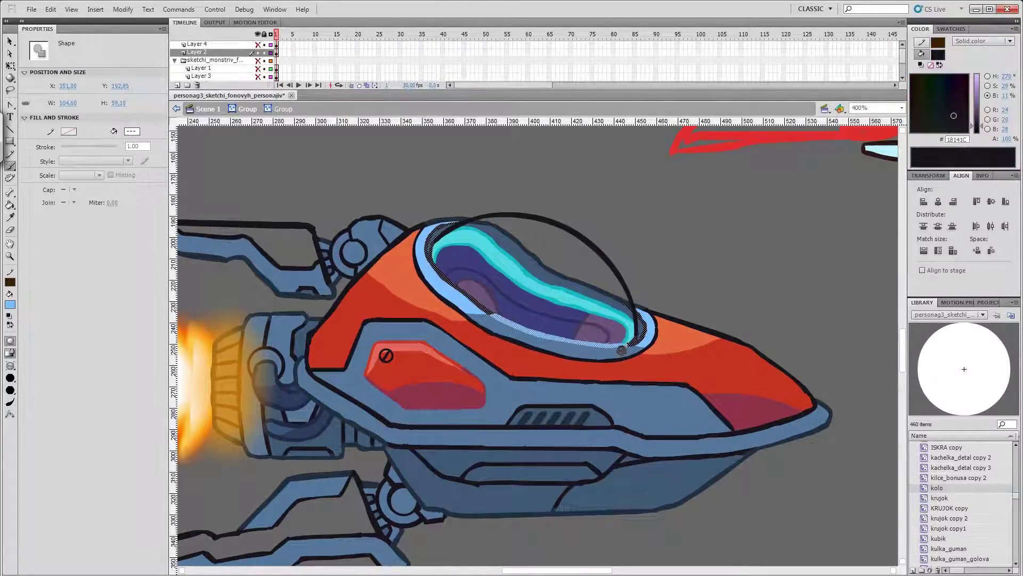
Repaint the dark inner outline of the cockpit rim with the hull's steel blue at both ends of the opening
scroll(593, 324, up, 3)
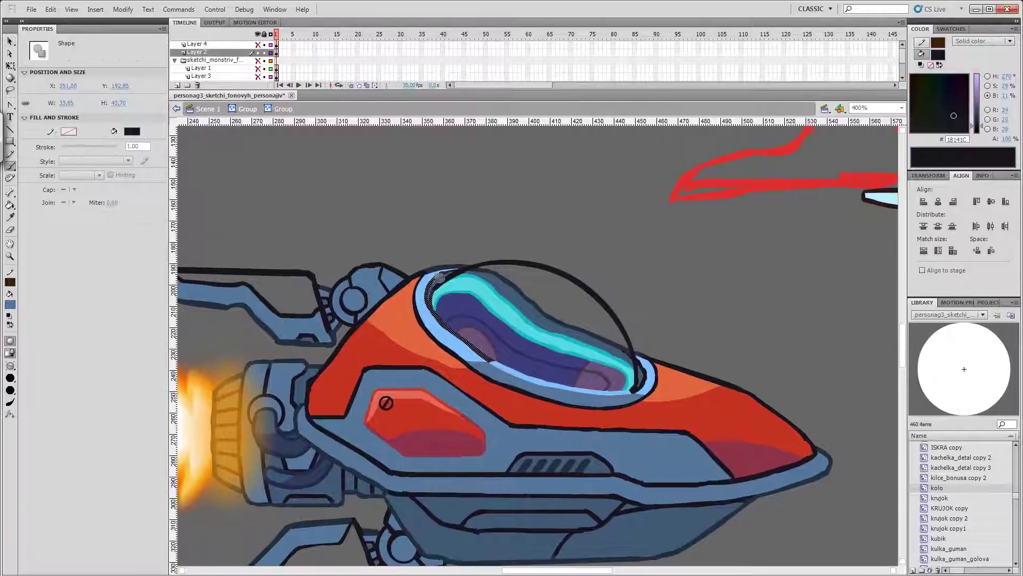
scroll(541, 283, right, 5)
scroll(623, 274, left, 4)
click(575, 379)
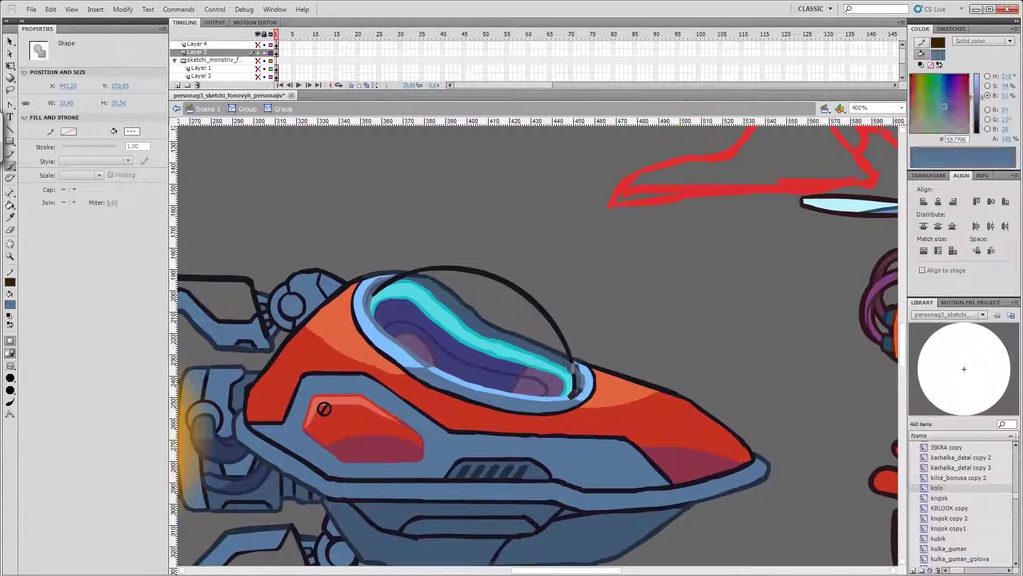
Open the glass canopy outline's group, select its arc and mix the dark blue #222F3C for it
scroll(574, 380, down, 2)
click(645, 288)
scroll(645, 288, left, 1)
double_click(560, 266)
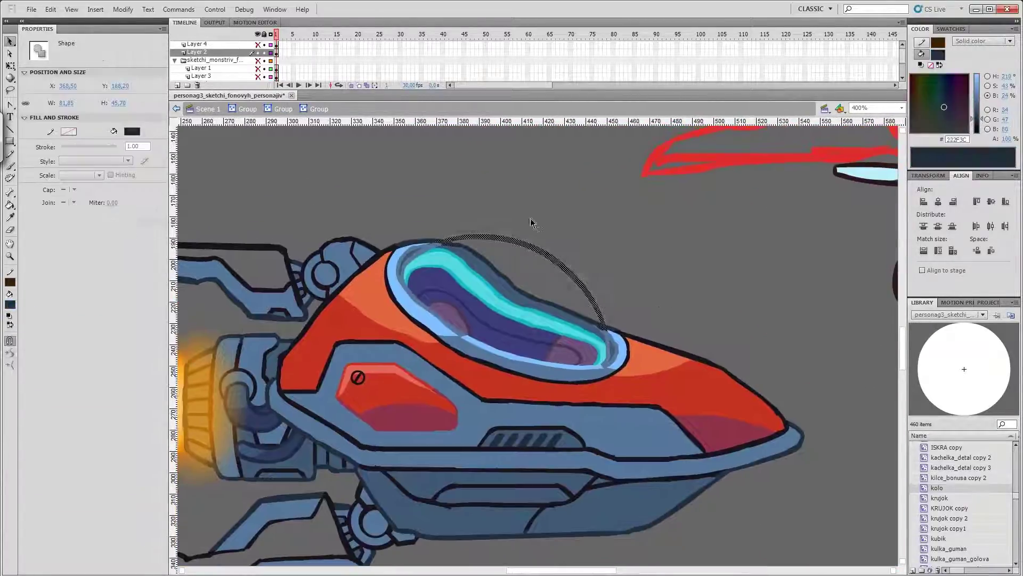
Leave the canopy group and paint light blue #81BFFD highlights along the upper outline of the hull's side panel
click(530, 219)
scroll(628, 279, right, 1)
scroll(647, 306, down, 1)
scroll(646, 305, left, 2)
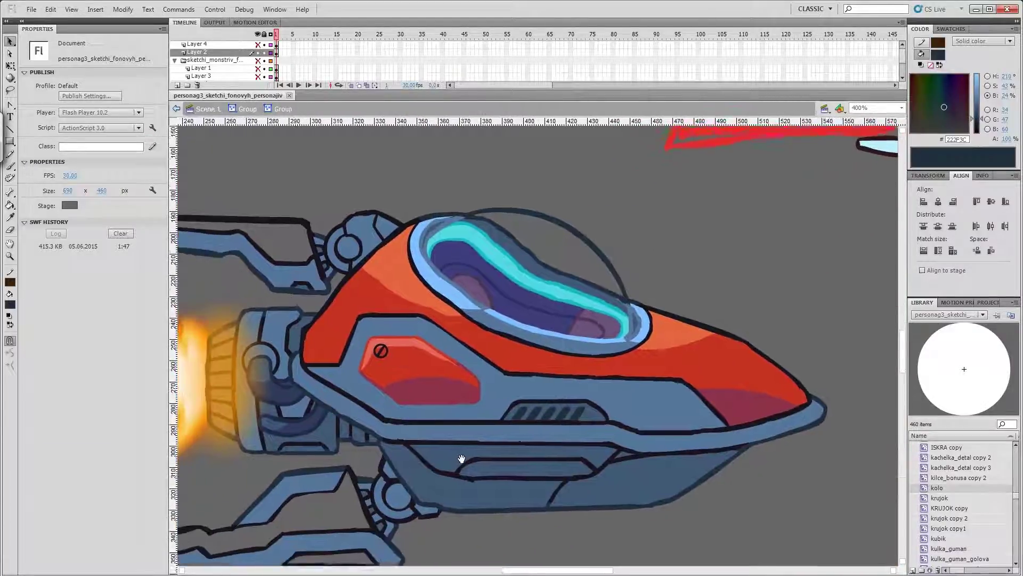
key(b)
click(10, 304)
drag(373, 300, 464, 324)
scroll(574, 347, down, 1)
scroll(574, 346, right, 1)
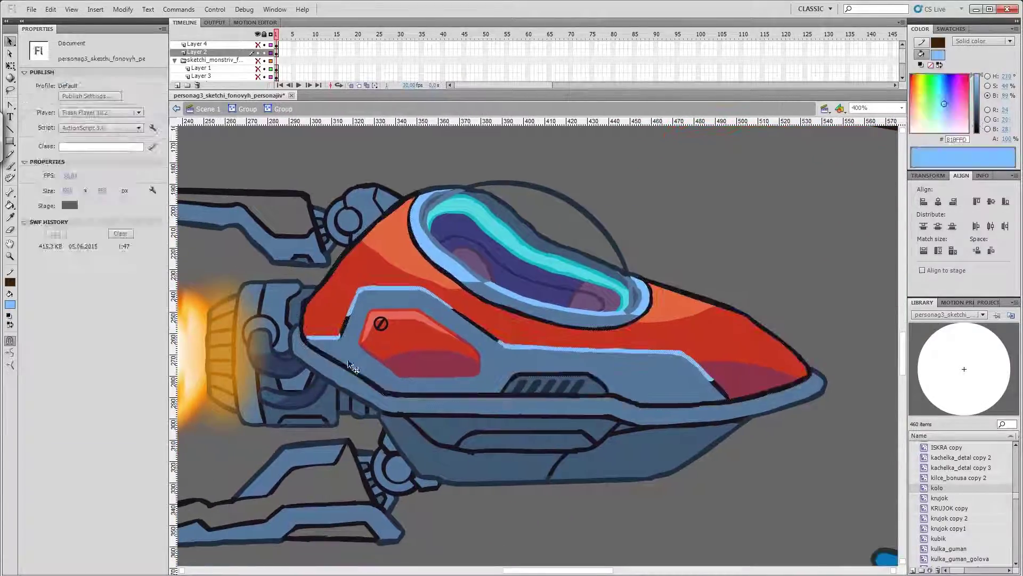
Add light blue highlight areas to the nose tip and the rear end of the hull rim
key(v)
click(819, 386)
click(776, 394)
scroll(776, 391, down, 1)
scroll(775, 391, right, 1)
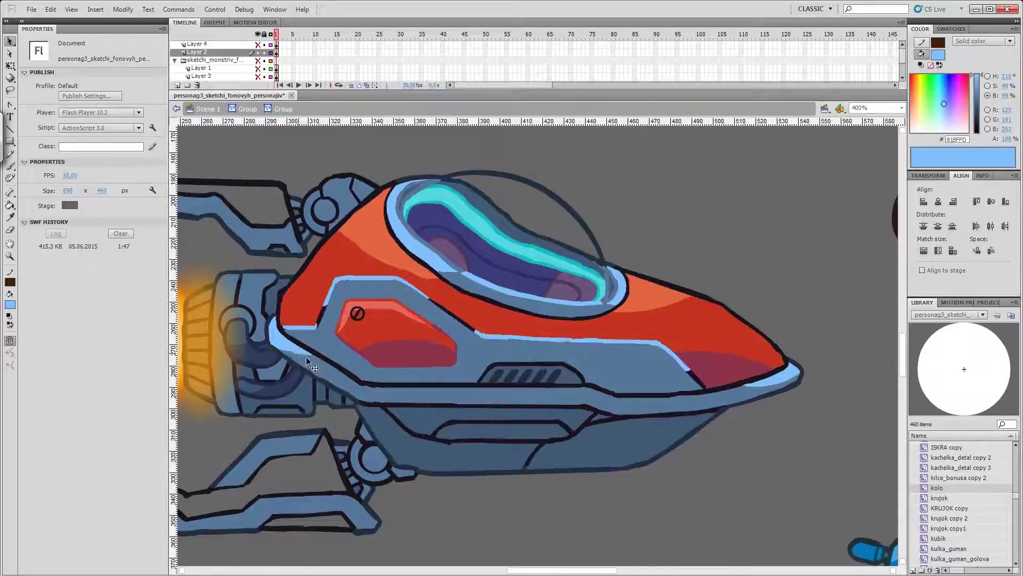
Shade the lower part of the side panel and hull rim with darker blue #405973
scroll(775, 379, down, 1)
scroll(775, 379, right, 1)
click(404, 338)
key(b)
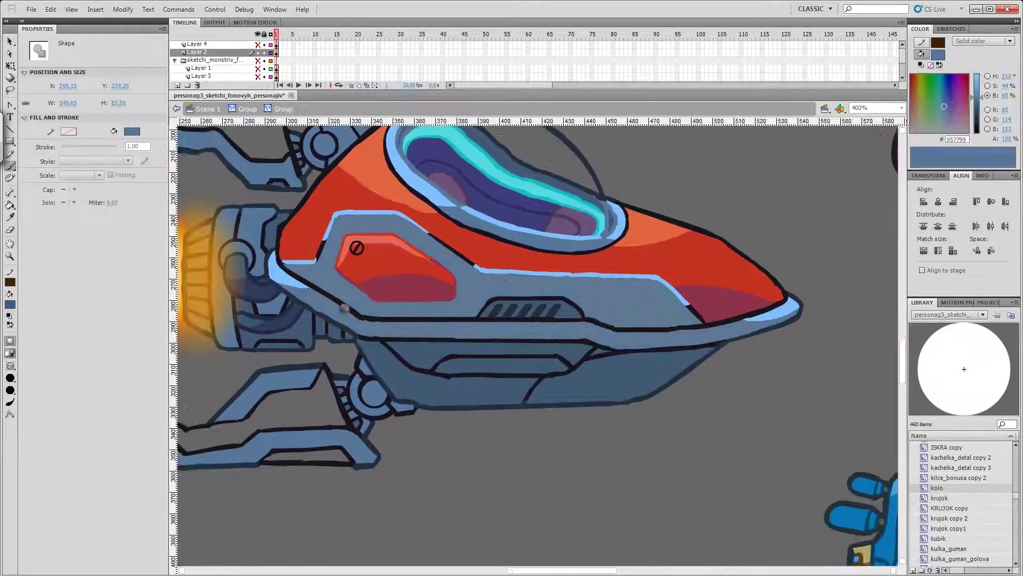
scroll(404, 338, down, 1)
scroll(404, 338, left, 1)
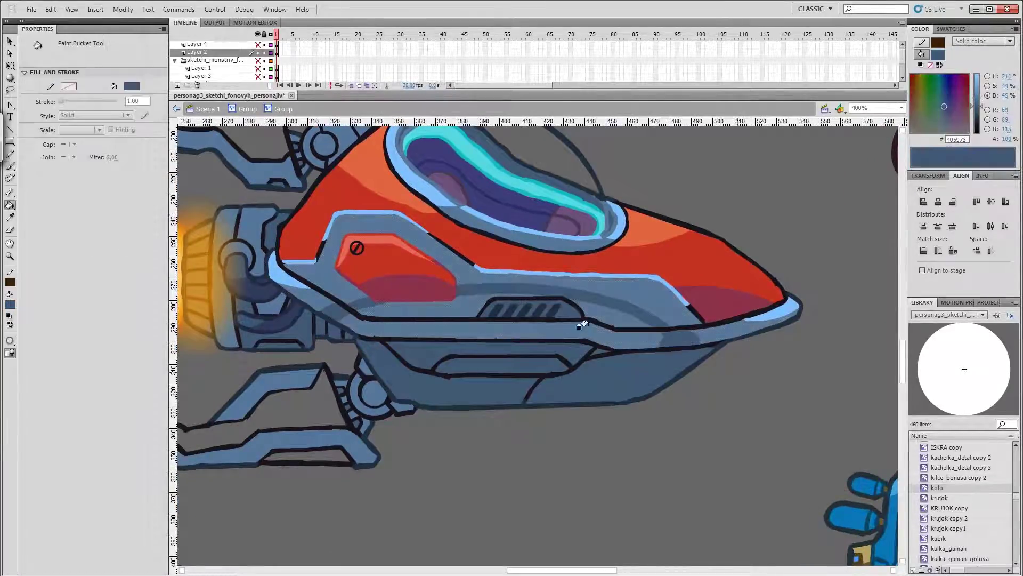
Recolor the vent's black outline and slots to dark blue #222F3C
ctrl+click(487, 305)
key(Escape)
key(v)
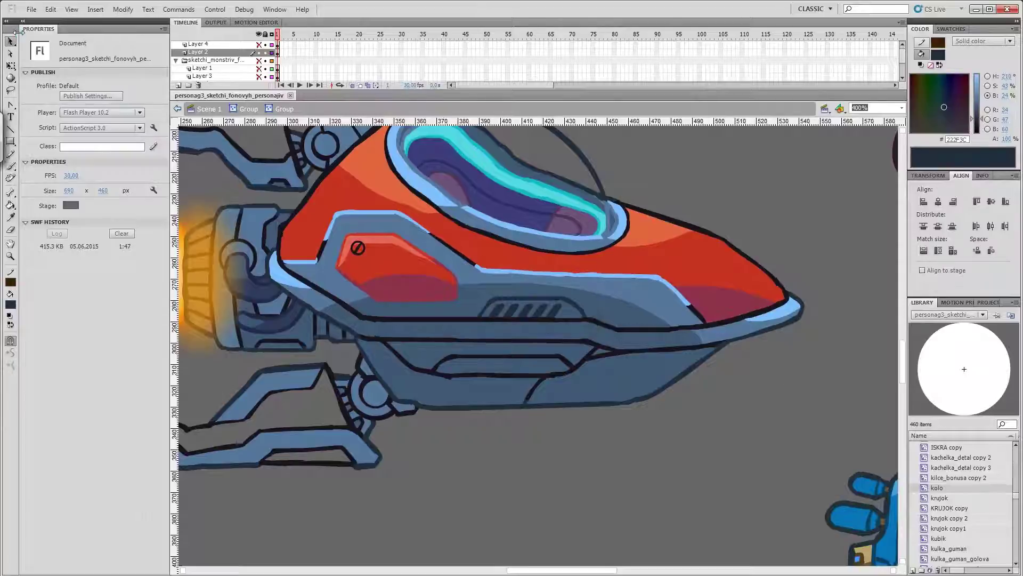
Shade the upper portion of the hull's underside with dark blue #2B3C4D
scroll(589, 440, up, 1)
click(463, 377)
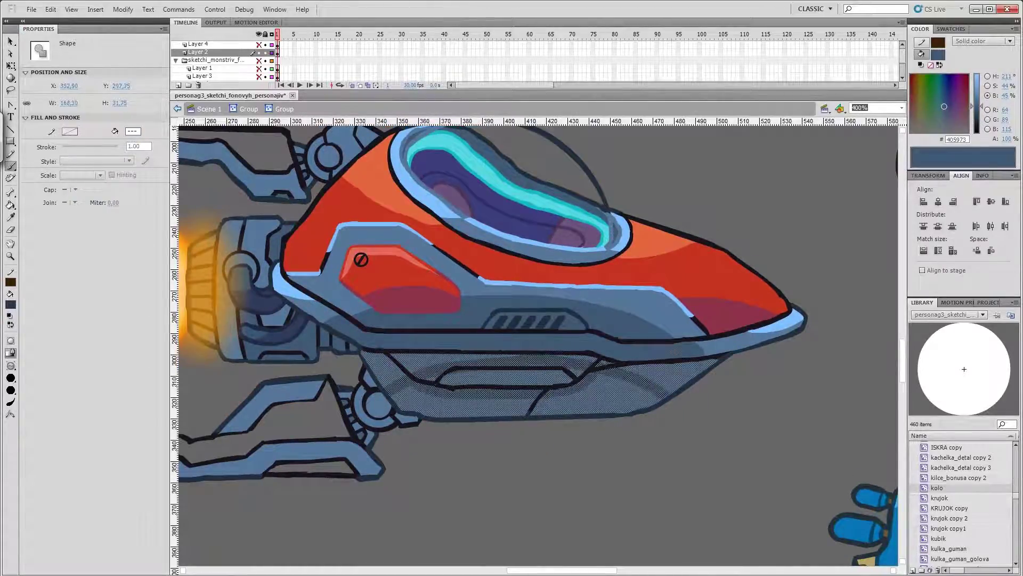
key(i)
click(530, 360)
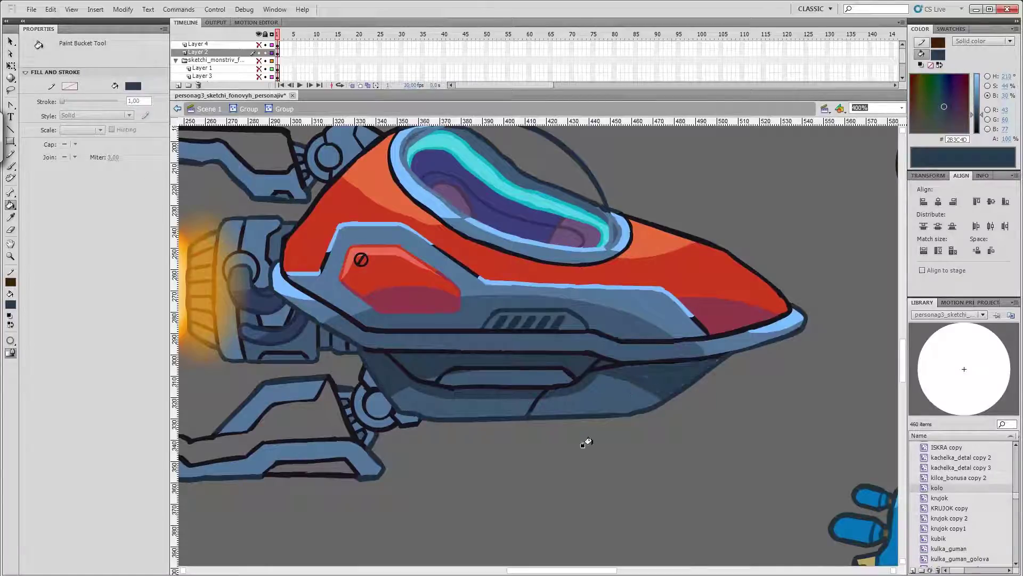
key(v)
drag(579, 413, 481, 420)
scroll(569, 480, down, 1)
Recolor the black line between the hull rim and the underside to dark blue #222F3C
click(10, 304)
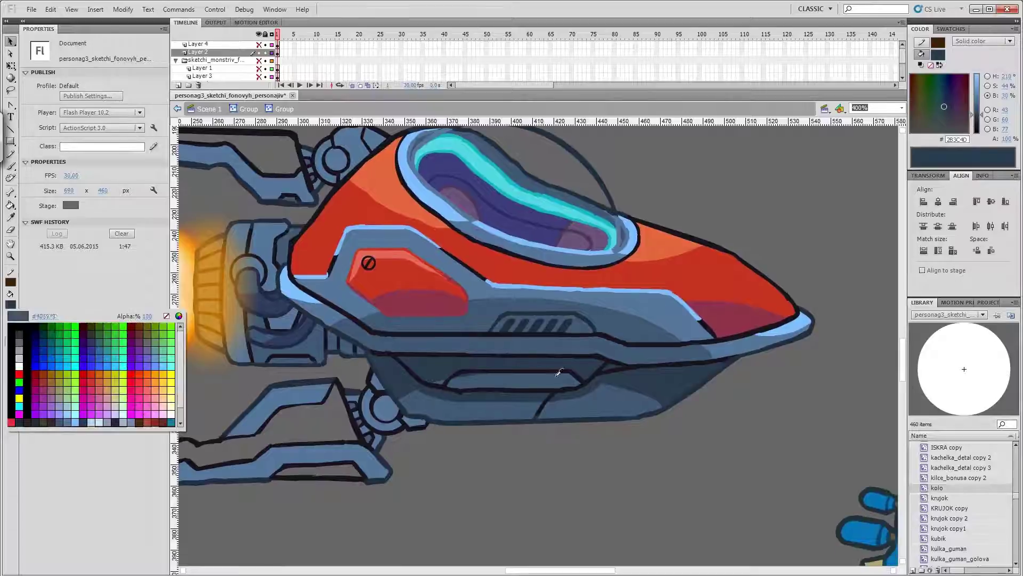
click(407, 358)
click(424, 466)
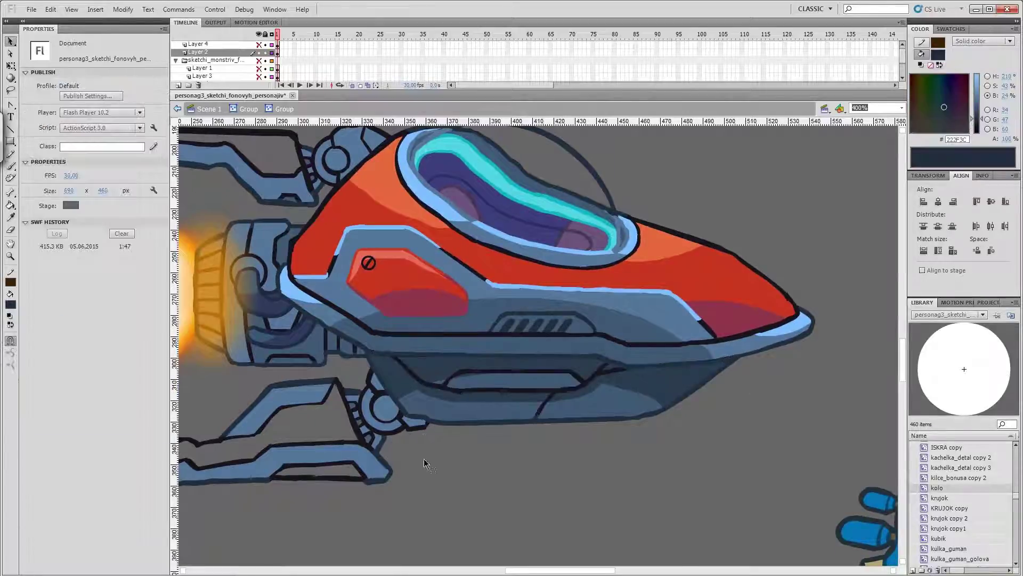
Paint light blue highlight segments on the rim's upper line near the rear and the nose
click(330, 307)
key(b)
drag(329, 306, 351, 315)
Recolor the remaining black rim line and the side panel's black diagonal outline segment with muted blues
click(10, 304)
click(226, 315)
key(v)
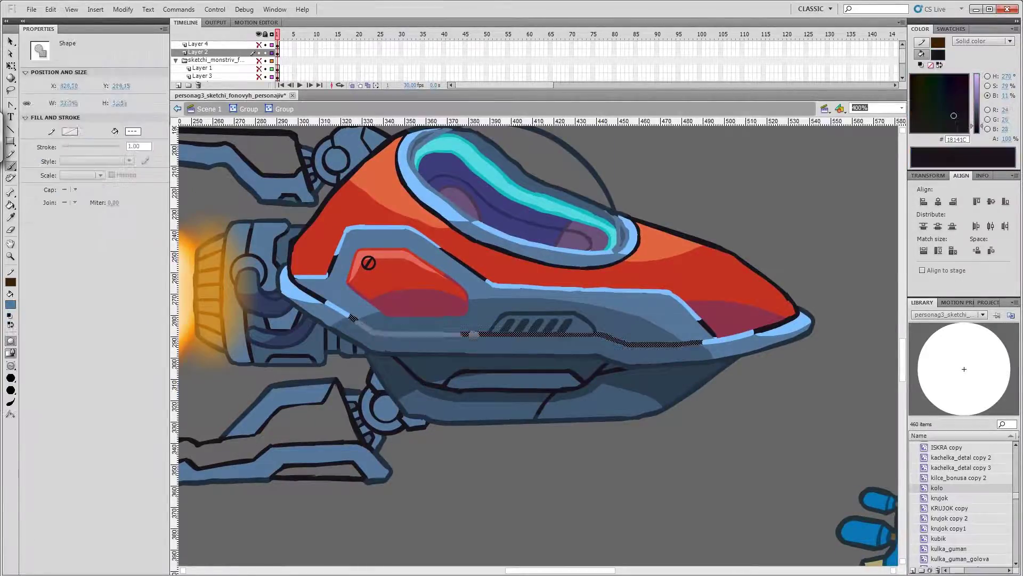
click(533, 320)
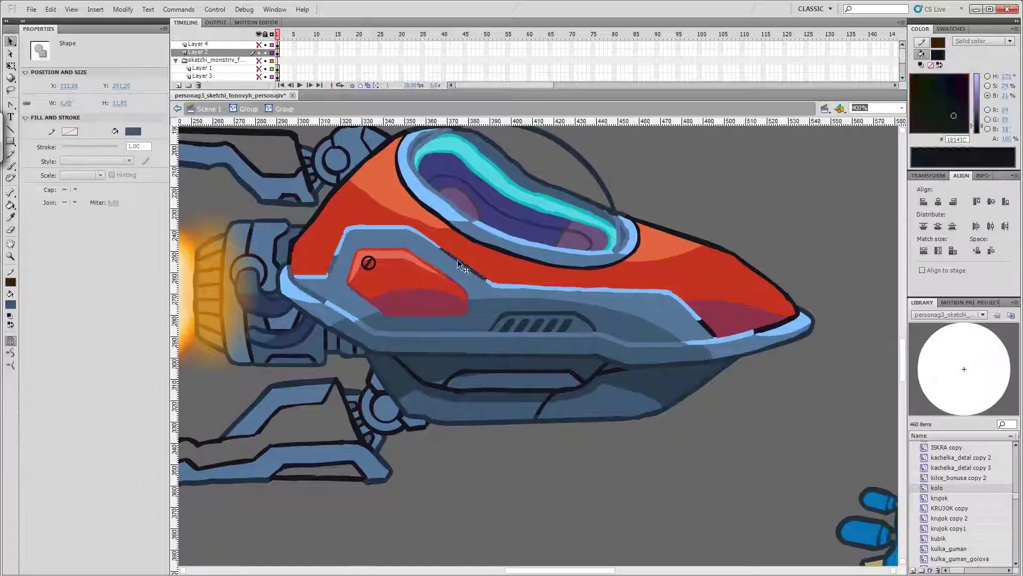
click(719, 391)
Paint a light blue highlight on the rim line below the vent and shade the vent recess #2B3C4D
scroll(719, 391, up, 2)
key(b)
ctrl+click(603, 370)
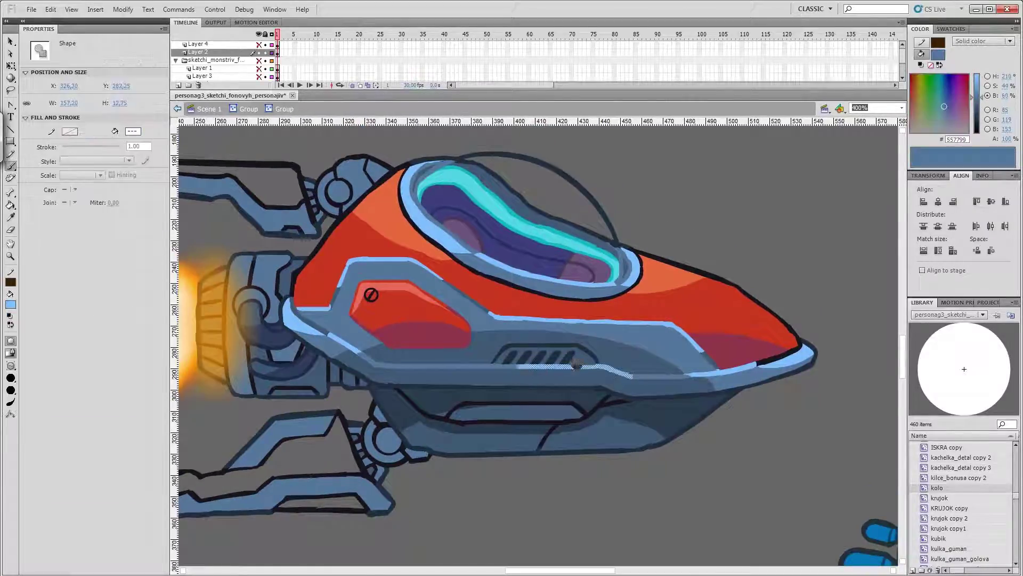
scroll(538, 367, down, 1)
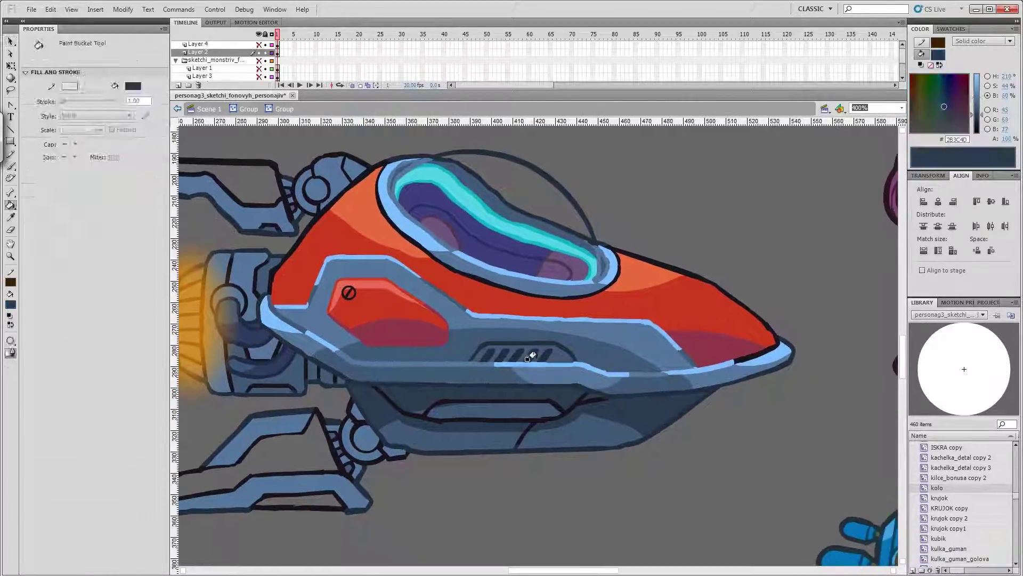
key(v)
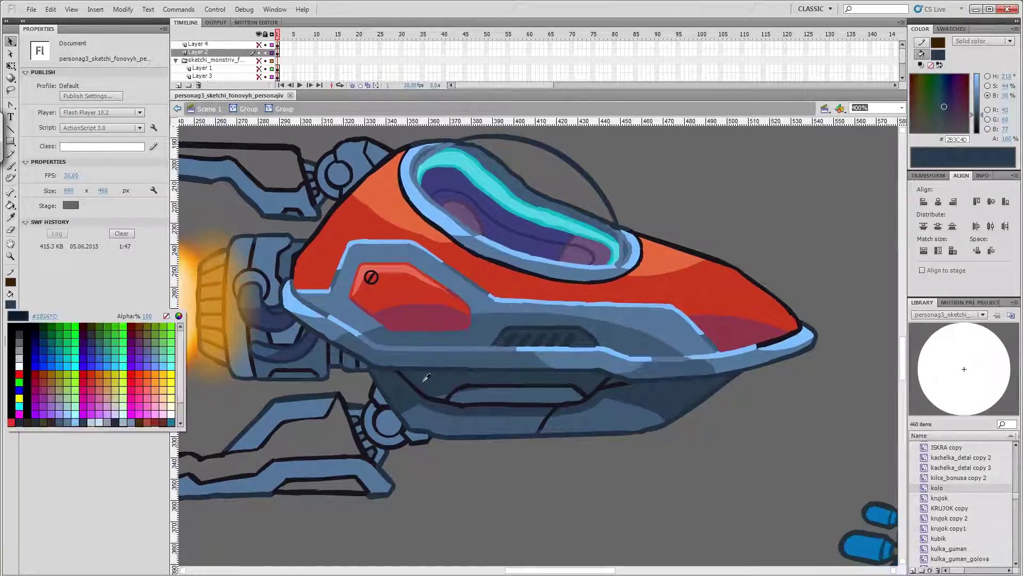
Soften the underside recess's black outlines to dark blue and recolor the rim line near the nose to #557799
click(537, 384)
click(537, 386)
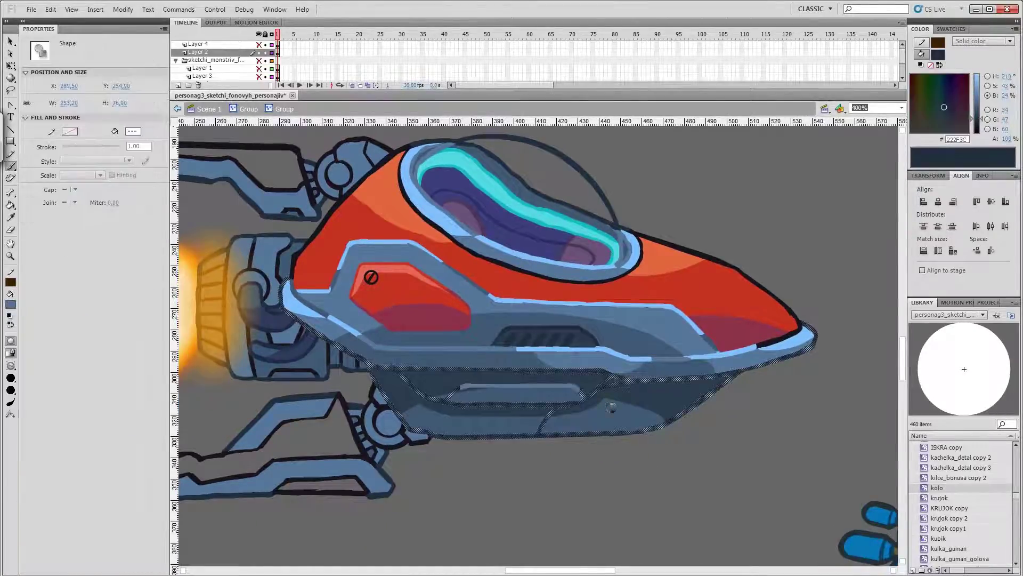
click(14, 306)
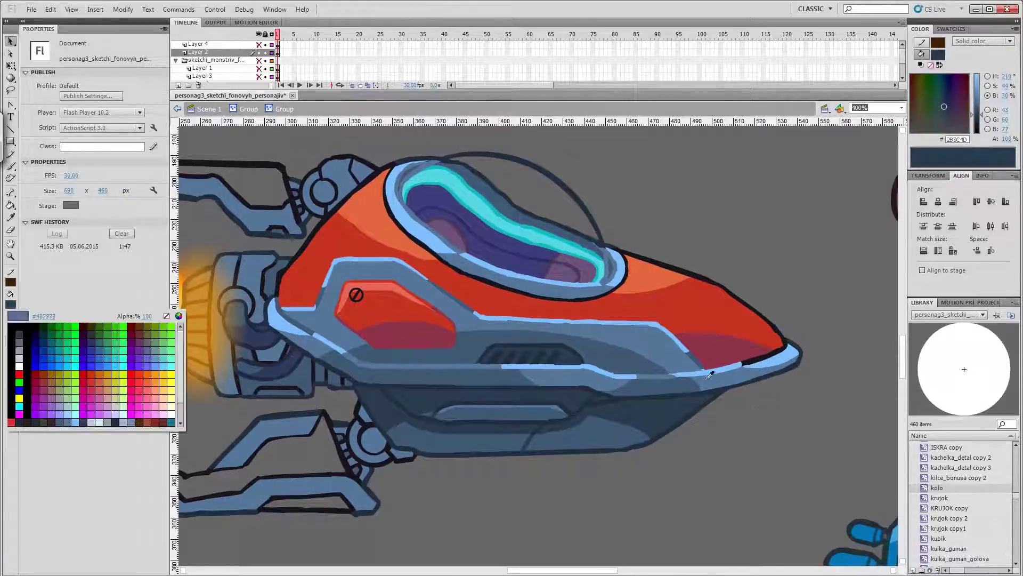
click(710, 374)
click(743, 375)
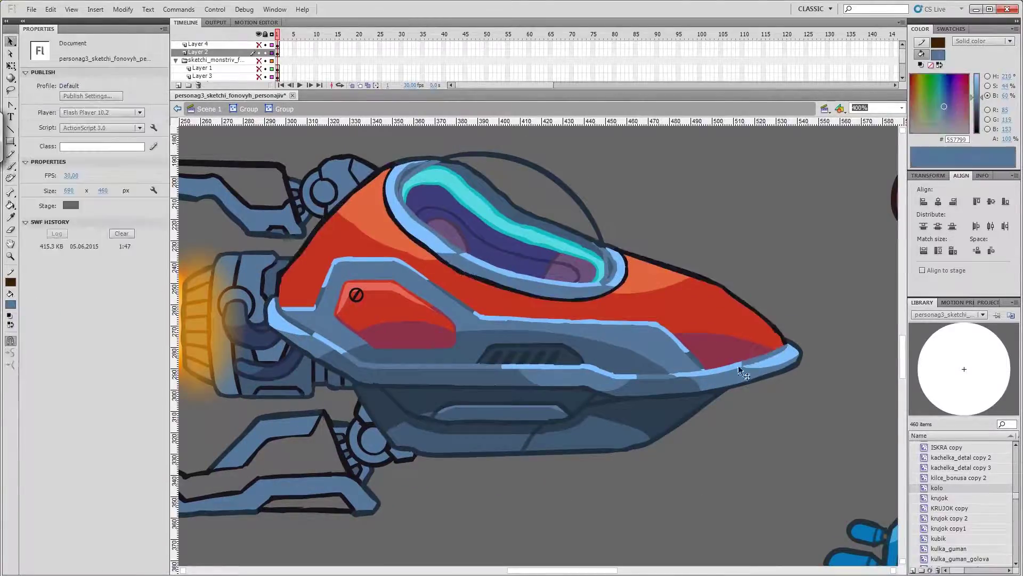
Fill the side panel's top facet and front upper facet with light blue #81BFFD
key(b)
click(10, 304)
click(64, 374)
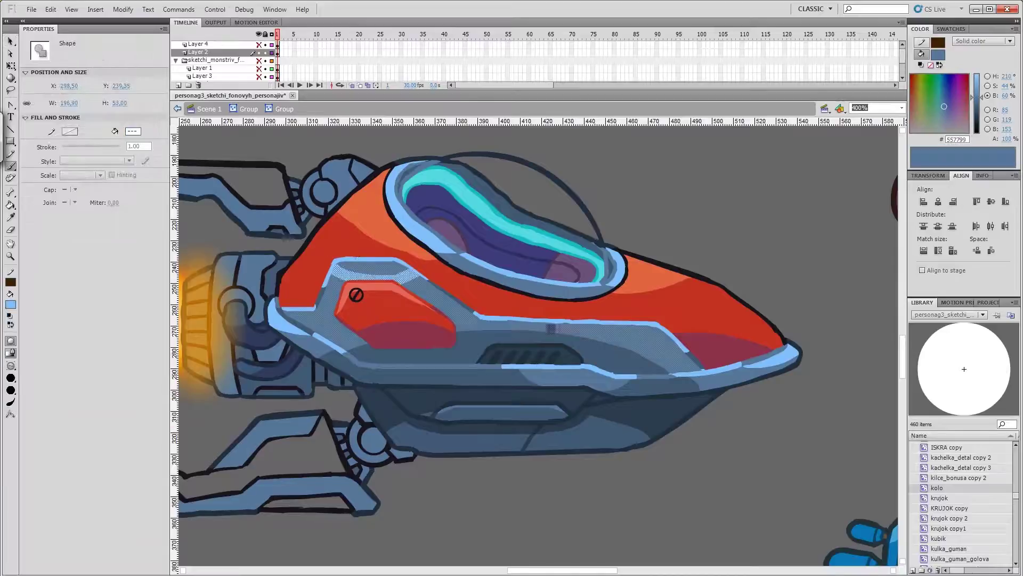
drag(335, 257, 357, 270)
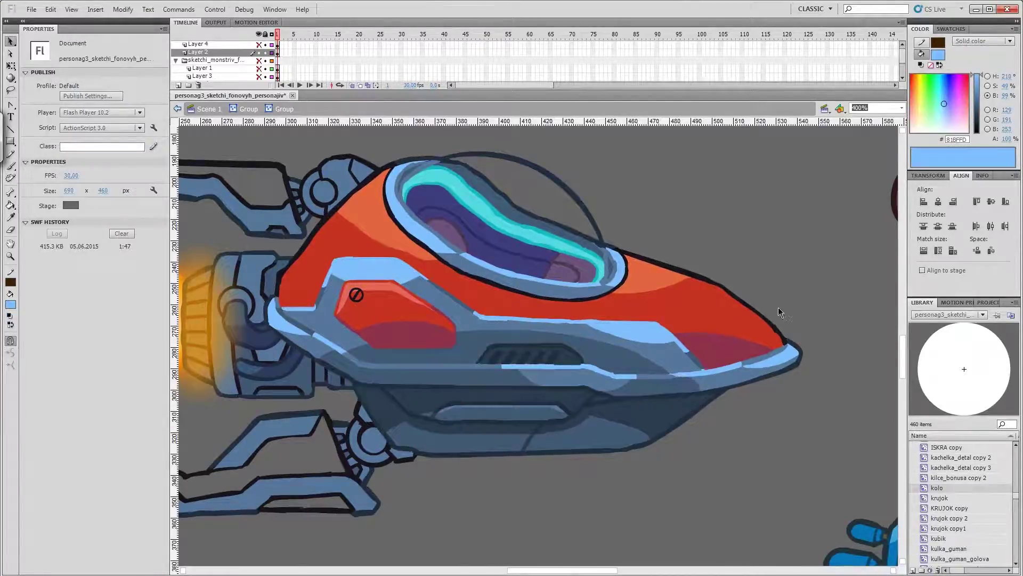
Tint the line between the red hull and the nose rim purple #6D4C7B
click(778, 351)
key(b)
click(10, 304)
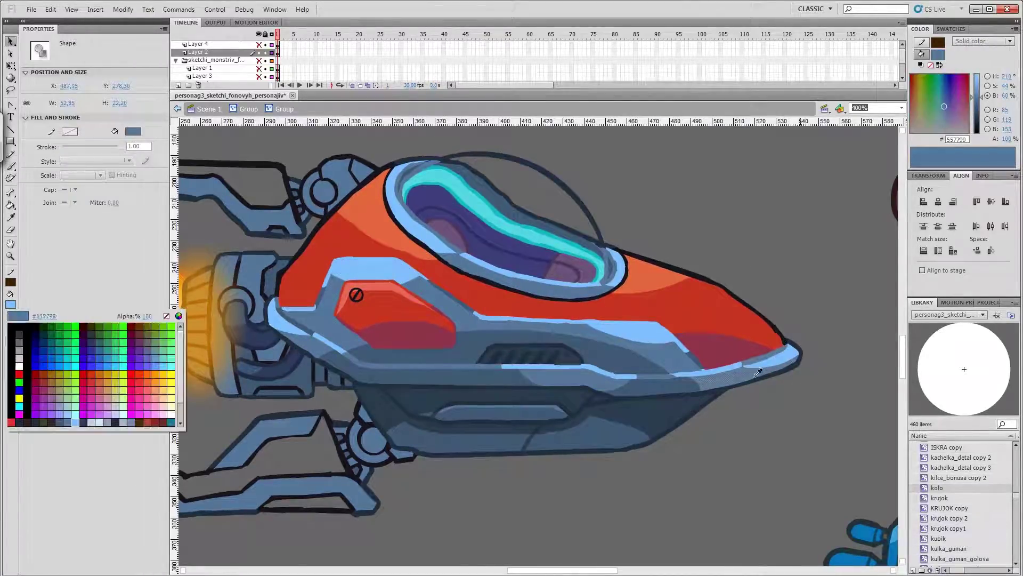
click(11, 406)
key(v)
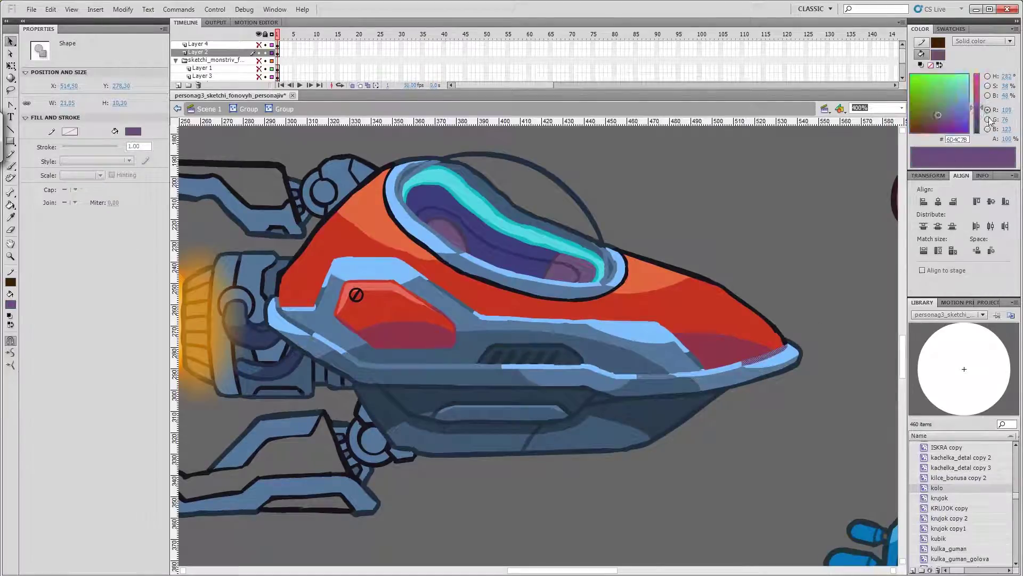
Paint purple reflections along the side panel's front upper outline and around the canopy rim's outline
click(576, 315)
key(b)
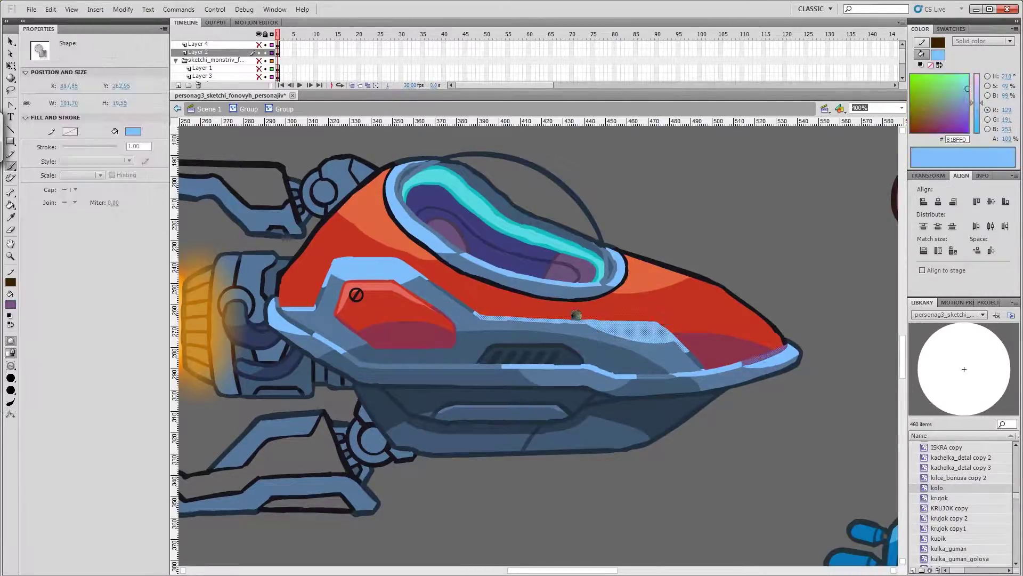
ctrl+click(399, 228)
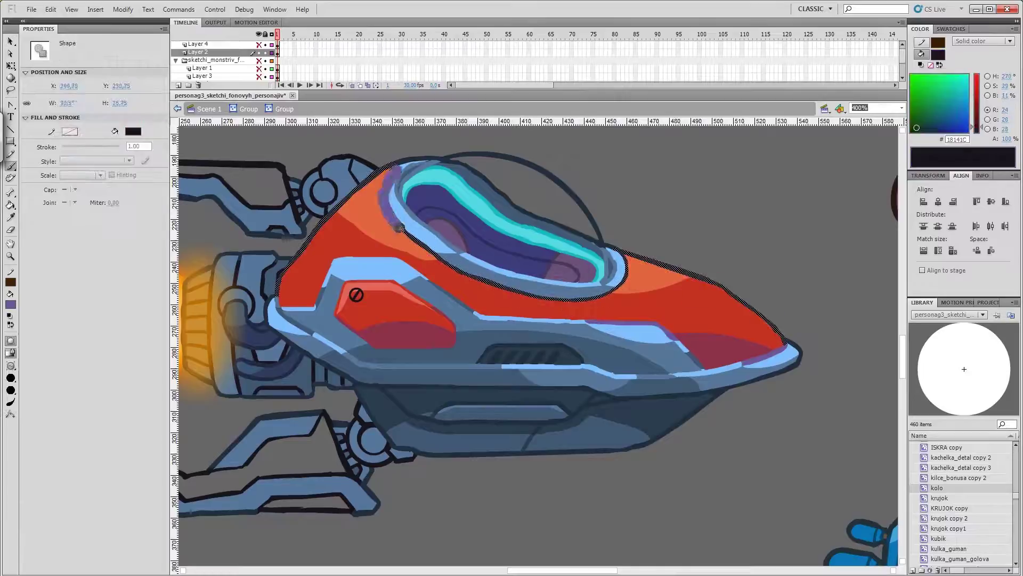
ctrl+click(693, 352)
Adjust the purple tint of the canopy rim's outline in the color mixer
click(987, 96)
click(960, 104)
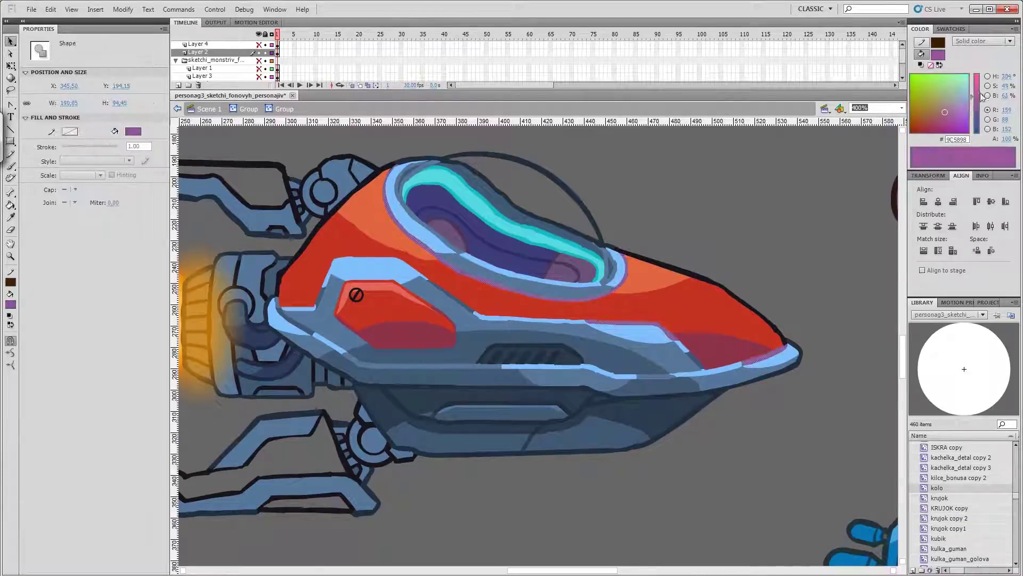
click(980, 101)
Paint plum strokes over the side panel's rear outline where it meets the red hull
click(331, 284)
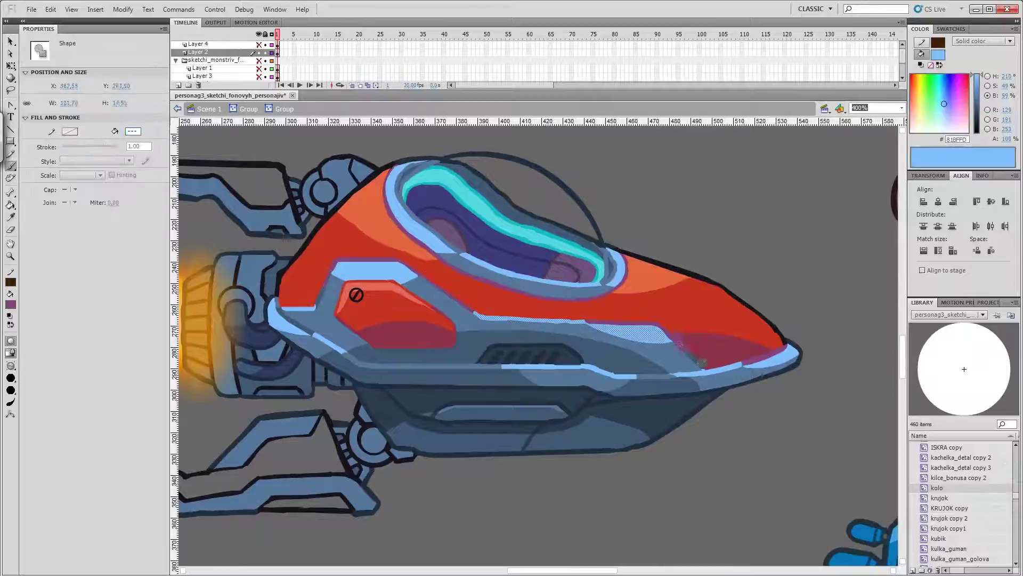
click(318, 296)
click(302, 305)
key(v)
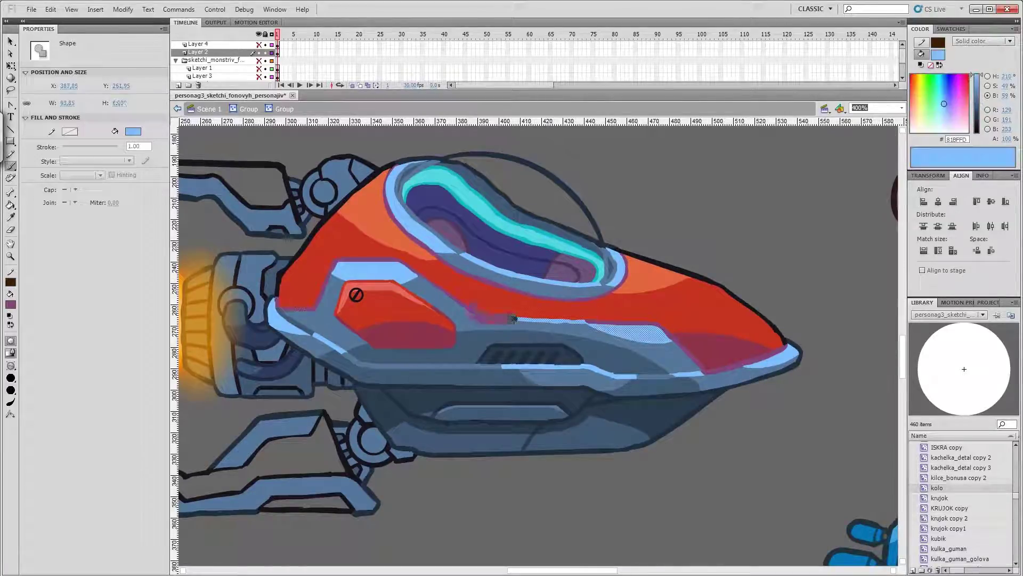
Tint the outlines bordering the red hull plum #83455B and save the document
click(599, 303)
drag(990, 120, 990, 127)
click(827, 278)
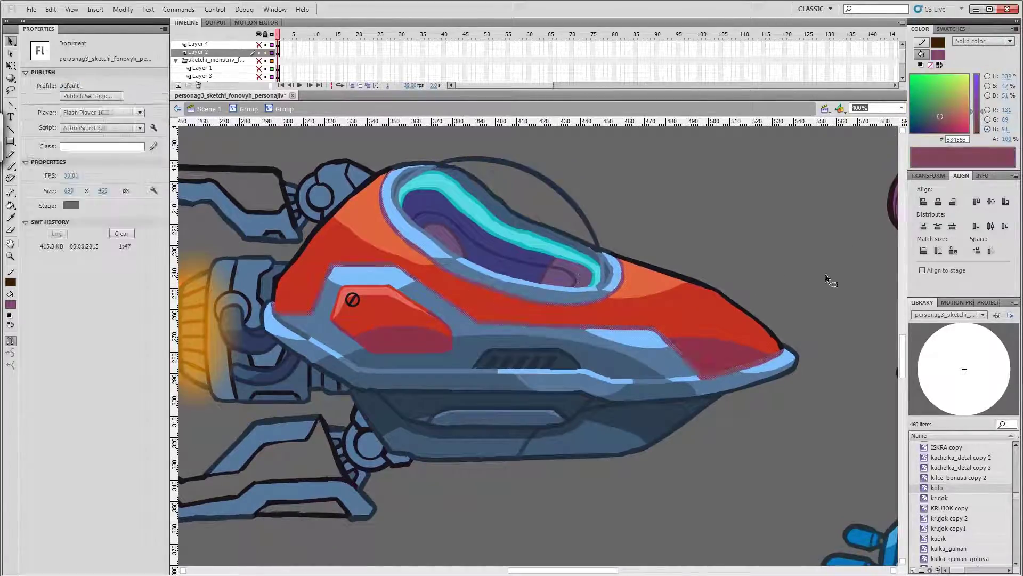
key(ctrl+s)
Paint highlights on the side panel's upper outline and the nose line, and set their color to greyish mauve #9A8E98
click(591, 326)
key(b)
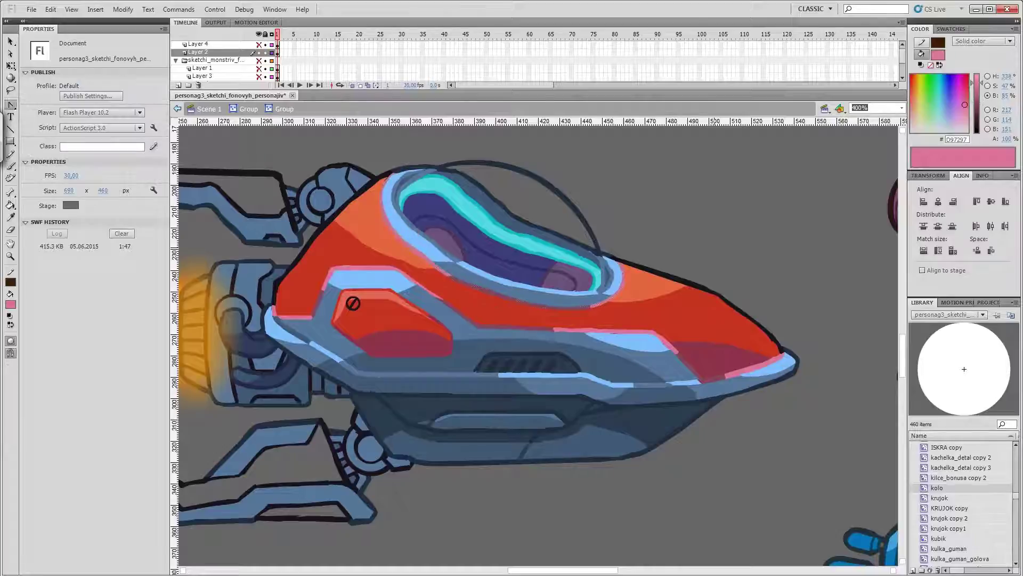
key(v)
click(305, 315)
drag(978, 109, 978, 91)
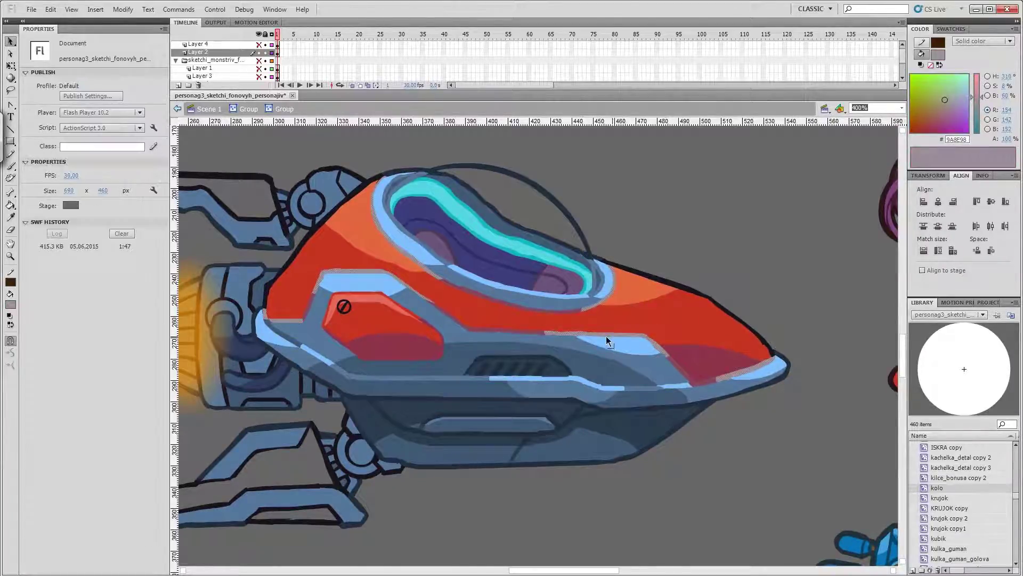
Convert the screw on the red panel into a movie clip symbol named shurup
scroll(560, 354, left, 1)
click(375, 304)
key(F8)
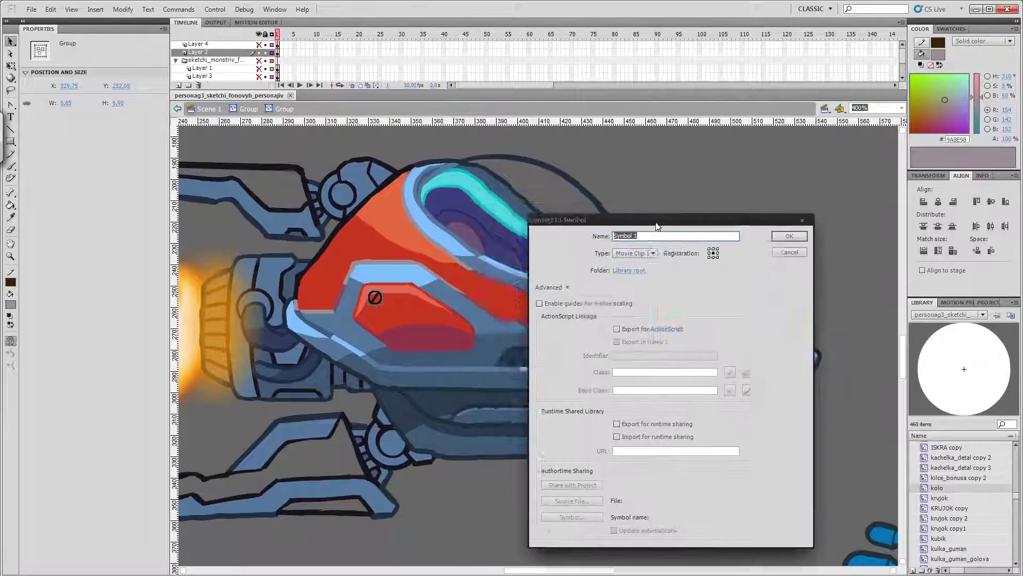
text(shurup)
key(Return)
Open the shurup symbol for editing and fill the screw head with blue #557799
drag(477, 322, 432, 343)
double_click(333, 319)
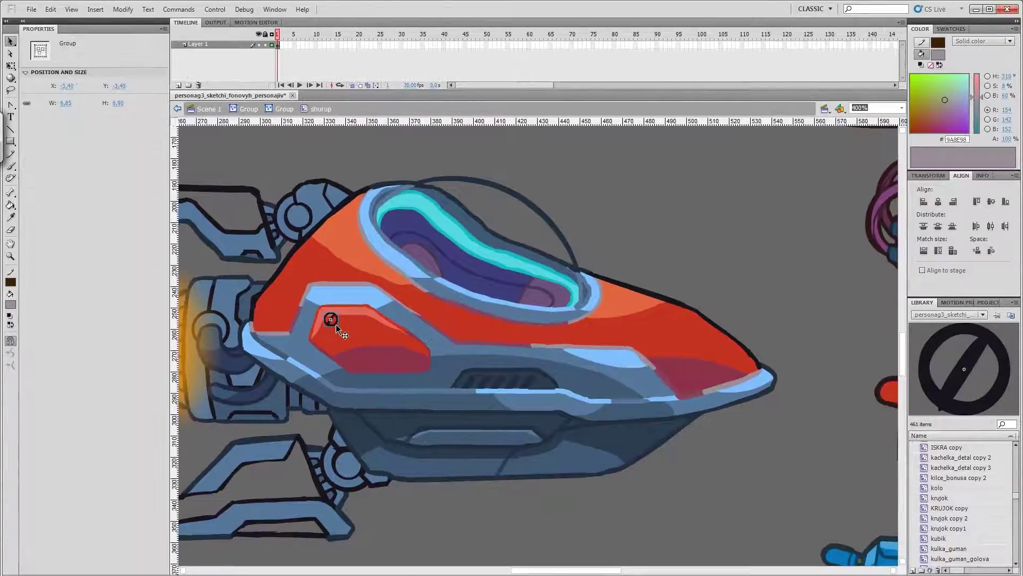
click(331, 319)
key(i)
click(314, 356)
key(v)
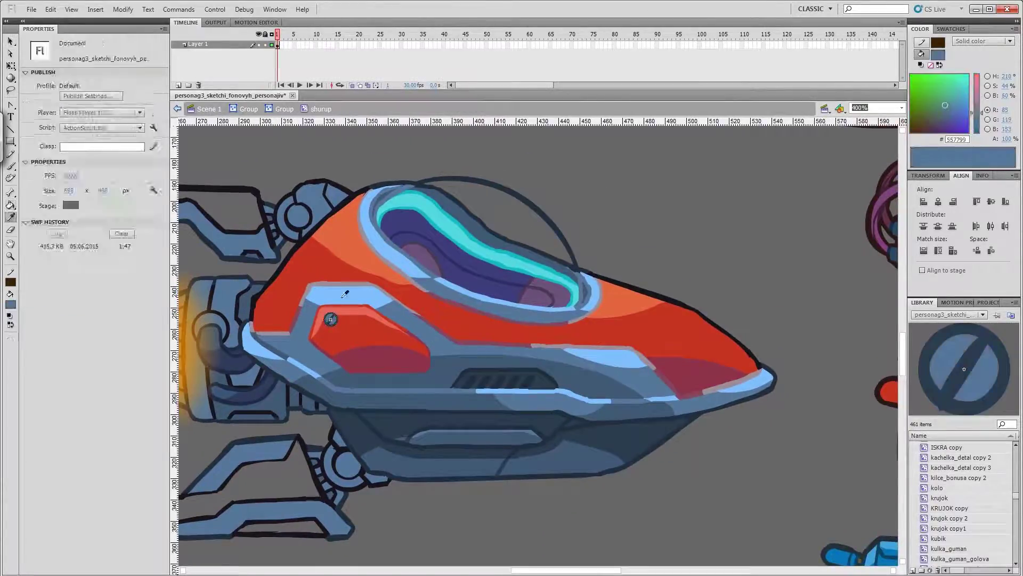
Add a light blue highlight to the upper part of the screw head
click(330, 318)
ctrl+click(323, 323)
scroll(344, 347, down, 1)
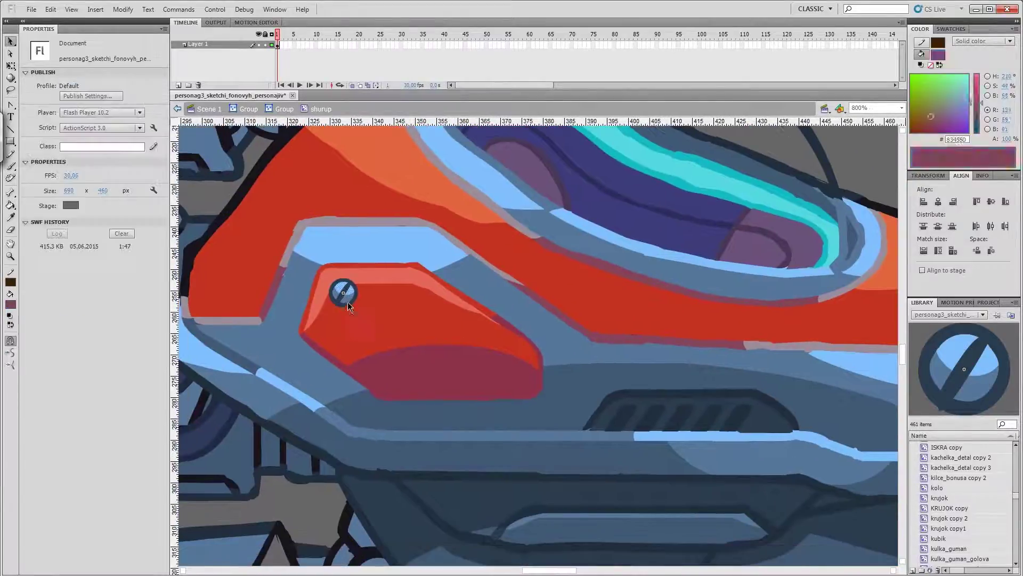
Color the upper arc of the screw's rim greyish mauve #9A8E98 and the lower part of its head crimson
click(343, 300)
key(Delete)
key(b)
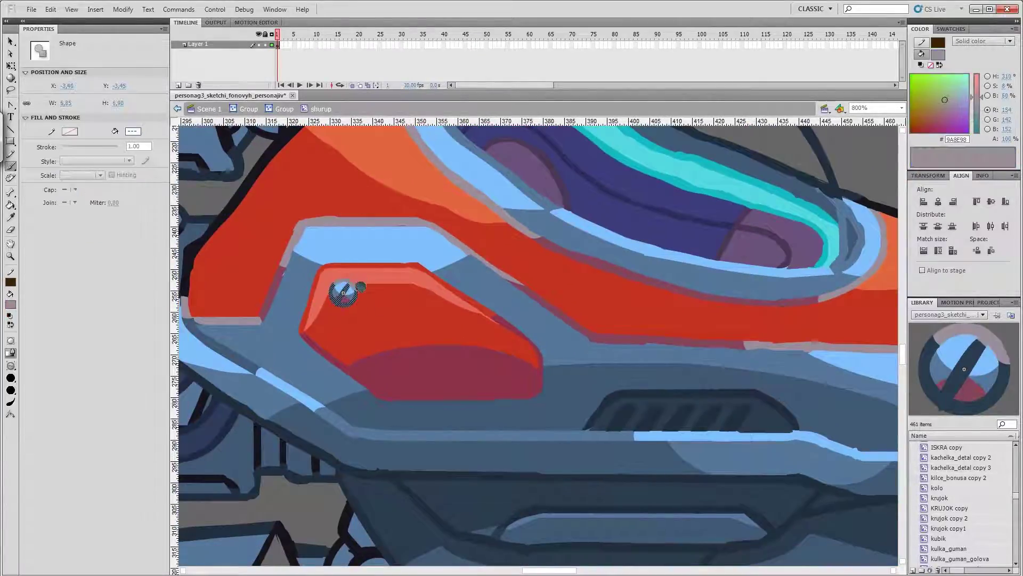
key(v)
click(10, 304)
Color the remaining lower rim of the screw crimson #8C324A and return to the parent group
drag(728, 355, 770, 366)
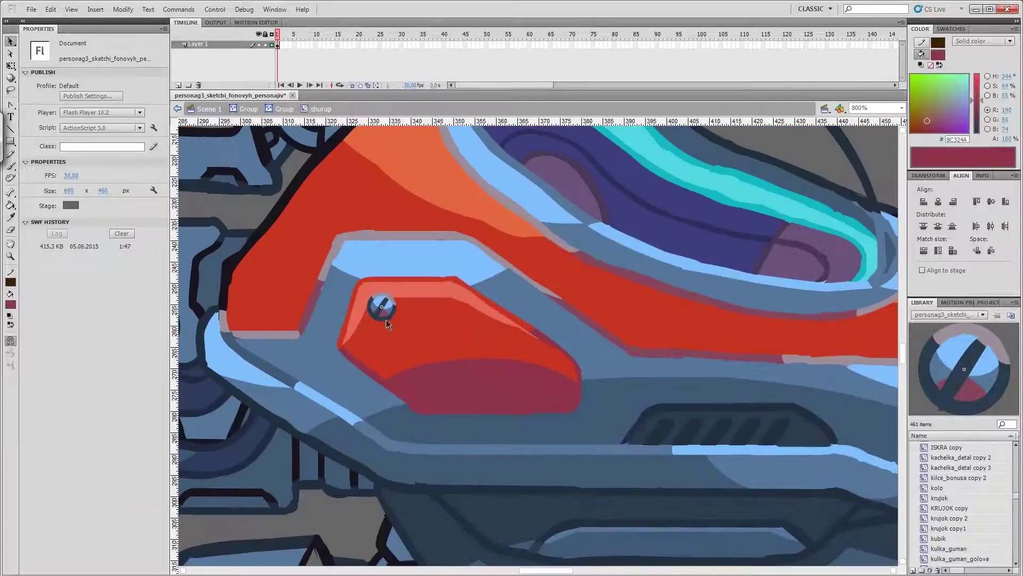
click(382, 306)
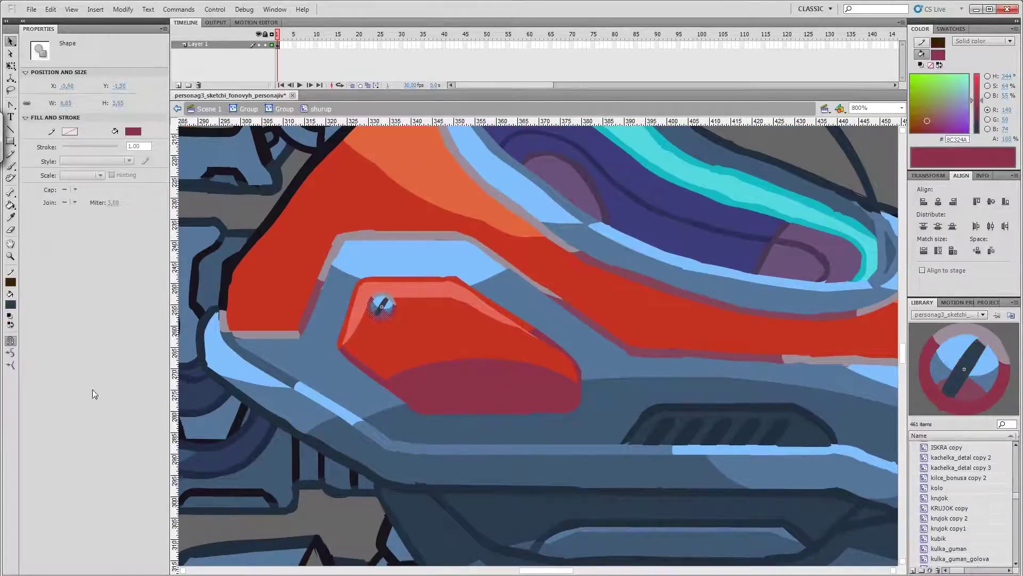
click(355, 502)
double_click(351, 520)
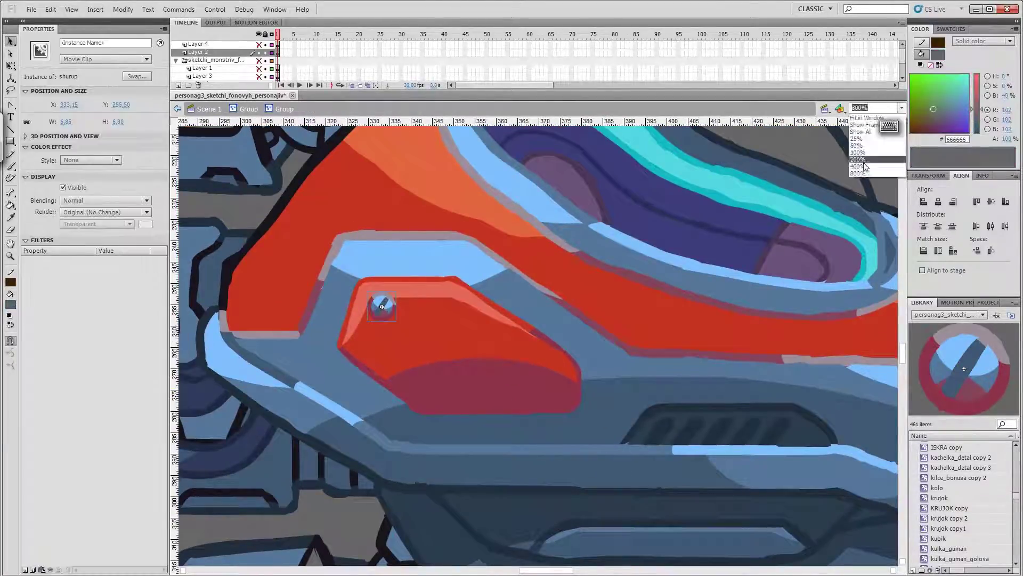
Place copies of the screw along the red side panel and near the nose, distributing the panel's lower row evenly
key(ctrl+minus)
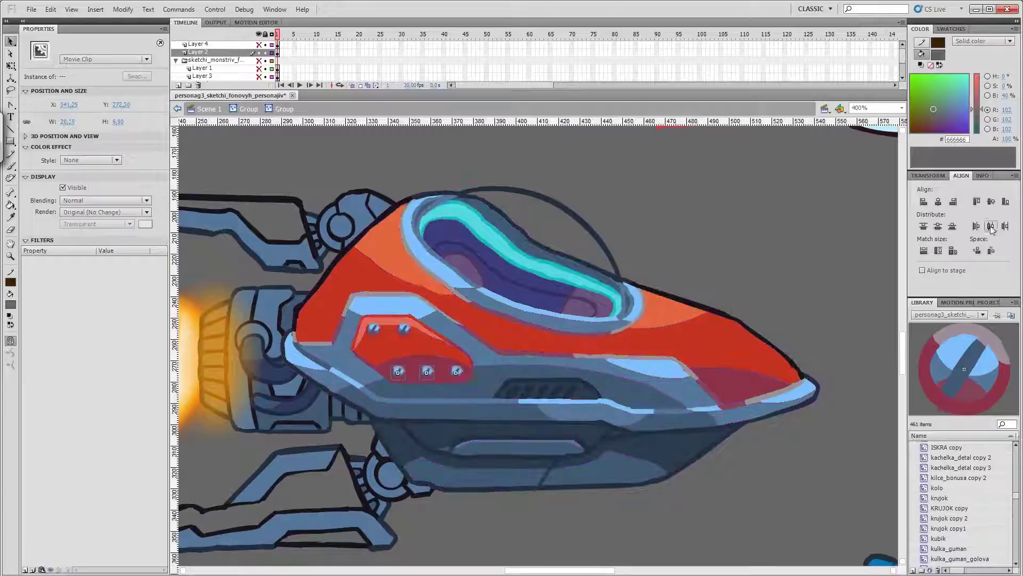
click(452, 380)
key(ctrl+shift+v)
scroll(700, 413, down, 2)
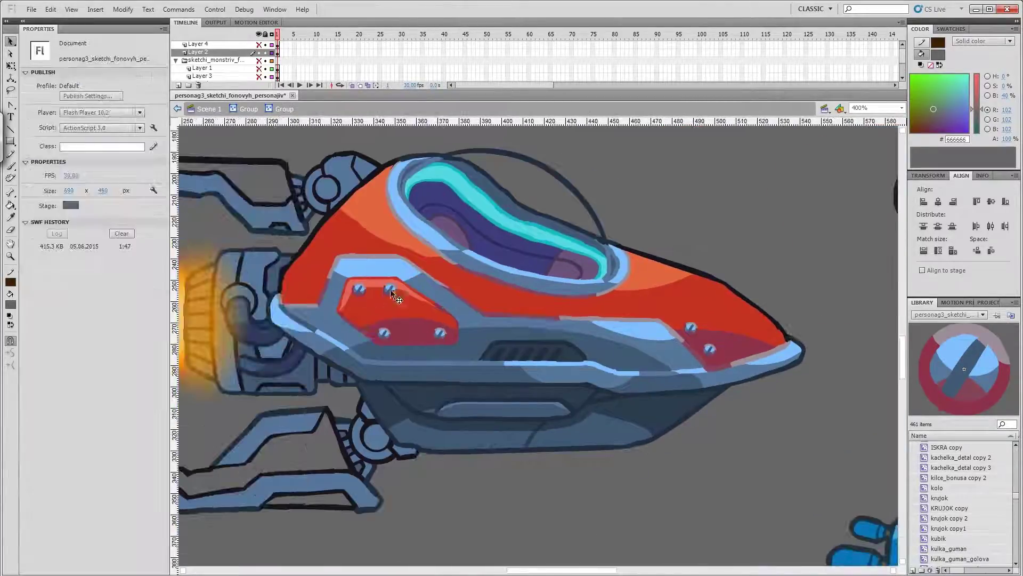
Arrange the screws into a lower row of three on the side panel and a diagonal row of three on the nose
drag(441, 332, 442, 330)
drag(390, 308, 385, 330)
scroll(533, 330, right, 2)
drag(662, 325, 657, 320)
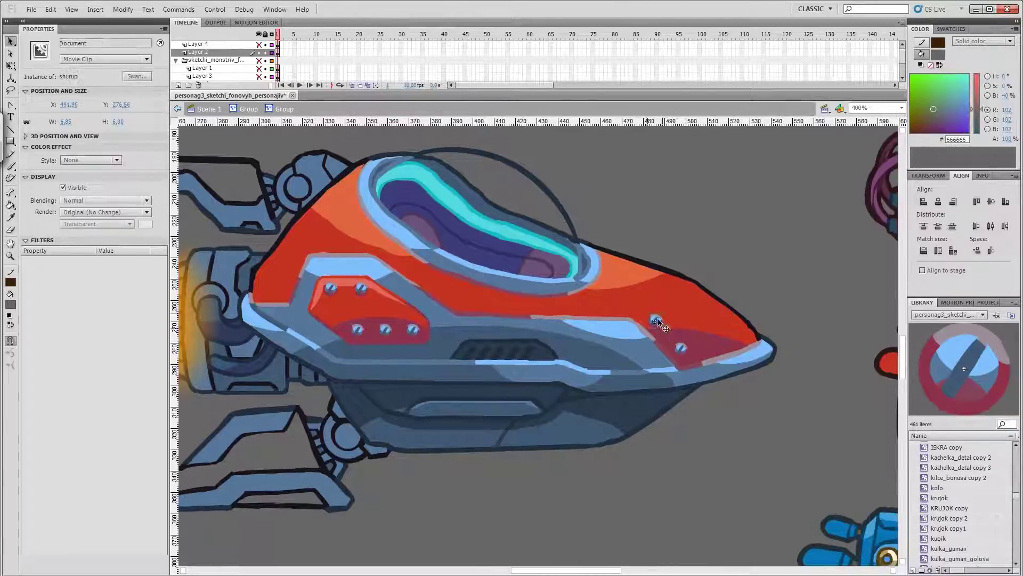
click(835, 269)
scroll(816, 302, up, 4)
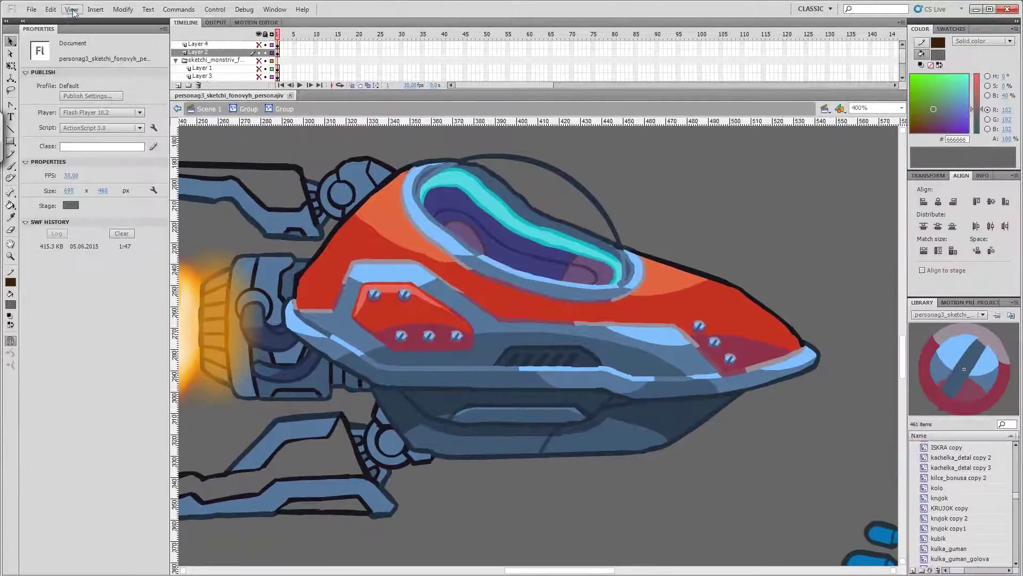
Isolate sections of the cockpit's outline with the Lasso and smooth the cockpit's inner lines
key(l)
drag(431, 192, 496, 287)
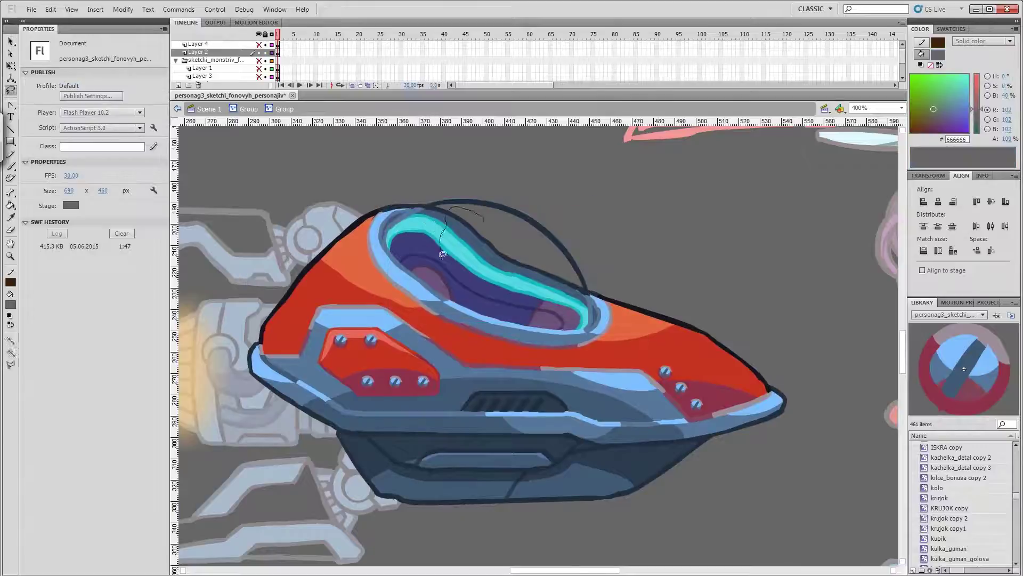
key(v)
click(496, 289)
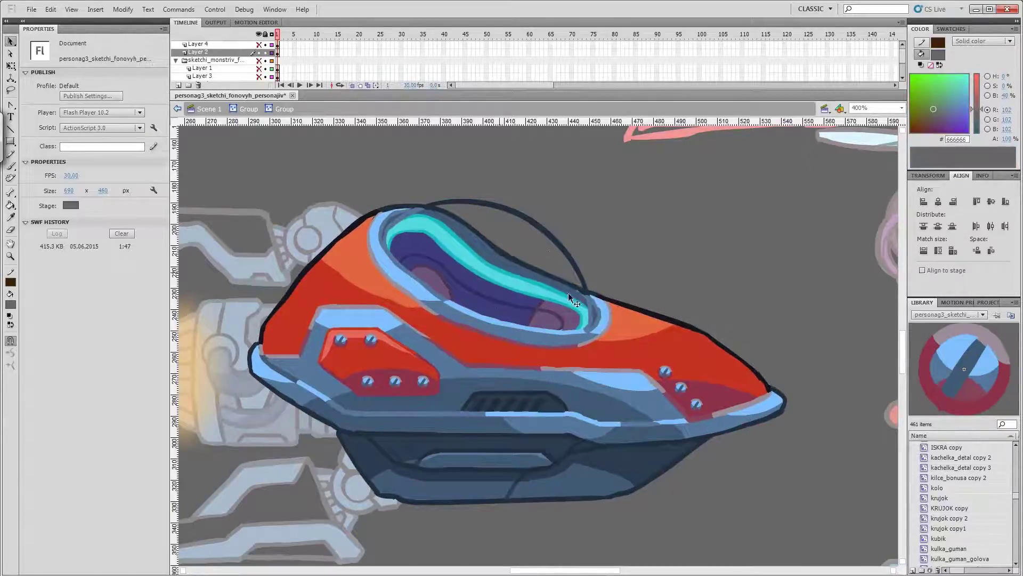
click(578, 307)
click(491, 249)
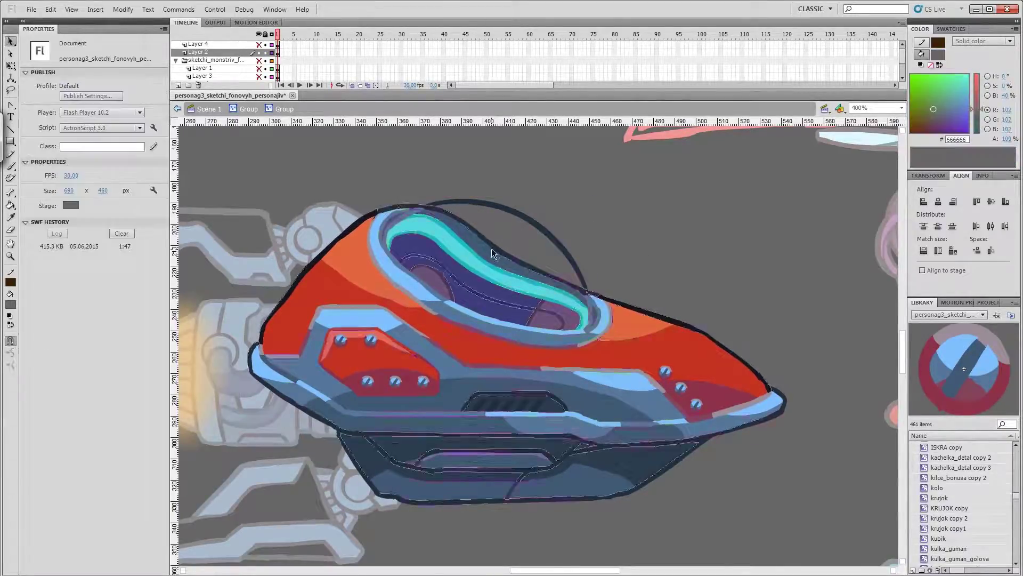
Smooth the hull's rear upper outline and save the document
click(581, 265)
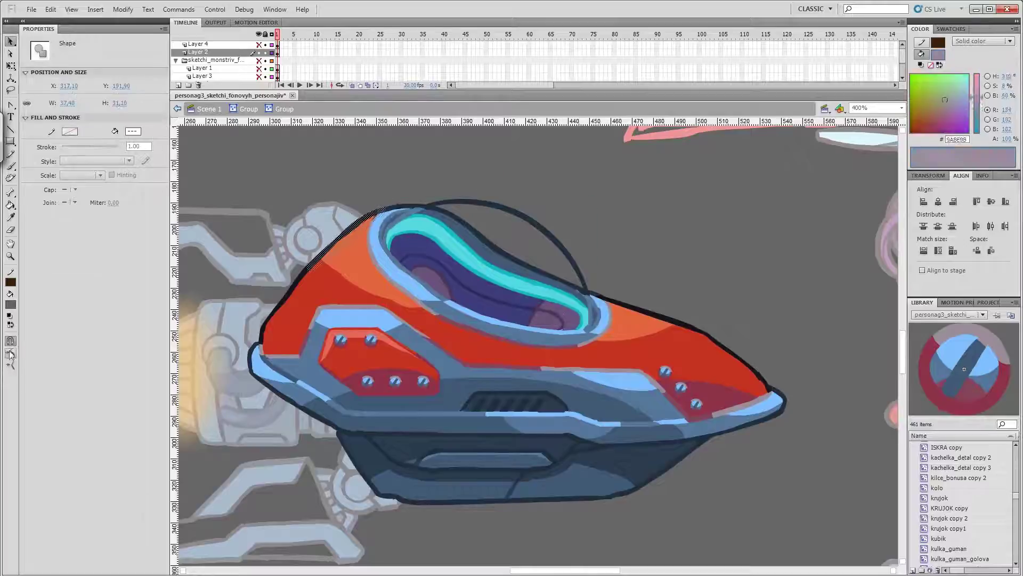
click(269, 322)
click(269, 322)
click(376, 194)
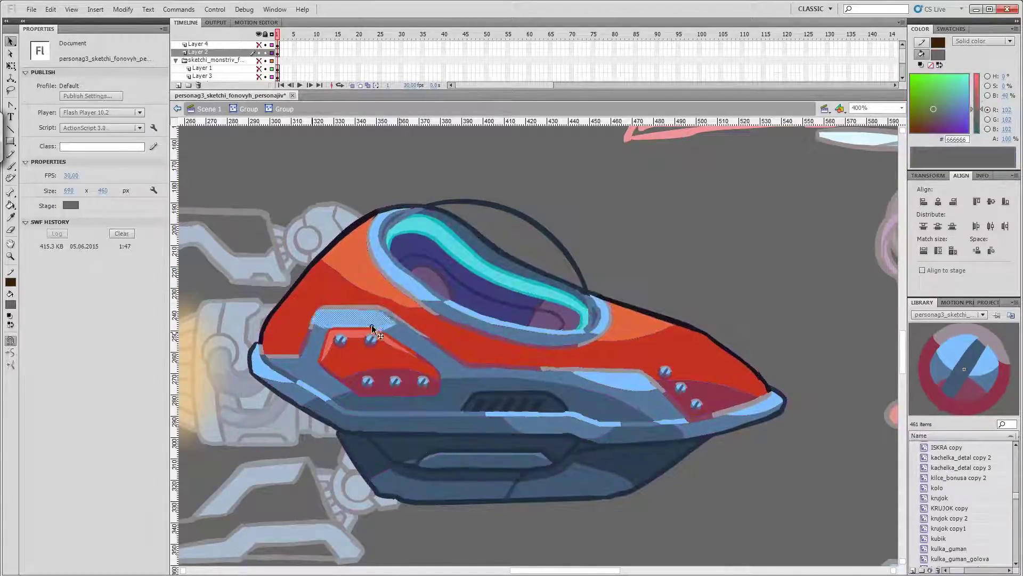
key(ctrl+s)
Lasso parts of the cockpit rim and the rear orange highlight's edge and smooth them
key(l)
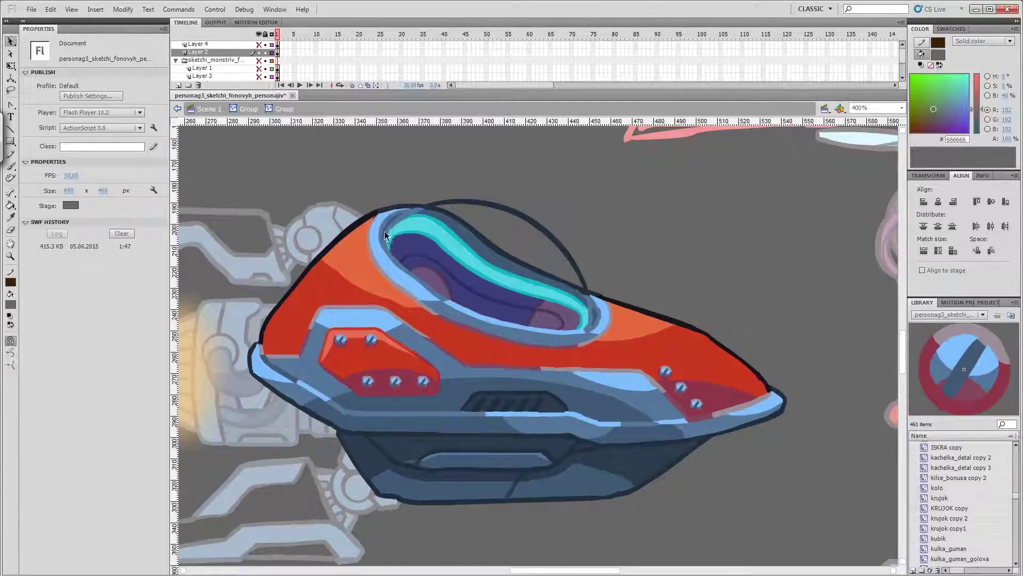
mouse_move(609, 304)
mouse_down()
mouse_move(445, 320)
mouse_move(418, 262)
mouse_up()
drag(461, 290, 569, 334)
key(v)
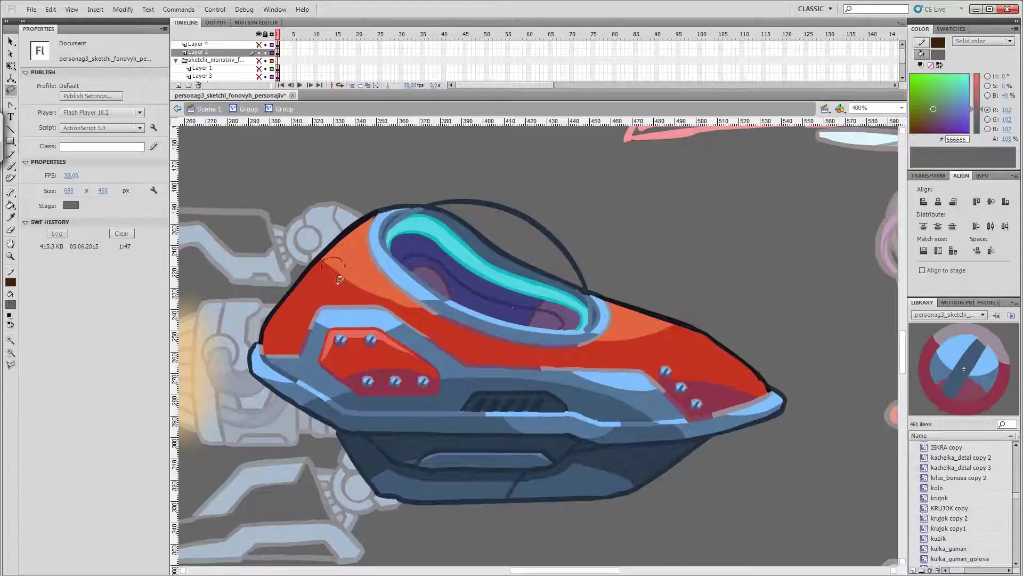
key(v)
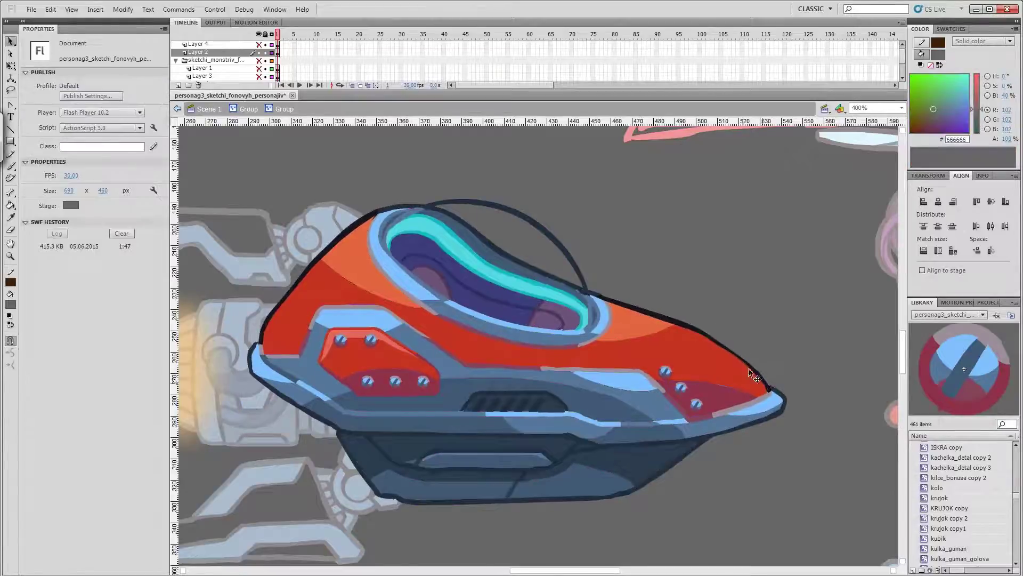
Lasso and smooth the outline at the nose tip and along the front underside of the hull
key(l)
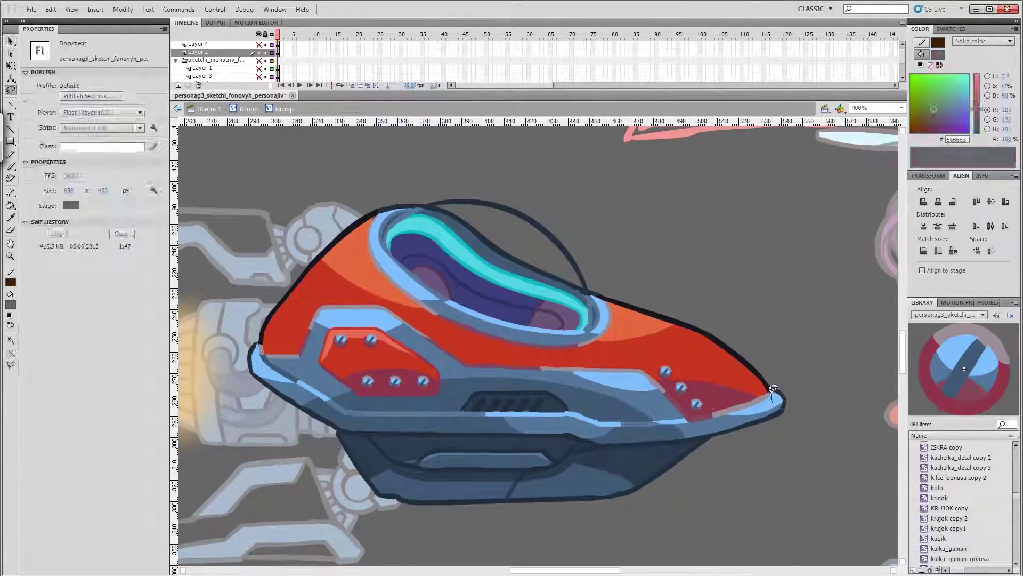
key(v)
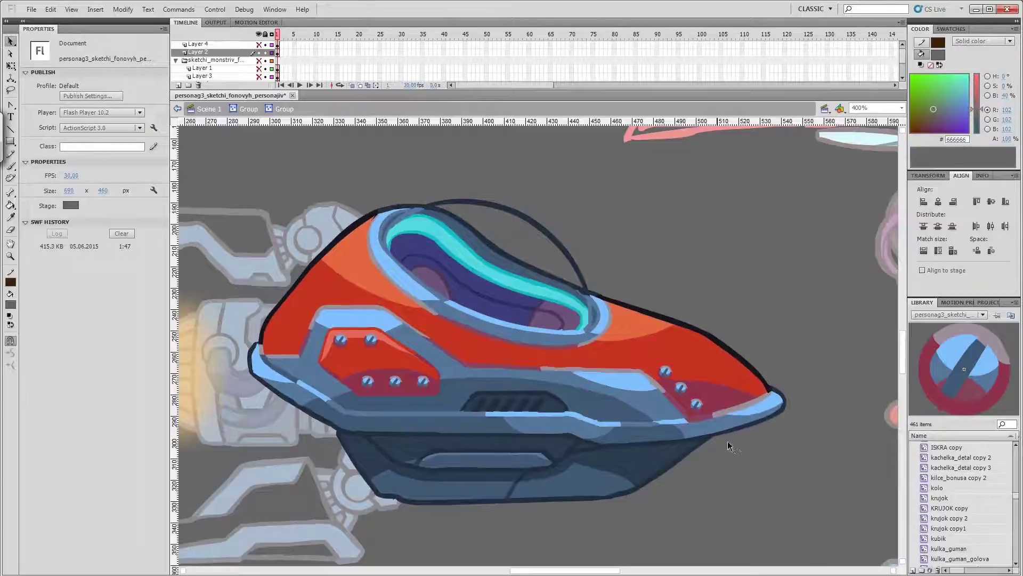
click(653, 446)
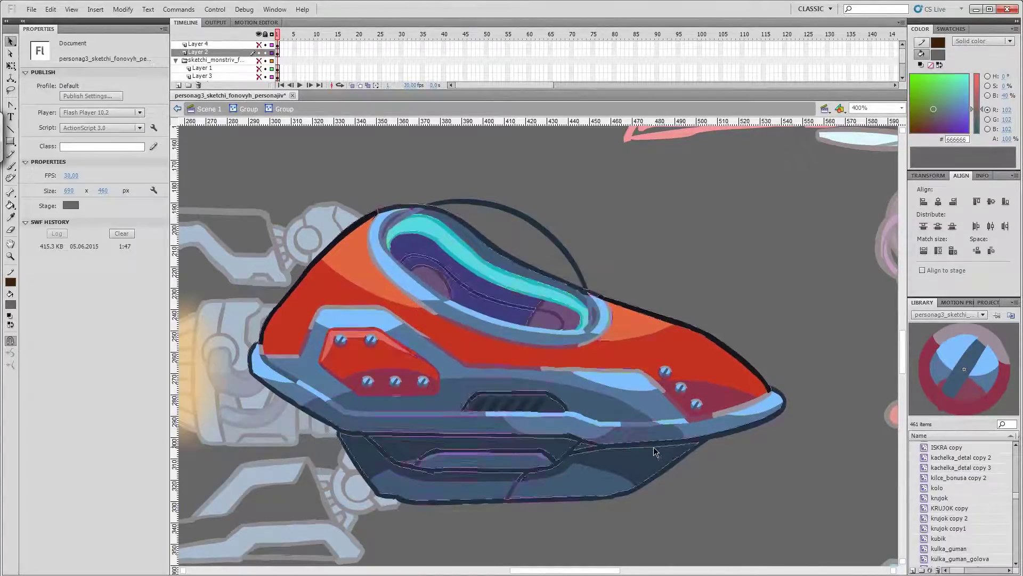
click(766, 331)
Smooth the side panel's upper and rear edges and the outline at the hull's rear corner, and save the document
drag(316, 320, 408, 323)
click(251, 350)
click(288, 291)
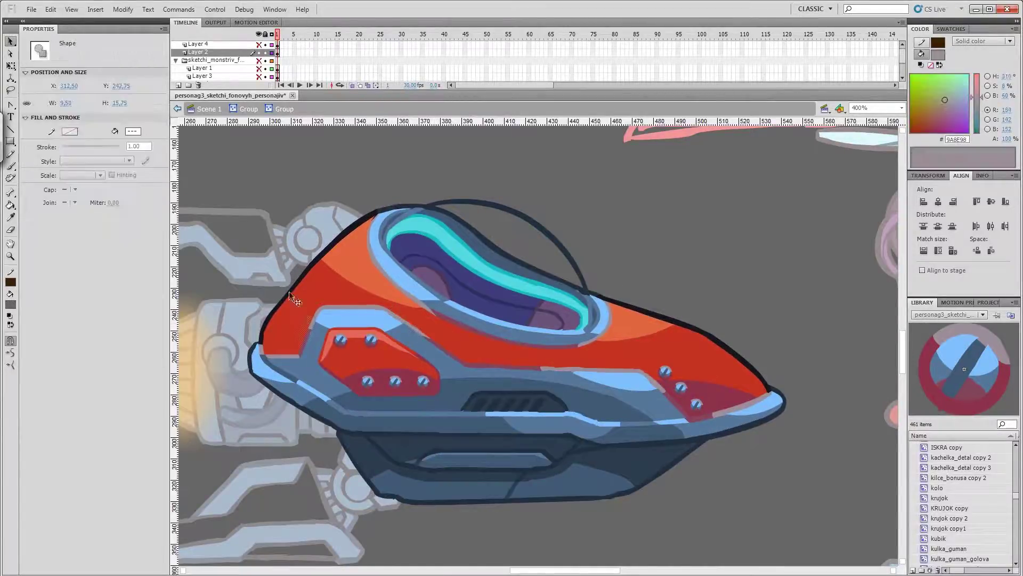
click(256, 344)
key(v)
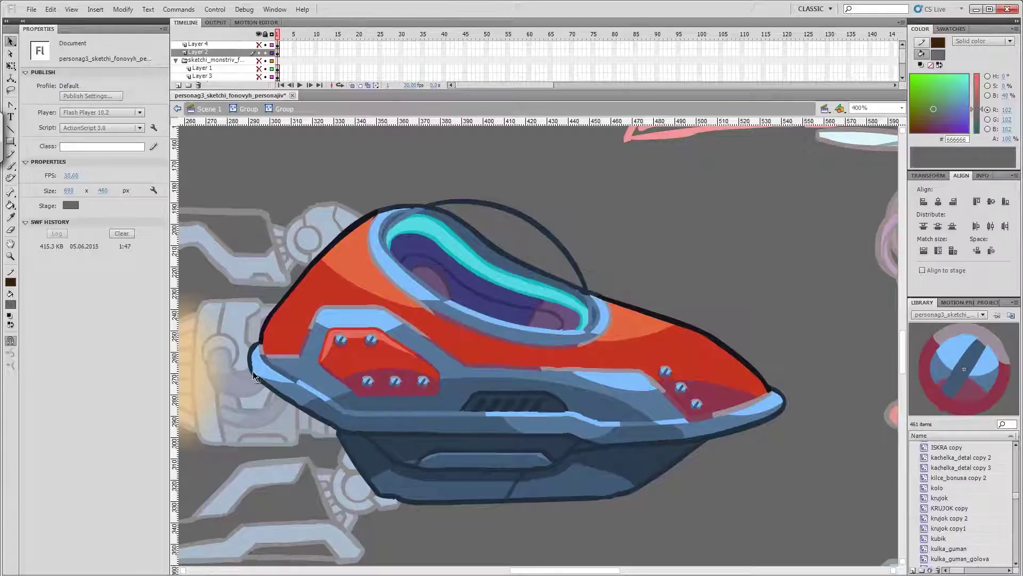
key(Delete)
click(525, 405)
key(ctrl+s)
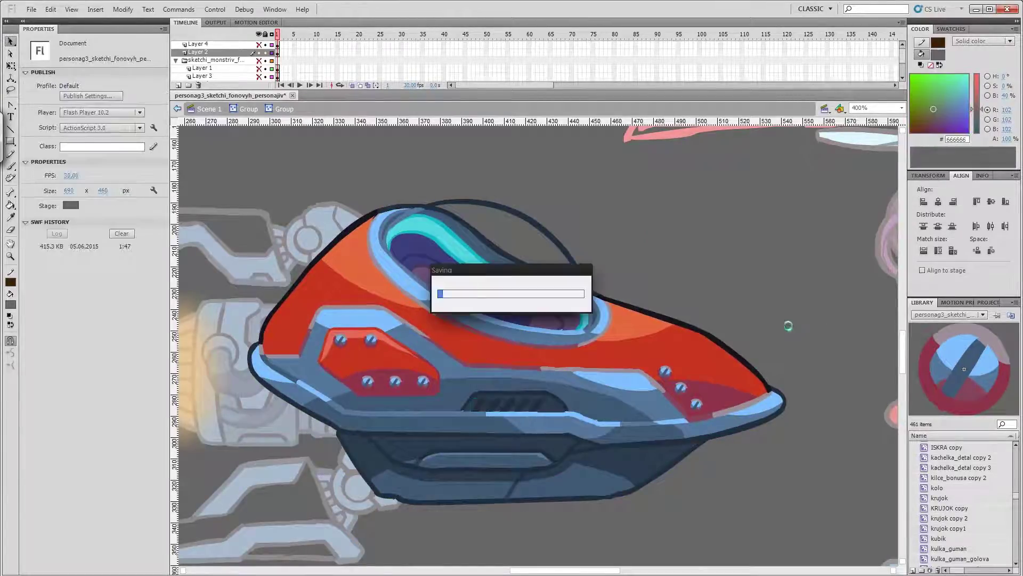
Smooth the seam between the red hull and blue band, the band's highlight line and the lower hull's inner line
drag(490, 353, 616, 278)
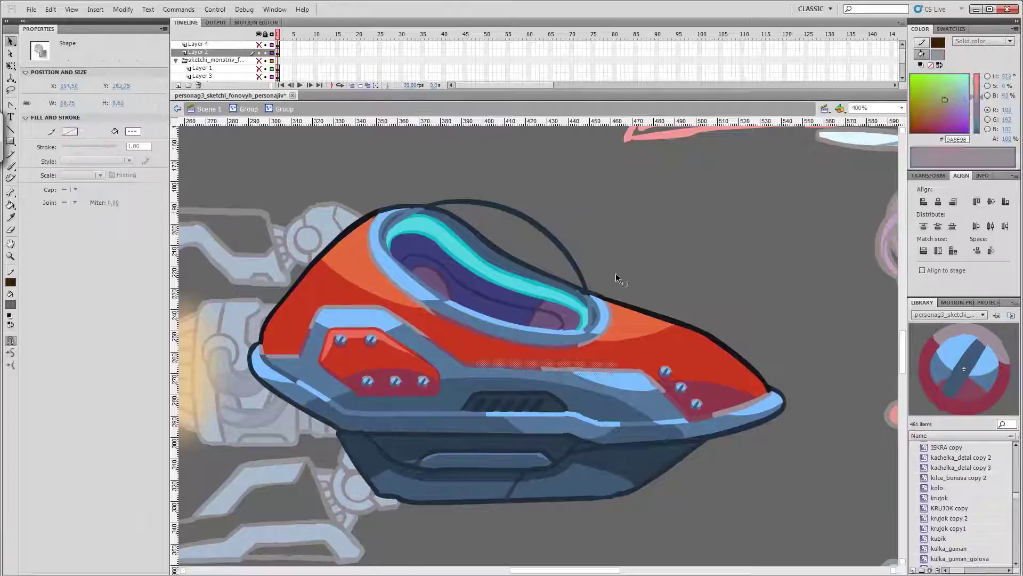
key(v)
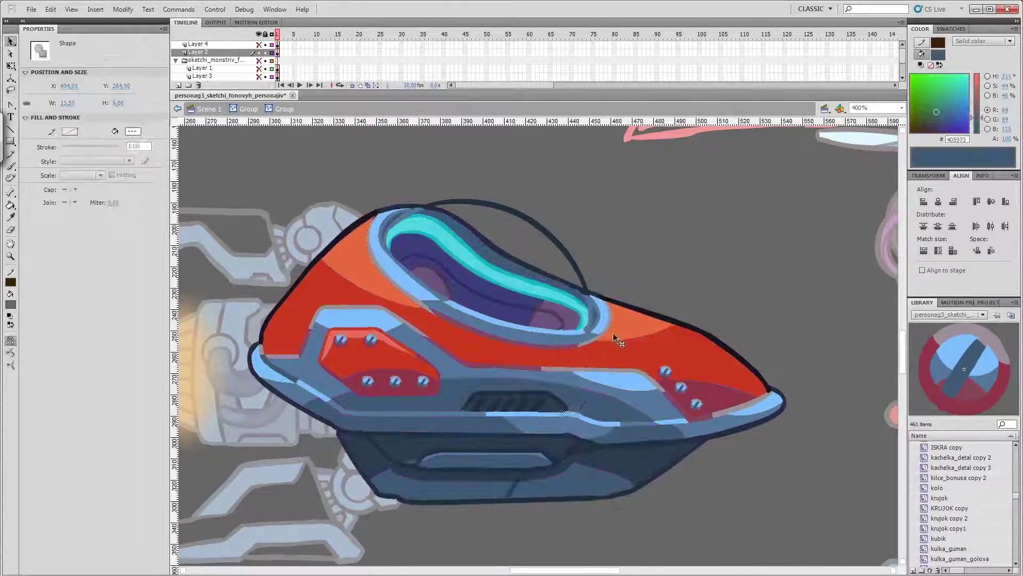
click(375, 474)
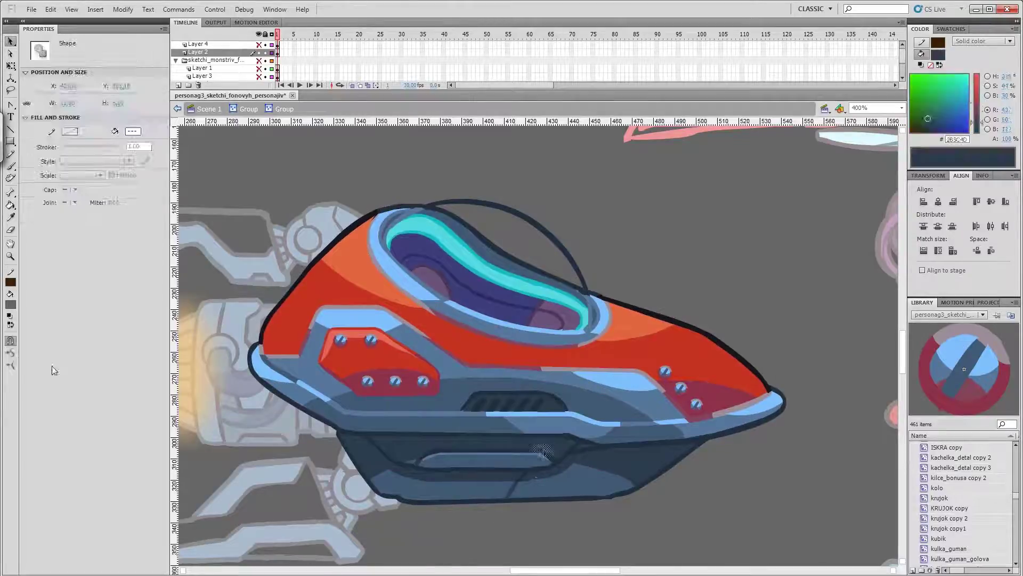
key(Escape)
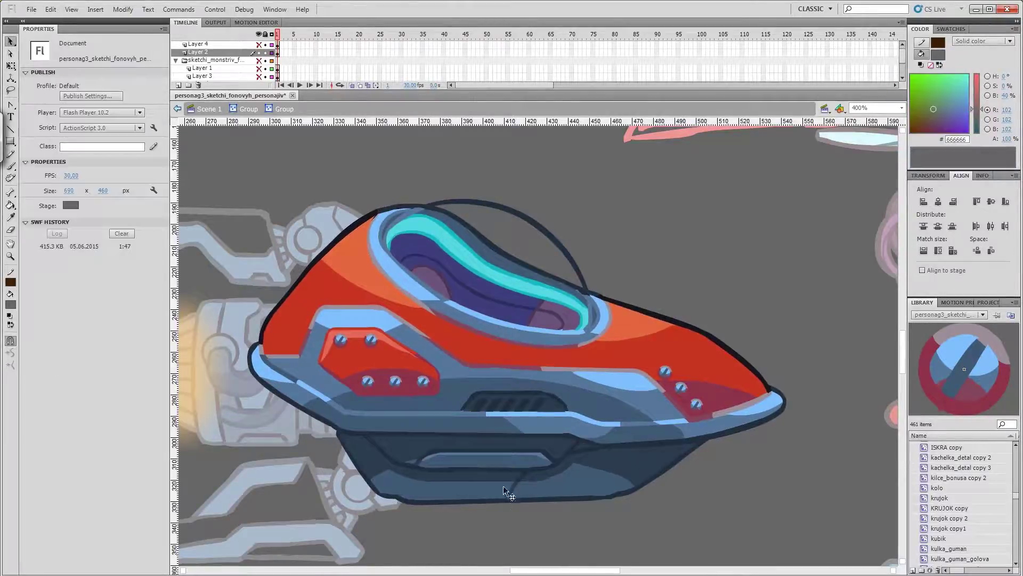
Smooth the lower hull's dividing line and the lower rear edge of the red side panel
mouse_move(527, 466)
mouse_down()
mouse_move(618, 483)
mouse_move(621, 497)
mouse_move(693, 445)
mouse_up()
drag(334, 349, 333, 348)
key(v)
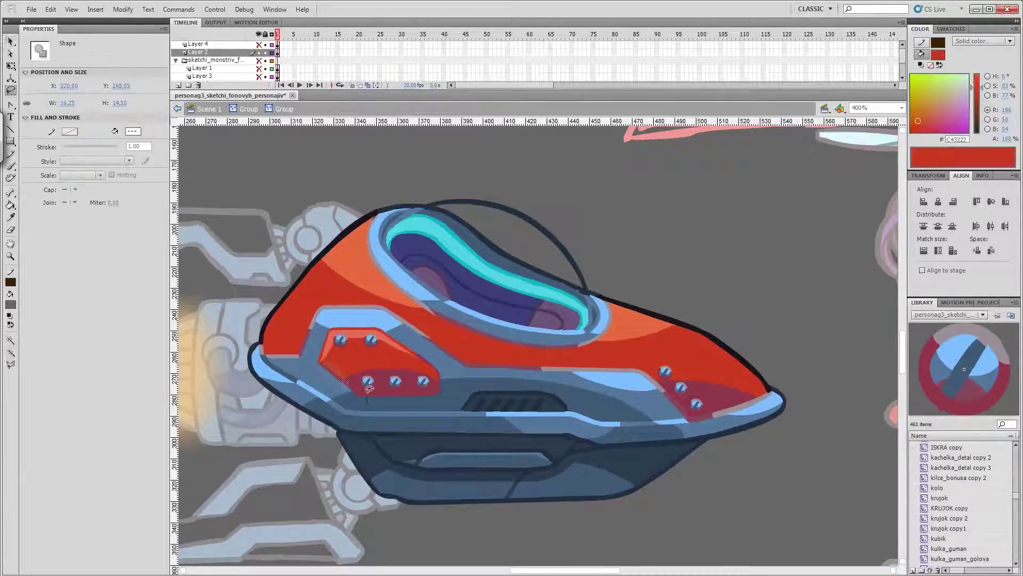
key(Escape)
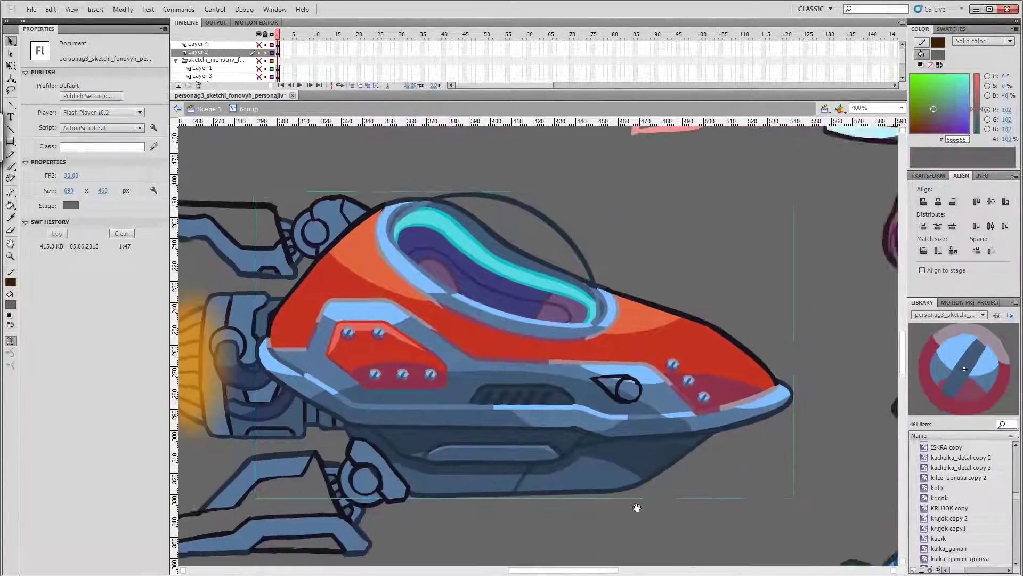
Open the cockpit dome's group, paste the purple glass piece with its glow spots, and position the glows over the seats
double_click(605, 278)
key(ctrl+z)
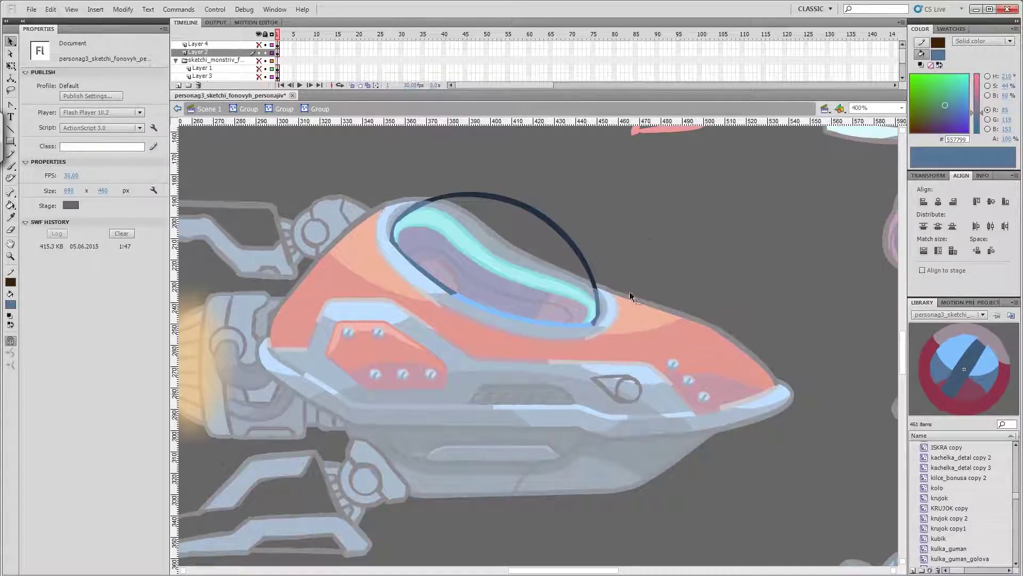
key(ctrl+v)
key(q)
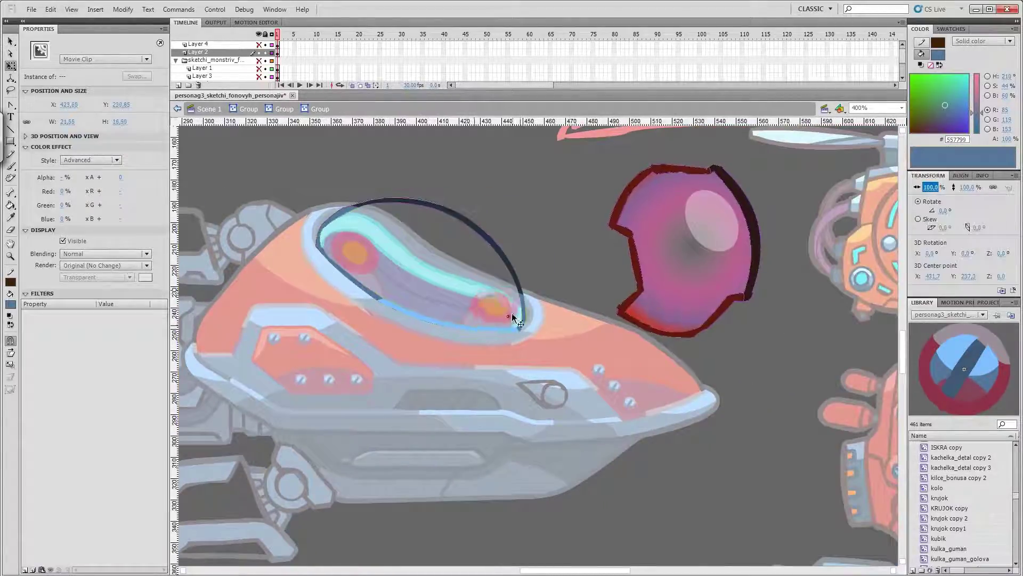
drag(512, 313, 459, 250)
Rotate and stretch the translucent kolo ellipse into a highlight on the upper dome, and resize the glow spots at both seats
double_click(800, 480)
drag(181, 386, 150, 359)
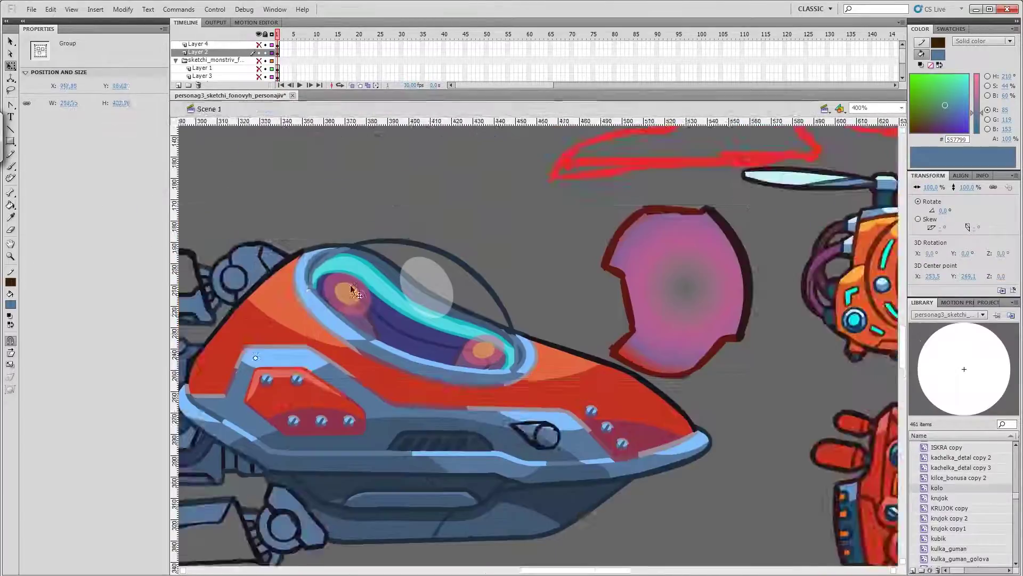
double_click(388, 217)
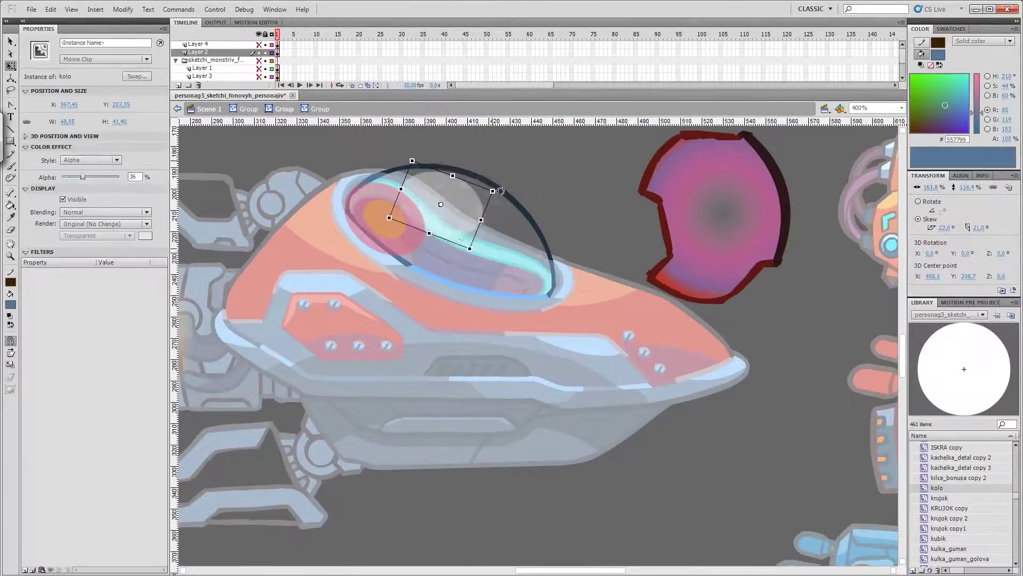
click(389, 216)
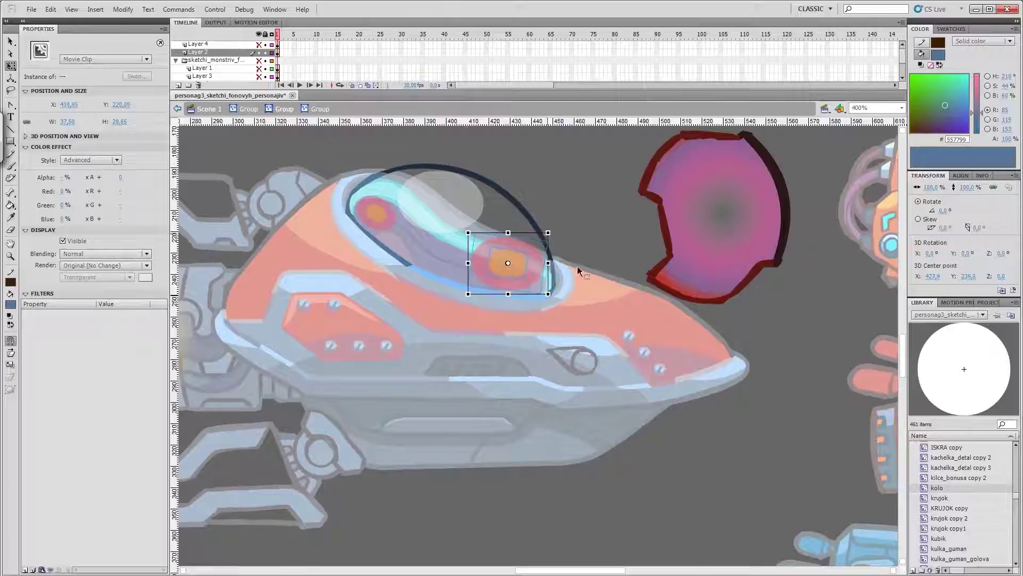
Fill the cockpit dome with the radial gradient sampled from the purple glass piece
click(716, 242)
key(k)
click(460, 259)
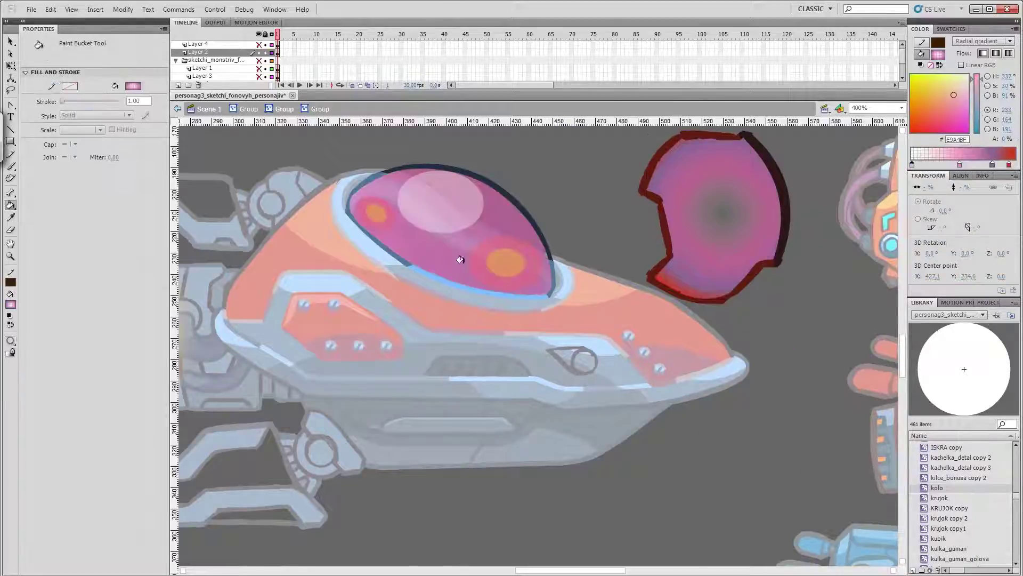
click(445, 258)
Transform the dome's radial gradient so its clear center sits mid-dome and its red edge reaches both ends
key(f)
click(445, 258)
scroll(480, 320, up, 3)
drag(605, 329, 530, 335)
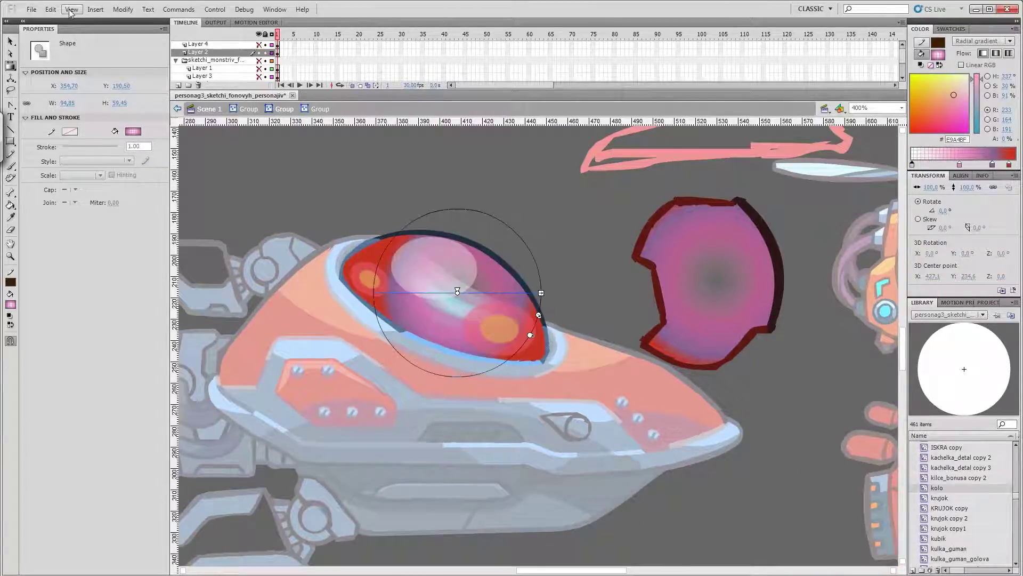
Shift the dome's radial gradient toward the nose, tilt it along the dome's slope and stretch it to cover the glass
click(71, 9)
drag(553, 294, 585, 311)
drag(457, 292, 484, 279)
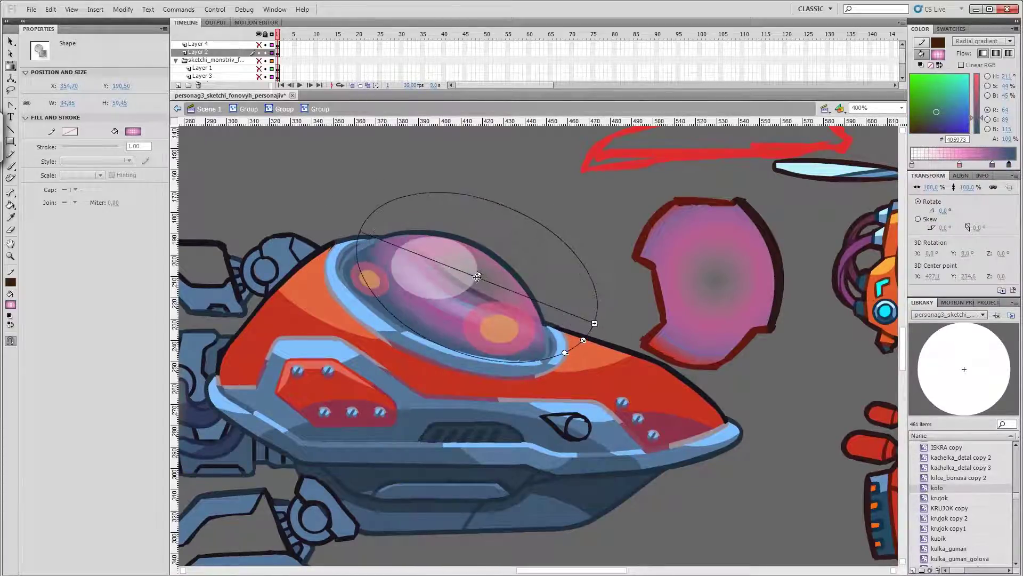
Color the gradient's outermost stop blue 557799 and add a light blue 81BFFD stop just inside it
click(967, 88)
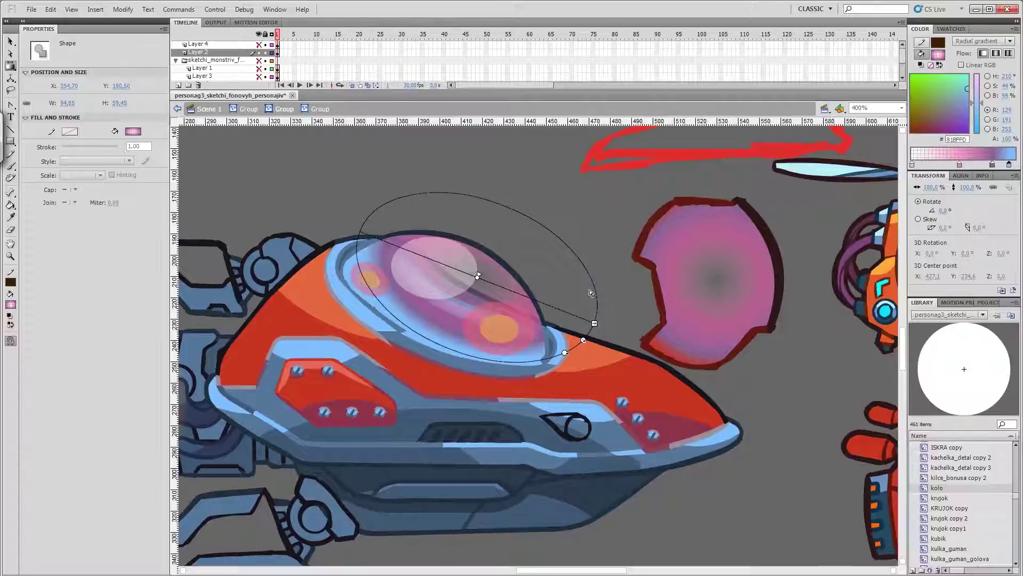
double_click(1010, 165)
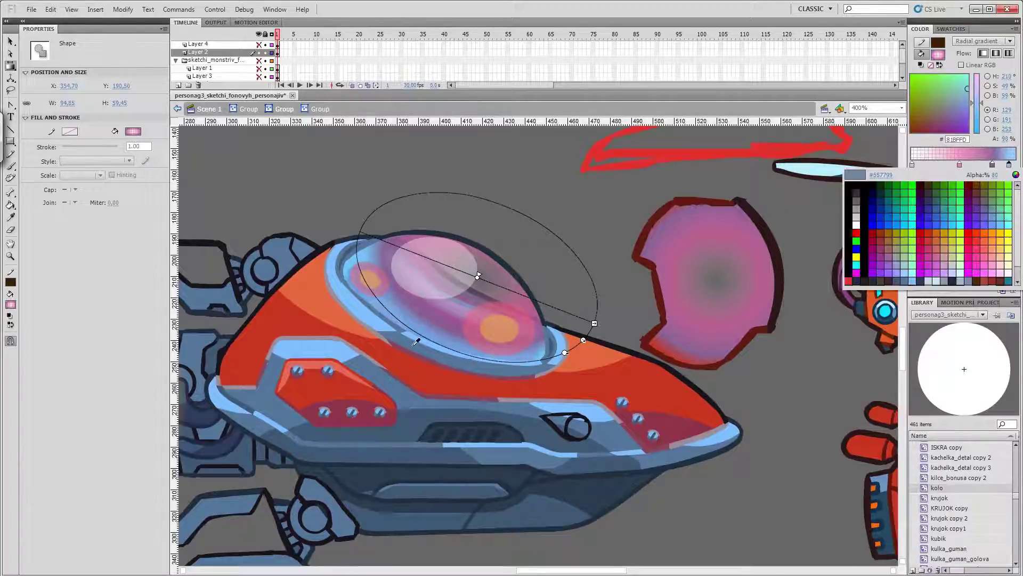
click(967, 226)
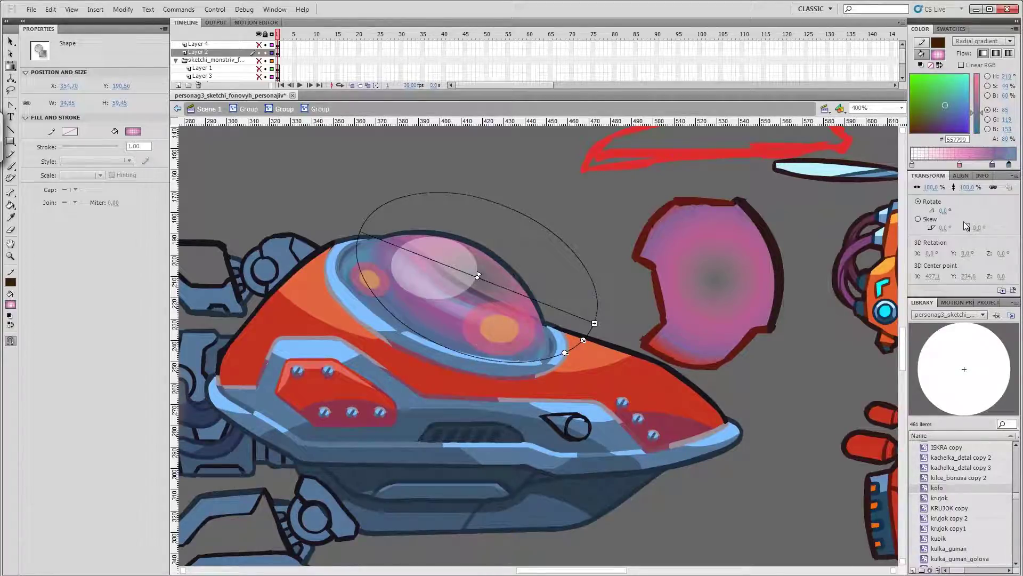
click(1006, 164)
Center the gradient on the dome and narrow it so the light blue ring follows the glass edge
drag(470, 272, 457, 277)
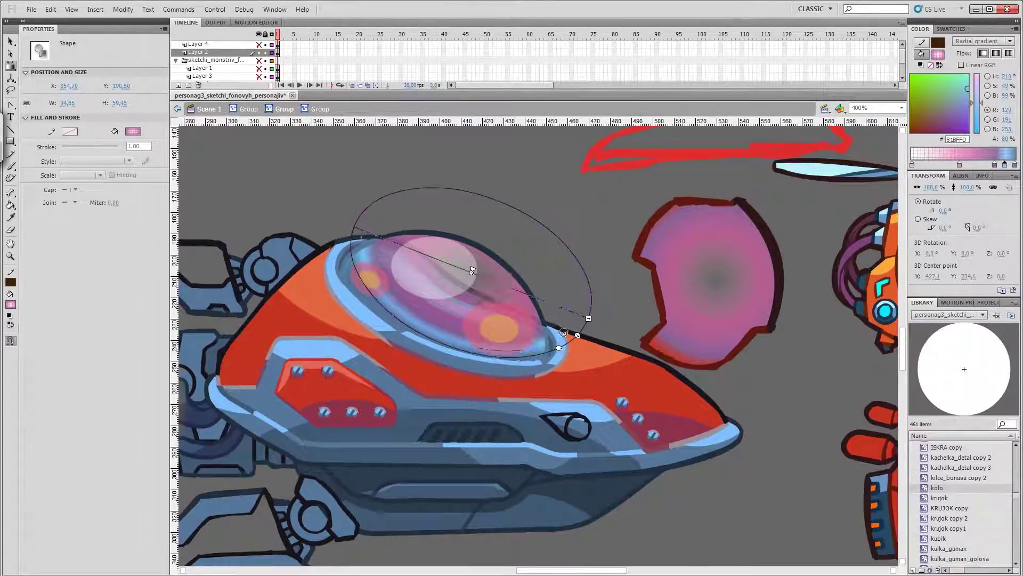
drag(576, 325, 547, 315)
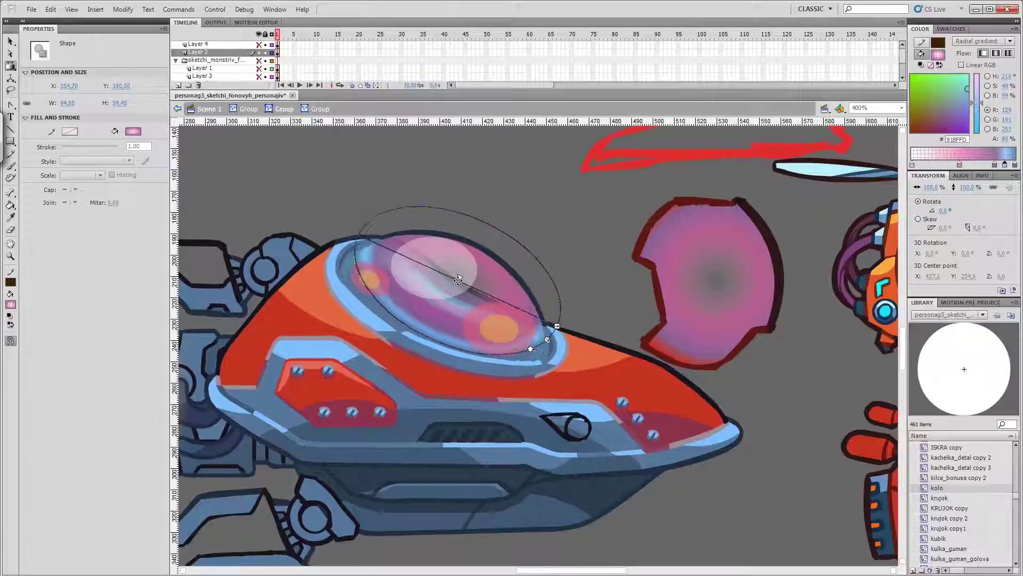
drag(458, 280, 457, 278)
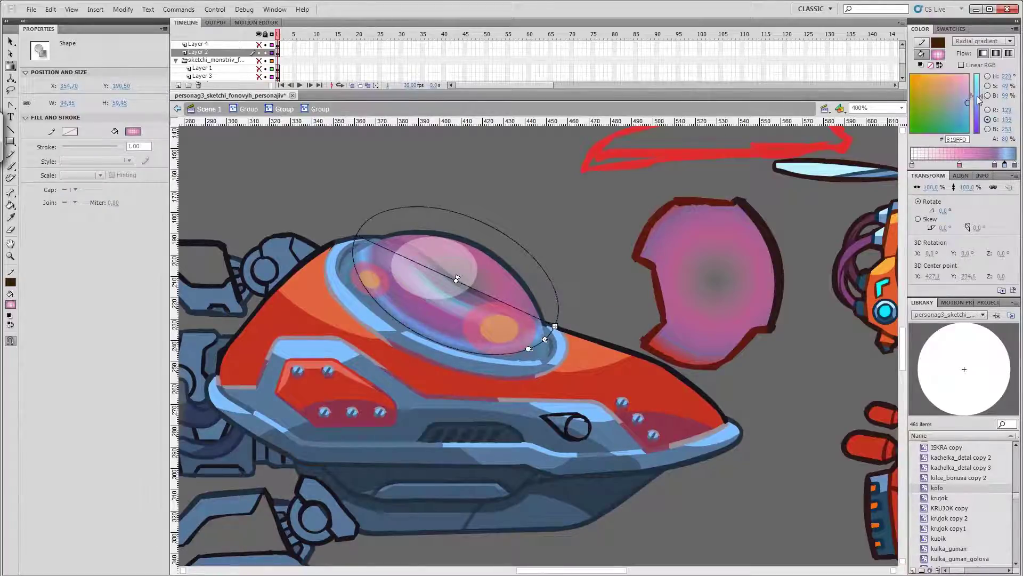
Shift the gradient's light blue stop to violet-blue 818CFD and set its alpha to 100%
click(1013, 163)
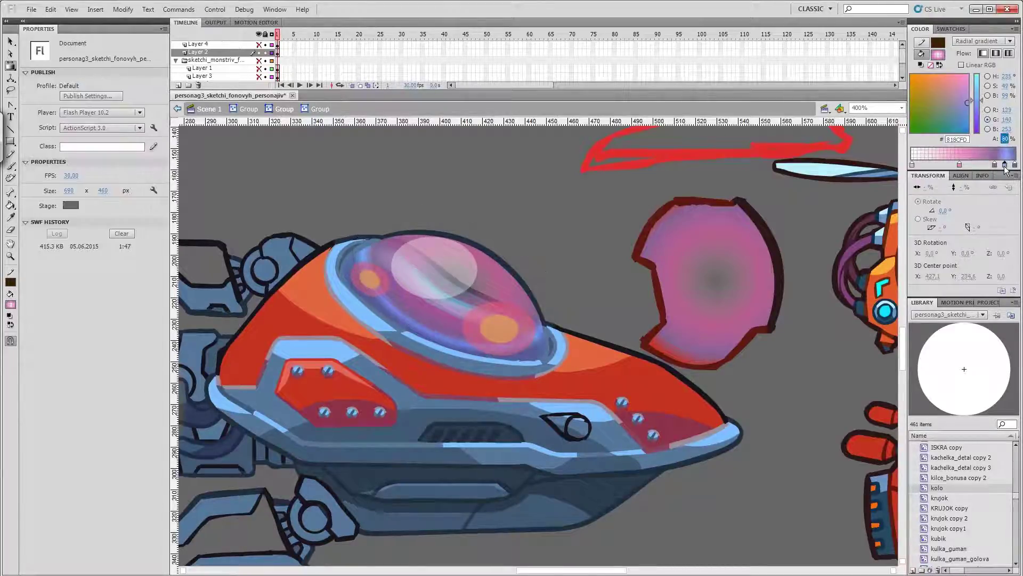
click(1005, 164)
click(1005, 139)
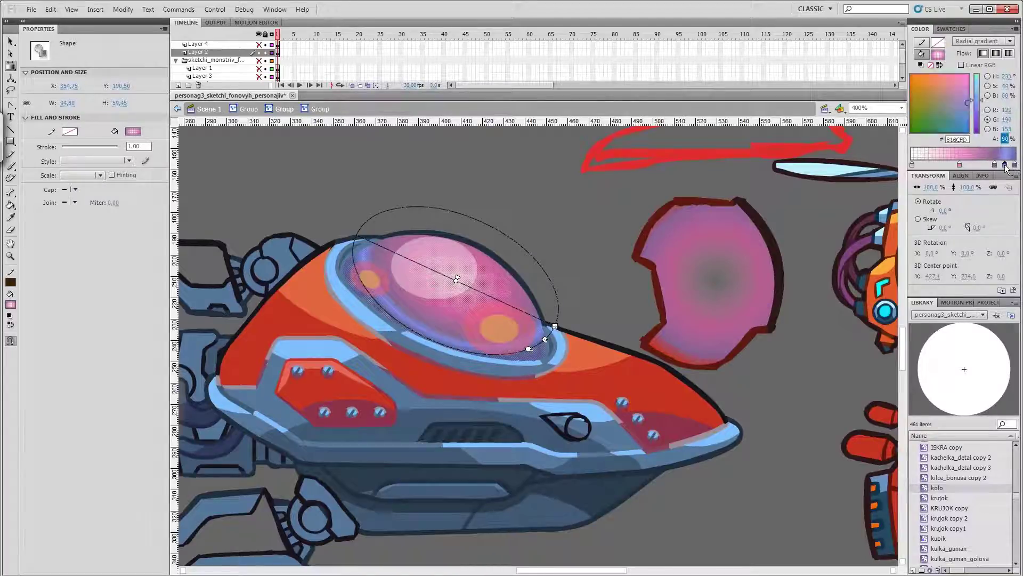
text(100)
key(Return)
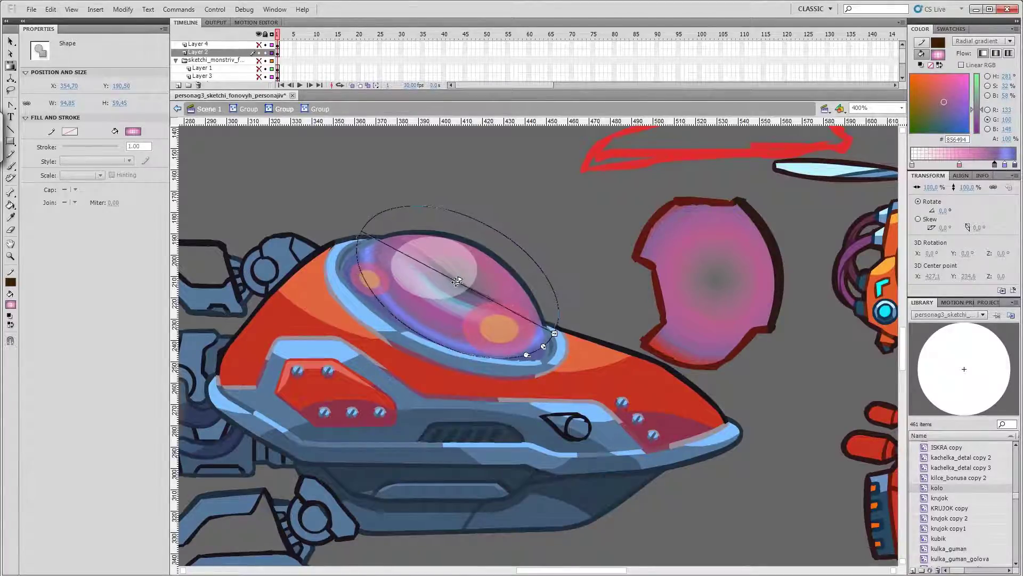
Leave the cockpit dome's group and save the document
click(571, 228)
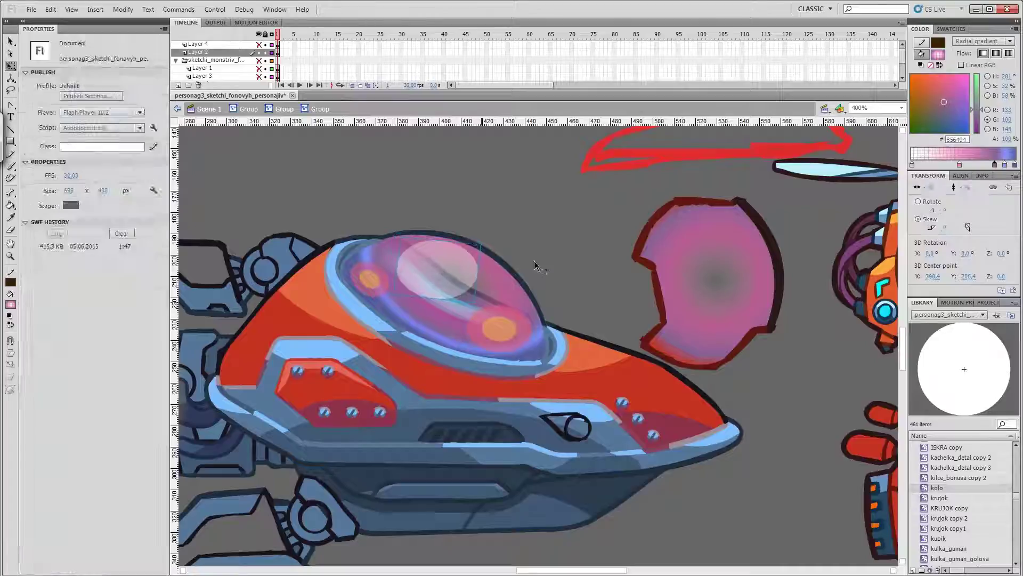
scroll(670, 308, down, 3)
scroll(640, 427, left, 5)
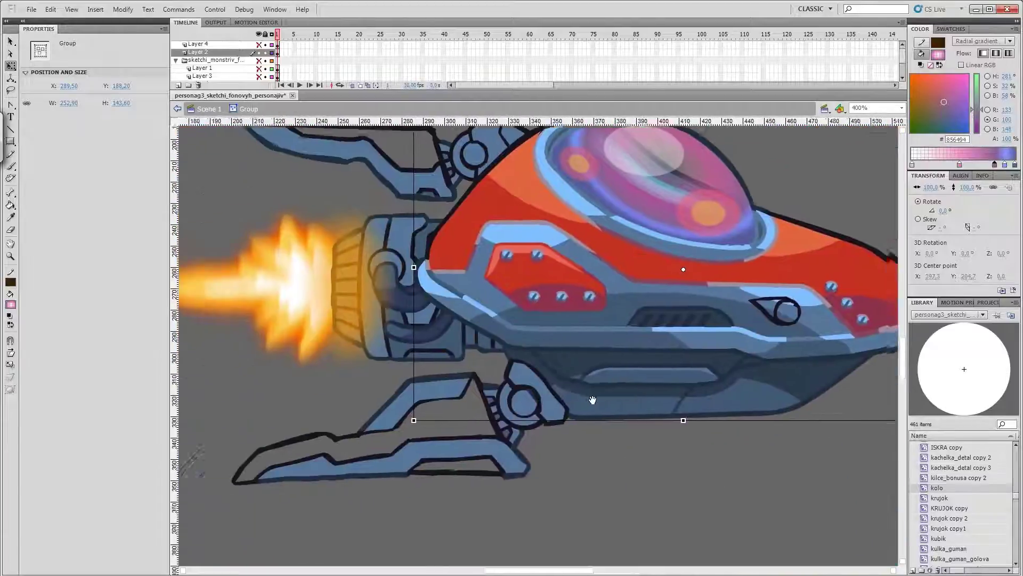
key(ctrl+s)
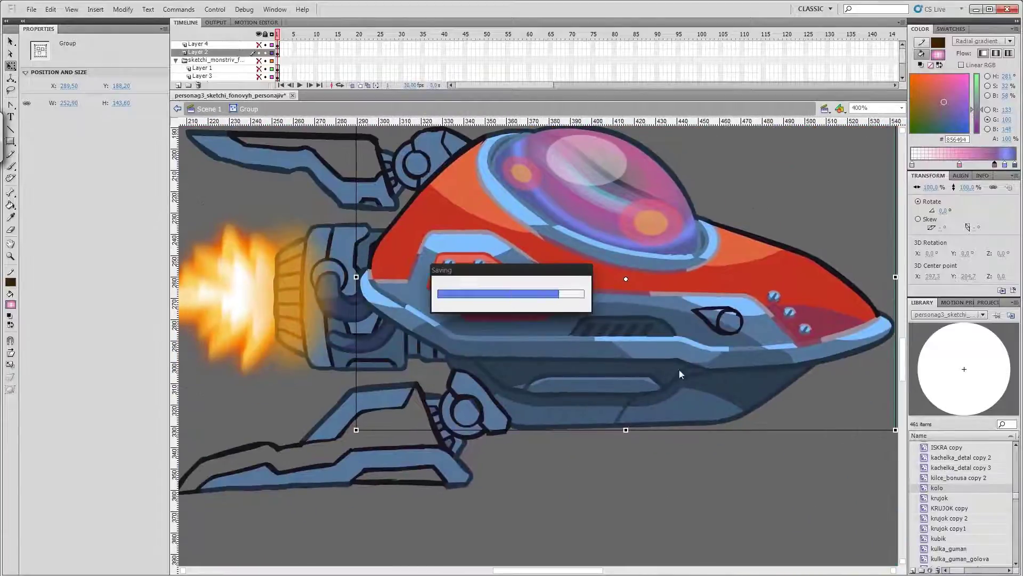
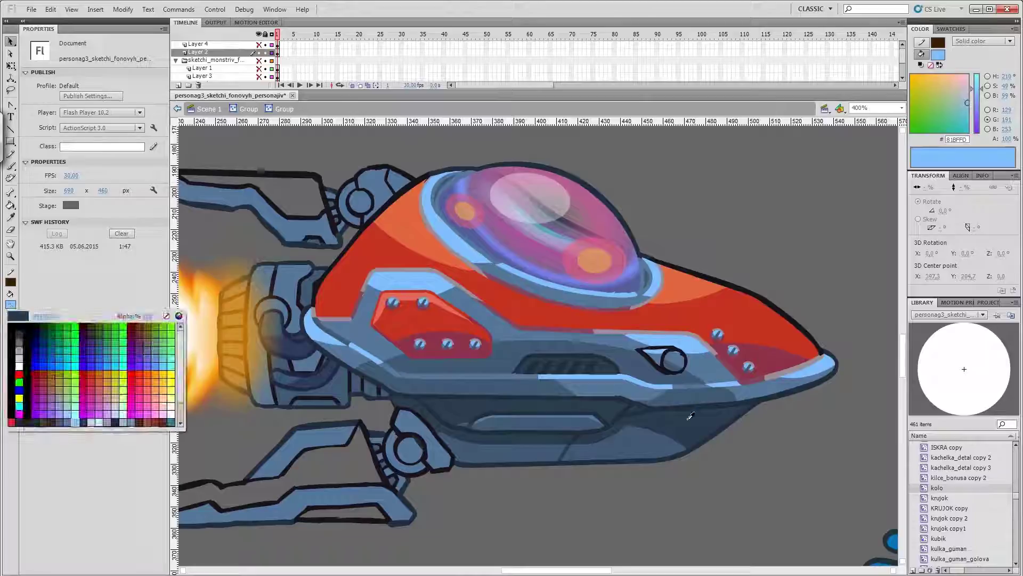
Recolor the small round lamp near the hull's nose with sampled blues for its socket and turquoise 54DAE0 for its lens
click(647, 355)
key(v)
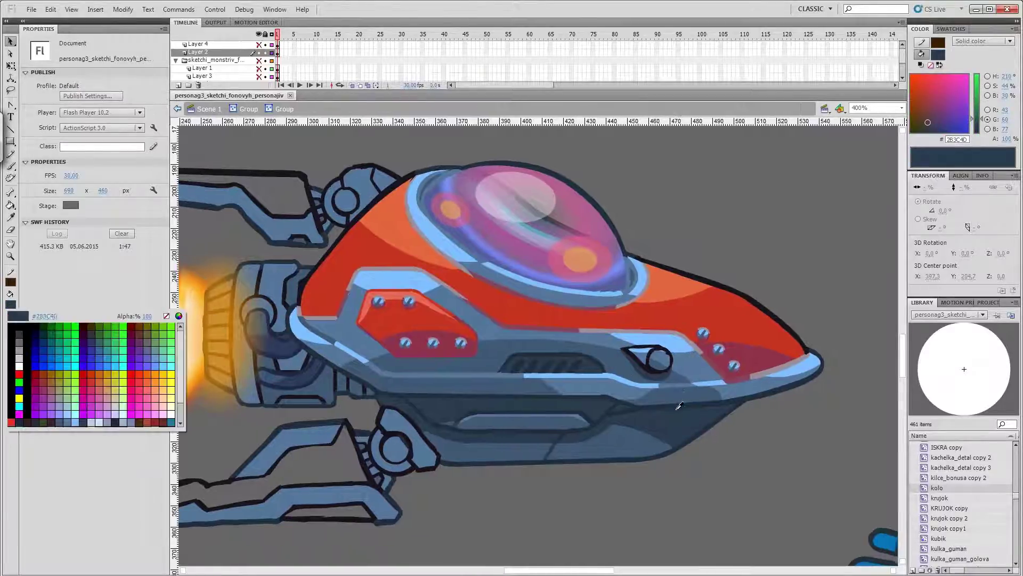
click(649, 364)
key(b)
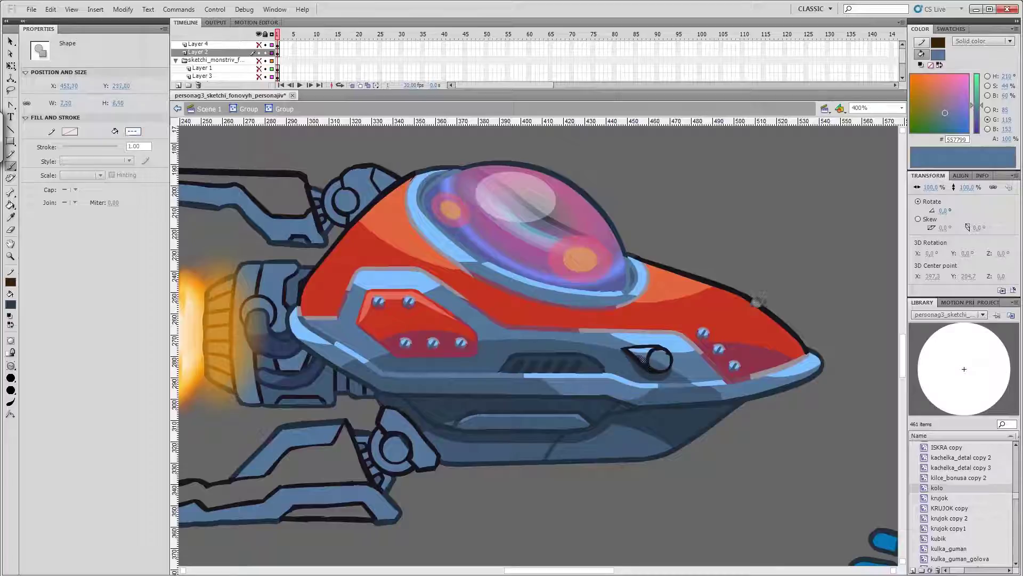
drag(624, 349, 665, 375)
key(v)
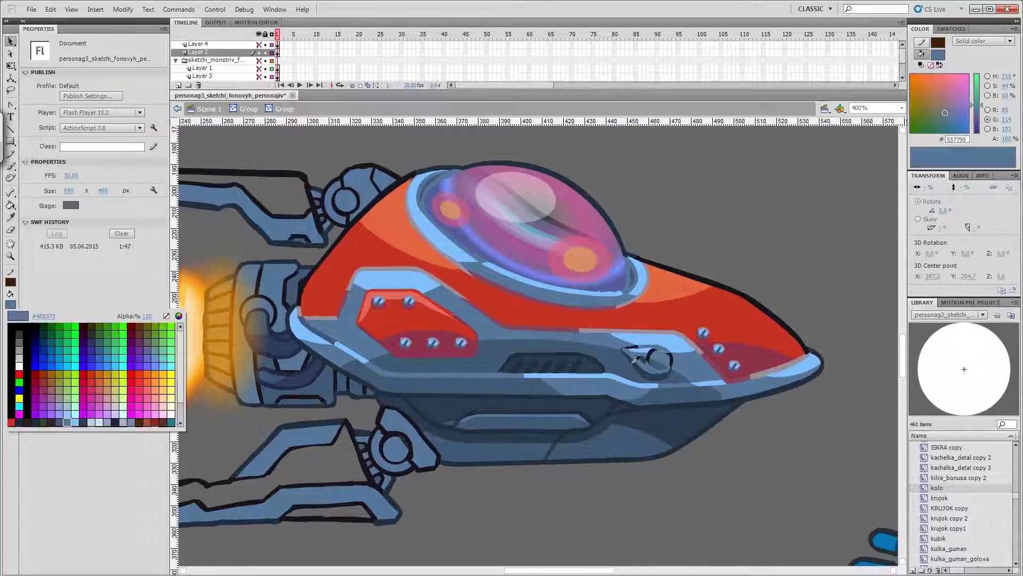
click(660, 337)
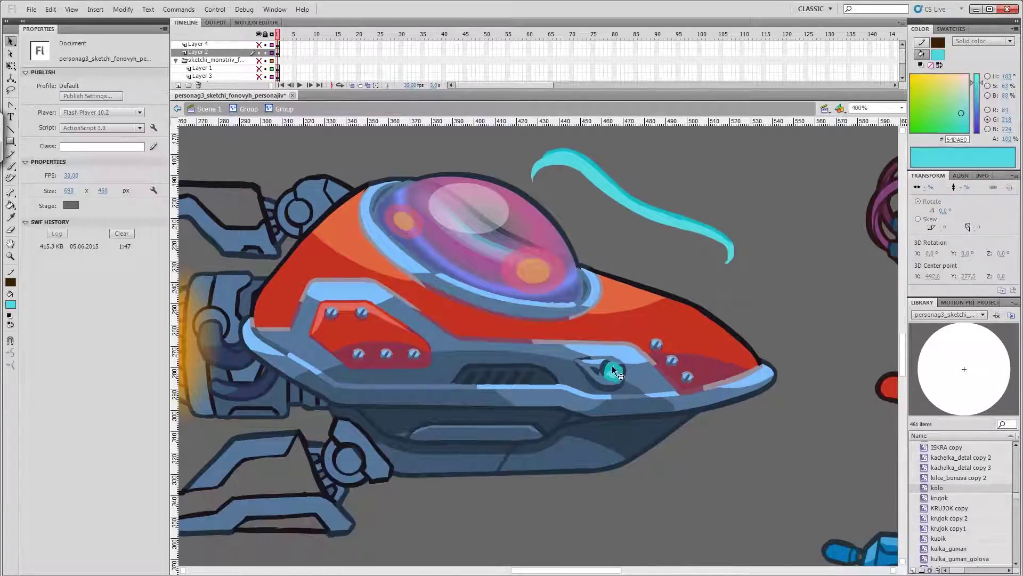
Shade the rim of the lamp's lens with darker turquoise 15BCC4 and leave its group
key(b)
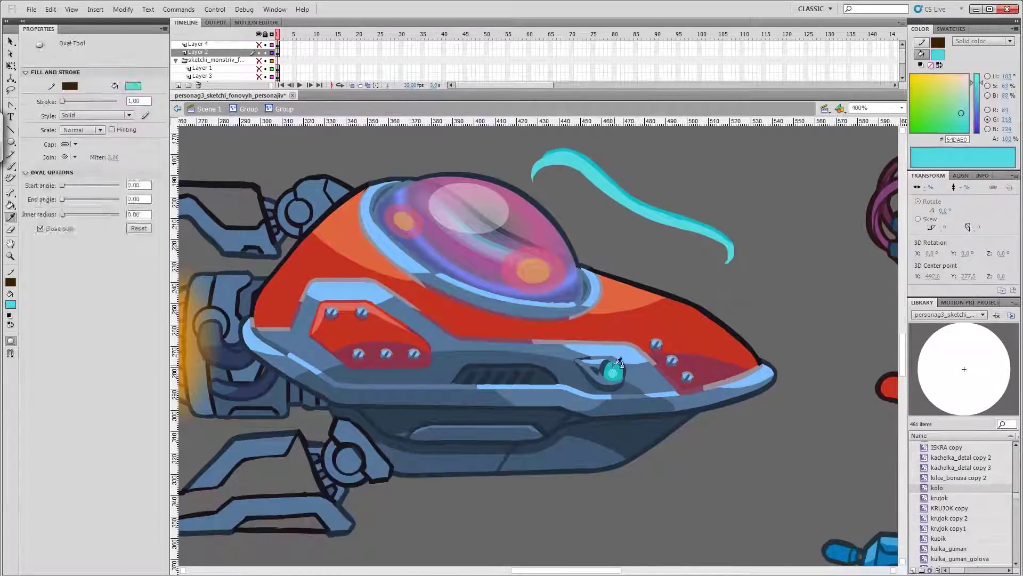
key(l)
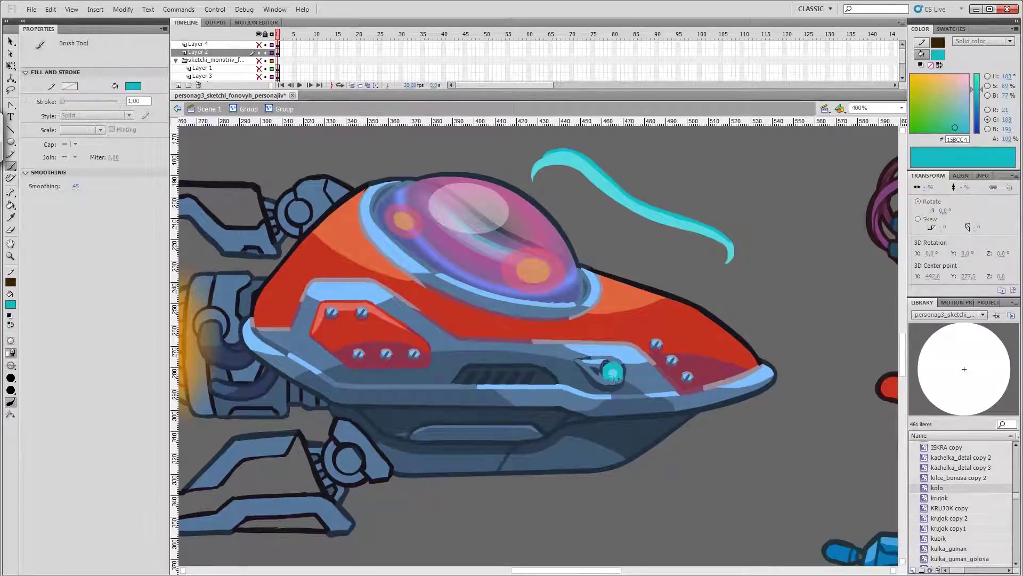
mouse_move(578, 357)
mouse_down()
mouse_move(608, 357)
mouse_move(590, 366)
mouse_up()
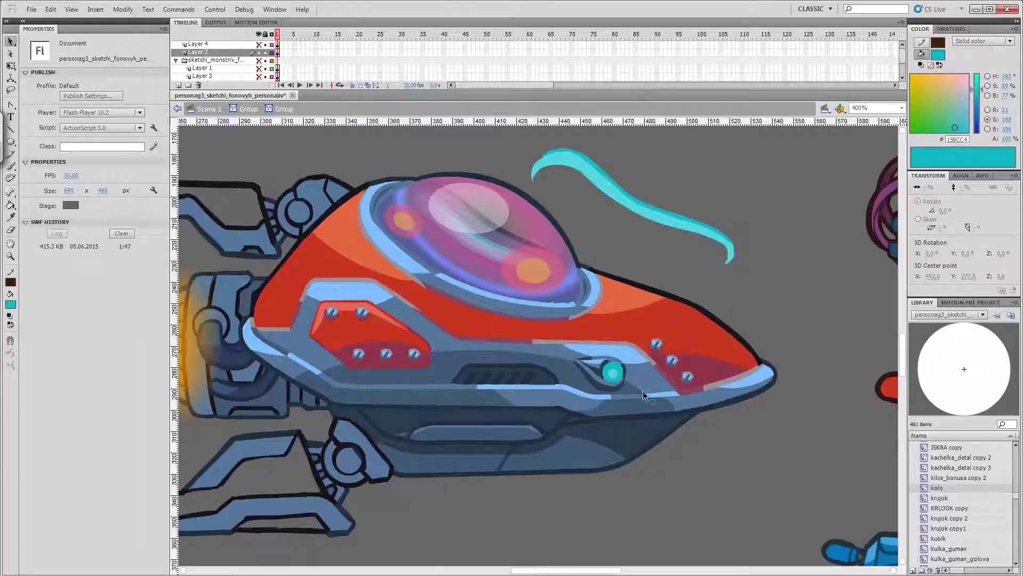
key(v)
double_click(590, 165)
click(902, 108)
click(861, 160)
text(120)
key(Return)
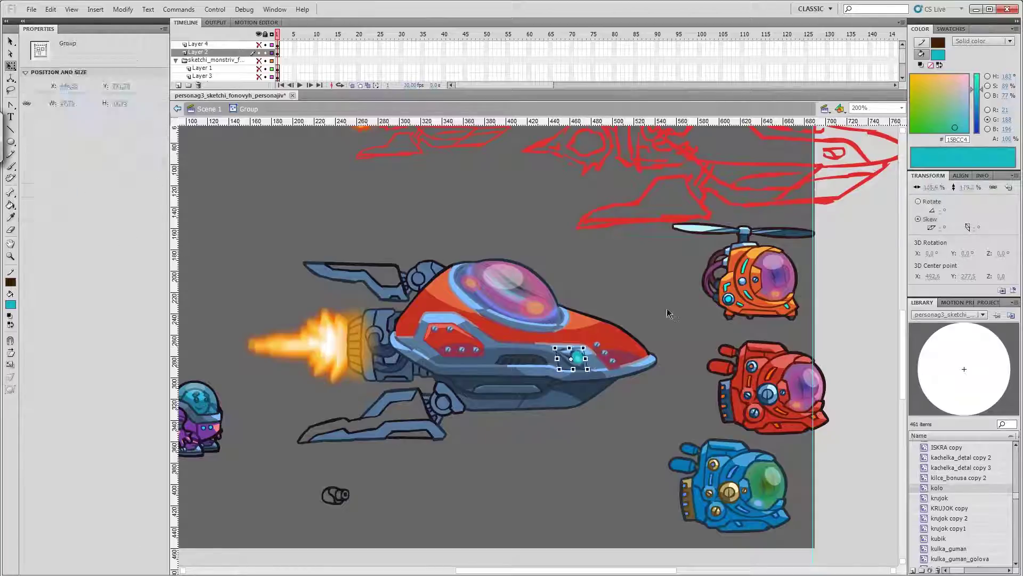
double_click(573, 362)
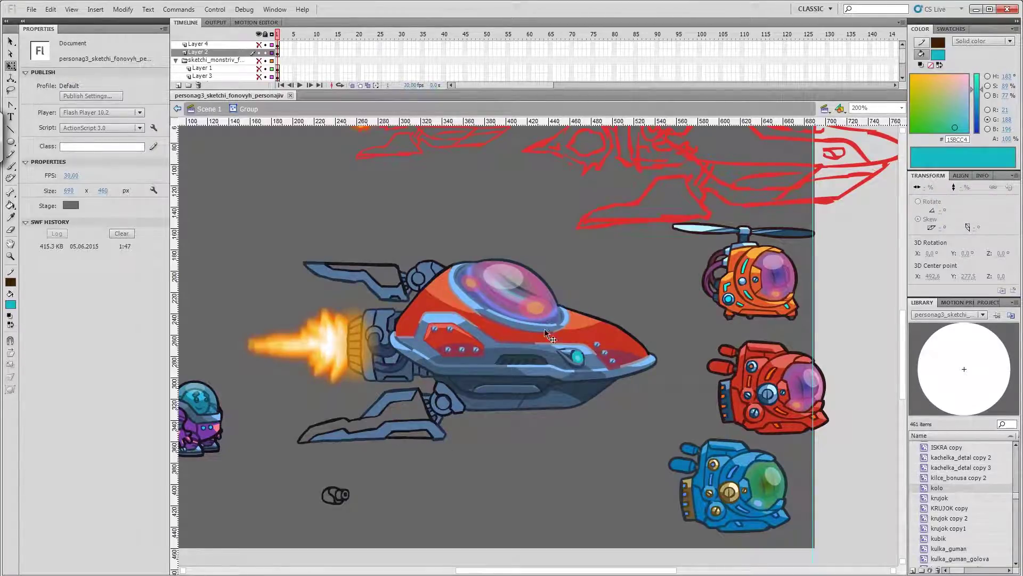
Open the upper rear wing's group and fill its empty panel with orange E1663F
key(ctrl+equal)
click(486, 300)
key(b)
drag(391, 257, 387, 241)
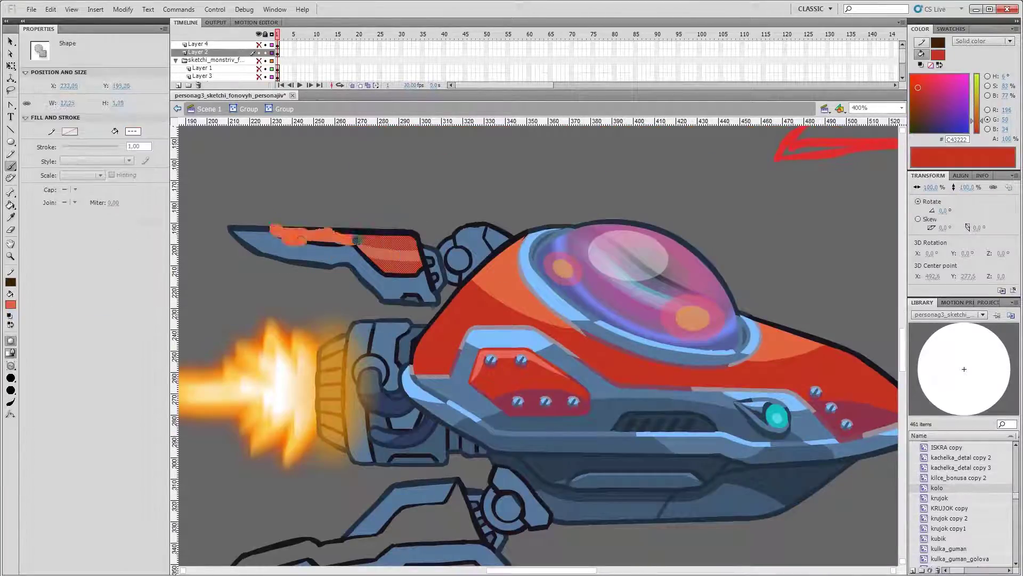
key(i)
click(373, 240)
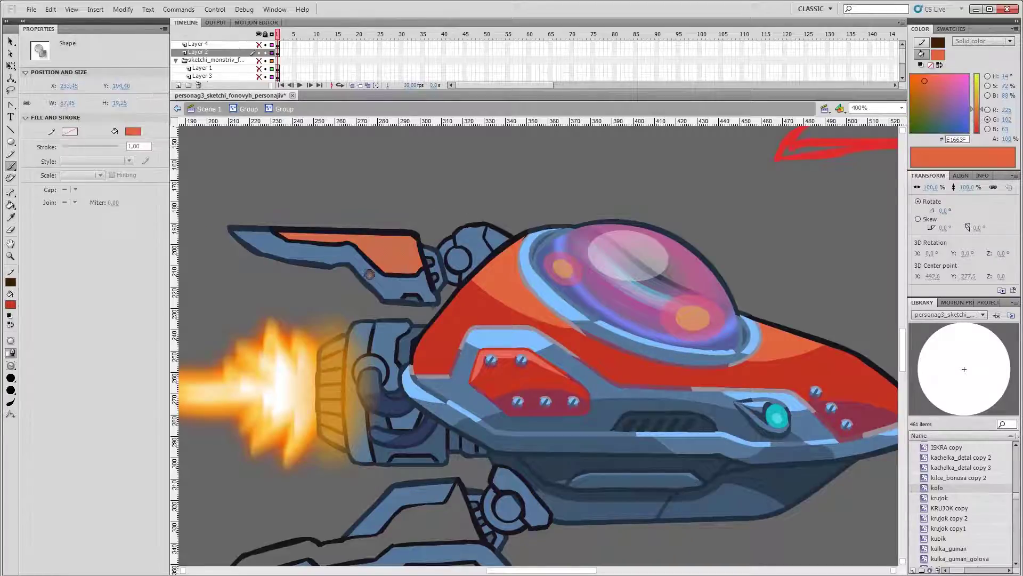
Shade the lower part of the wing's orange panel red C42222 and edge the frame below it with grey 9A8E98
key(v)
click(10, 305)
key(Escape)
click(459, 198)
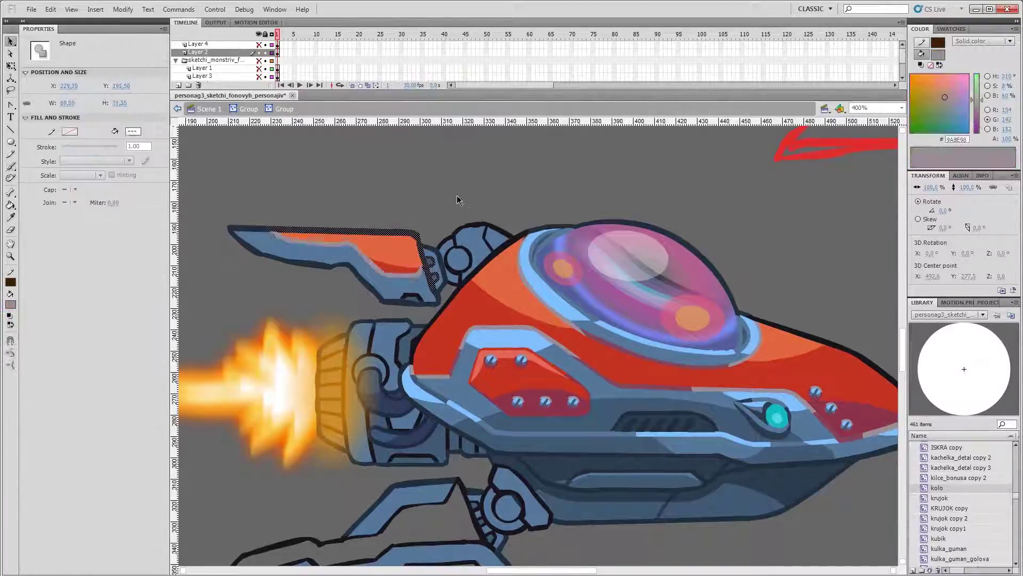
key(ctrl+s)
Add light blue 81BFFD highlights and darker blue shading to the upper wing's blue frame
click(10, 305)
key(ctrl+z)
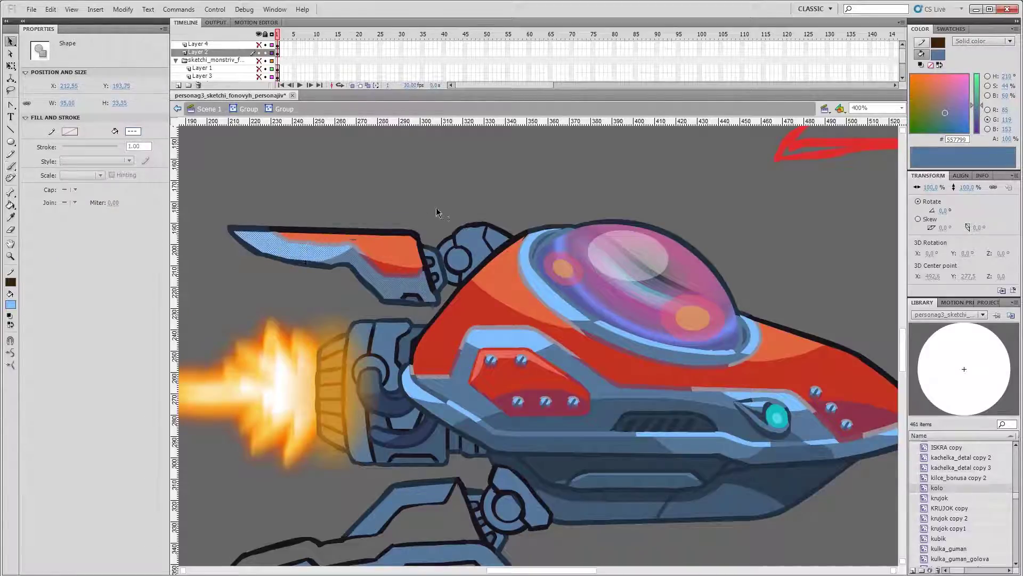
click(10, 205)
click(10, 304)
click(404, 297)
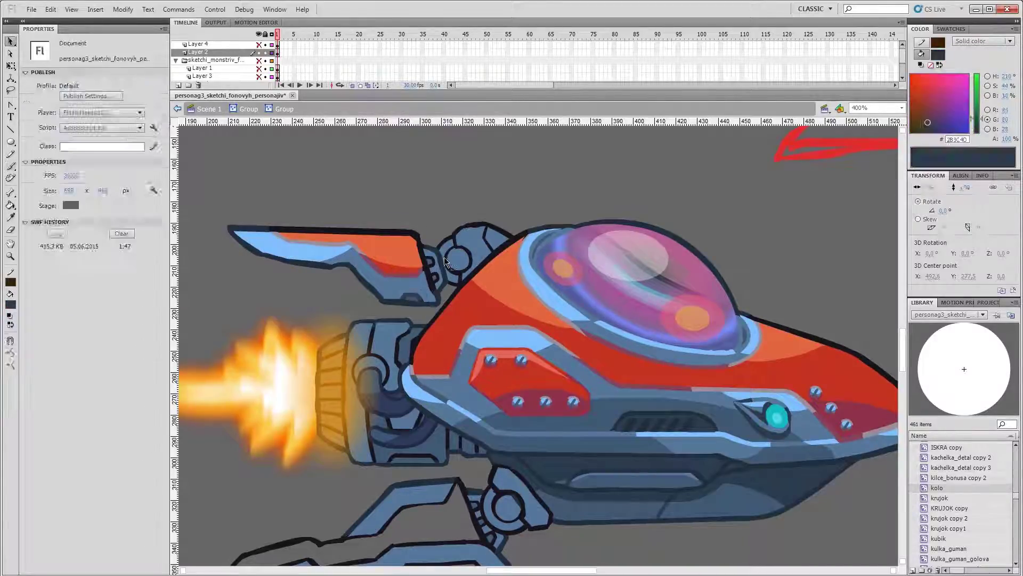
Darken the struts joining the upper wing to its joint and brush light blue 81BFFD highlights on them
key(v)
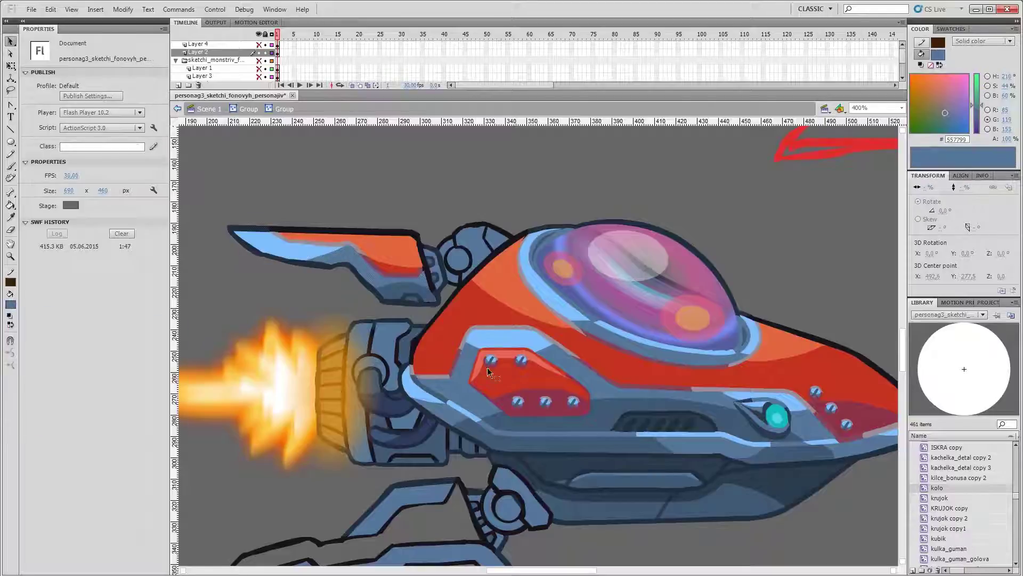
key(ctrl+z)
key(v)
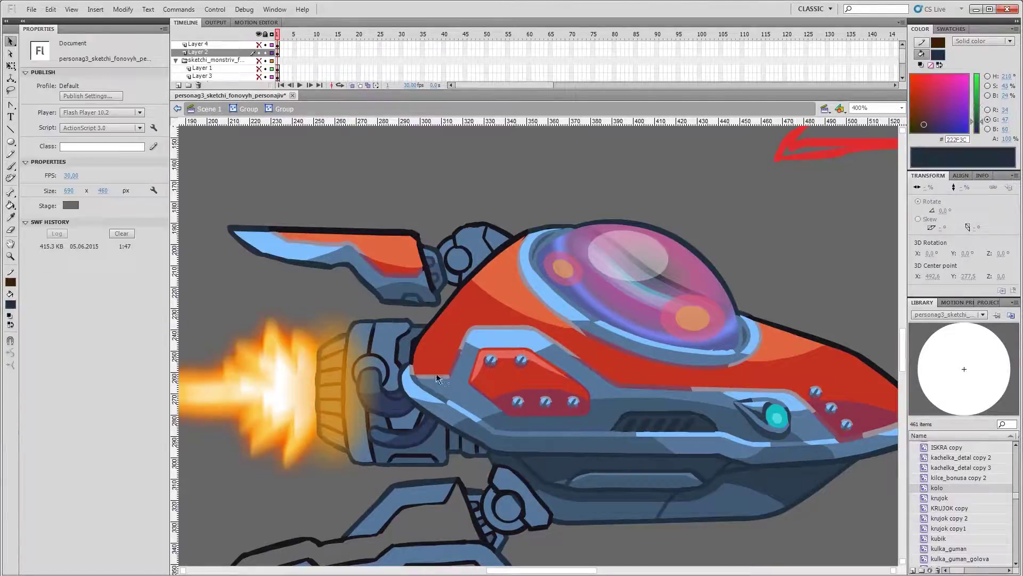
click(10, 304)
click(671, 433)
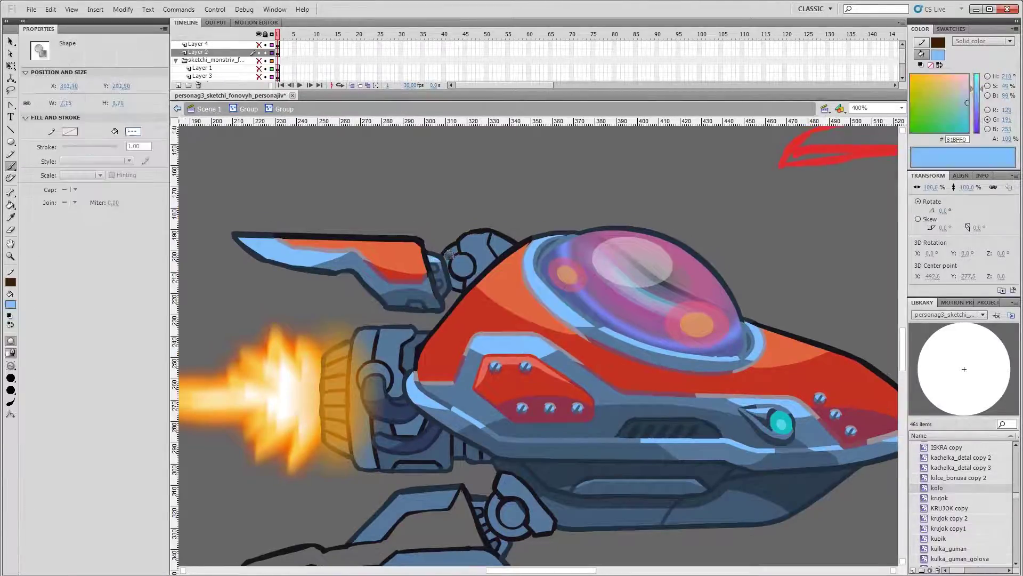
Recolor the black outlines along the wing's orange panel and the red hull with dark red
click(10, 305)
click(320, 237)
key(b)
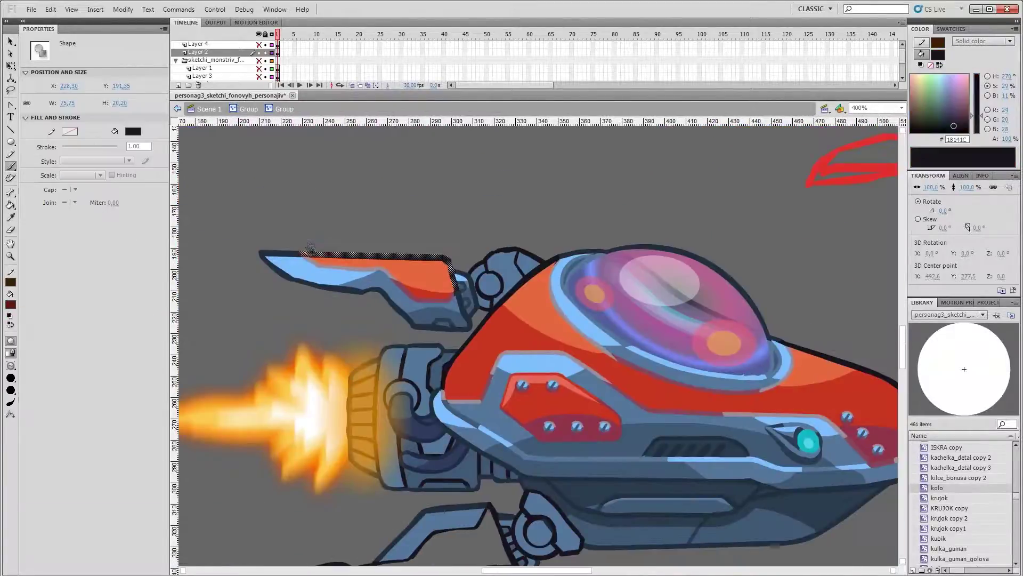
drag(448, 254, 451, 257)
key(v)
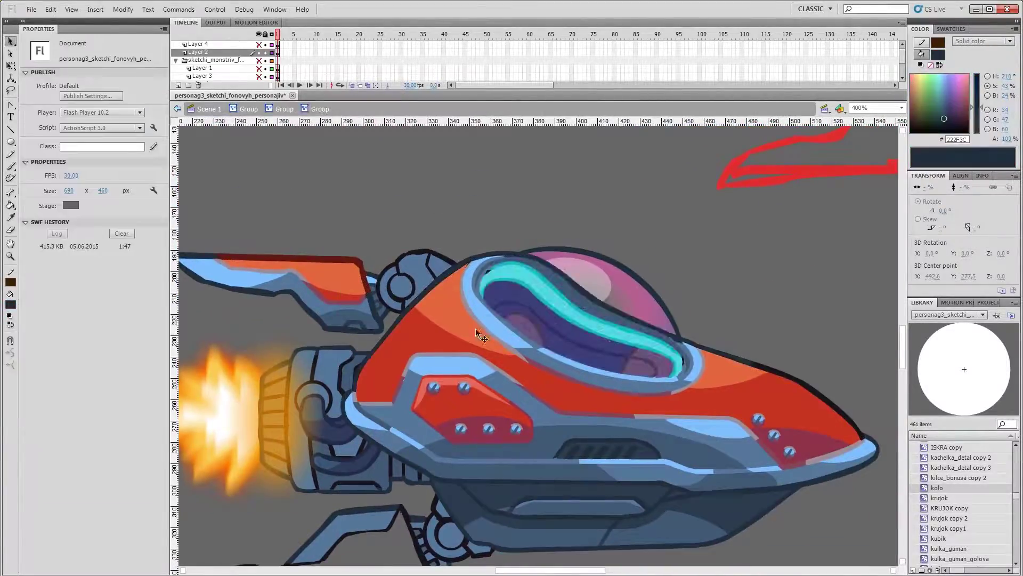
key(u)
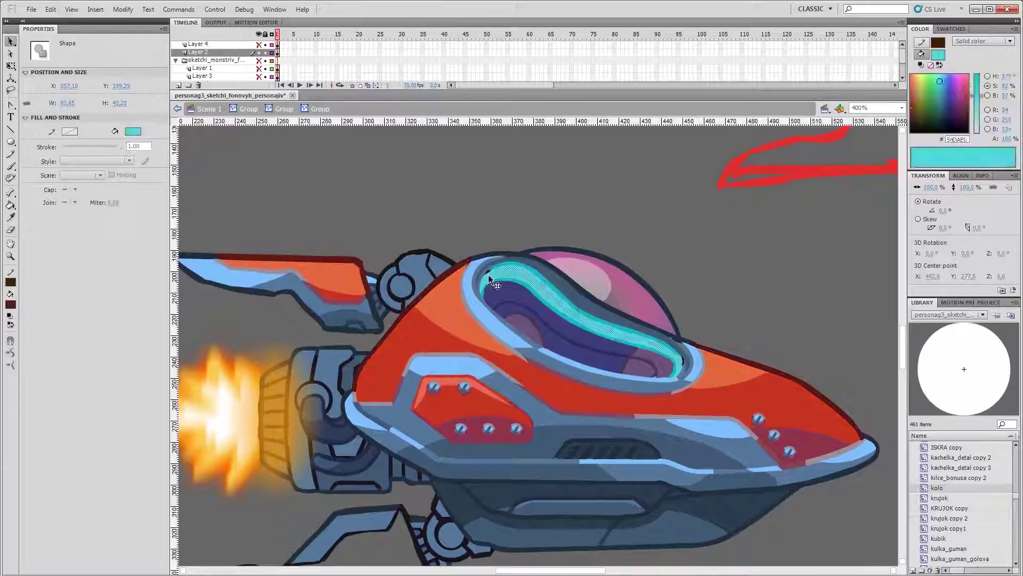
click(10, 305)
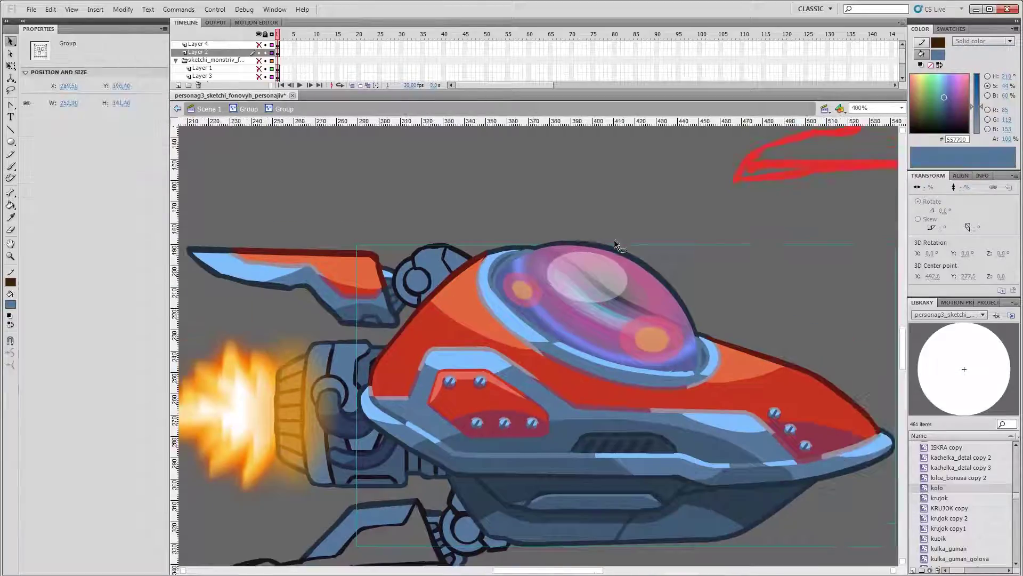
Save the document and smooth the upper wing's top outline and the red shading on its orange panel
key(ctrl+s)
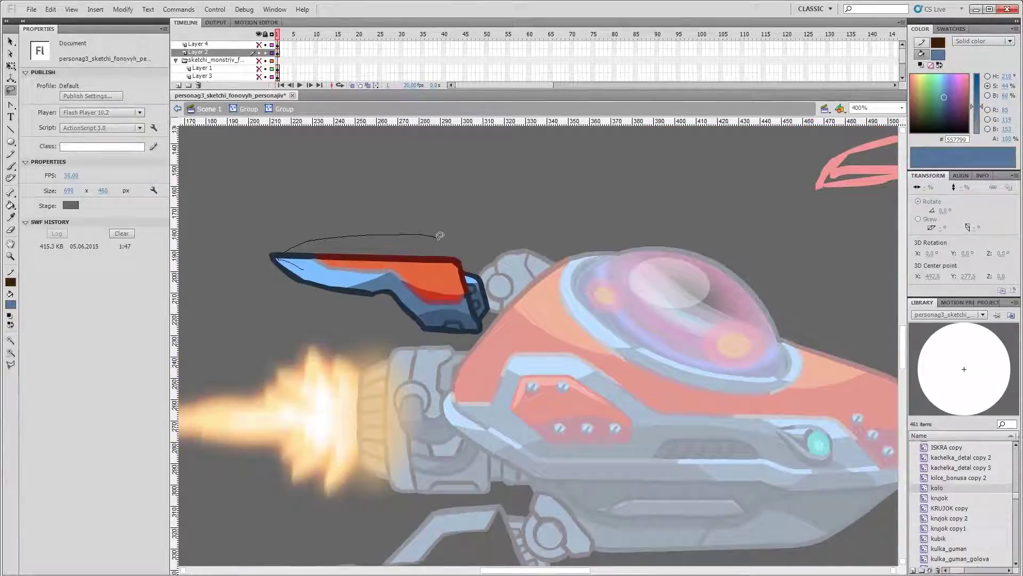
drag(441, 235, 431, 240)
key(v)
click(451, 263)
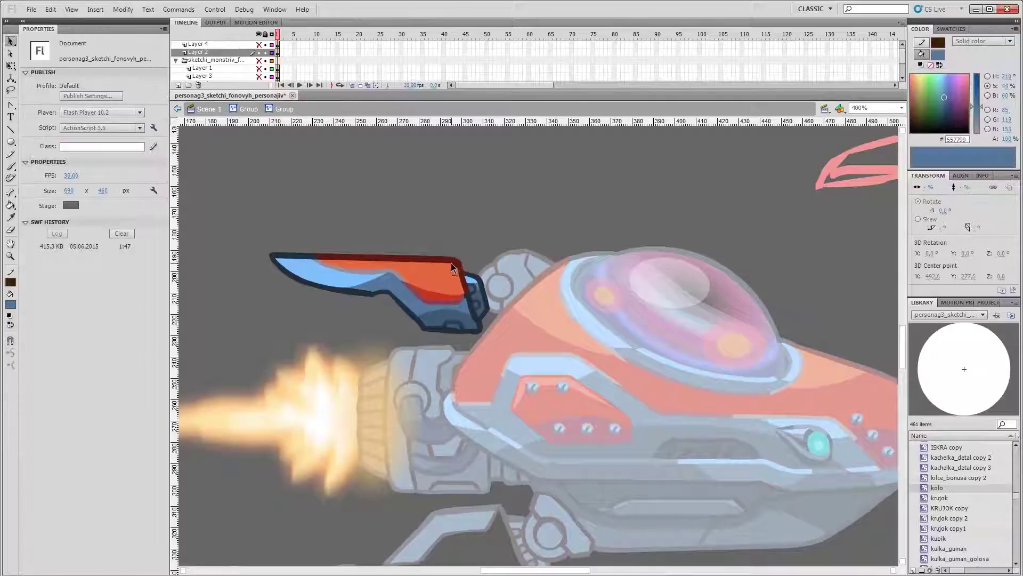
click(463, 272)
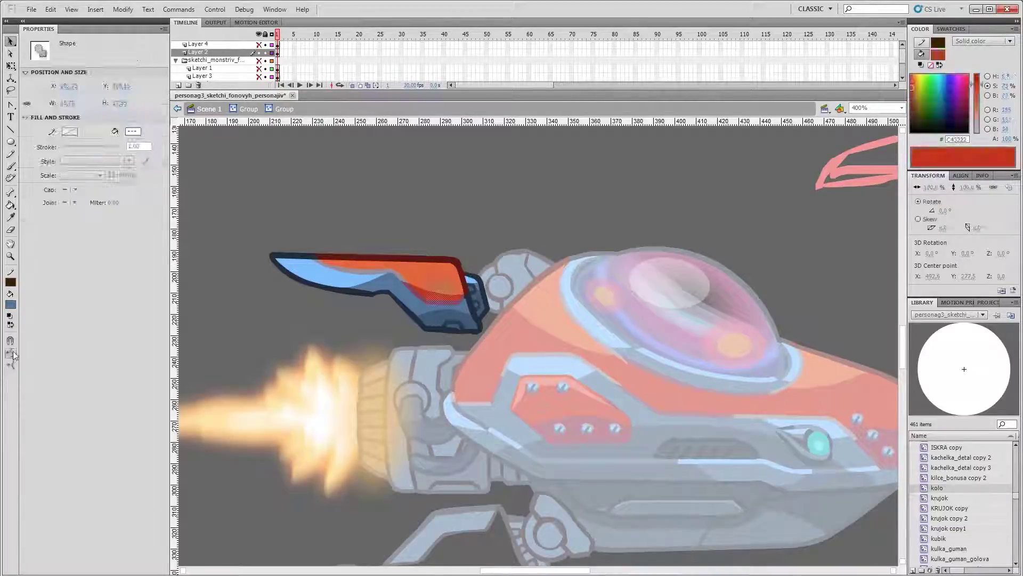
click(388, 301)
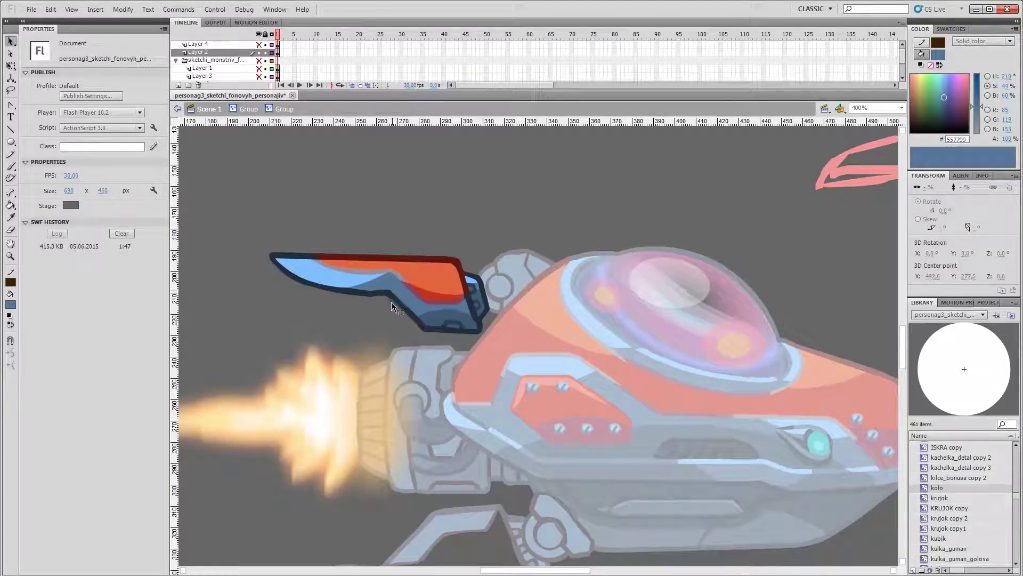
Open the lower wing and fill its main panel with red C43222 and its small lower inset with crimson
double_click(424, 331)
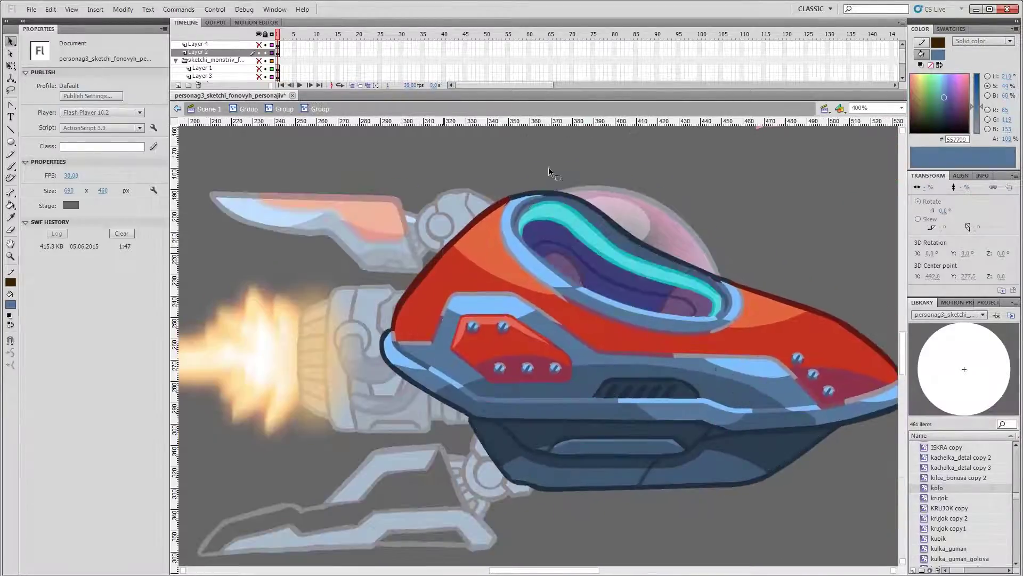
scroll(619, 500, down, 3)
double_click(597, 425)
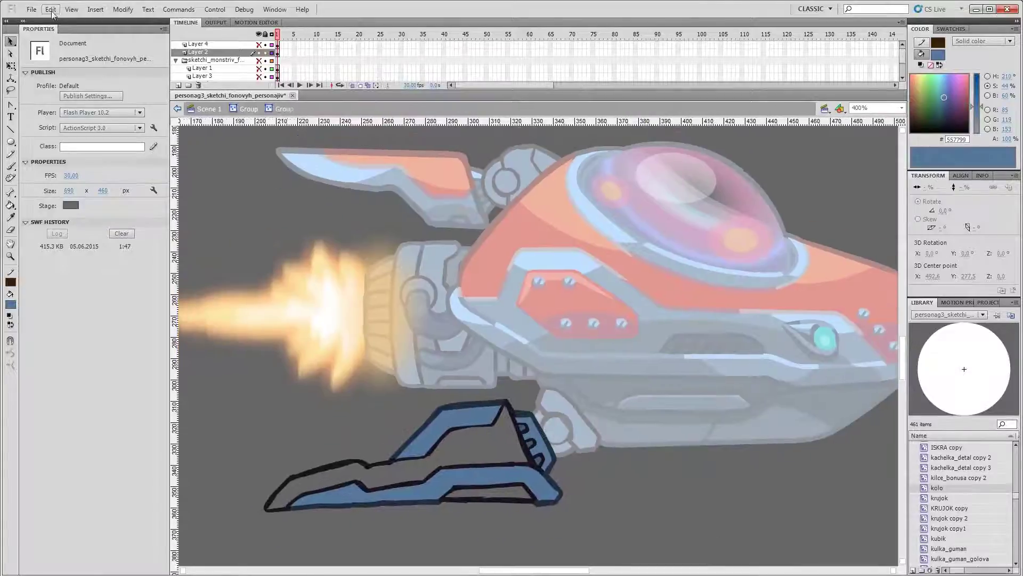
key(i)
click(515, 235)
click(468, 449)
key(b)
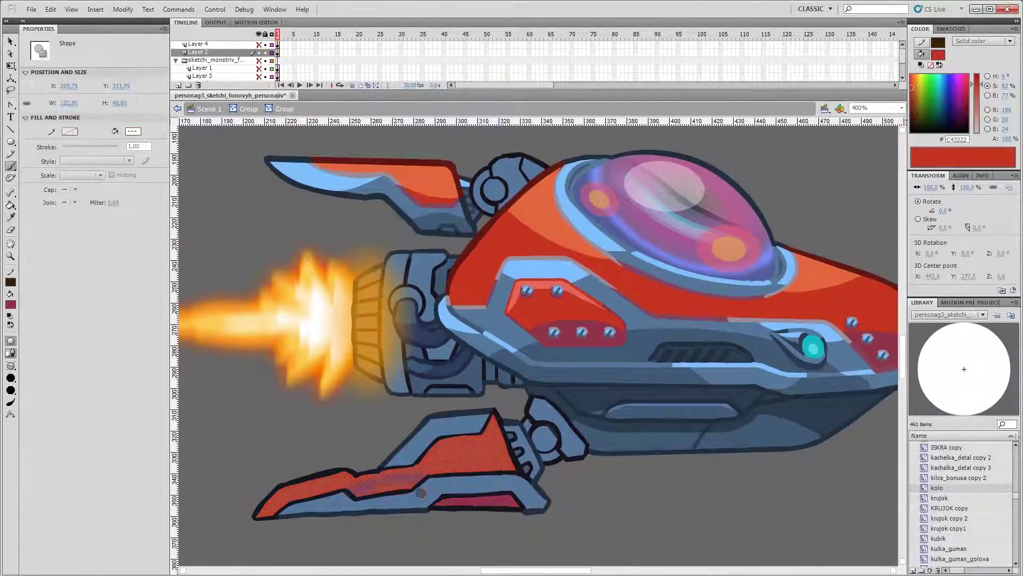
Shade the lower part of the lower wing's red panel with crimson 8C324A and darken the bottom blue frame
key(i)
click(586, 412)
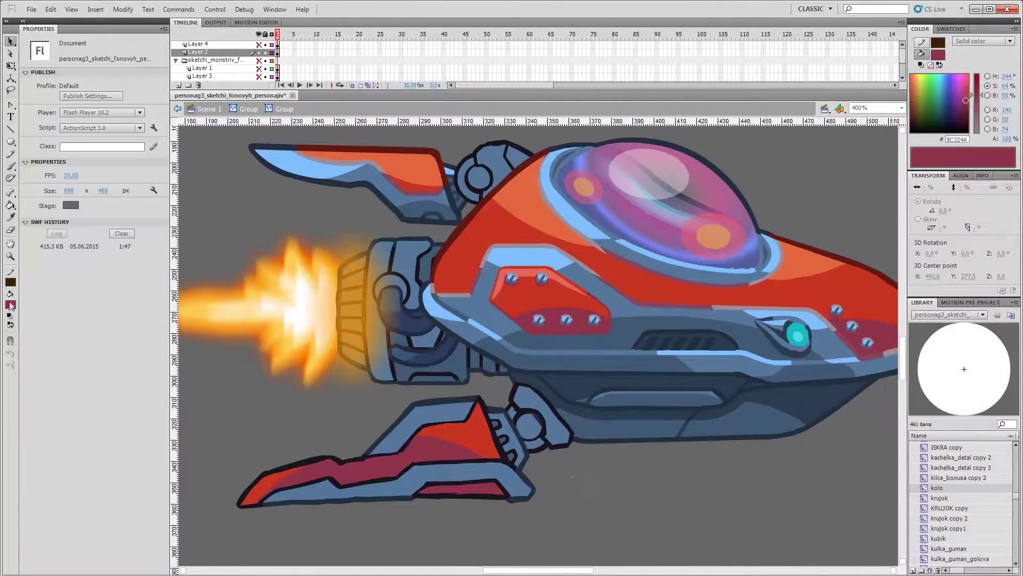
click(439, 461)
key(b)
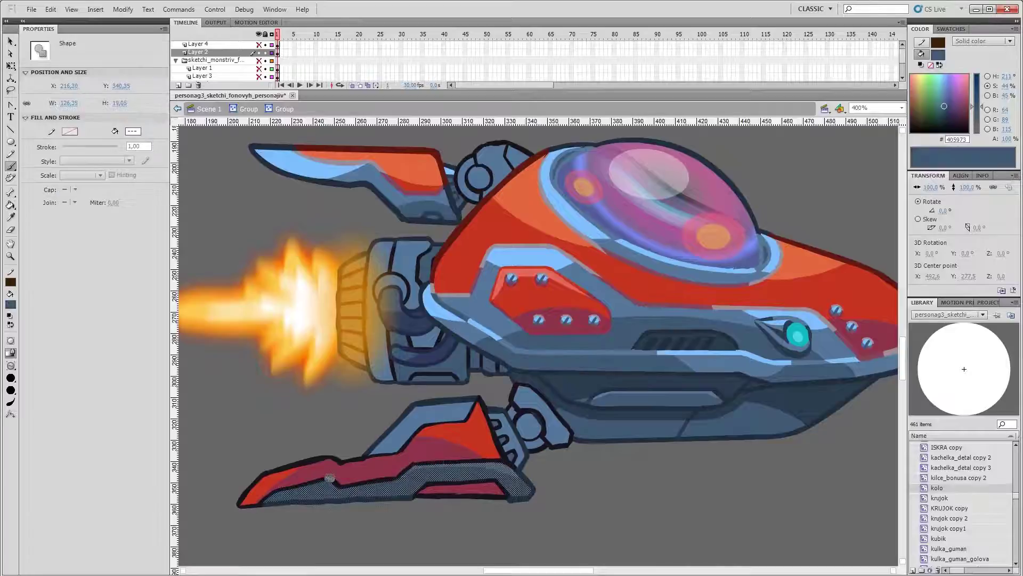
key(v)
click(443, 386)
Brush darker blue 405973 shading onto the lower wing's upper blue frame
click(426, 413)
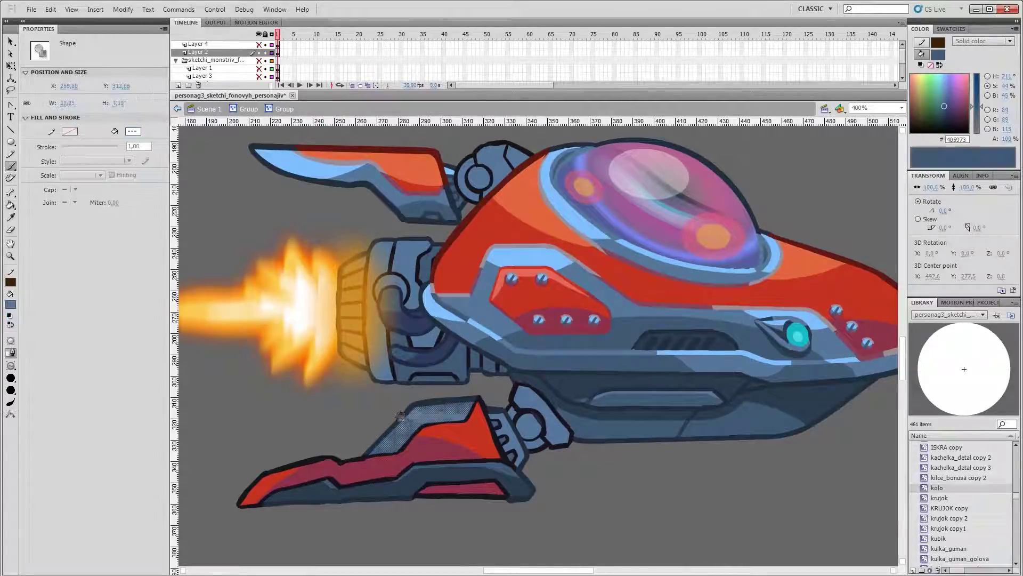
key(v)
click(273, 373)
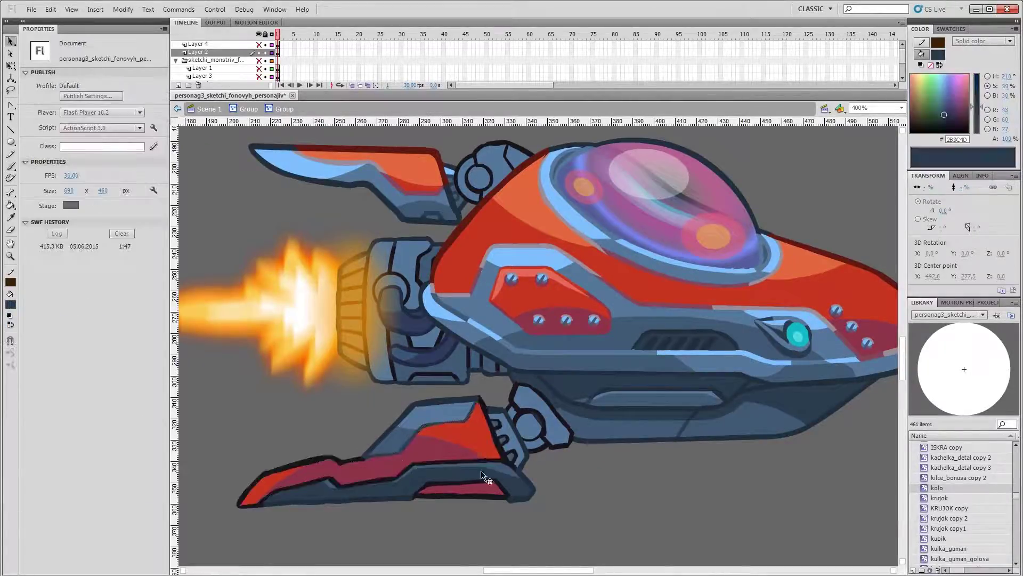
Recolor the outline between the upper frame and the red panel, and paint the red panel's outer outlines dark red
click(365, 461)
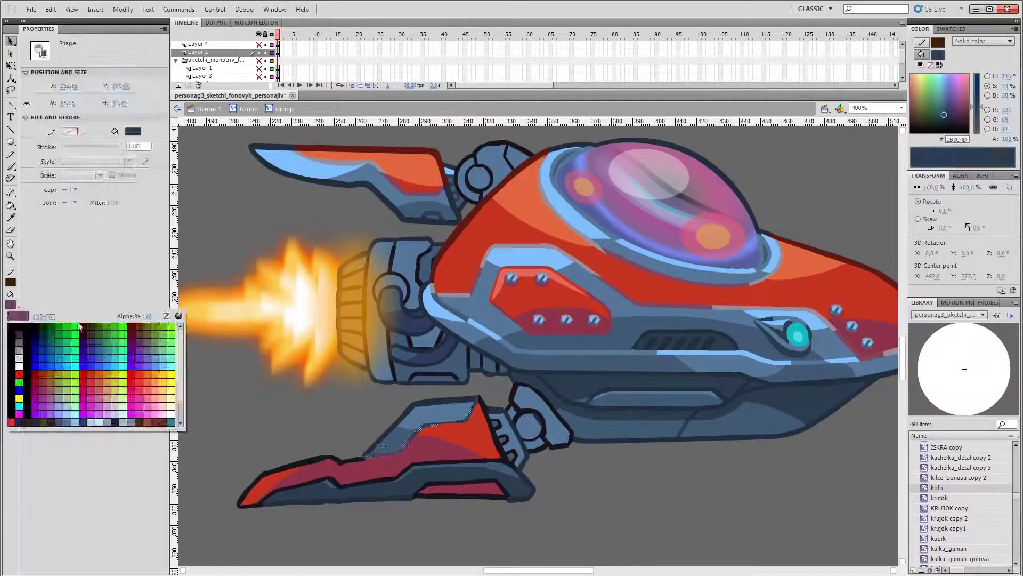
click(482, 393)
click(489, 429)
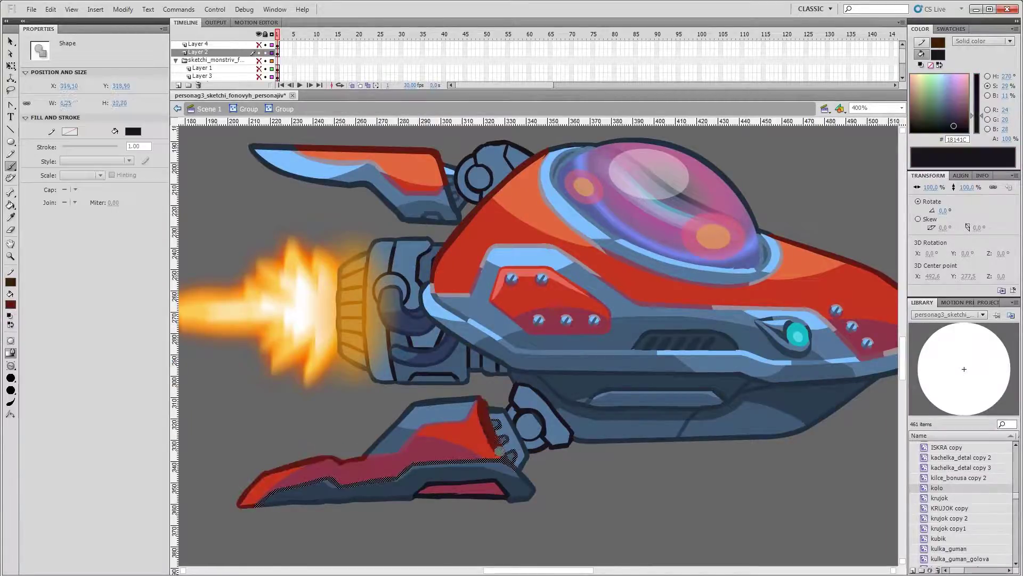
click(404, 408)
drag(404, 408, 372, 402)
click(472, 429)
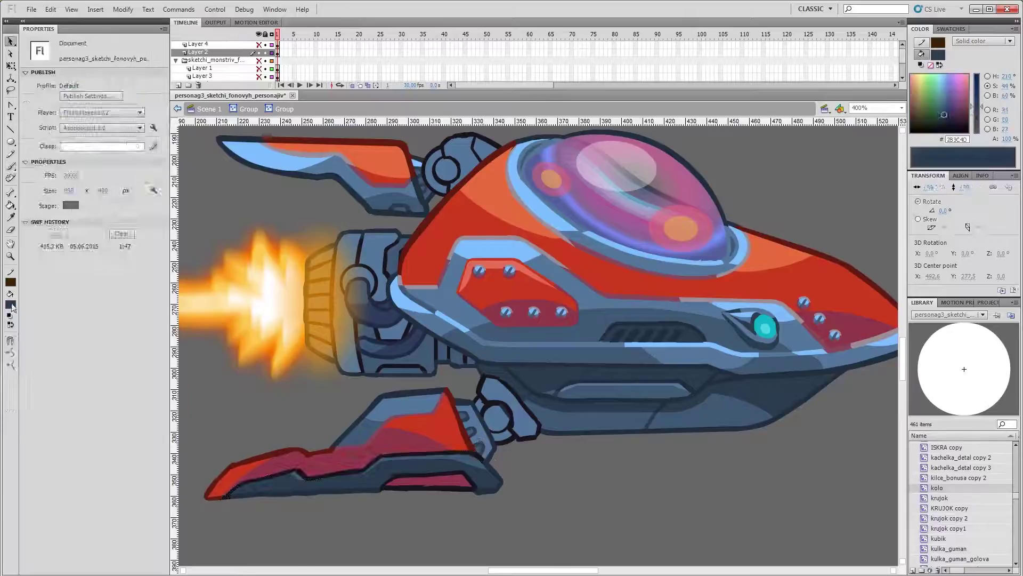
Darken the lower wing's struts with blue 2B3C4D and recolor the line between panel and bottom frame with grey 9A8E98
key(b)
key(v)
click(534, 478)
click(11, 305)
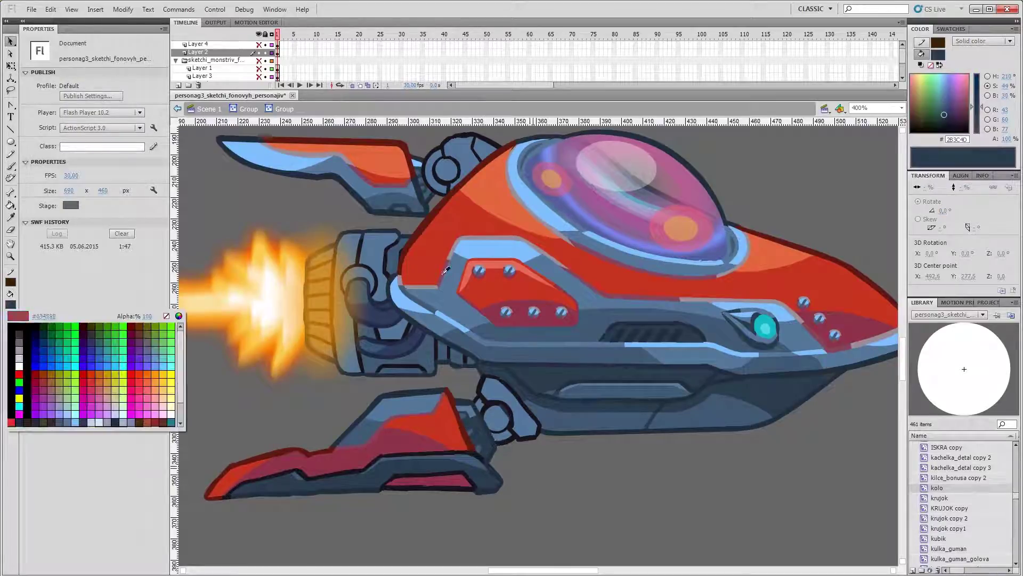
click(453, 456)
click(11, 304)
click(414, 462)
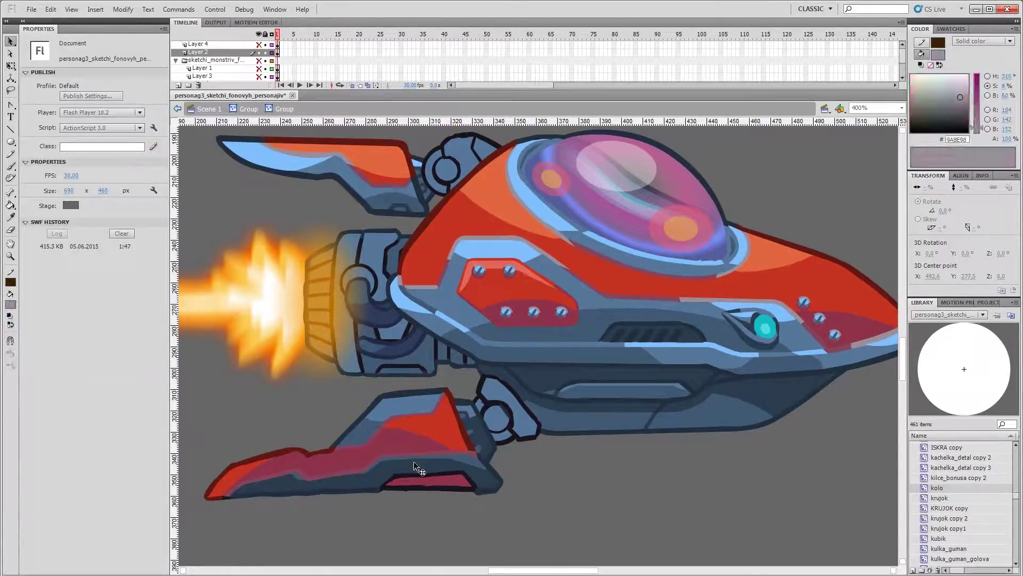
click(212, 498)
Recolor the black outline around the lower wing's crimson inset with dark red 5E1811 and a muted crimson
click(536, 452)
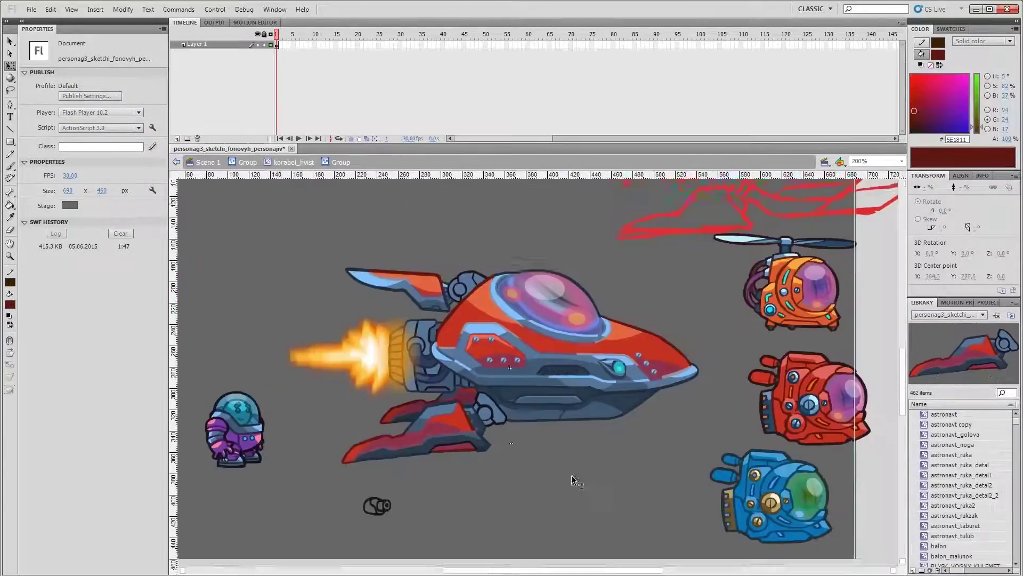
click(448, 450)
scroll(437, 445, up, 2)
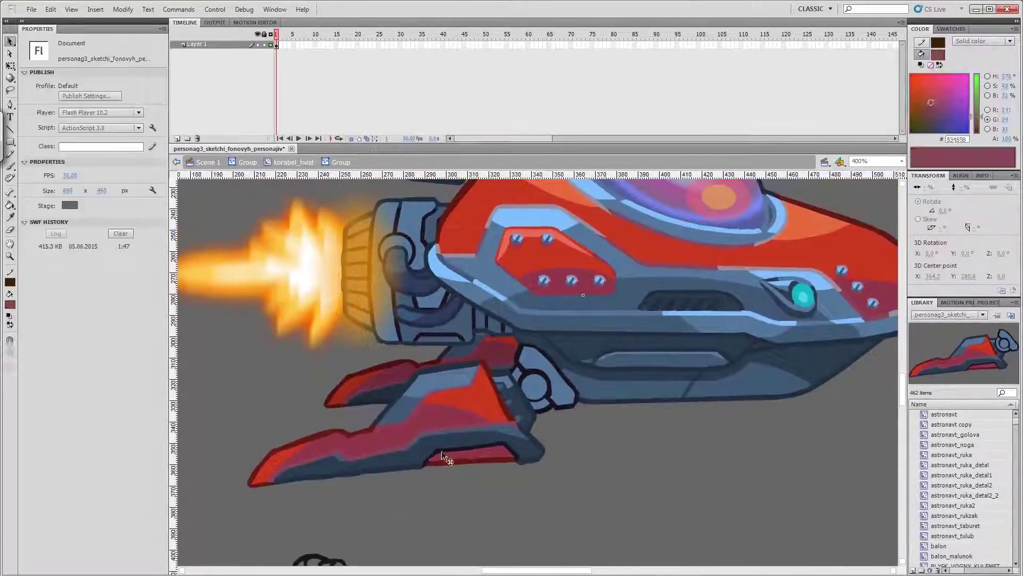
click(478, 452)
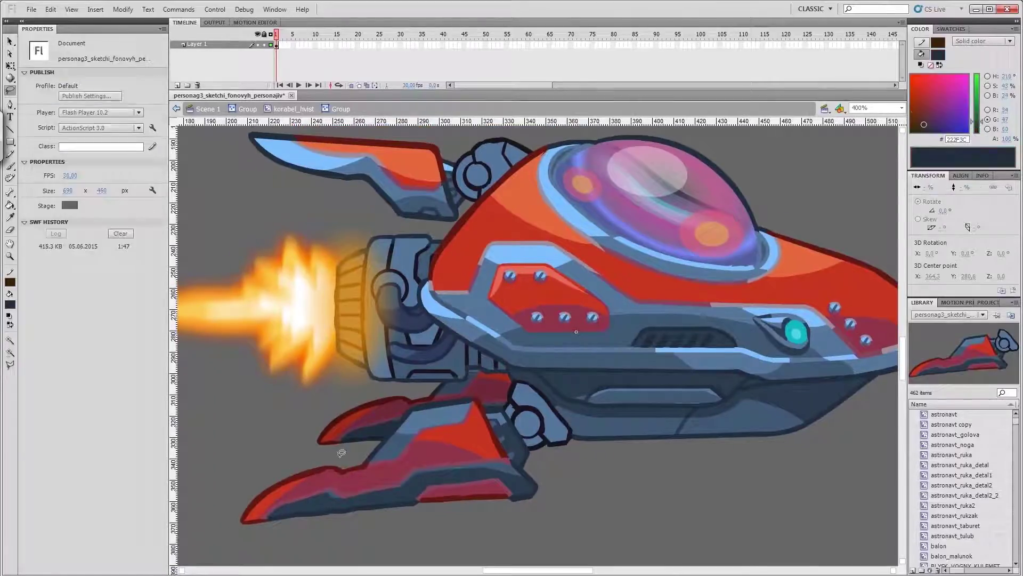
Refine the outline and panel edges along the lower wing's red tip and save the document
key(v)
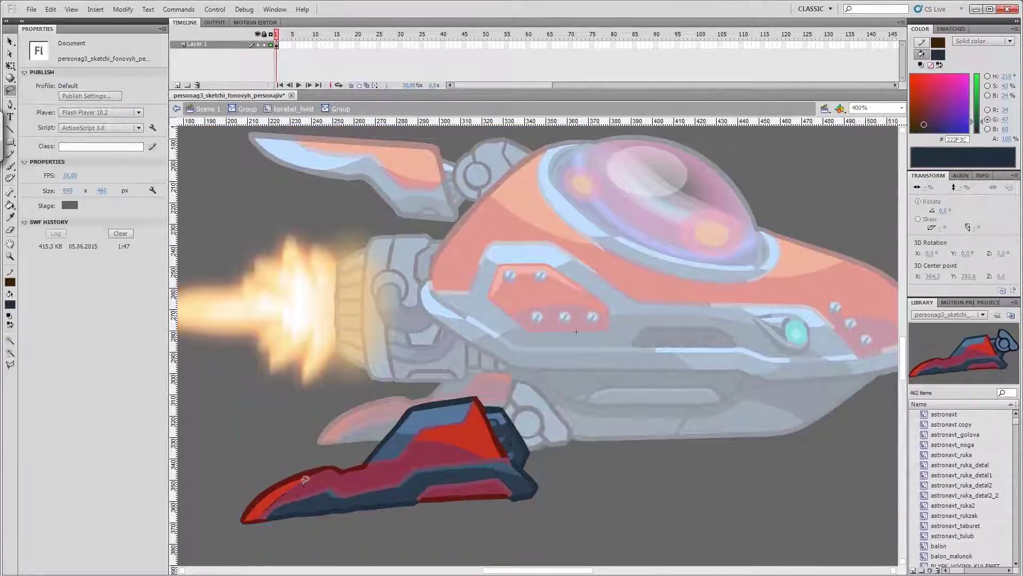
key(v)
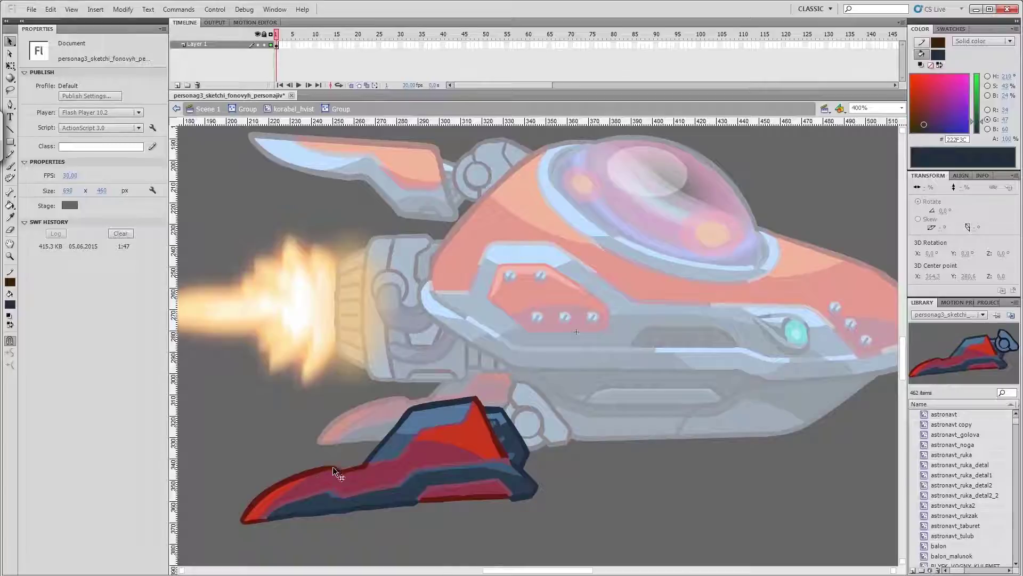
click(332, 466)
click(286, 526)
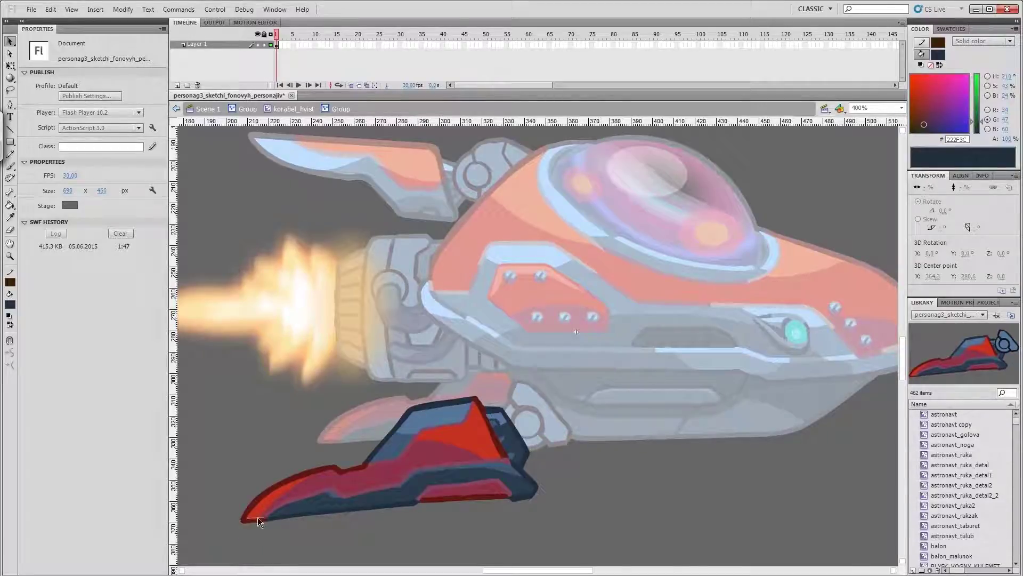
key(v)
click(401, 484)
click(282, 514)
click(423, 475)
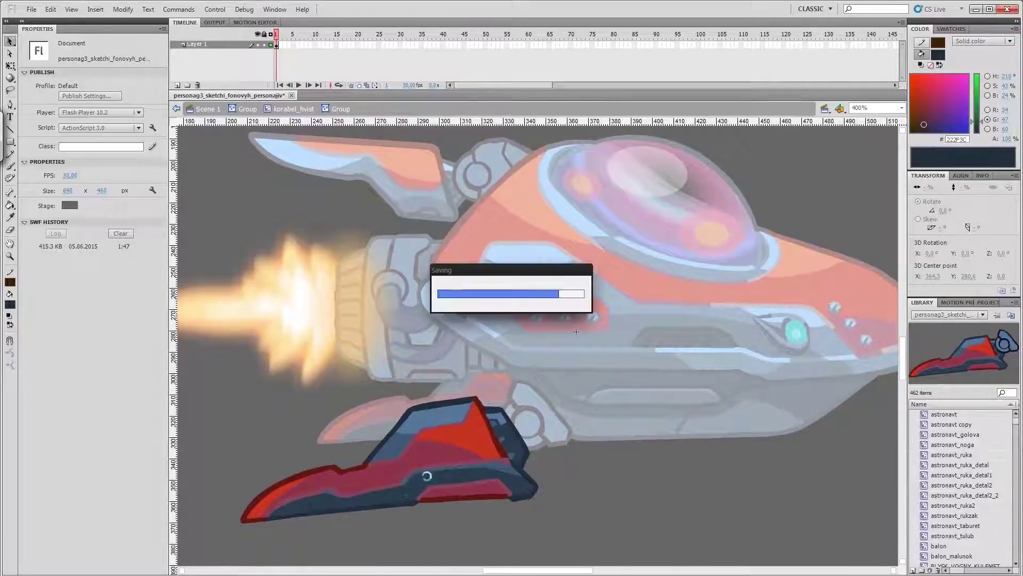
Smooth the dark blue frame above the crimson inset and at its joint end, and tidy the red panel's peak
key(v)
click(491, 442)
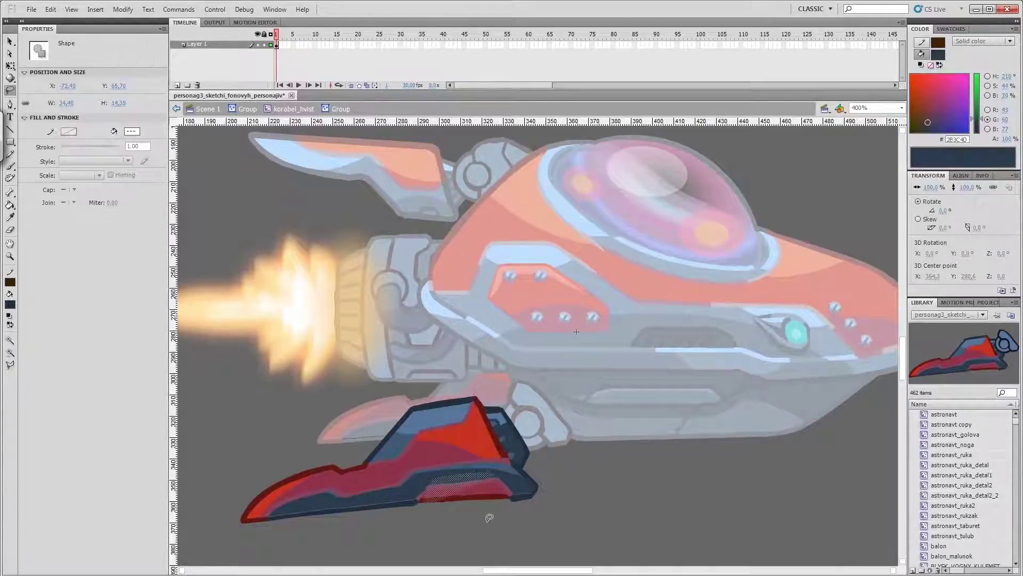
key(b)
key(v)
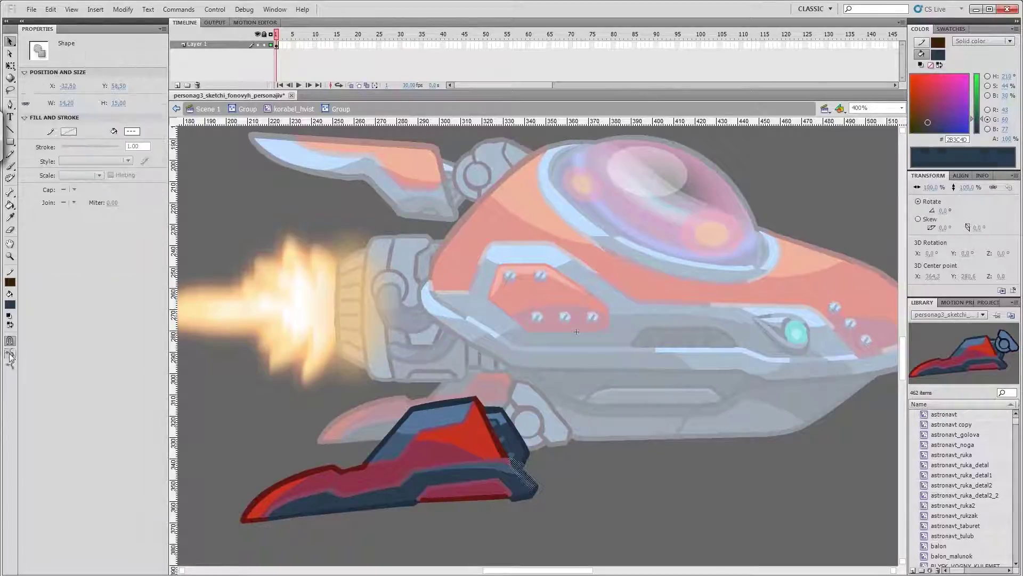
key(l)
drag(479, 398, 481, 397)
key(v)
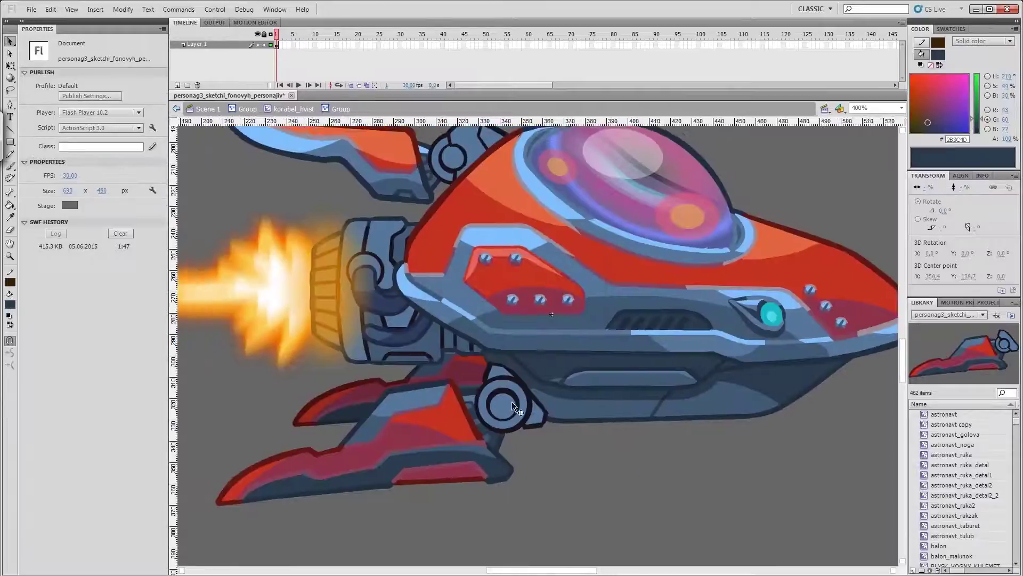
Recolor the lower joint's circular outline dark blue and fill its outer ring with blue 405973
click(10, 304)
click(513, 423)
key(k)
click(10, 304)
click(559, 396)
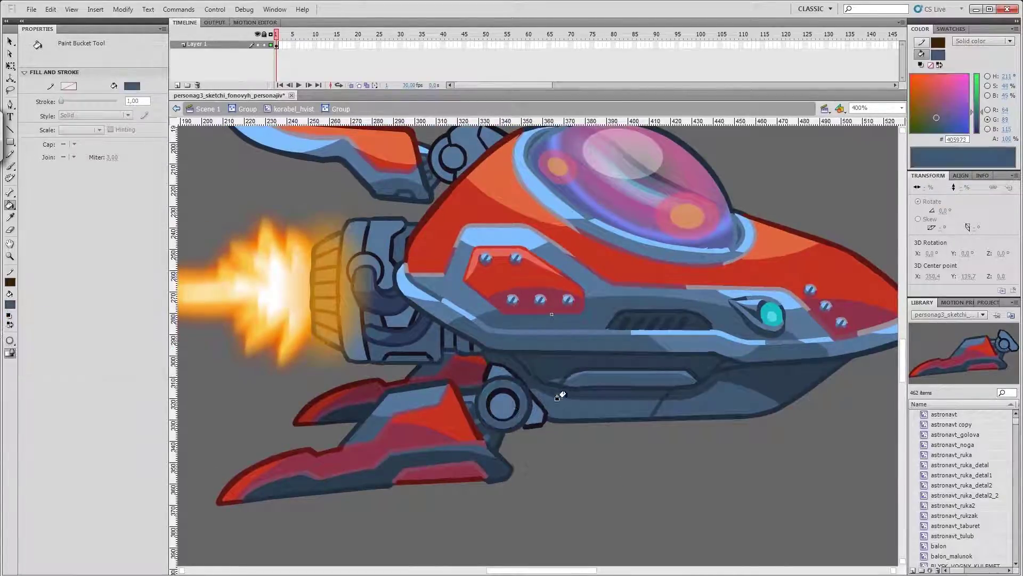
key(Escape)
key(v)
Replace the joint's black inner circle with blue tones and add a light blue 81BFFD highlight to its central disc
scroll(553, 349, right, 1)
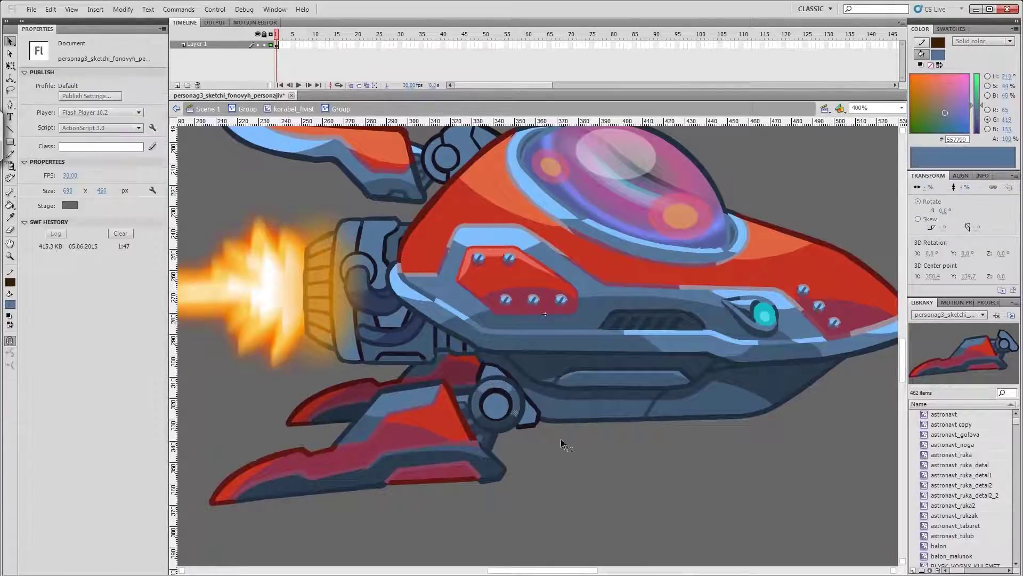
click(10, 304)
click(10, 304)
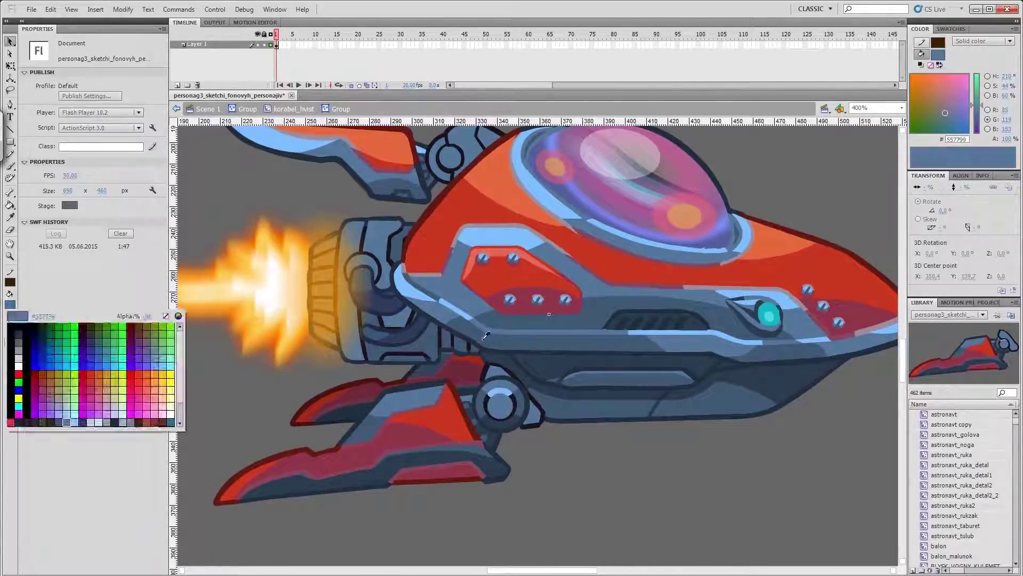
click(10, 304)
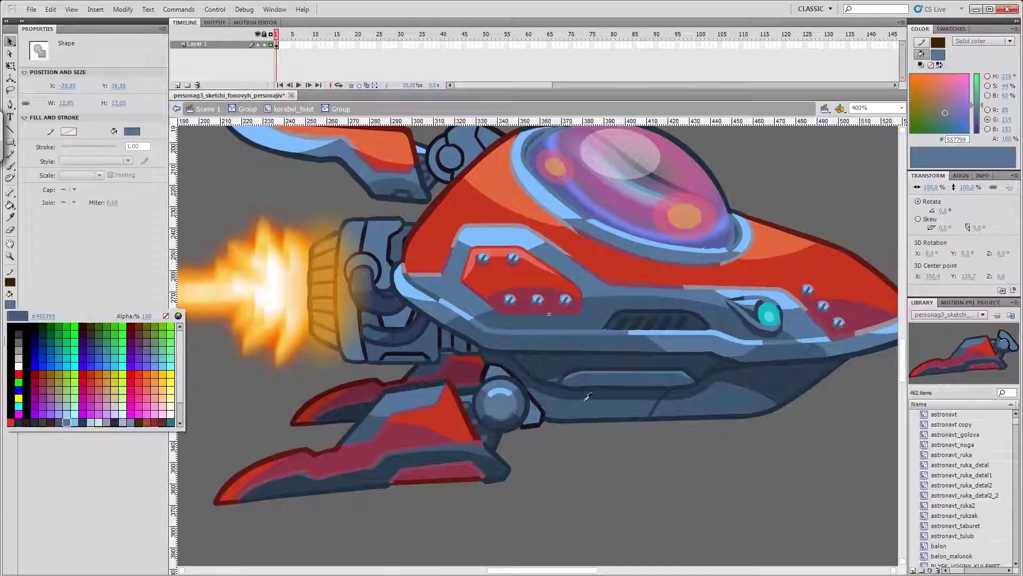
double_click(497, 427)
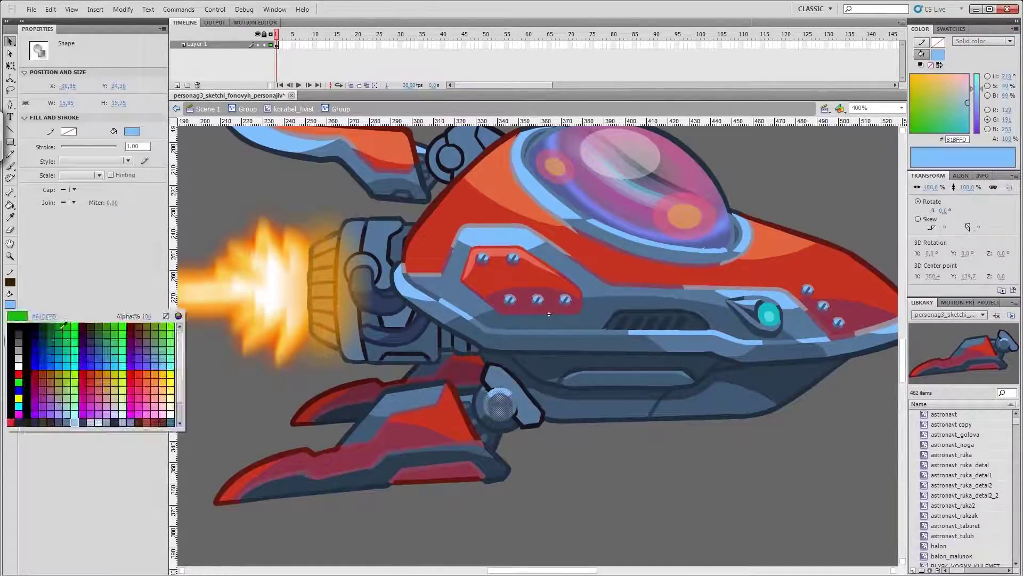
Brush light blue highlights and darker blue shading onto the bracket linking the lower joint to the hull
click(515, 403)
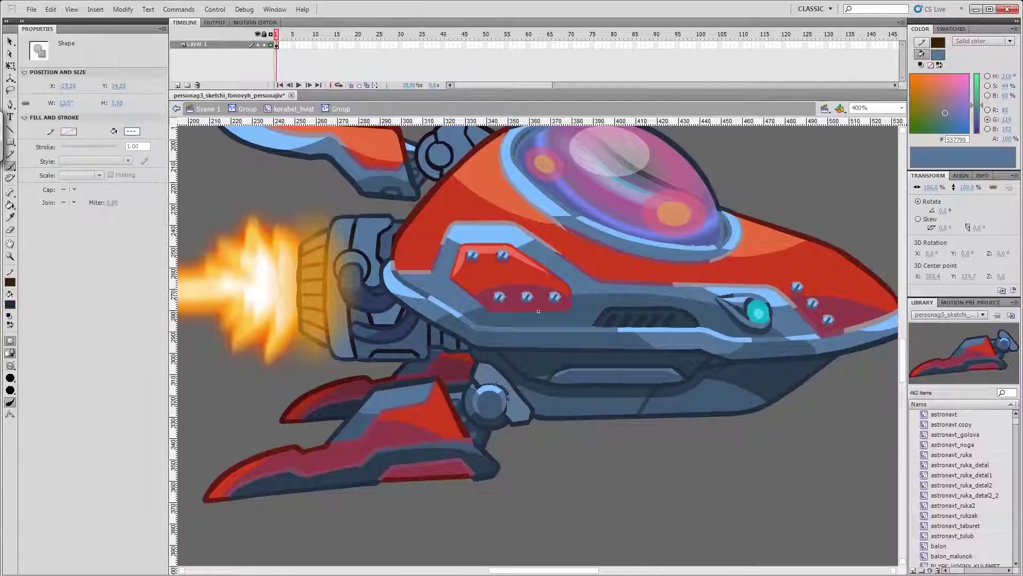
key(v)
key(ctrl+shift+a)
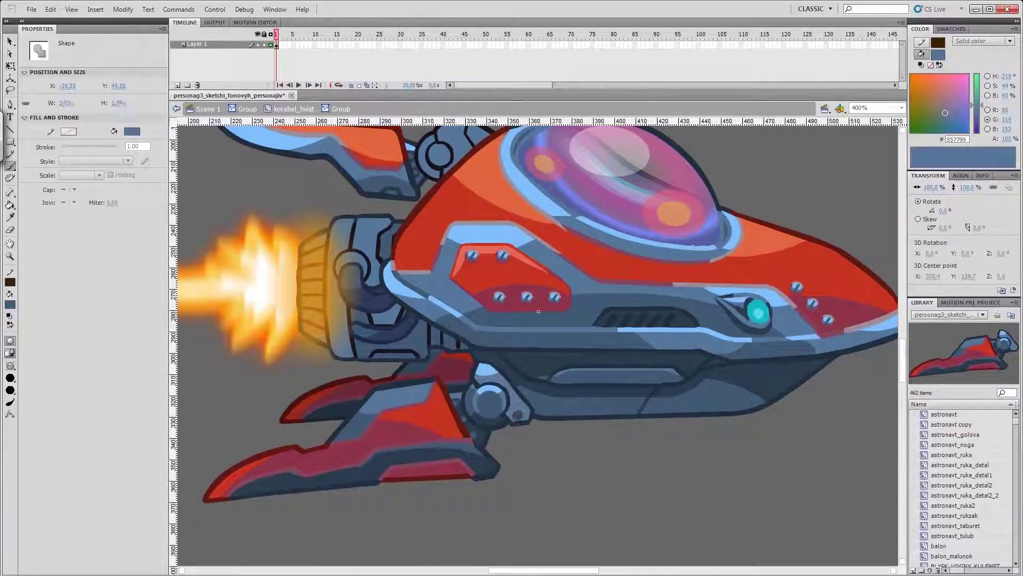
Clean up the edge of the lower joint's bracket beside the disc with the Eraser
click(71, 9)
mouse_move(176, 79)
double_click(469, 360)
key(e)
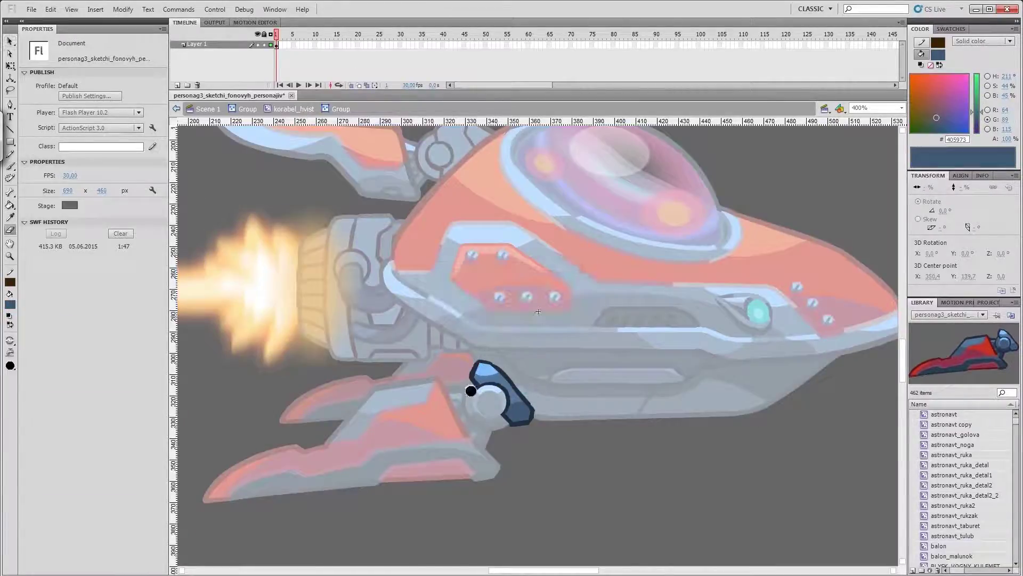
key(l)
key(v)
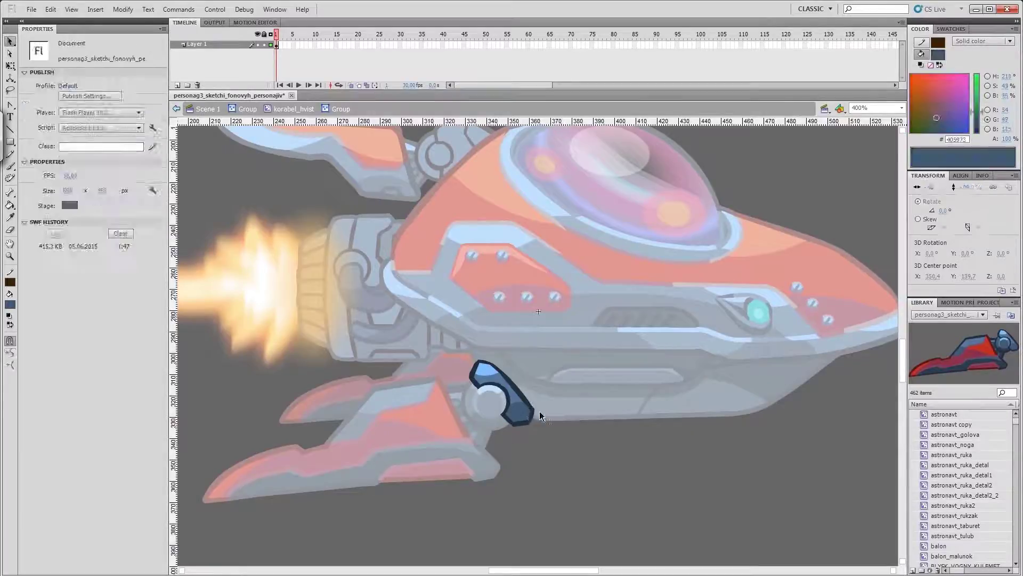
double_click(481, 362)
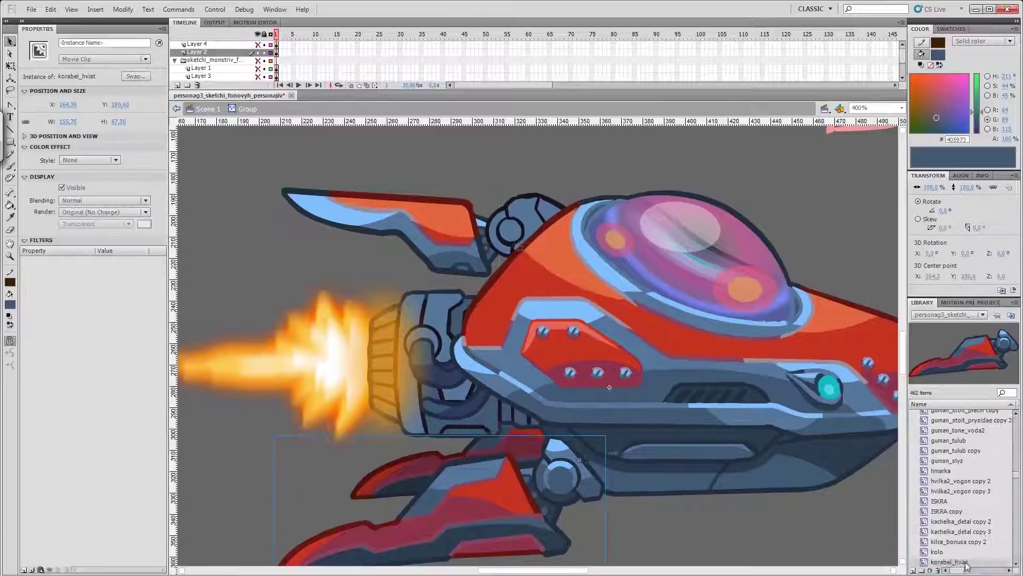
Convert the upper wing with its joint to a movie clip symbol named korabel_hvist2
key(F8)
click(848, 194)
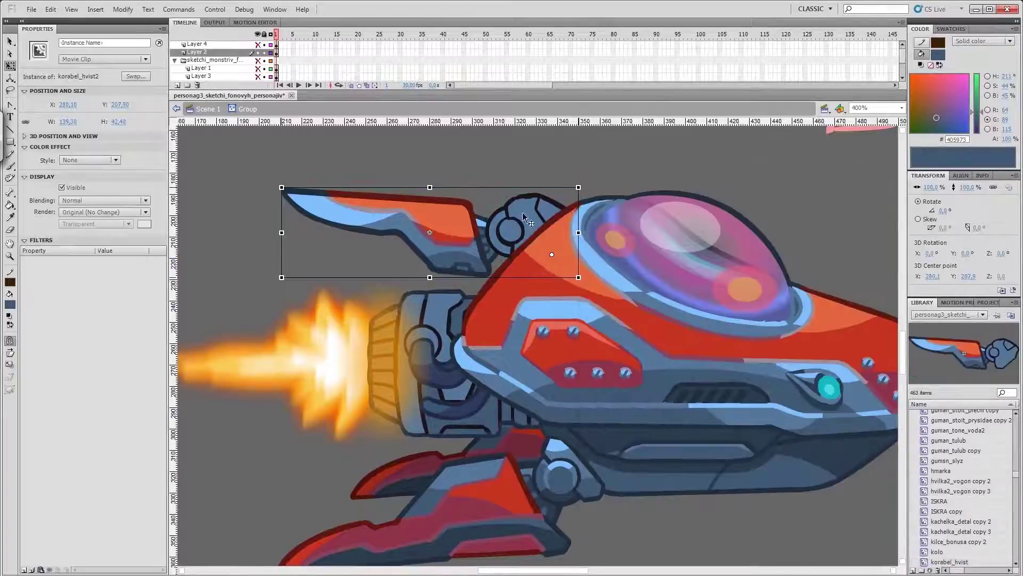
click(429, 374)
scroll(428, 374, down, 1)
Rotate the upper joint's bracket slightly counterclockwise and align a shaded disc like the lower joint's over its circle
double_click(465, 196)
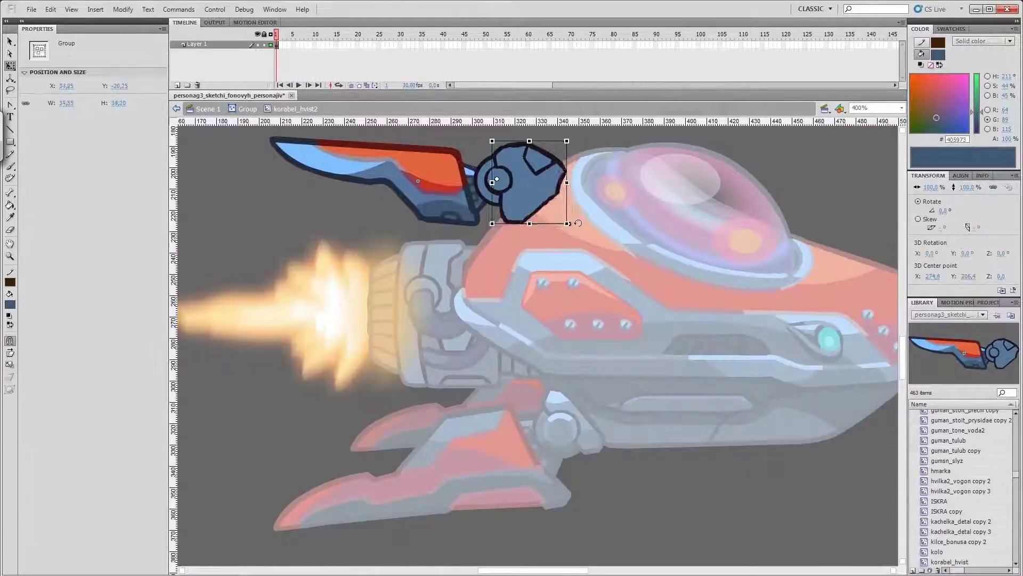
double_click(520, 197)
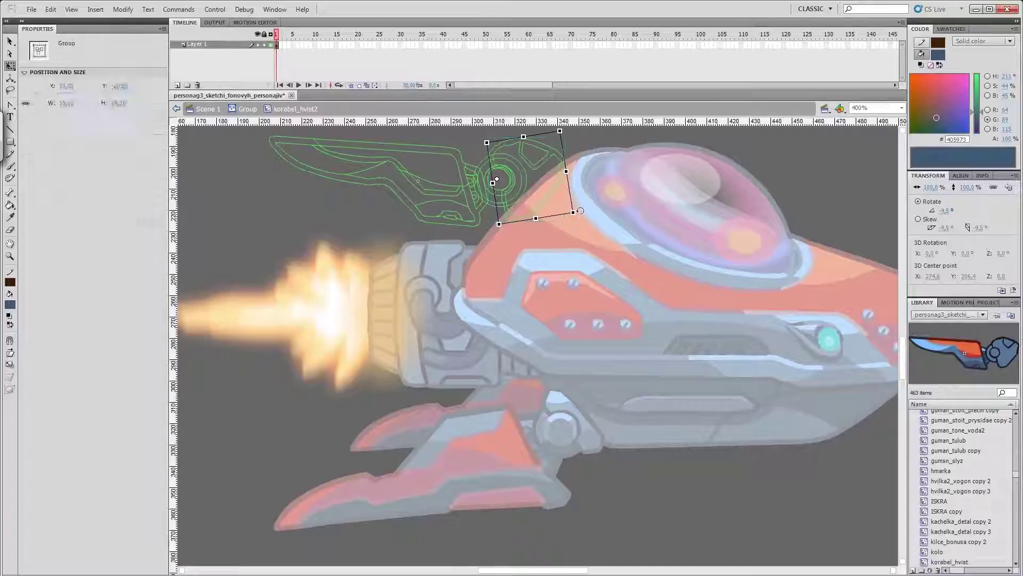
double_click(604, 265)
click(961, 175)
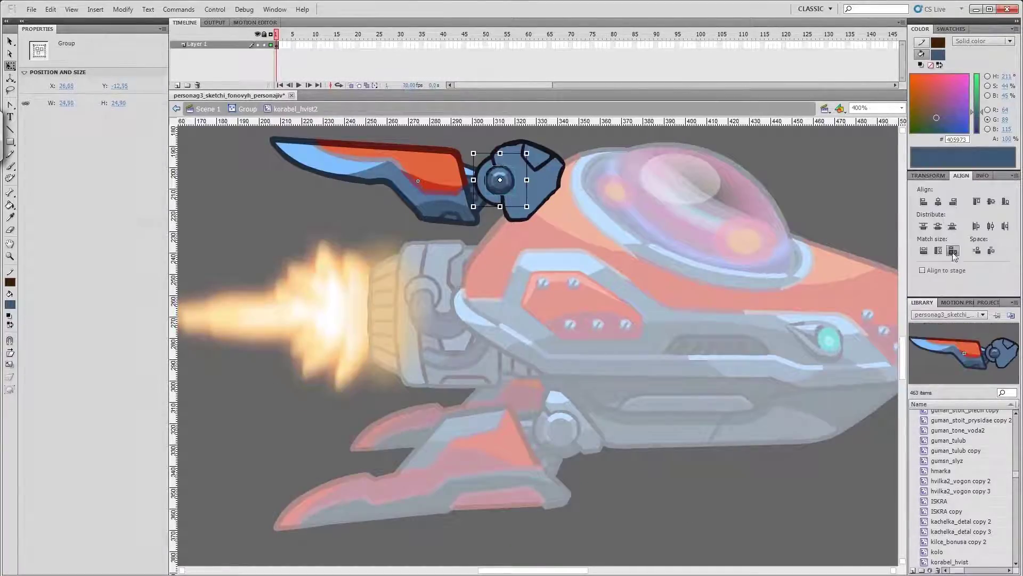
Place a green 009900 circle inside the upper bracket's group as the cutout for the joint disc
double_click(500, 180)
click(10, 304)
click(32, 373)
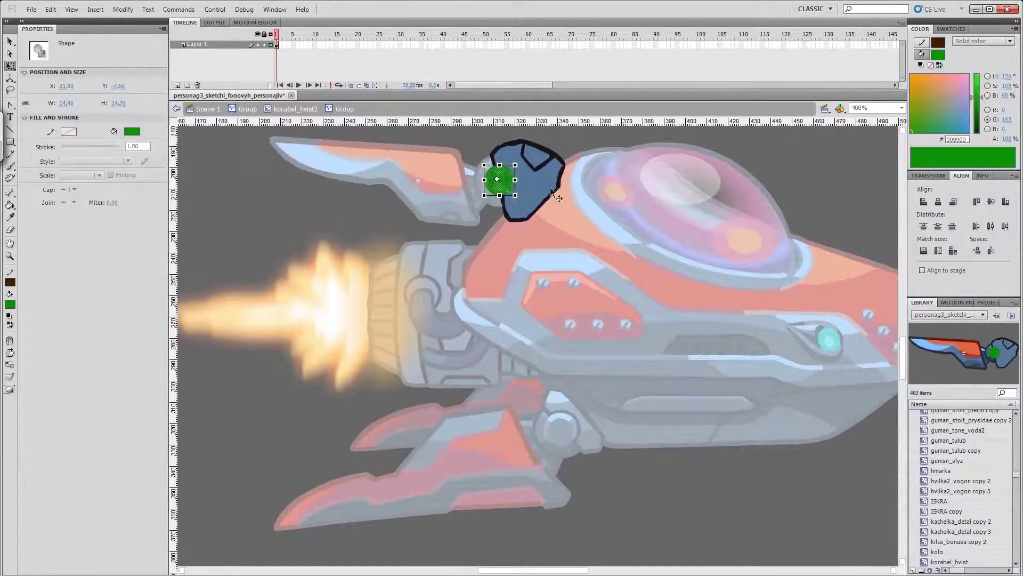
key(ctrl+z)
Brush light blue 81BFFD highlights along the upper part of the upper joint's bracket
key(b)
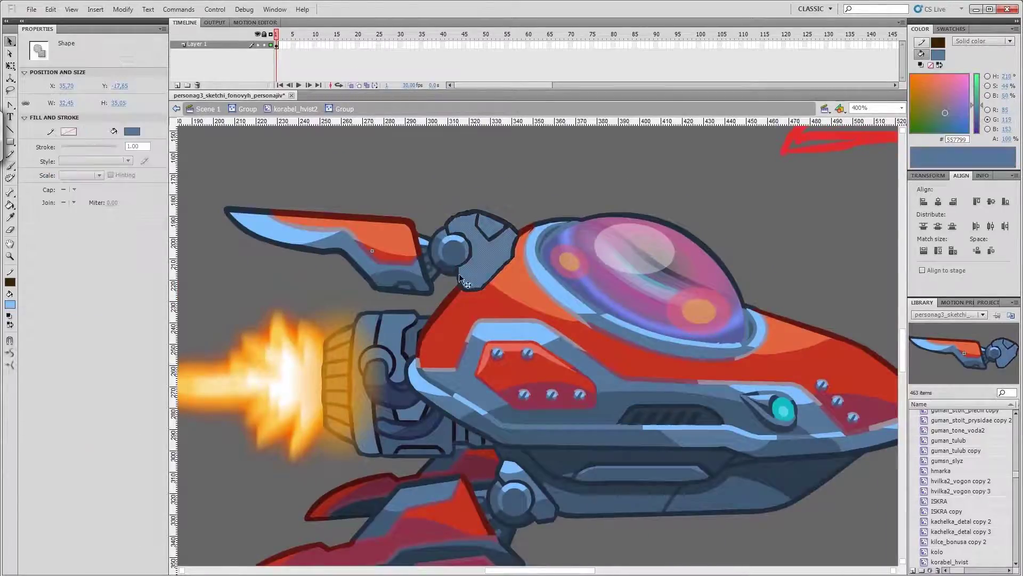
click(9, 304)
key(Escape)
click(513, 230)
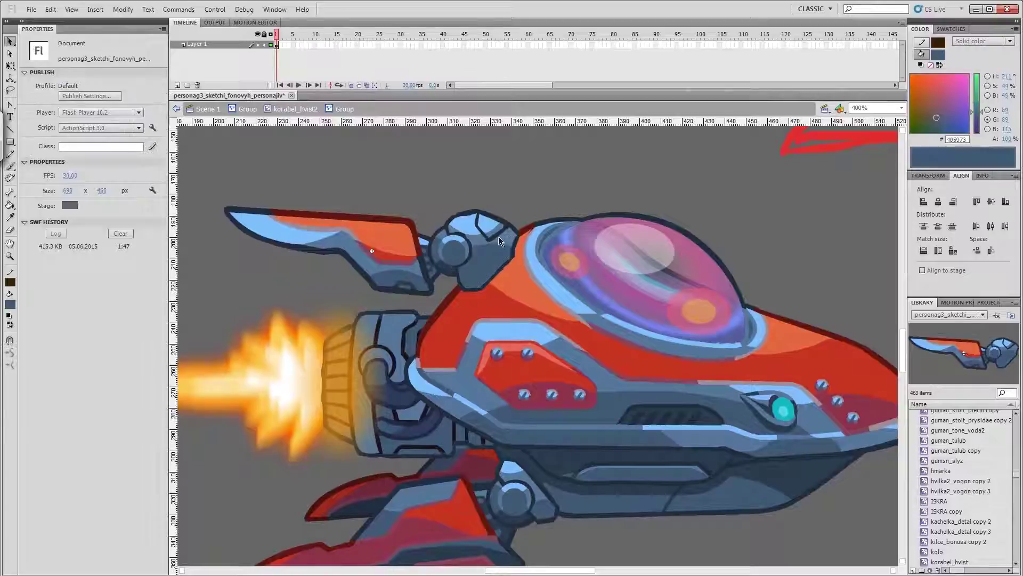
click(506, 228)
Shade the lower part of the upper joint's bracket with 405973 and soften its black crease lines to blue
click(9, 304)
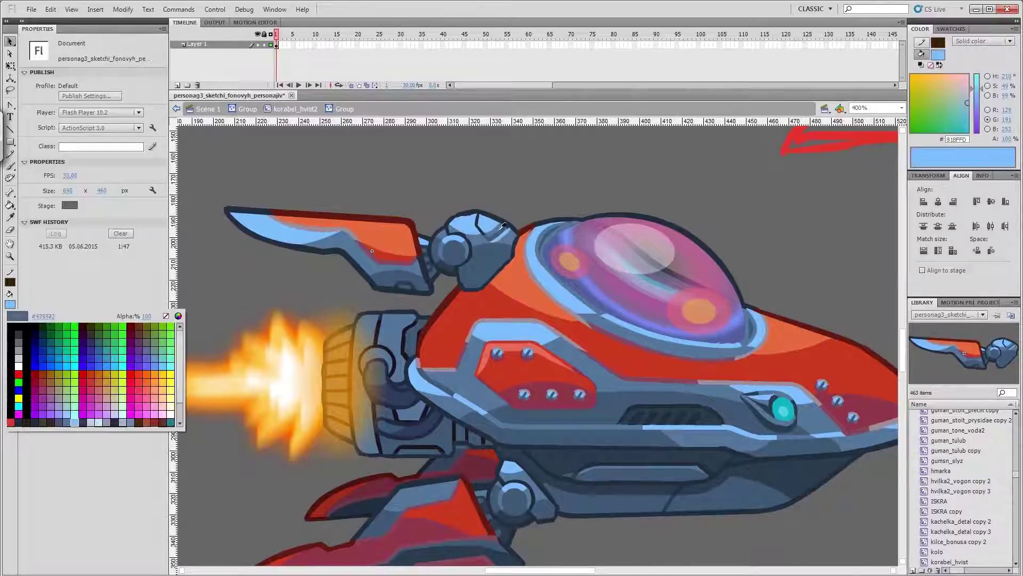
key(Escape)
click(472, 257)
click(10, 41)
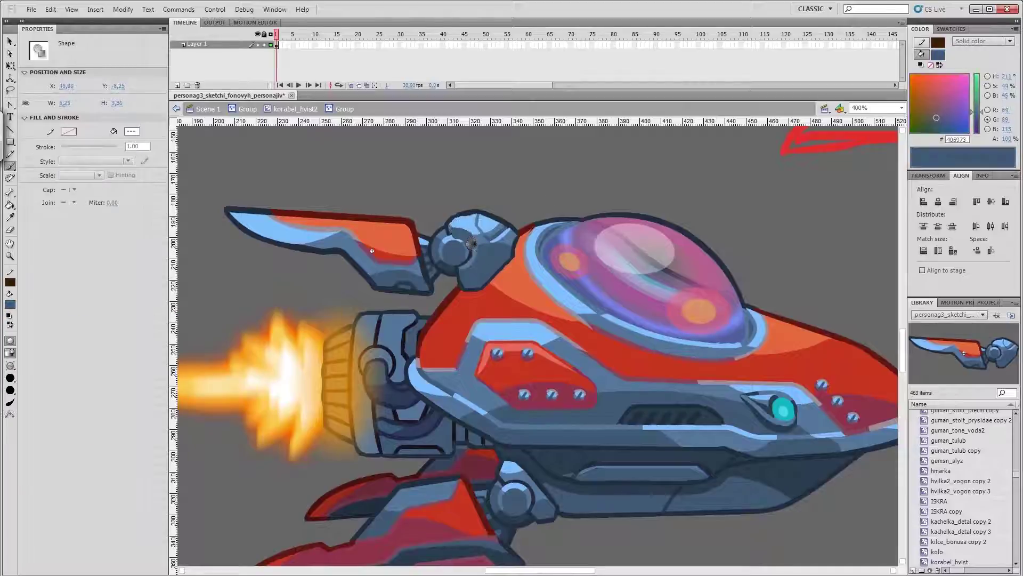
click(338, 292)
Refine the blue shading on the lower joint's bracket and add a light blue 81BFFD highlight at its lower end
double_click(530, 213)
double_click(501, 405)
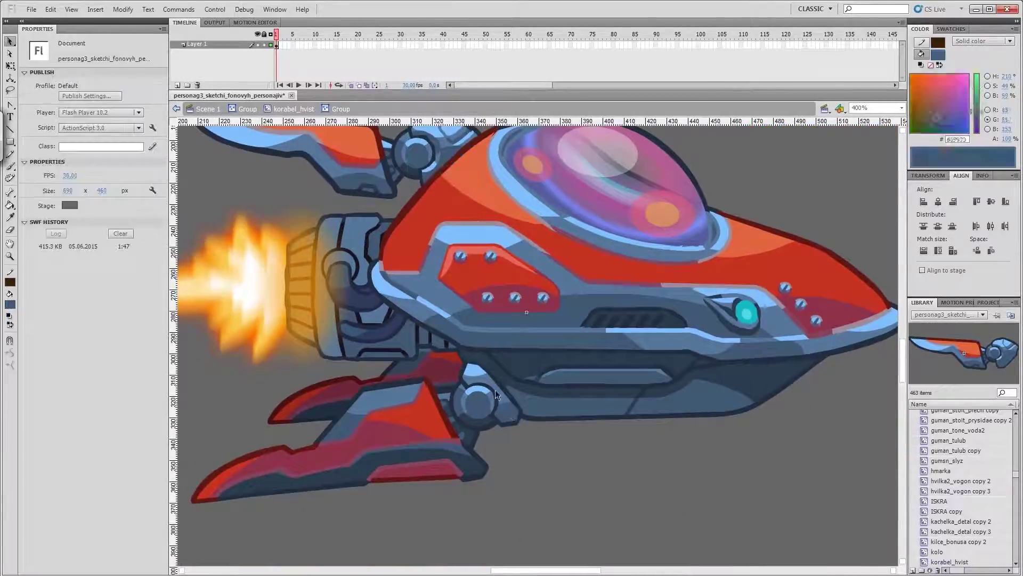
click(494, 390)
click(10, 166)
click(9, 304)
key(Escape)
key(v)
click(504, 414)
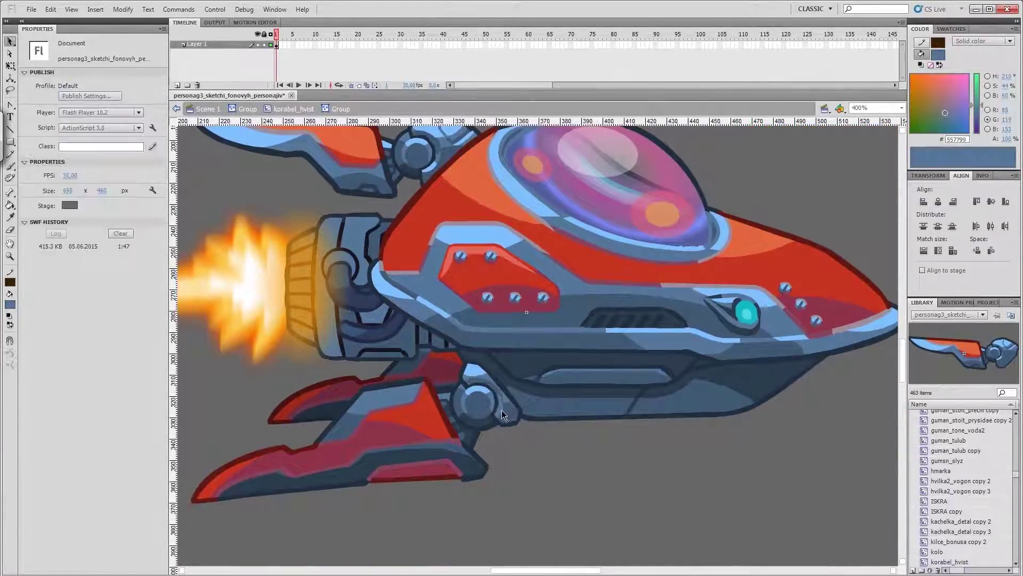
click(499, 414)
scroll(501, 400, up, 5)
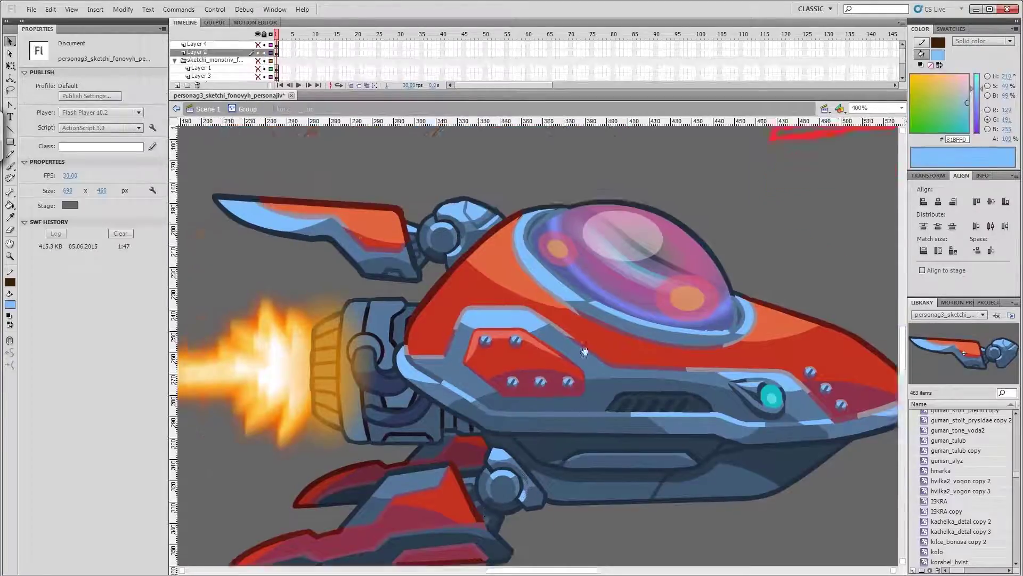
Touch up the small shading shapes of the upper joint's bracket beside the disc and at its lower tip
click(71, 9)
mouse_move(160, 77)
click(253, 80)
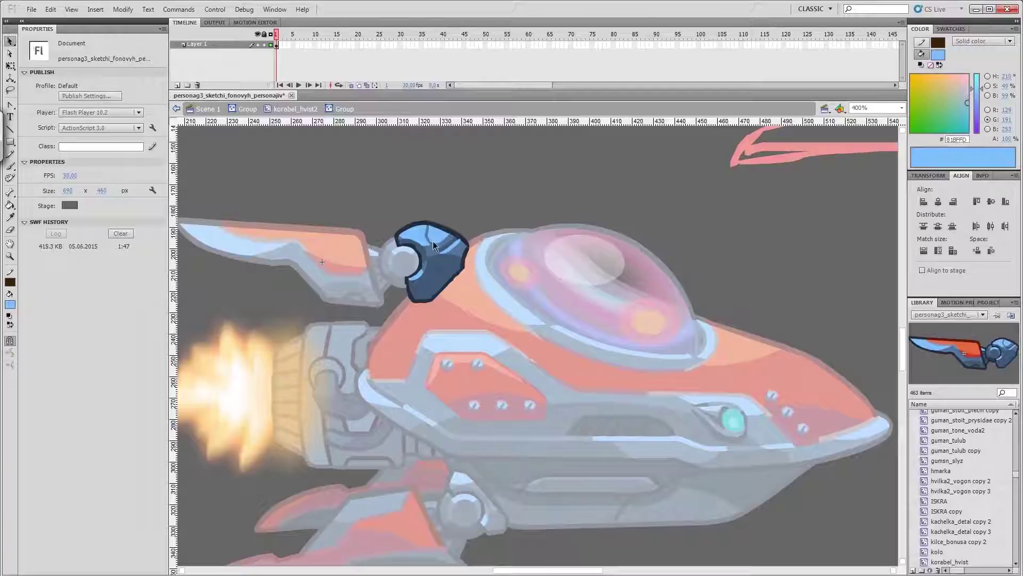
click(416, 227)
key(v)
click(455, 287)
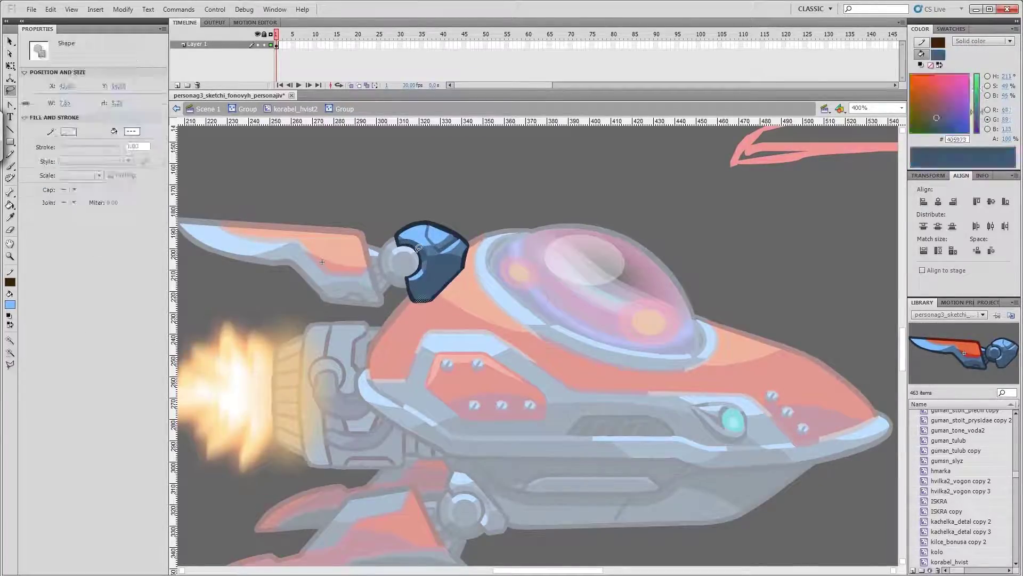
click(487, 210)
double_click(486, 210)
Open the engine's nested group down to its body and nozzle shapes, and save the file
double_click(352, 288)
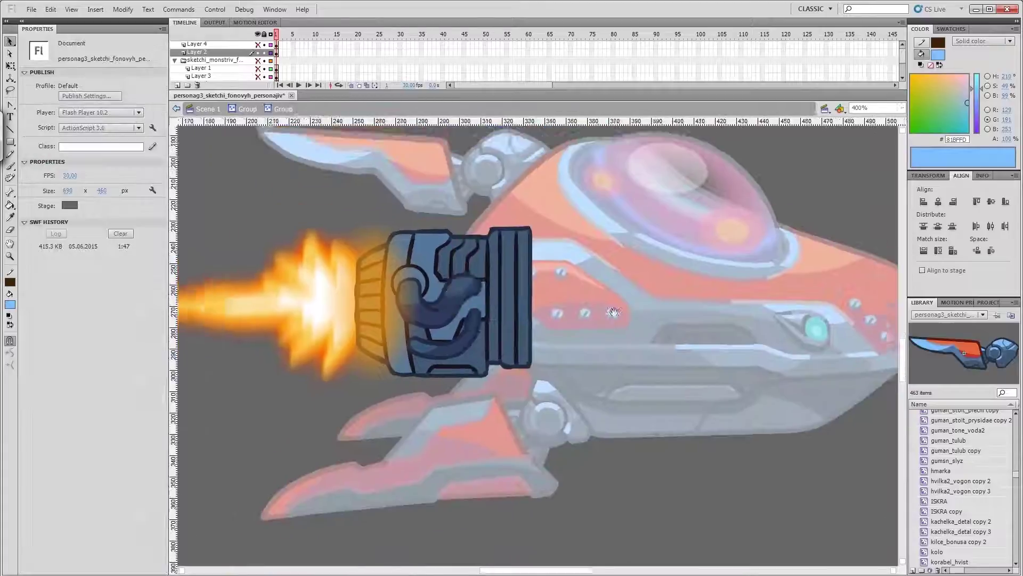
double_click(341, 266)
click(336, 246)
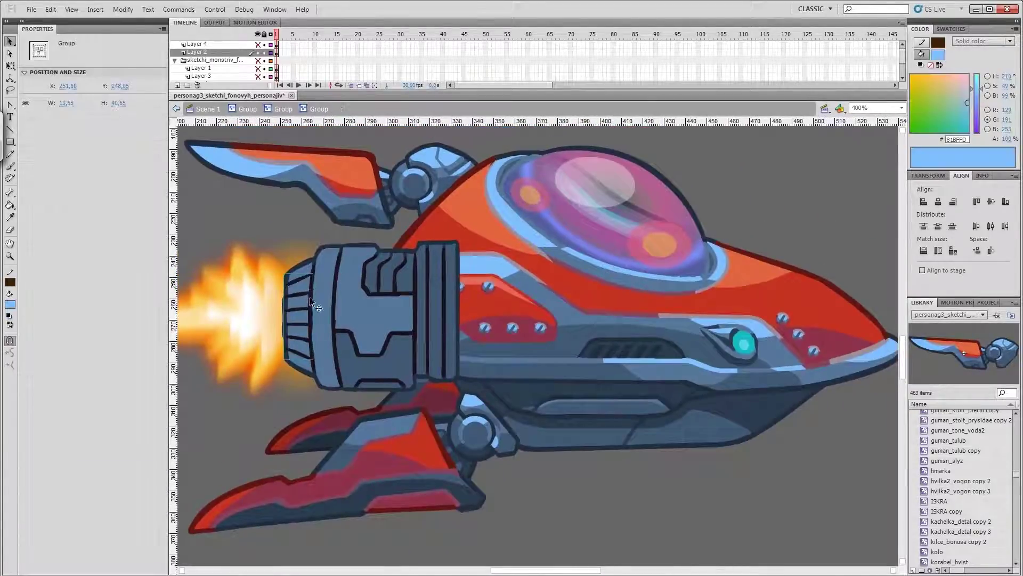
double_click(302, 367)
click(345, 257)
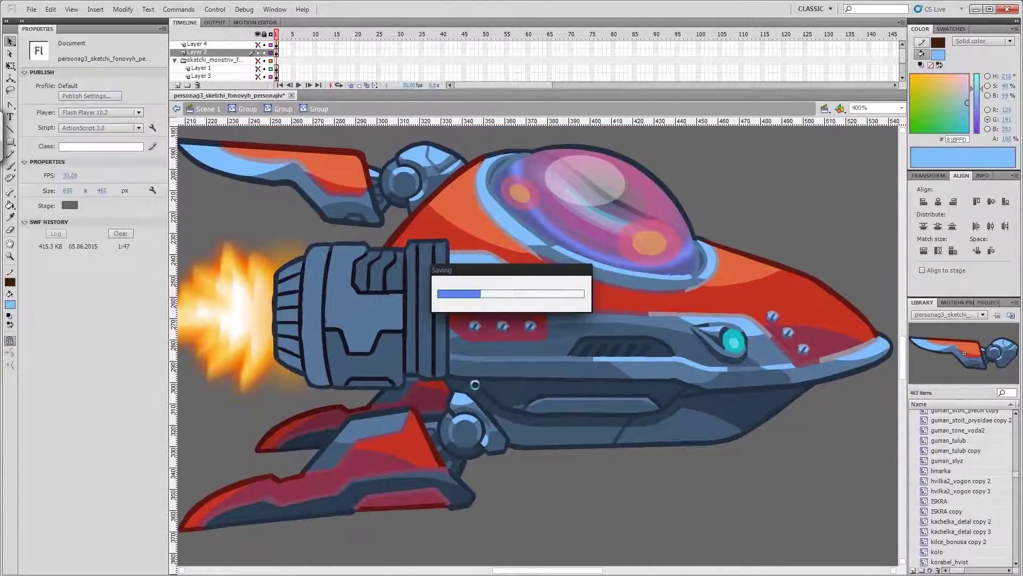
Brush light blue 81BFFD highlights along the engine's upper side and darken the vent and rear collar with 2B3C4D
click(967, 102)
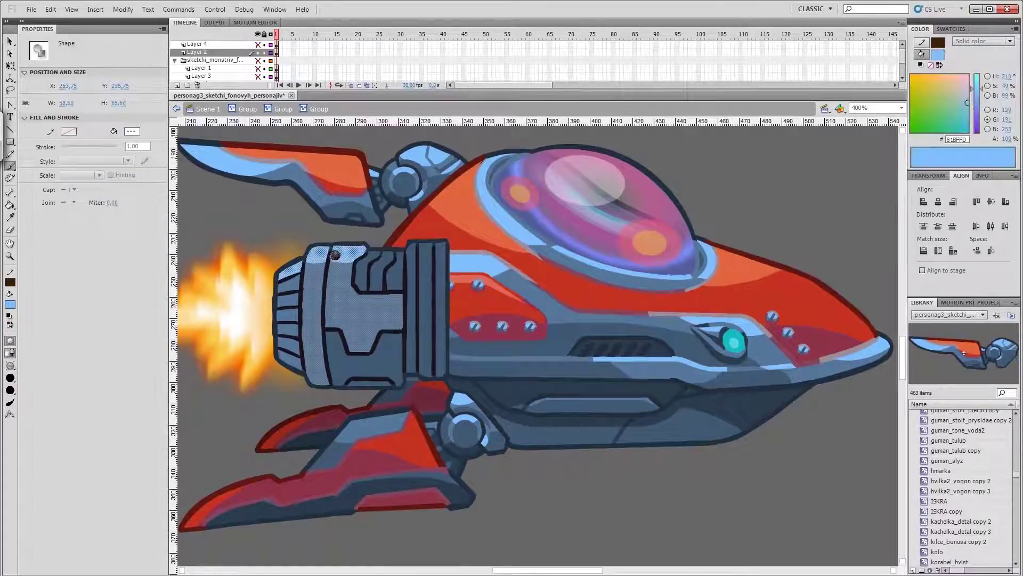
key(ctrl+z)
click(413, 303)
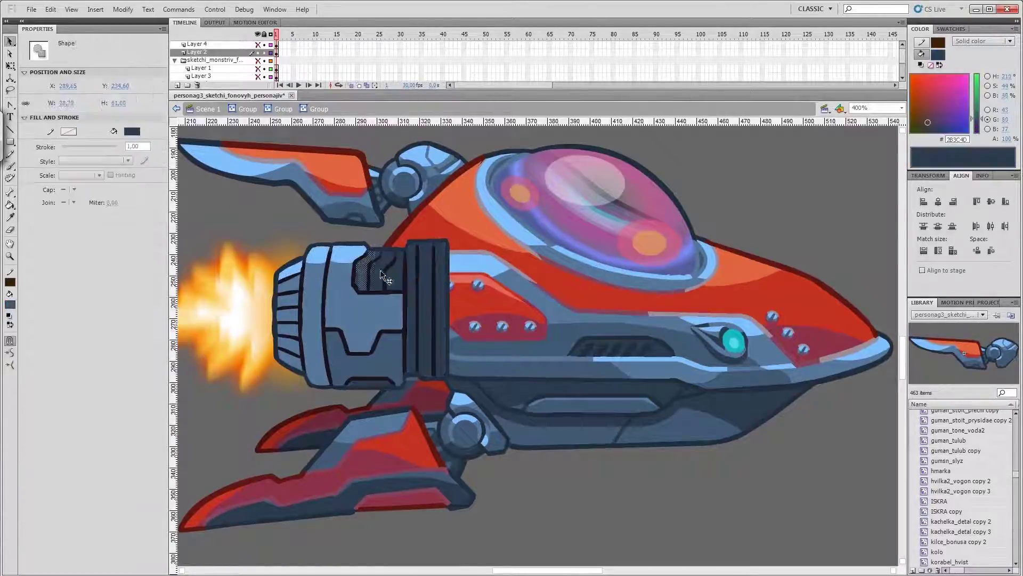
key(b)
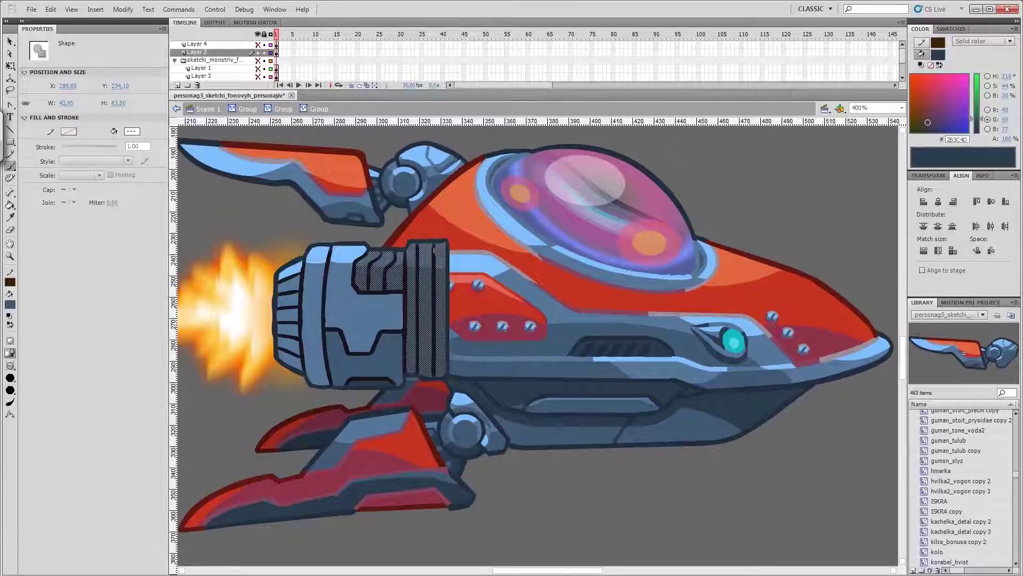
Split the highlight on the engine's ring and body with a 557799 band and a thin light blue 81BFFD reflection
click(9, 305)
click(315, 277)
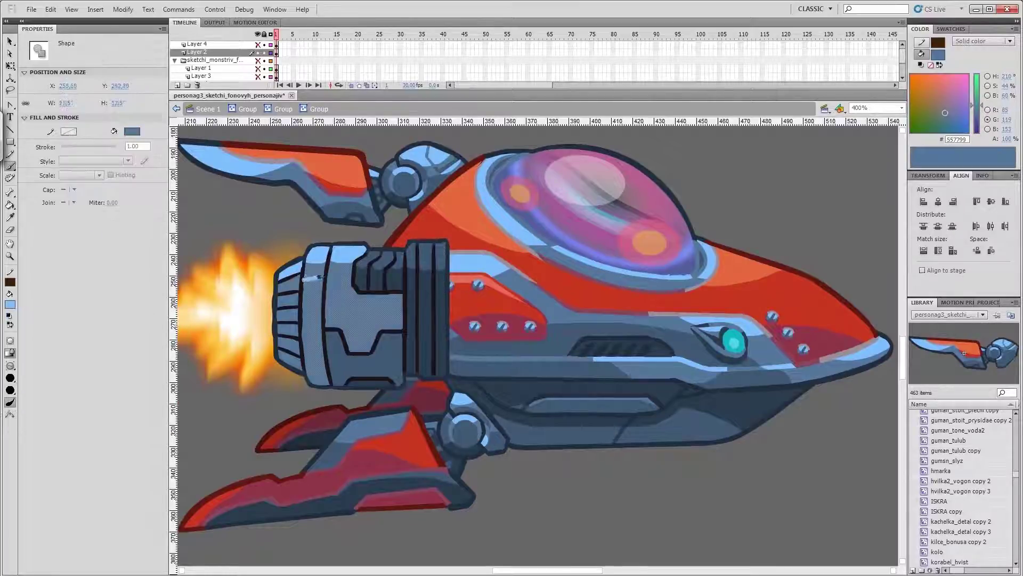
click(9, 304)
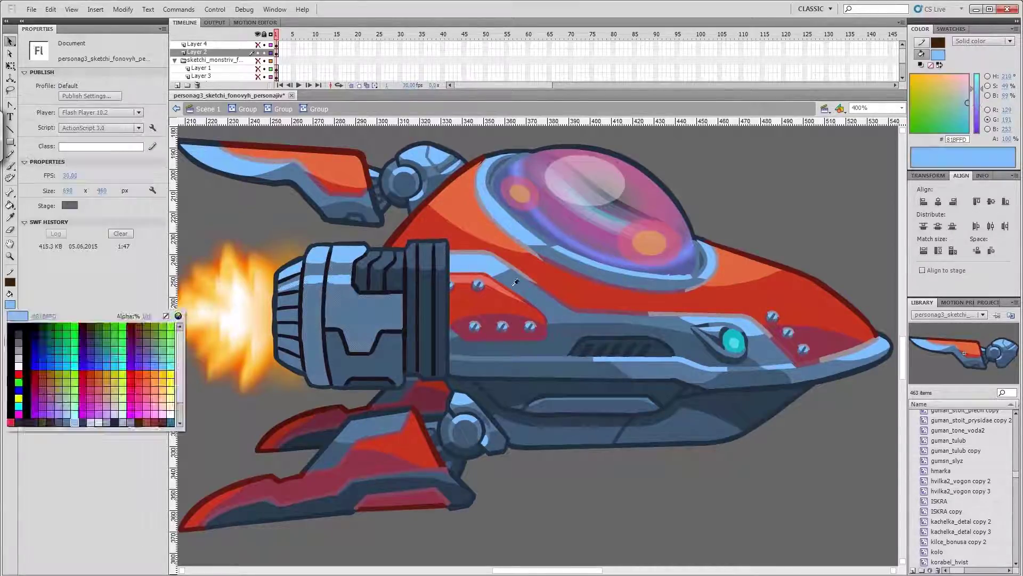
Shade the lower half of the engine's nozzle, ring and body with darker blue 405973
click(314, 356)
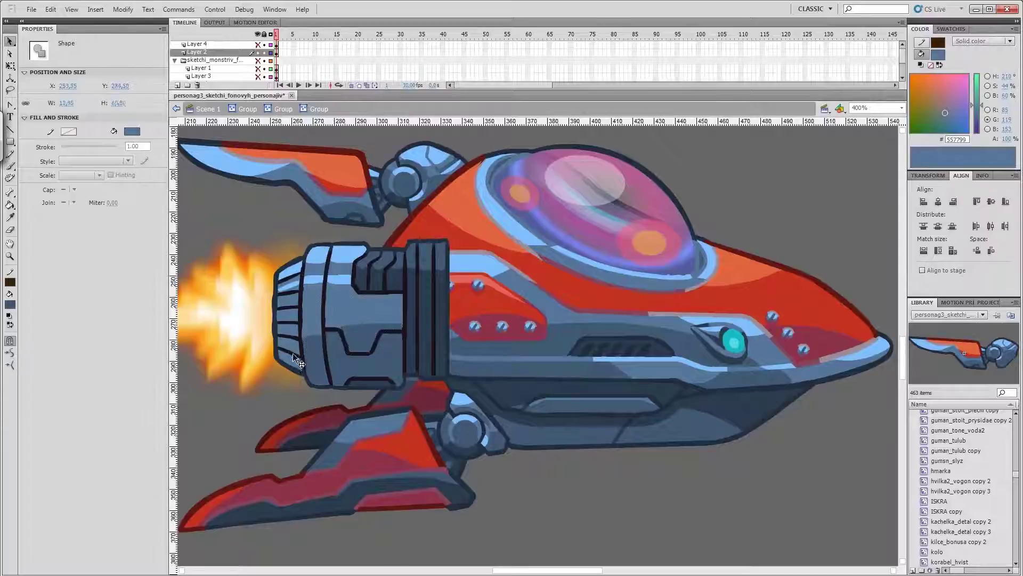
click(349, 370)
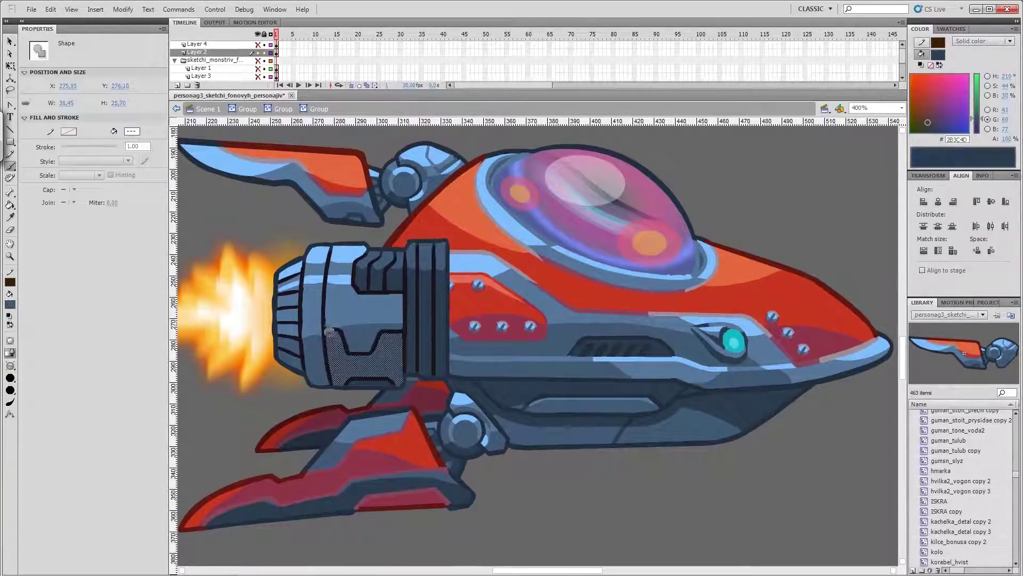
key(ctrl+shift+a)
click(10, 304)
click(350, 303)
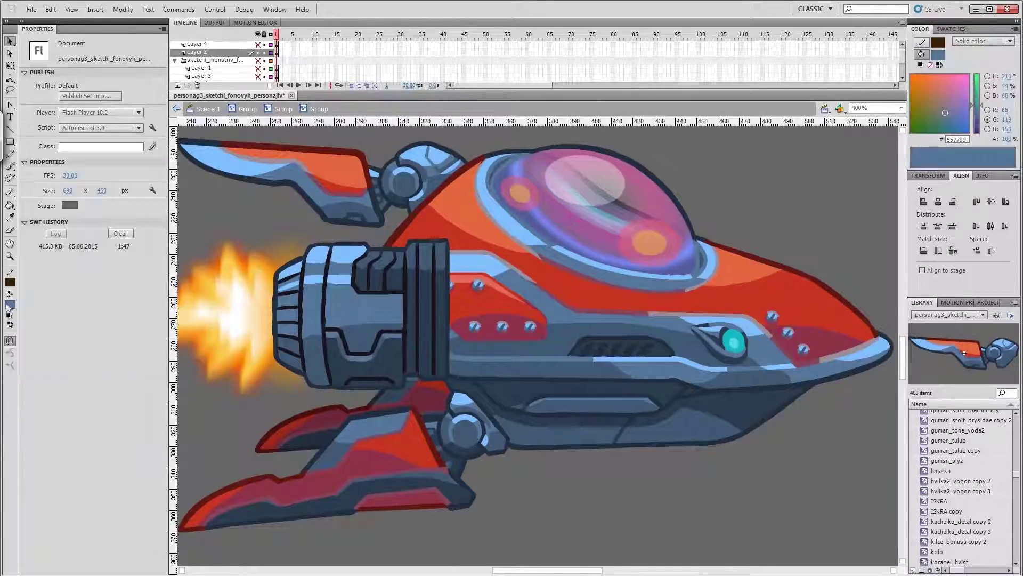
Recolor the black lines of the engine's lower panel and the nozzle grooves in dark blue tones
key(v)
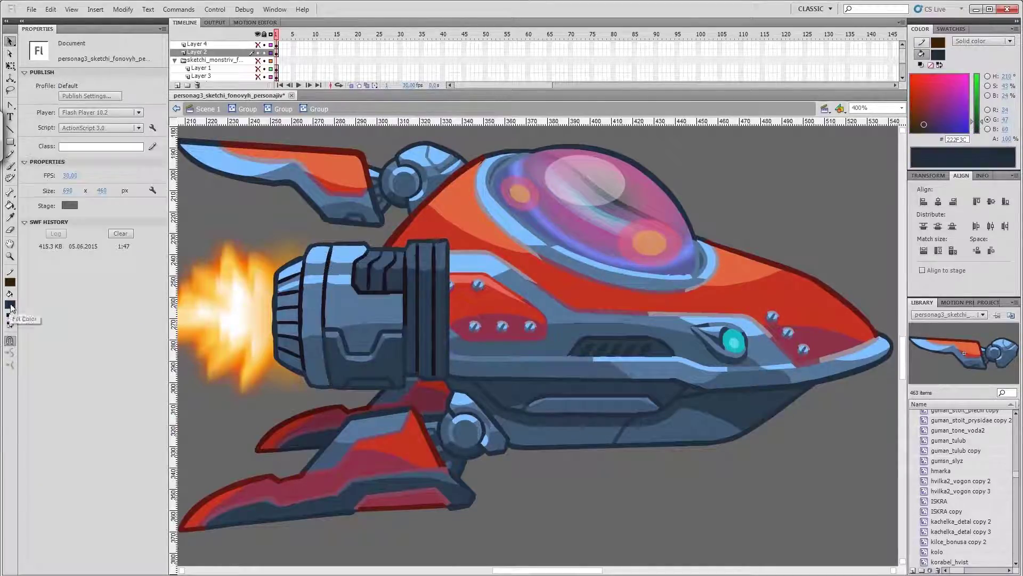
key(b)
click(286, 320)
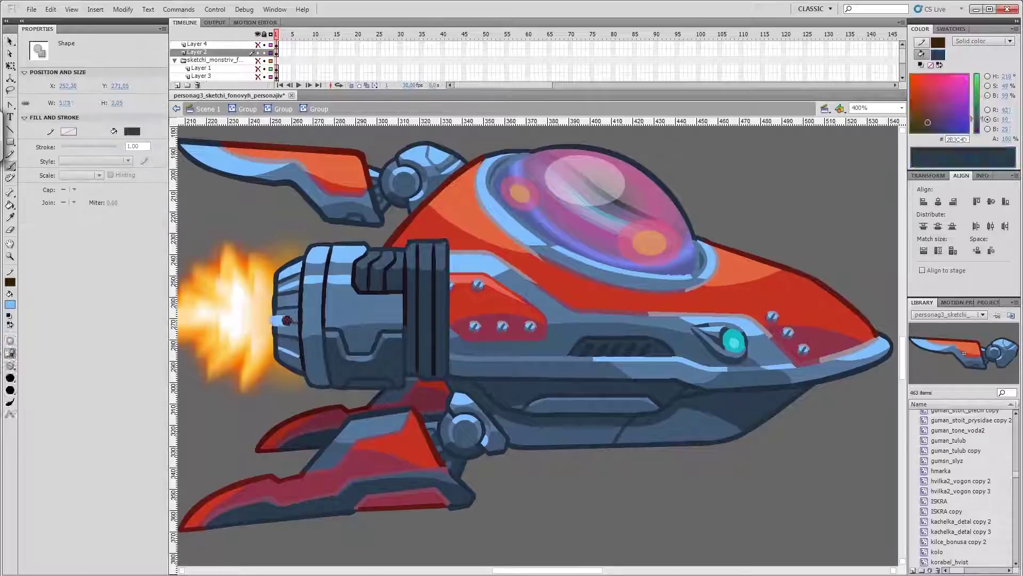
key(v)
click(297, 318)
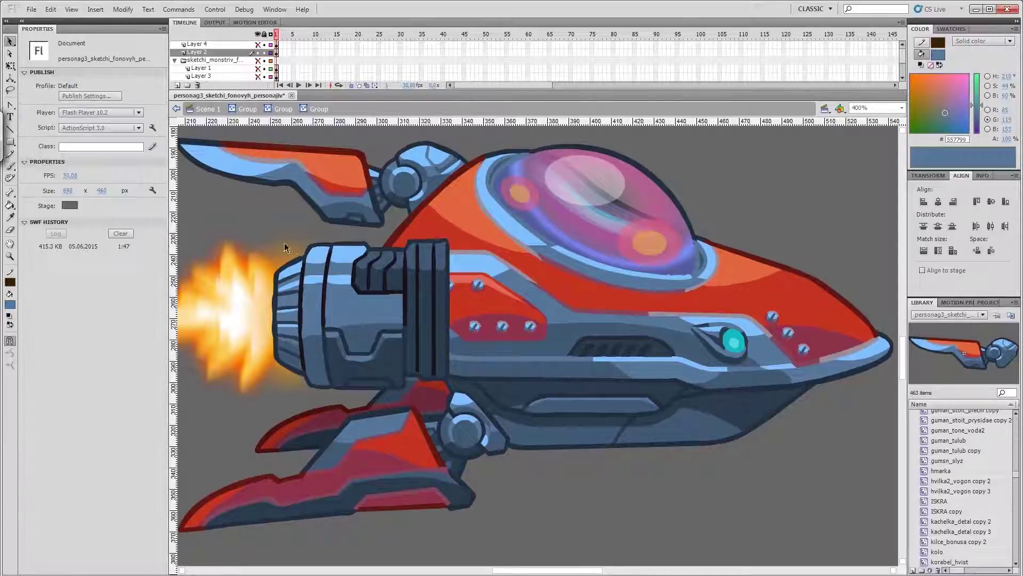
click(244, 234)
drag(243, 234, 256, 235)
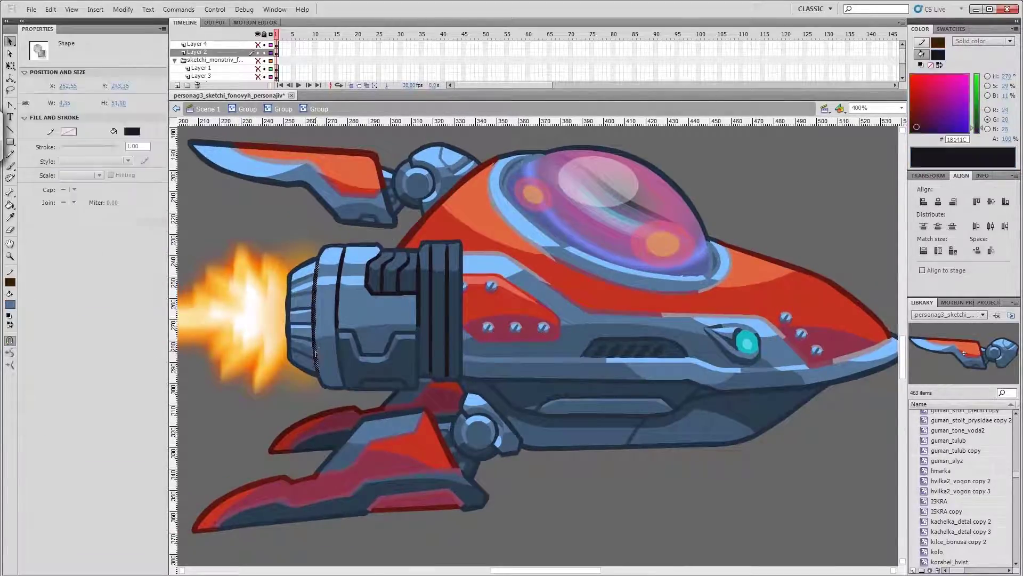
Recolor the black seams on both sides of the engine's ring with blue tones matching the adjoining highlights and shading
click(317, 319)
key(b)
click(9, 305)
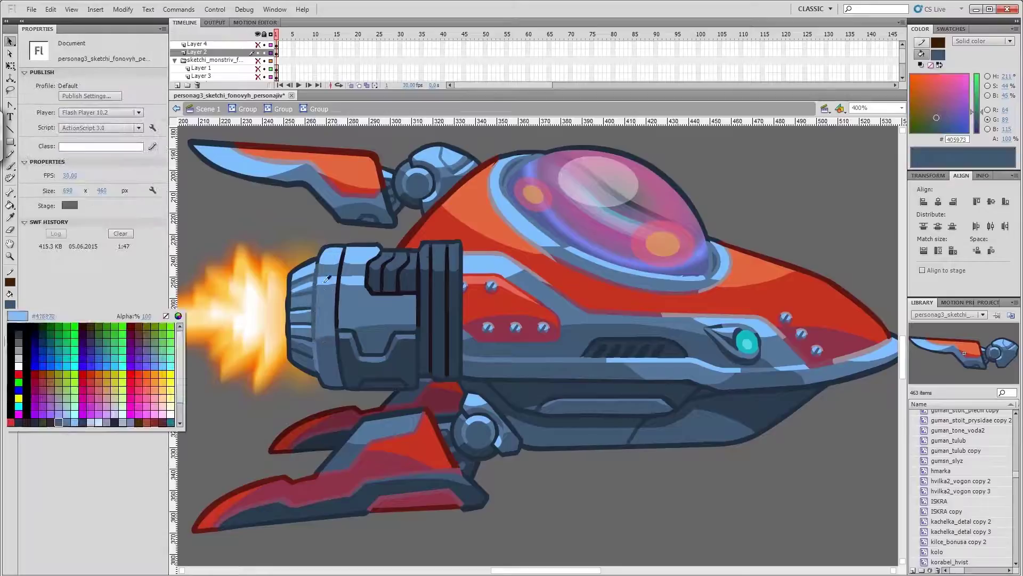
click(347, 265)
key(v)
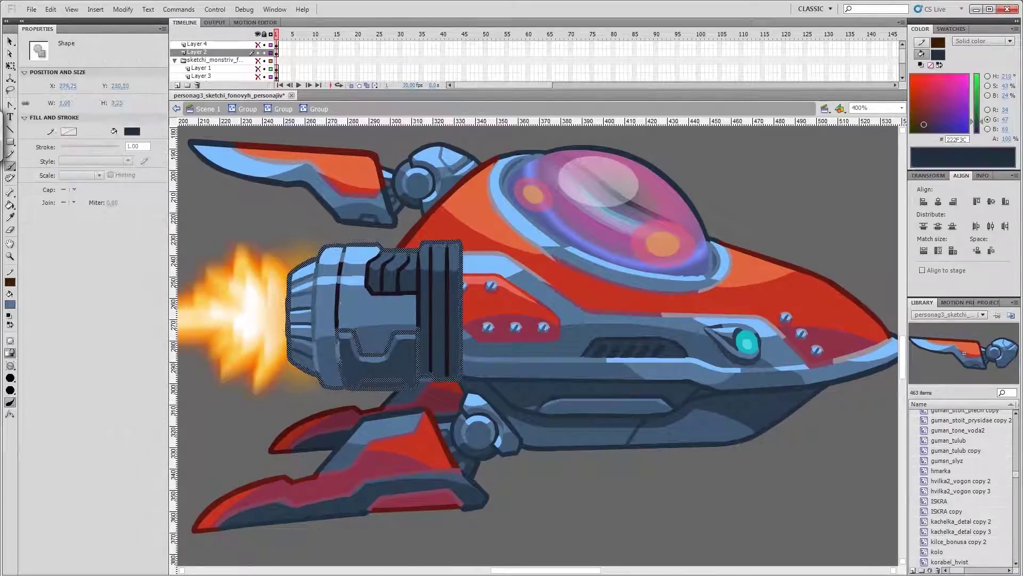
click(9, 304)
click(329, 352)
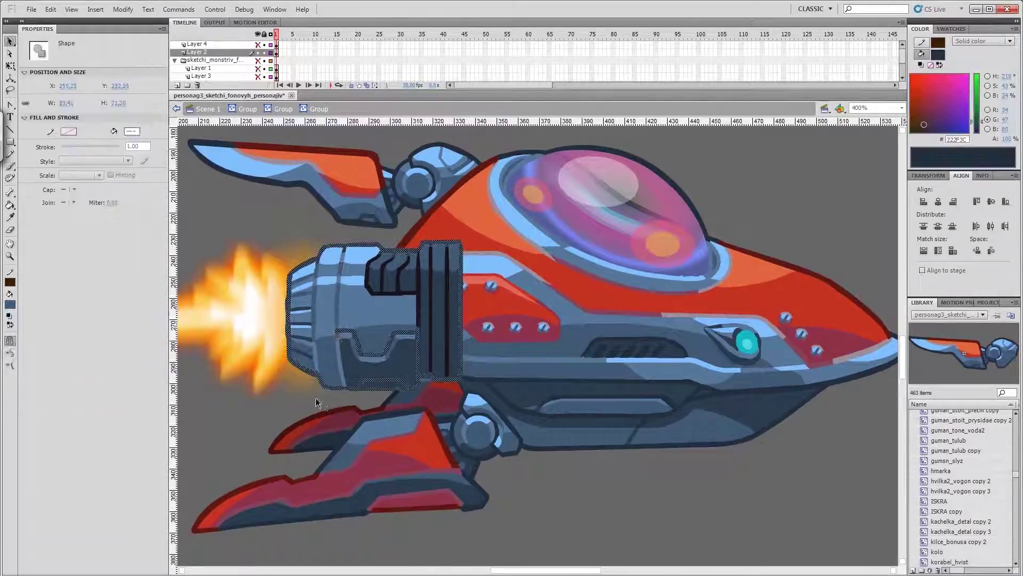
Recolor the black lines of the engine's vents and ribbed collar with blue tones matching the adjoining highlights and shading
click(10, 304)
click(373, 405)
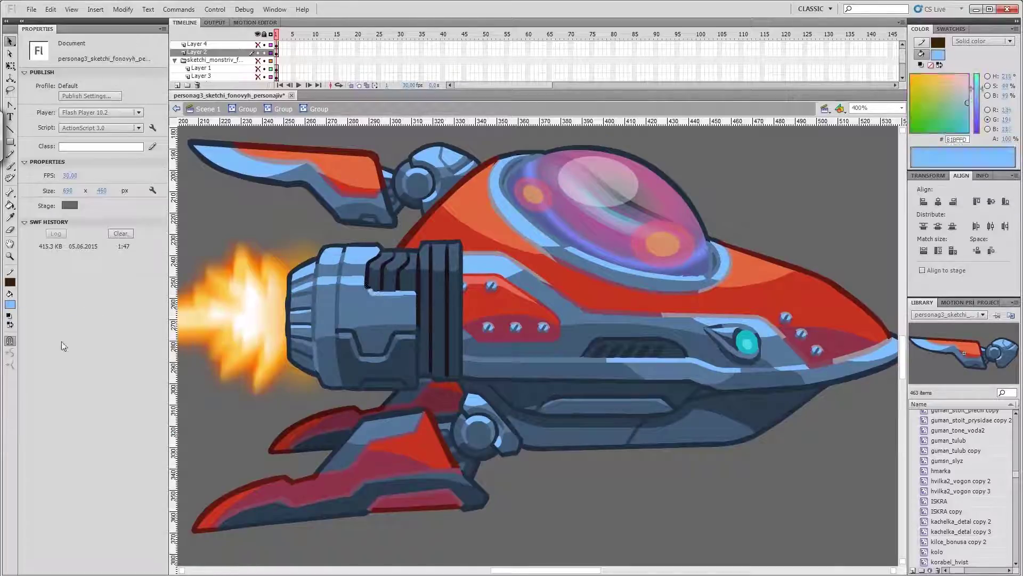
click(10, 304)
click(454, 240)
click(10, 304)
click(446, 389)
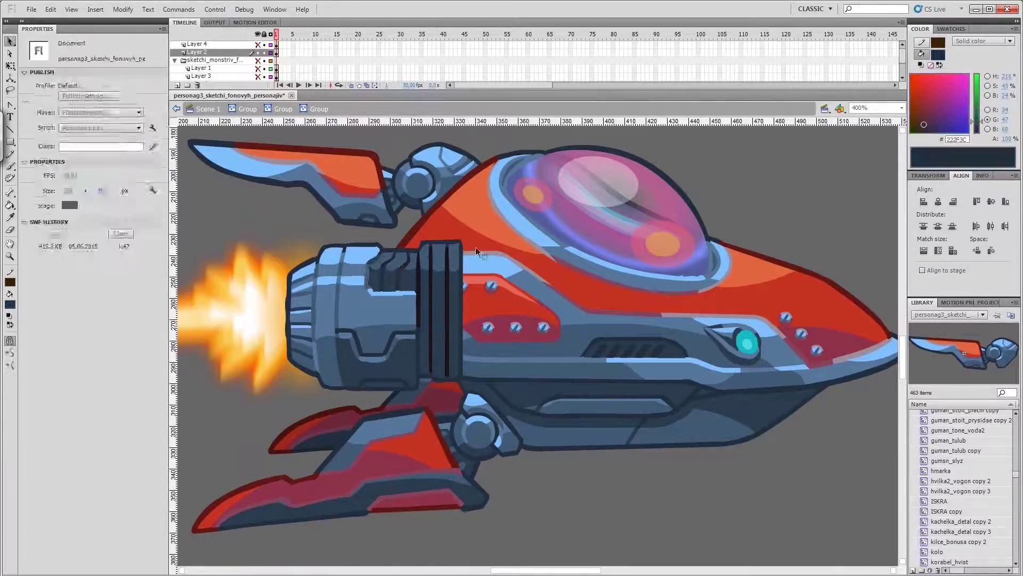
Stretch the end of the engine's nozzle slightly toward the flame
key(ctrl+s)
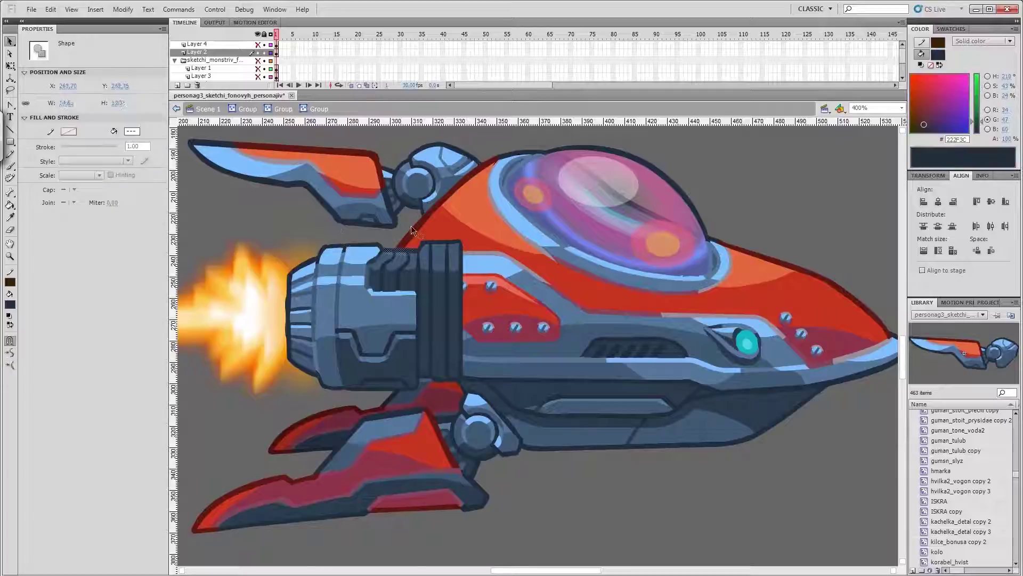
key(v)
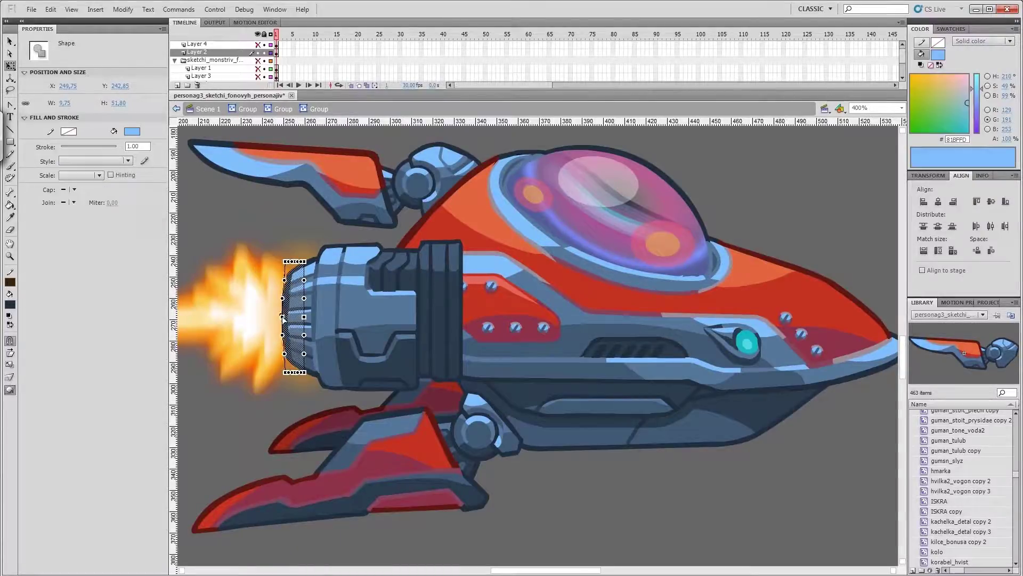
click(289, 383)
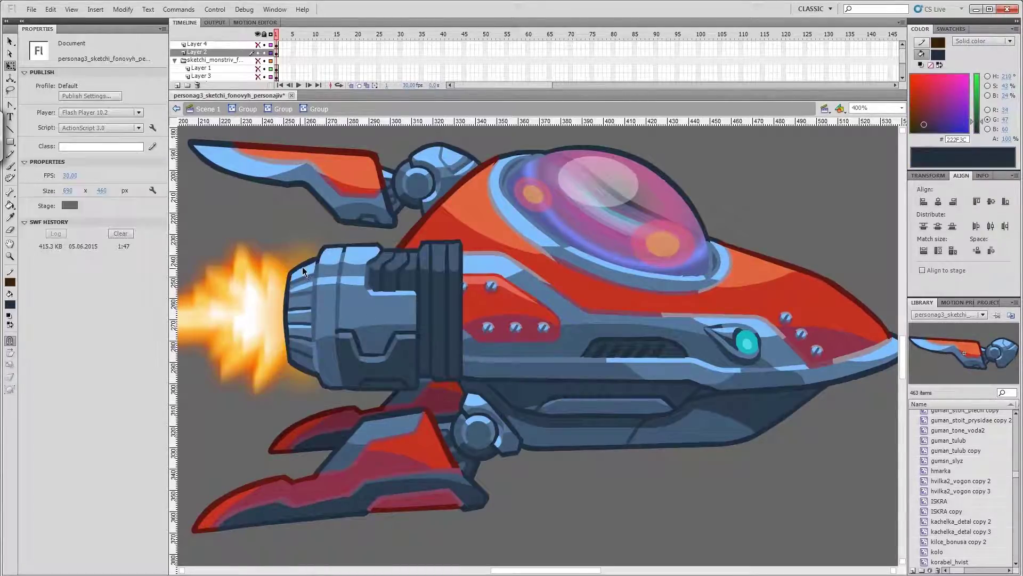
Color the round fitting of the engine's upper hose in 557799 with darker shading and a light blue 81BFFD rim highlight
click(301, 310)
double_click(302, 311)
scroll(301, 311, left, 2)
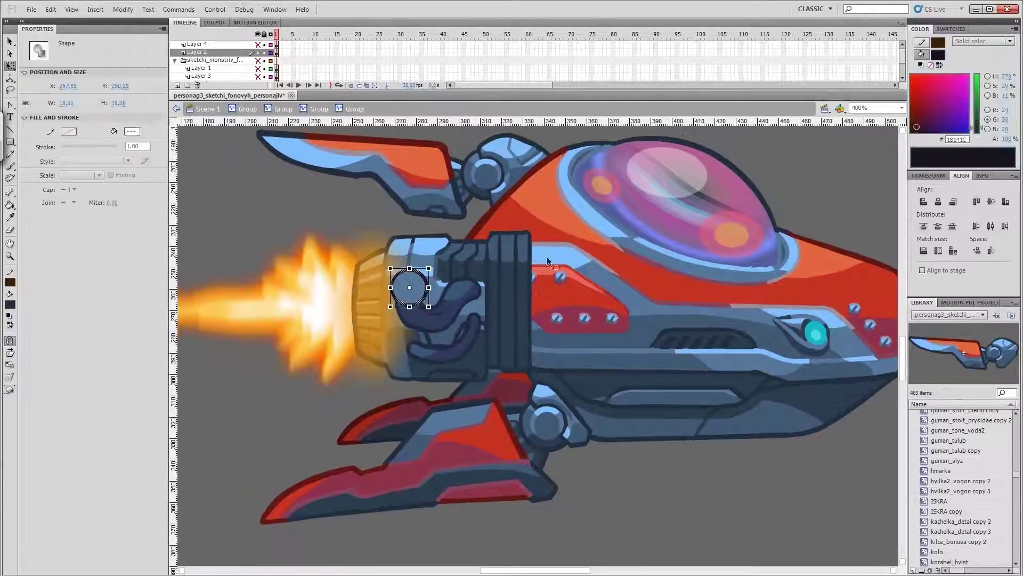
click(10, 305)
click(408, 290)
key(b)
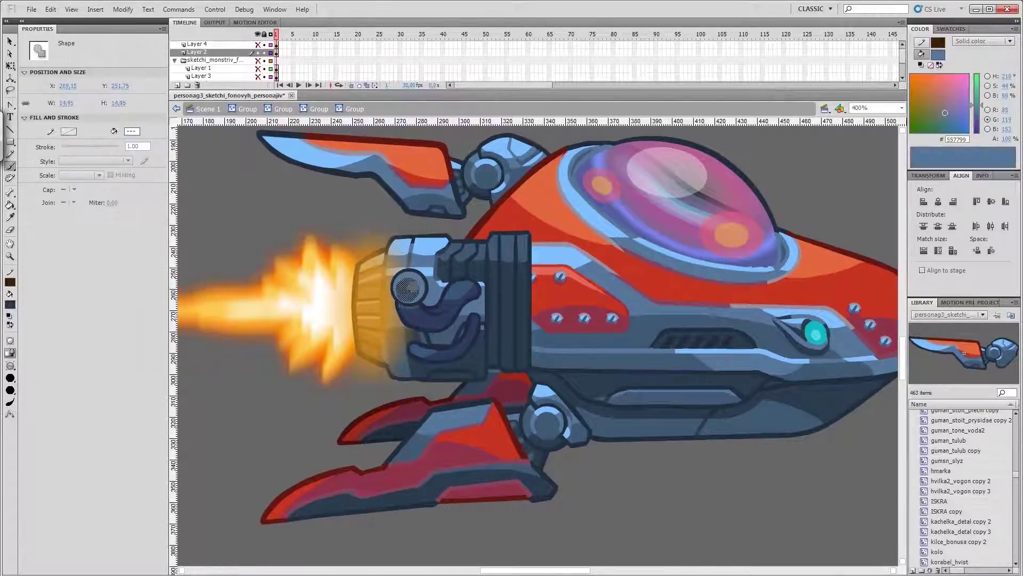
key(ctrl+Return)
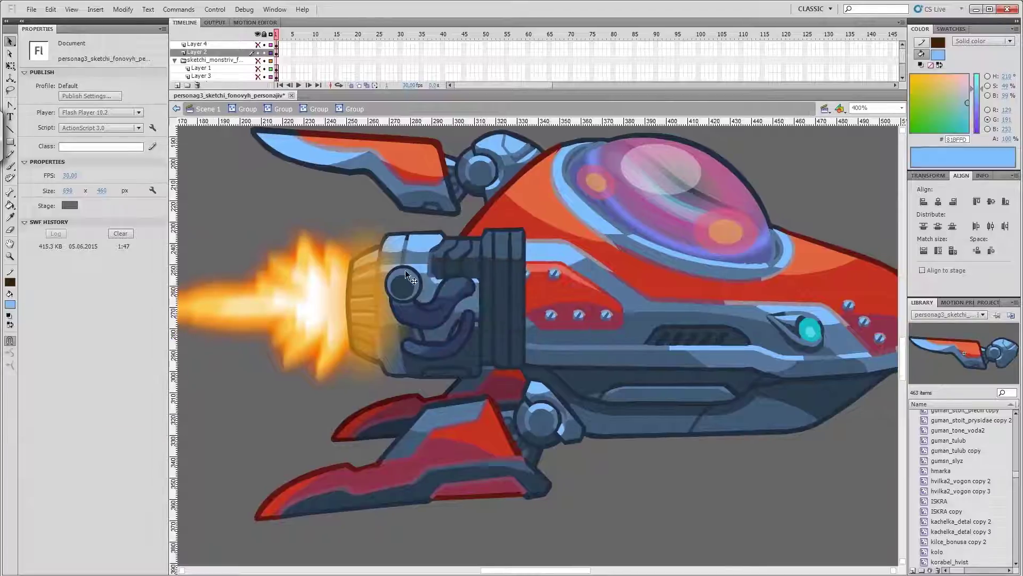
click(408, 277)
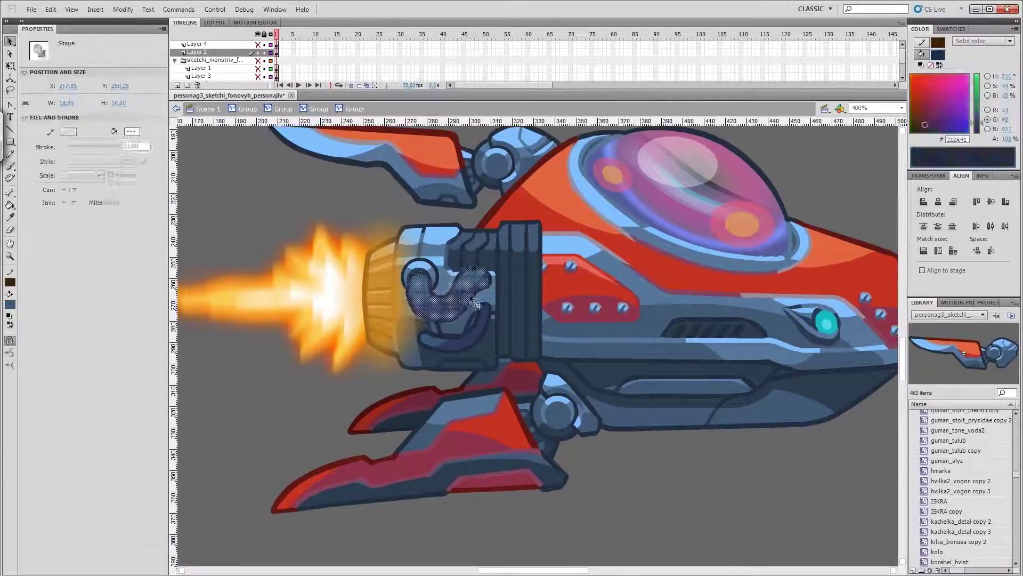
Add a lighter blue section to the upper hose where it meets the round fitting
key(l)
click(474, 301)
click(421, 277)
click(432, 281)
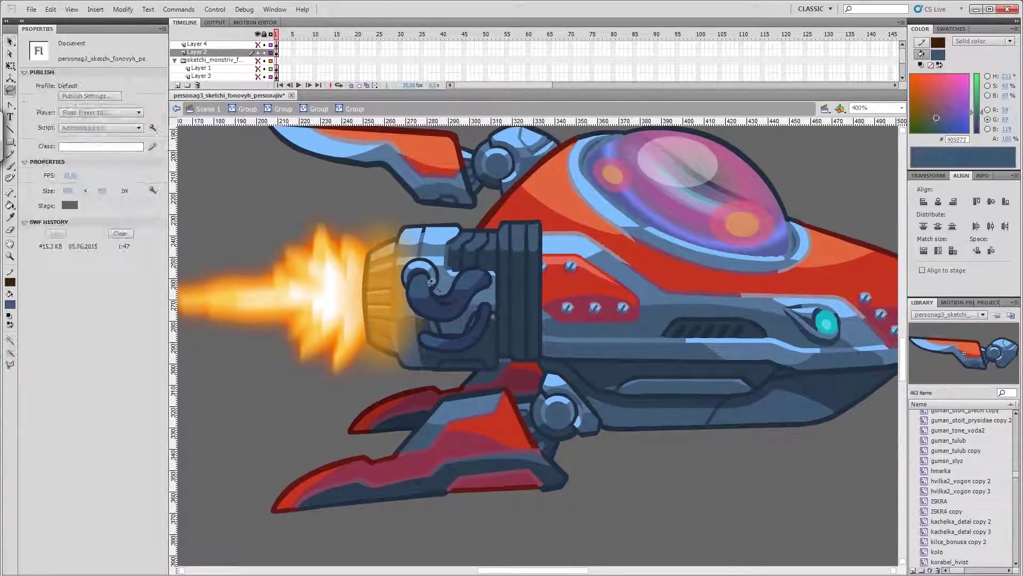
key(v)
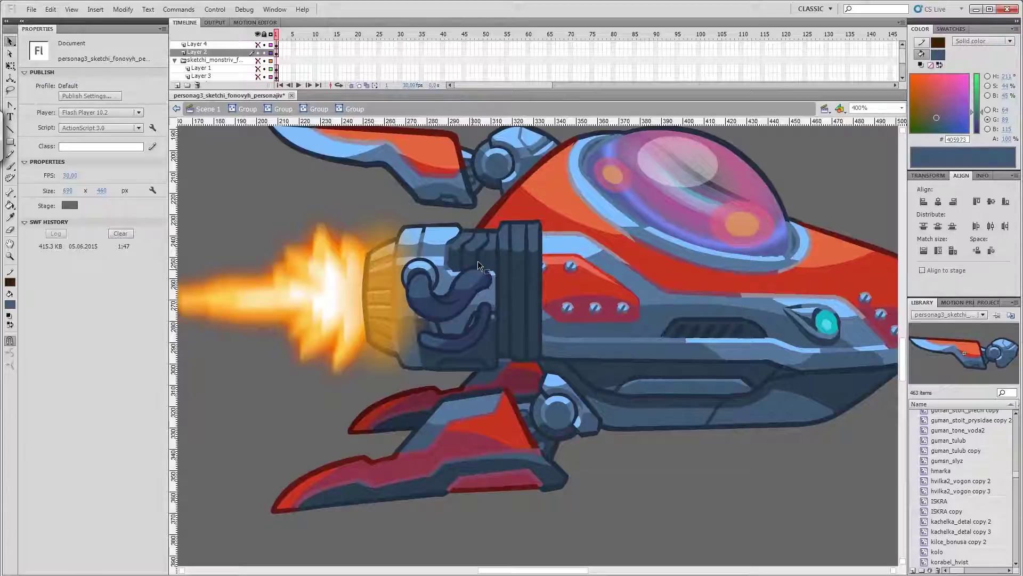
Cut the vents and the ribbed collar away from above the engine's hoses
click(478, 265)
click(51, 9)
double_click(560, 273)
key(q)
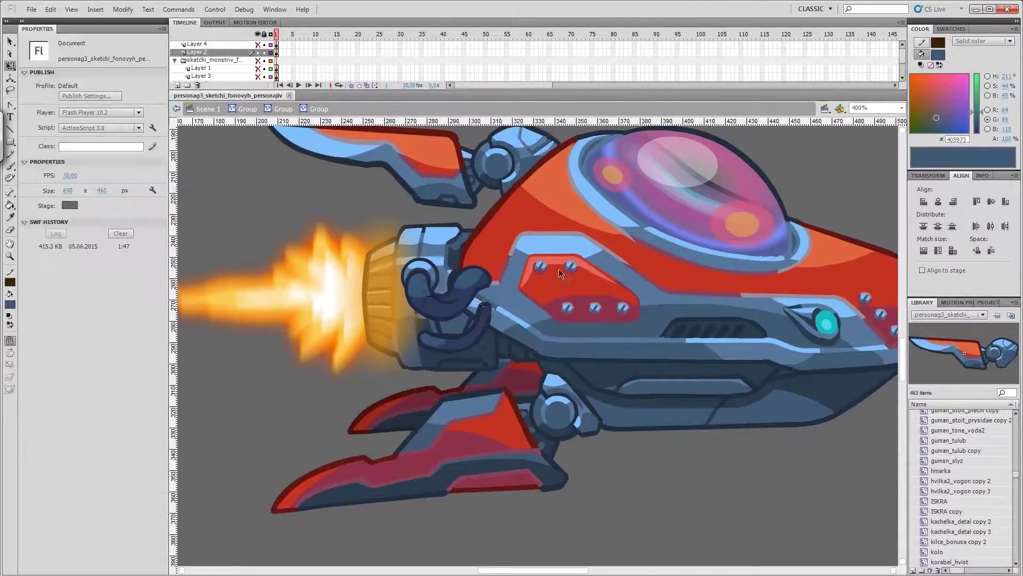
Convert the round hose fitting to a movie clip named turbina_detal
click(420, 276)
key(F8)
text(turbina_detal)
key(Return)
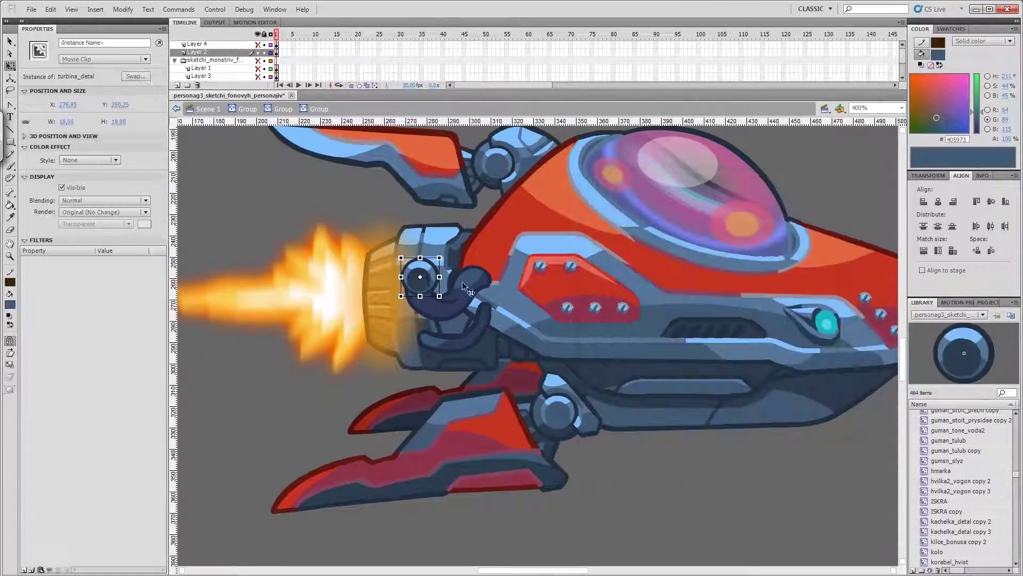
Place a copy of the turbina_detal fitting scaled to 70% on the lower hose and duplicate it with the hose below
drag(433, 272, 434, 318)
key(ctrl+t)
text(70)
key(Return)
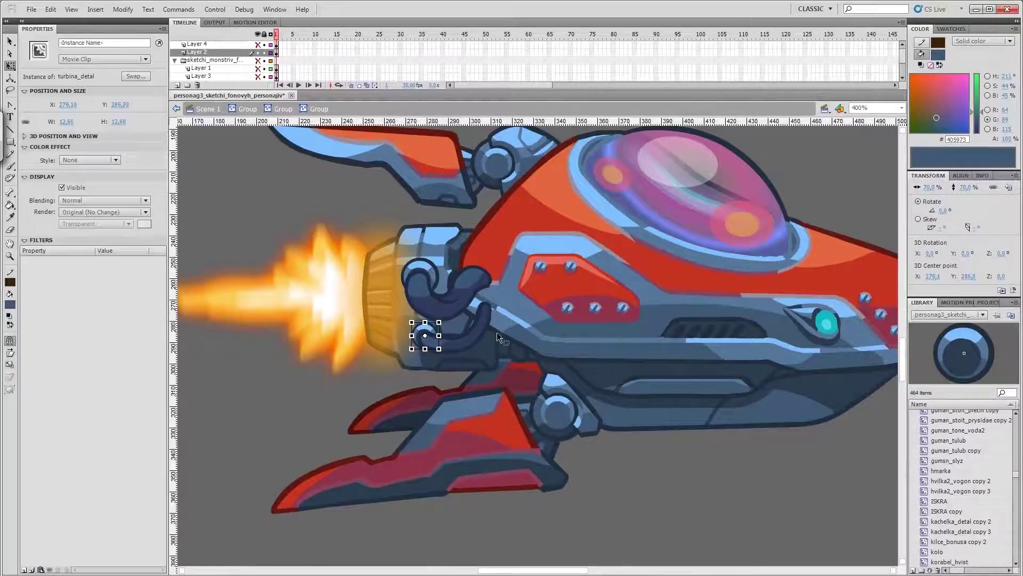
drag(425, 335, 430, 358)
double_click(430, 358)
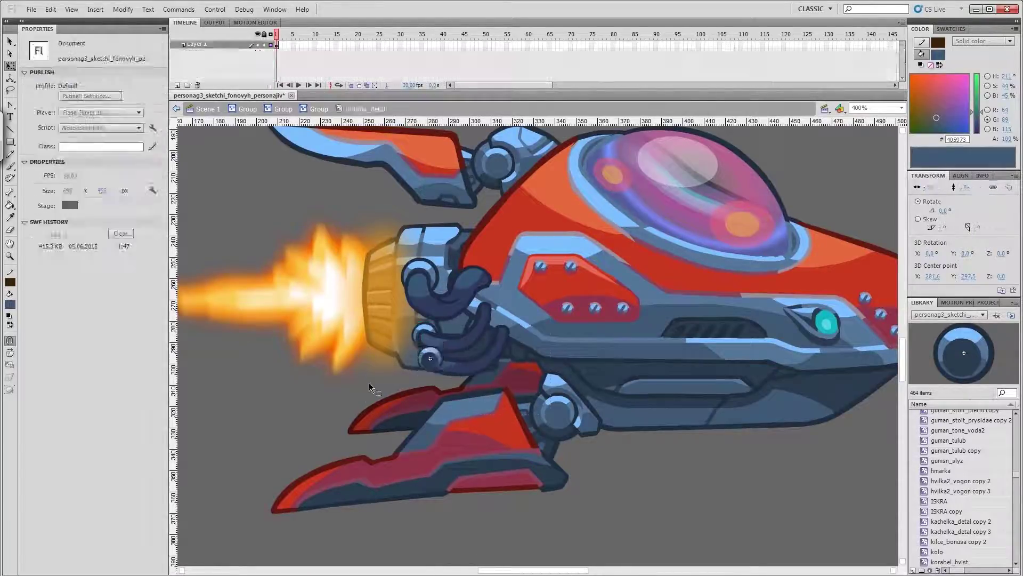
double_click(369, 383)
Group the lower hose with its fitting and convert it to a movie clip named turbina_shlang
click(472, 309)
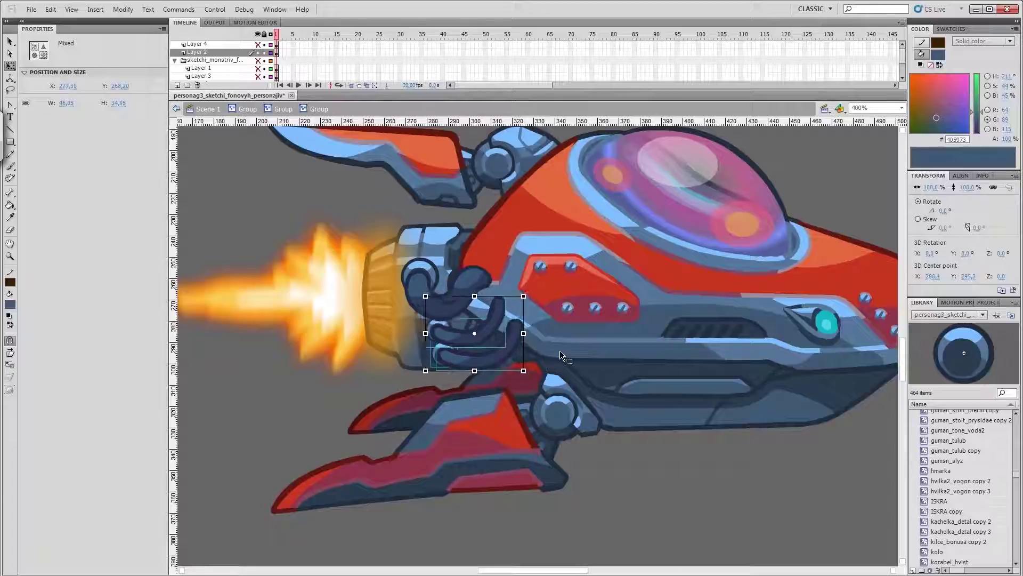
key(ctrl+g)
key(F8)
text(shlan)
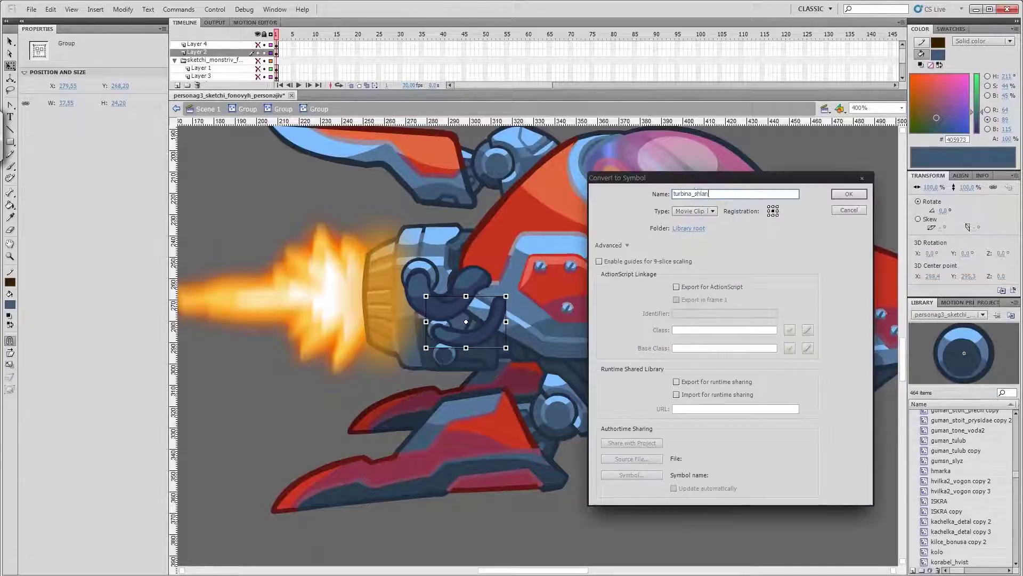
text(g)
key(Return)
Place a second copy of the turbina_shlang hose below the first one on the engine
right_click(954, 562)
click(857, 550)
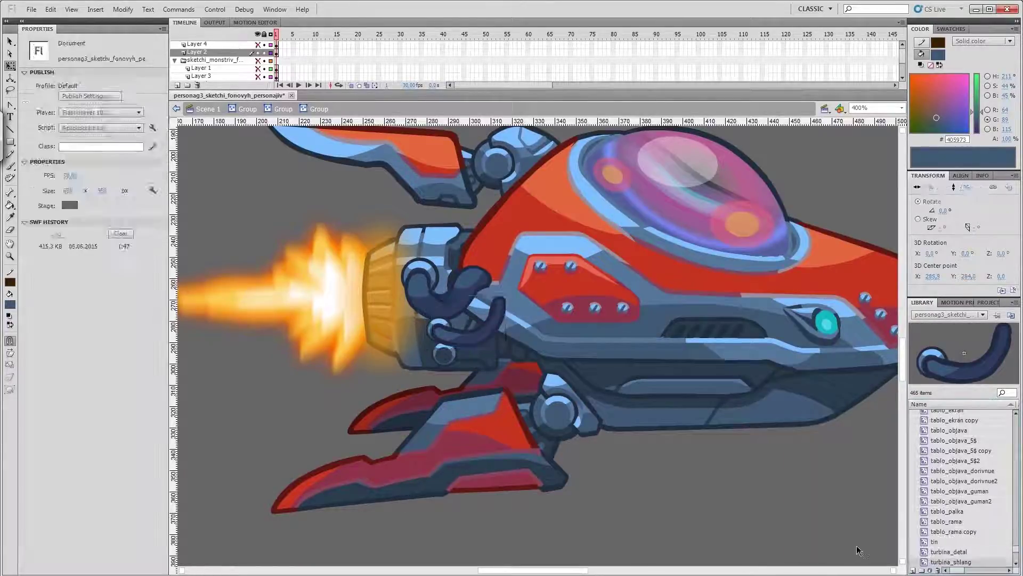
key(Escape)
click(514, 355)
Lighten the end of the turbina_shlang hose and bring the vents and ribbed collar back in front of the hoses
double_click(480, 372)
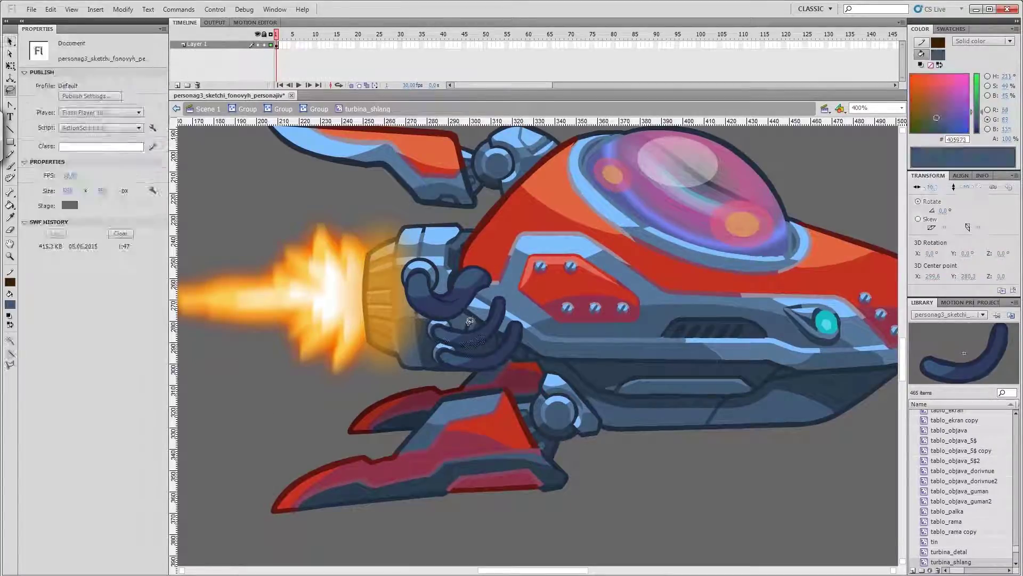
key(v)
double_click(663, 469)
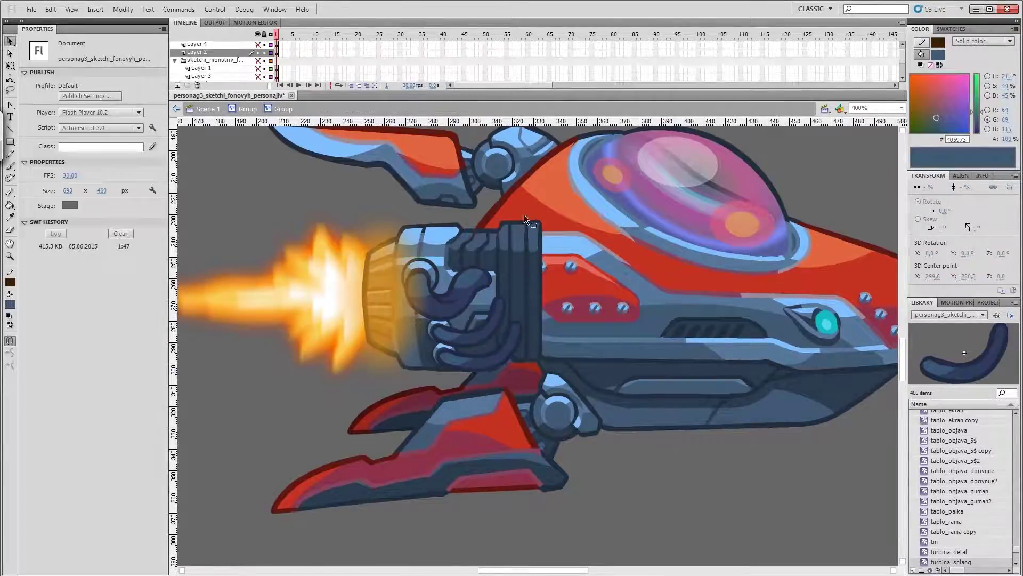
Send the engine group with its flame behind the ship's hull
double_click(525, 218)
click(567, 240)
key(F8)
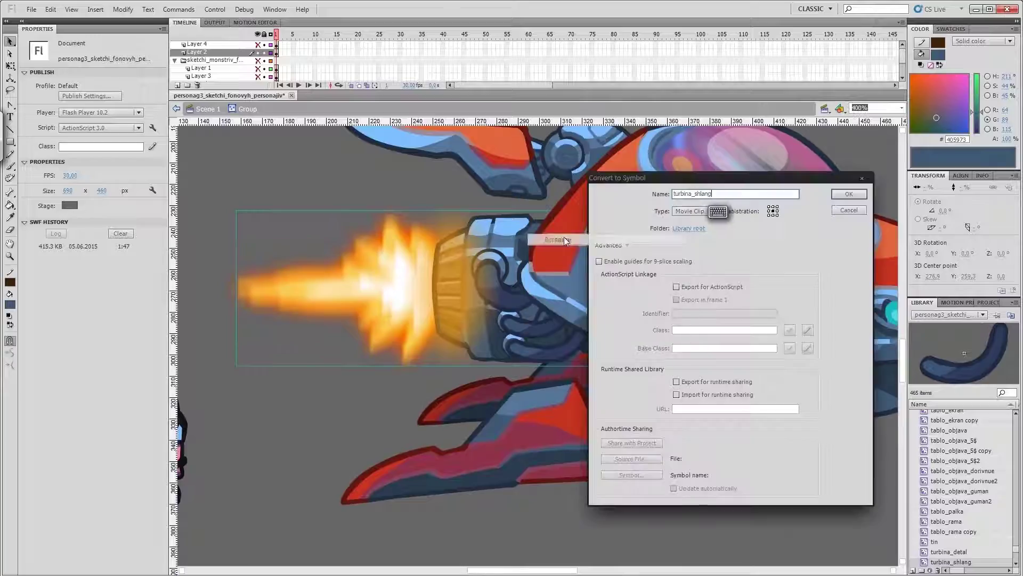
key(Return)
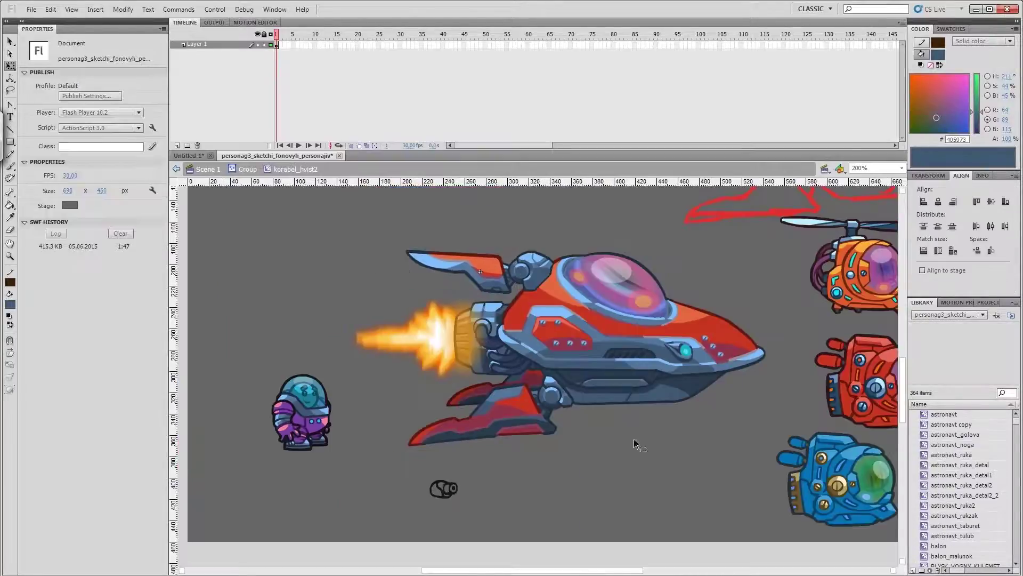
double_click(655, 453)
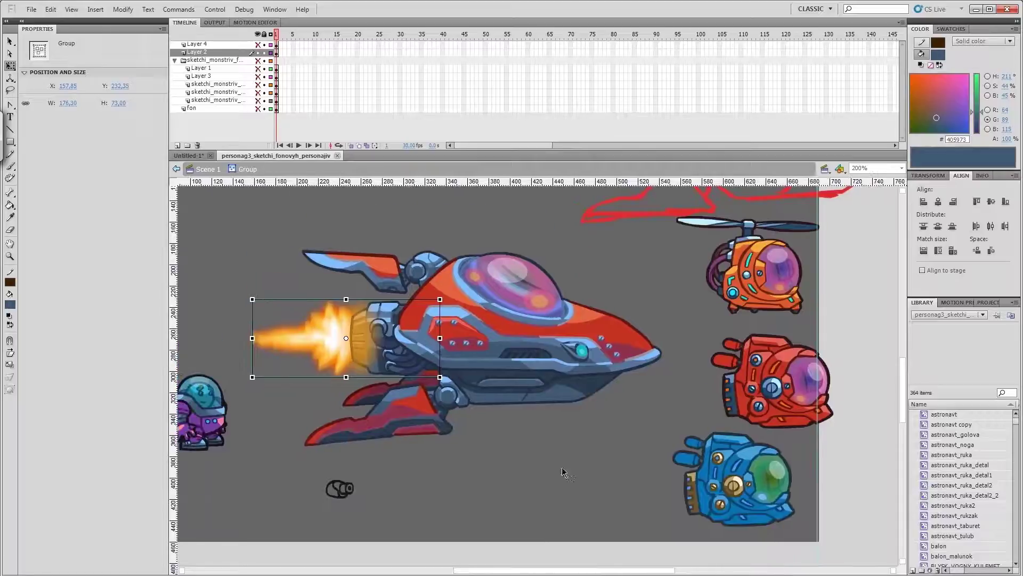
Convert the engine group with its flame to a movie clip symbol
right_click(562, 472)
click(450, 449)
key(Return)
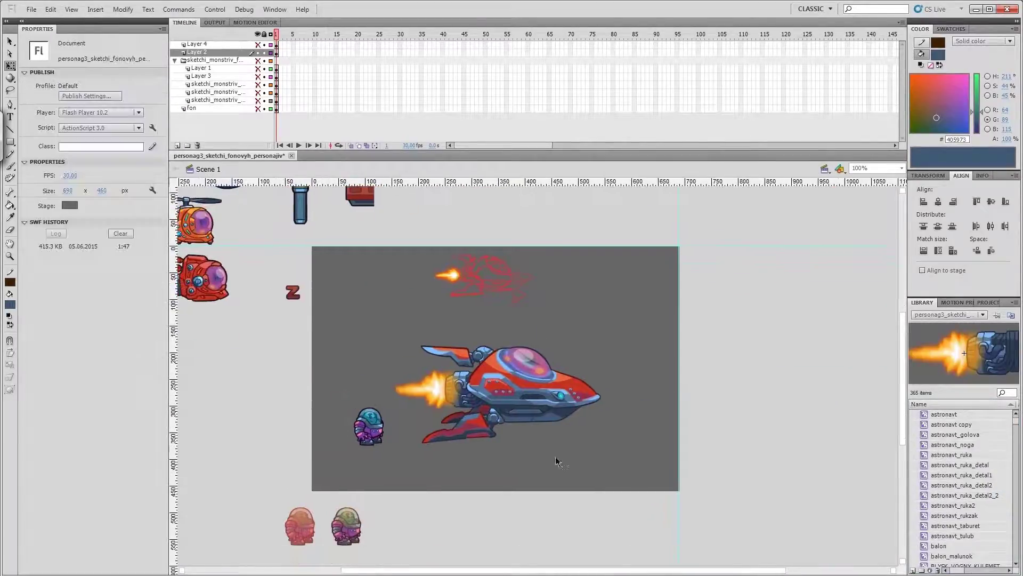
Move the small astronaut below the stage and convert the whole ship to a movie clip named spaceship
drag(368, 426, 392, 520)
click(498, 394)
key(F8)
text(spaceship)
key(Return)
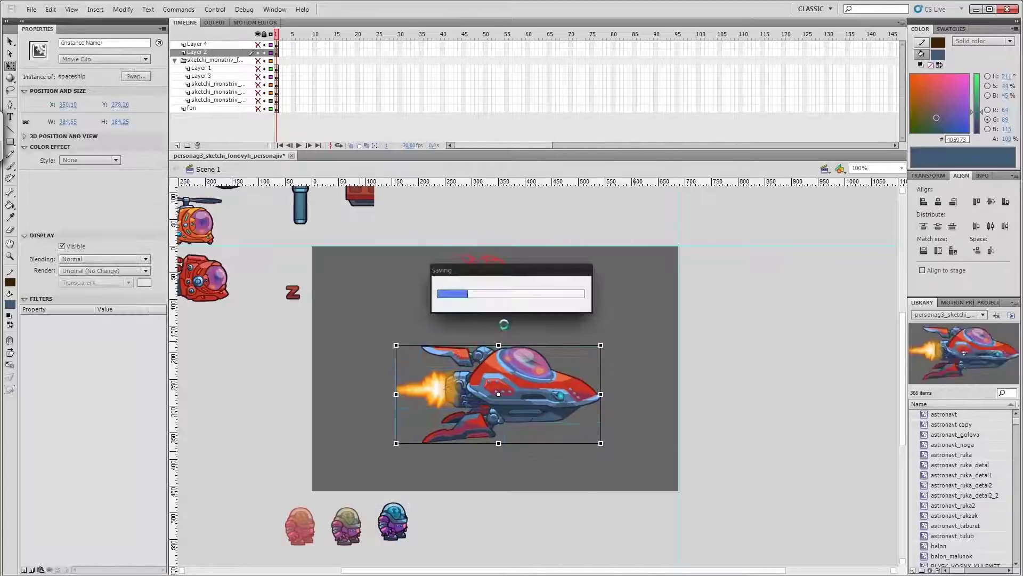
click(615, 297)
Nest the spaceship clip in a new movie clip named spaceship_flying
click(520, 379)
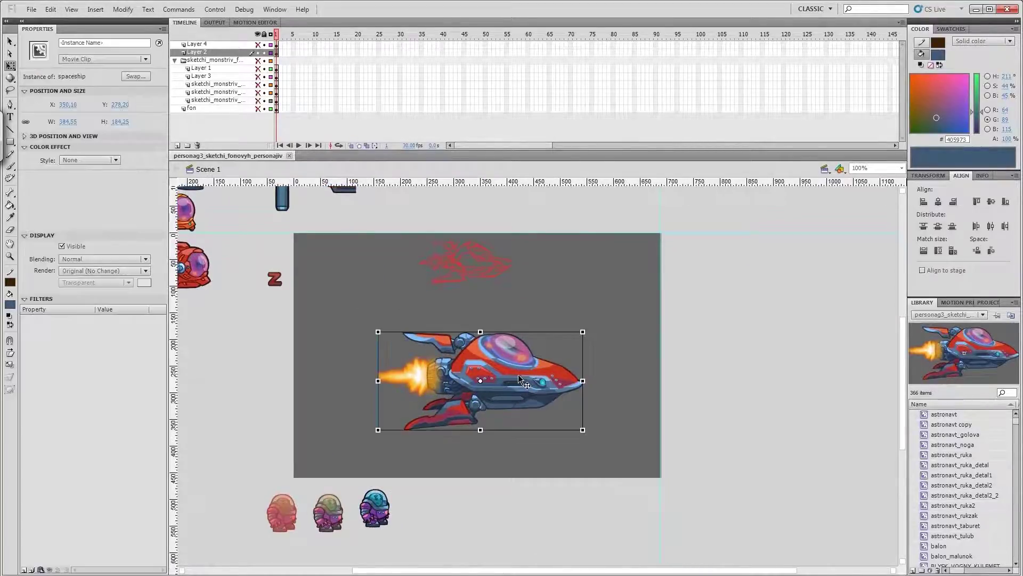
key(F8)
key(Escape)
key(F8)
text(spaceship_flying)
key(Return)
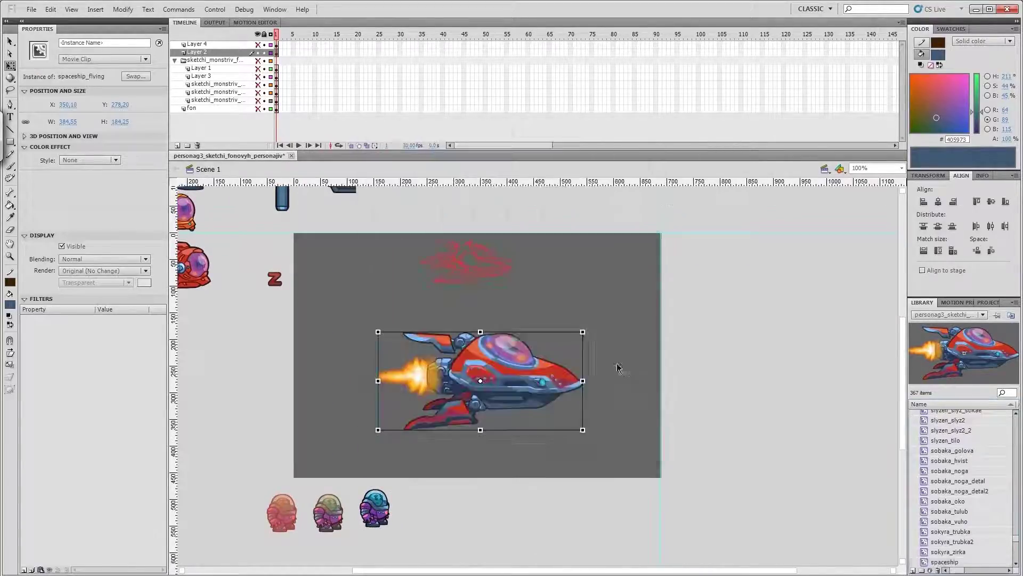
Animate the ship inside spaceship_flying with a classic tween over 60 frames and a keyframe at frame 30
double_click(480, 381)
right_click(276, 45)
click(306, 78)
click(403, 47)
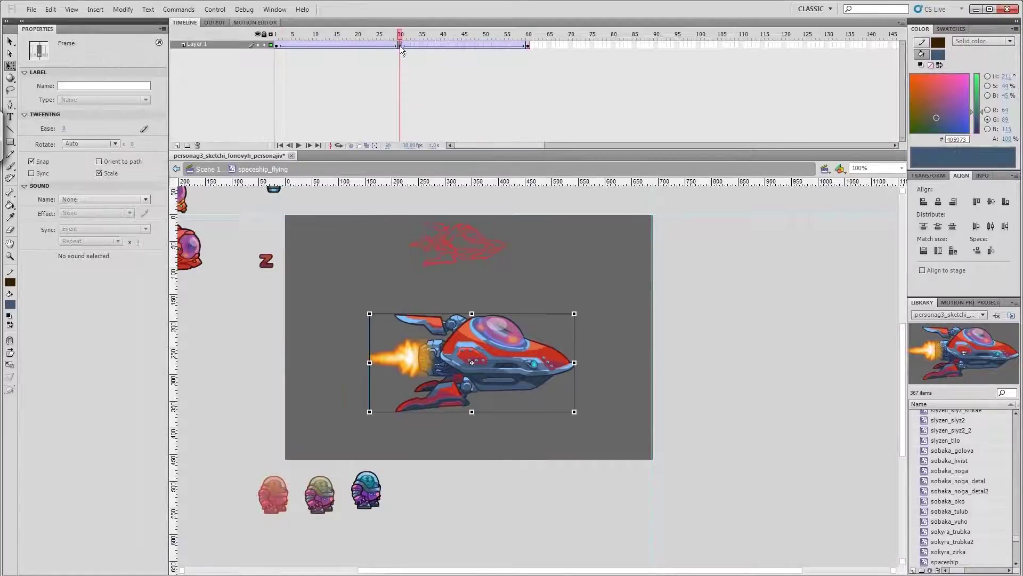
click(50, 9)
click(64, 250)
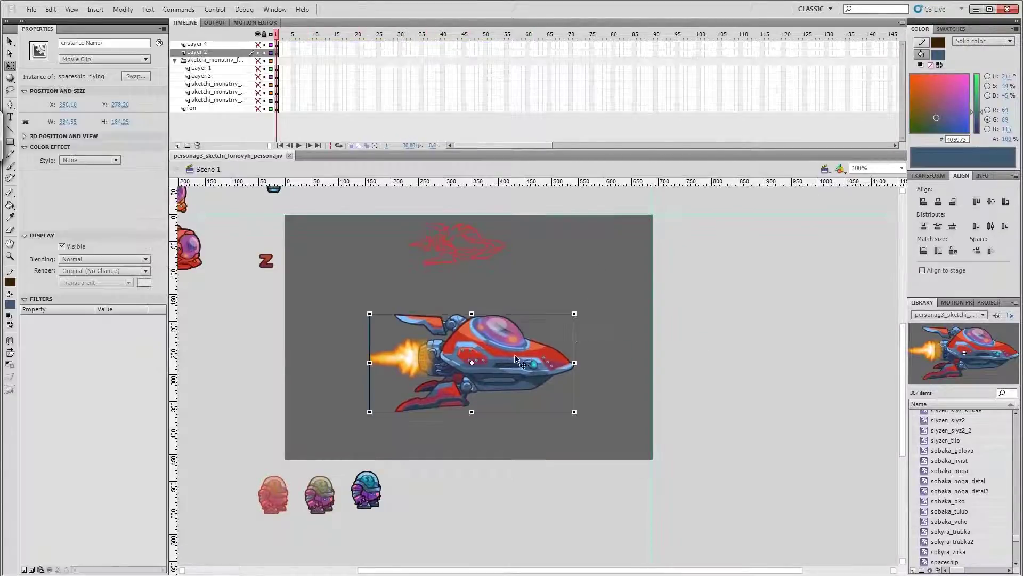
Show Layer 2 as outlines and change its outline color to orange to compare the small ship copy with the sketch
click(270, 52)
key(ctrl+equal)
right_click(337, 52)
click(363, 357)
click(477, 332)
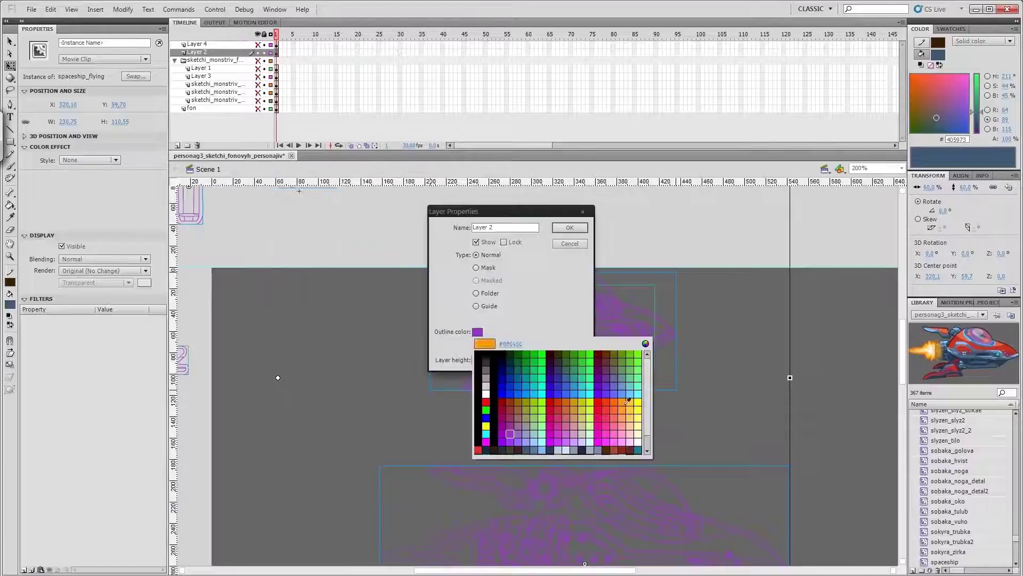
click(628, 400)
click(570, 228)
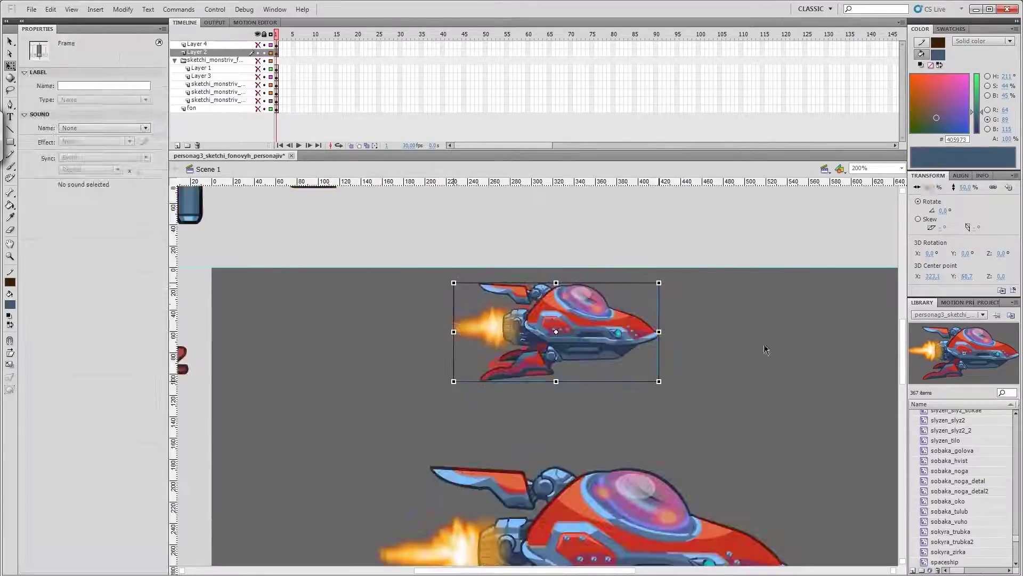
Scale the small ship copy over the red sketch to 45% and copy it
key(ctrl+z)
key(ctrl+z)
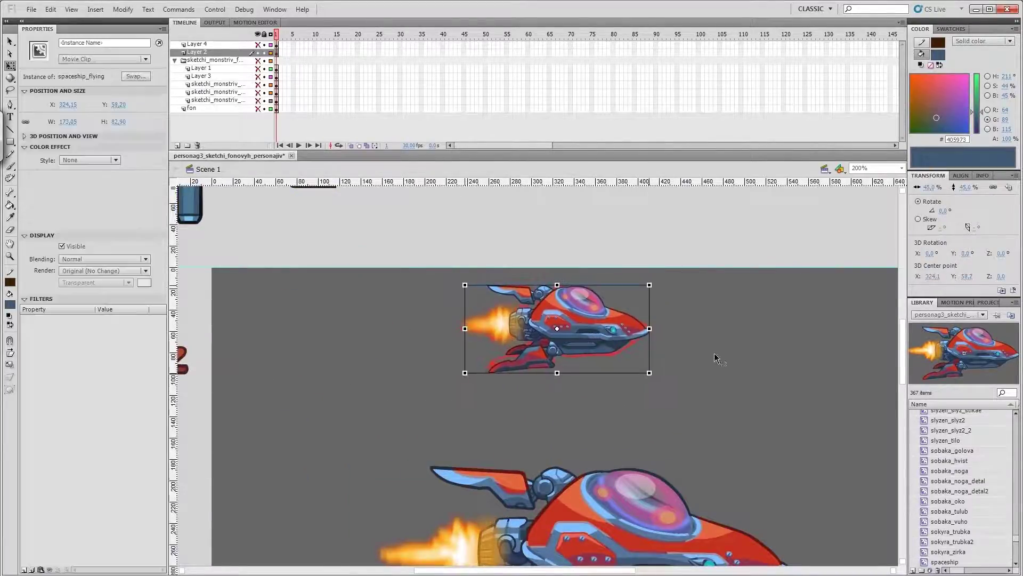
key(ctrl+c)
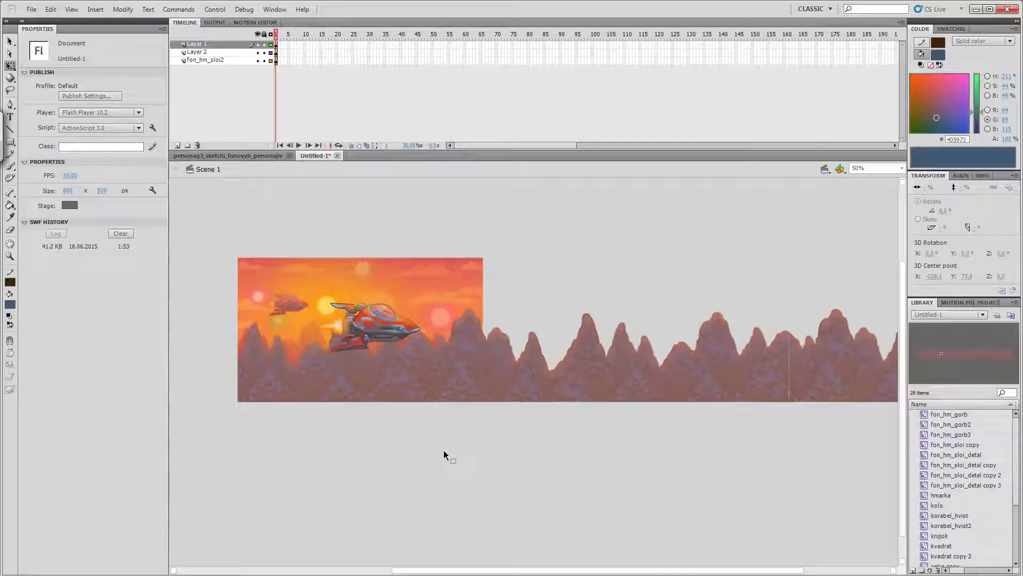
Test the movie to check the flying spaceships over the scrolling mountains, viewing it maximized and at normal window size over the stage
drag(419, 443, 490, 459)
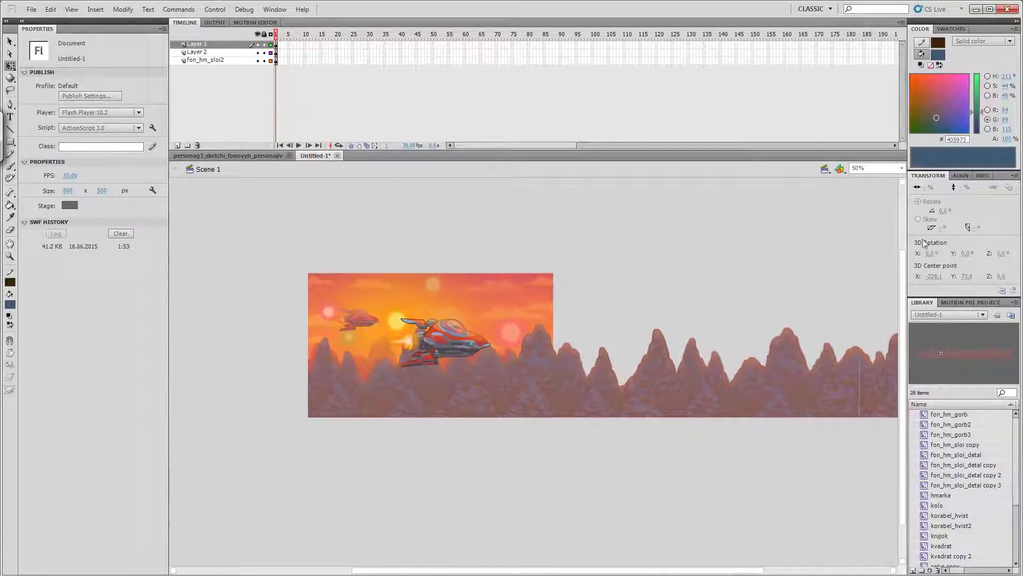
click(902, 168)
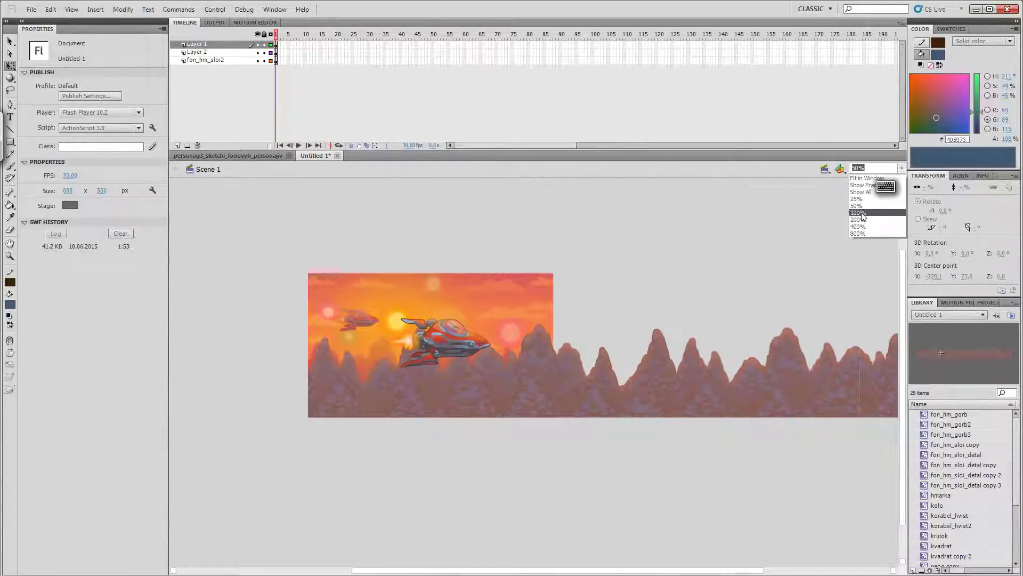
click(858, 213)
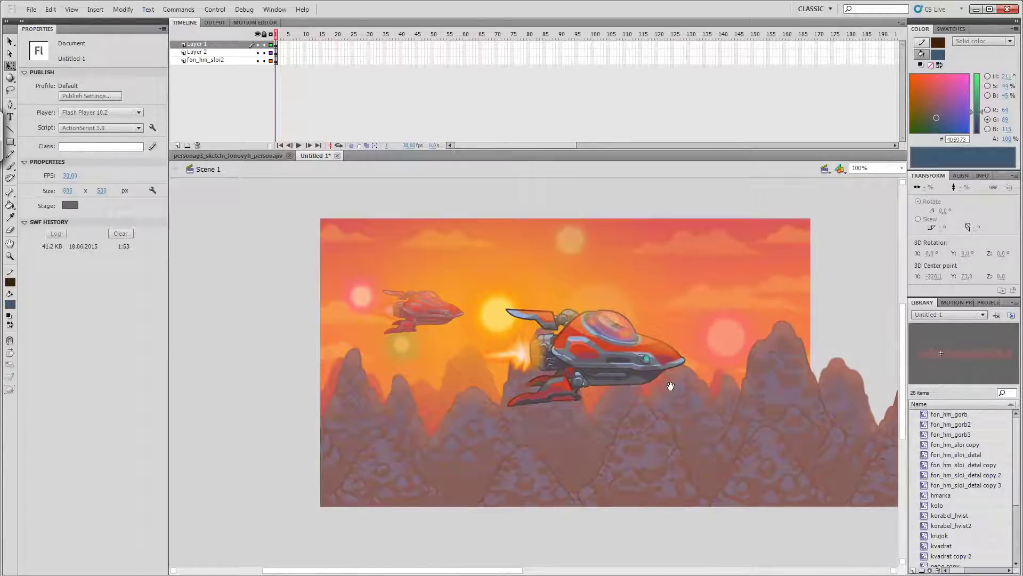
drag(671, 386, 577, 377)
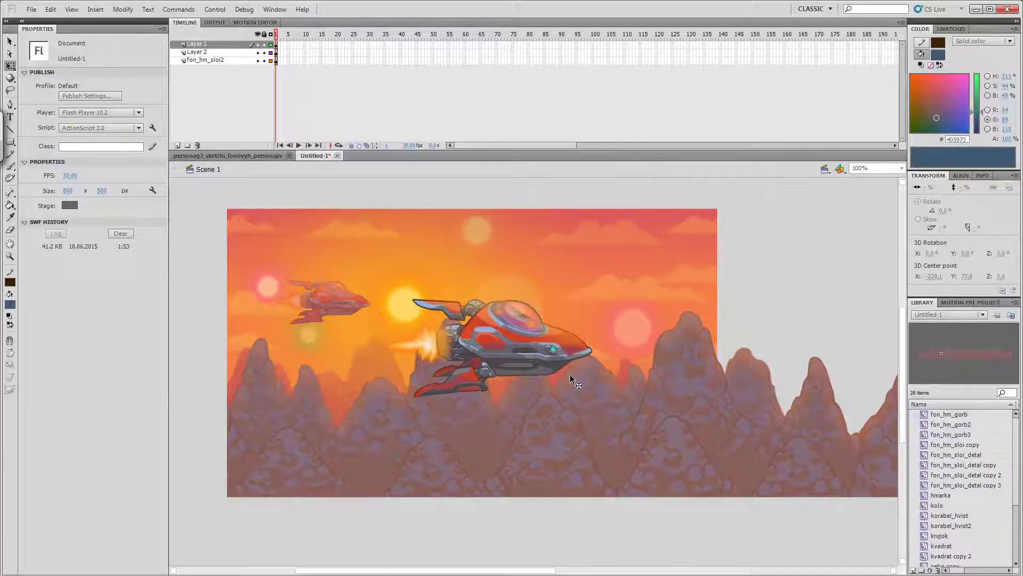
key(ctrl+Return)
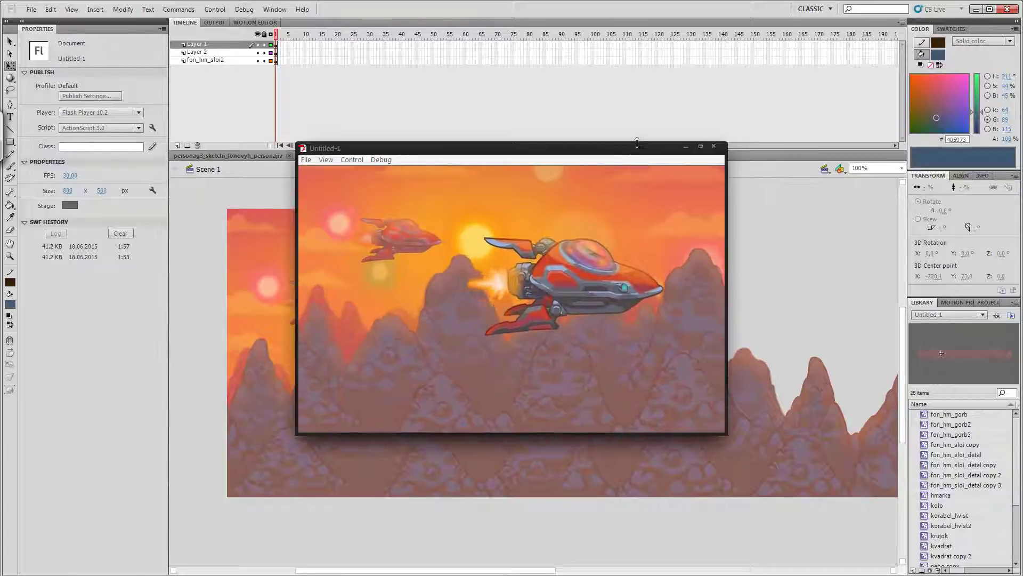
click(701, 147)
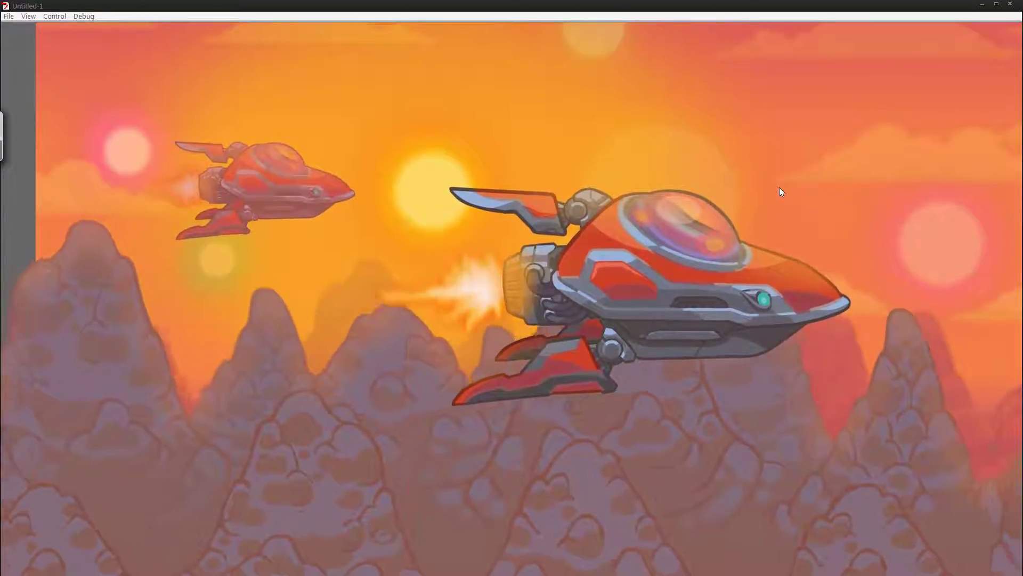
click(996, 4)
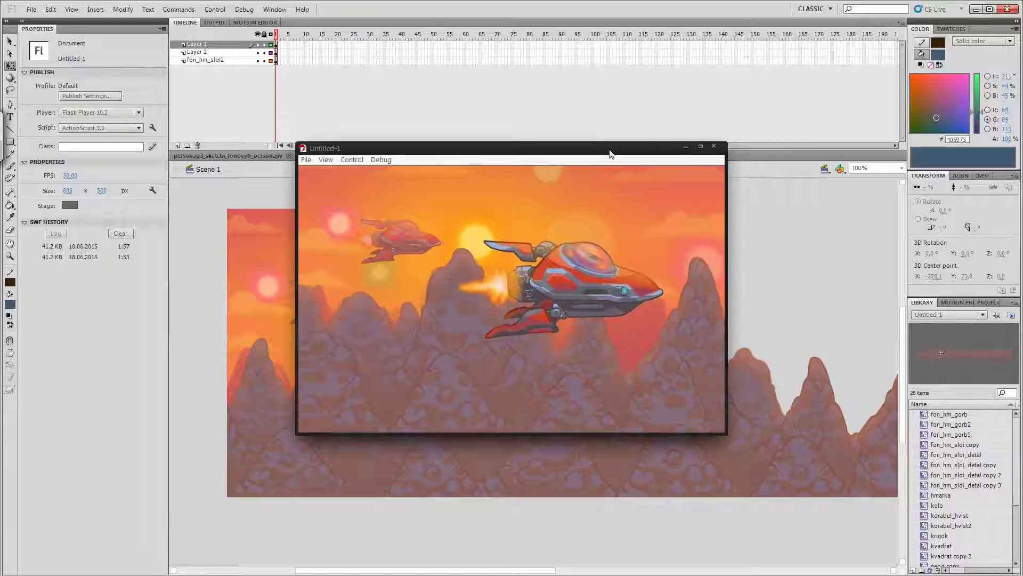
drag(610, 153, 540, 216)
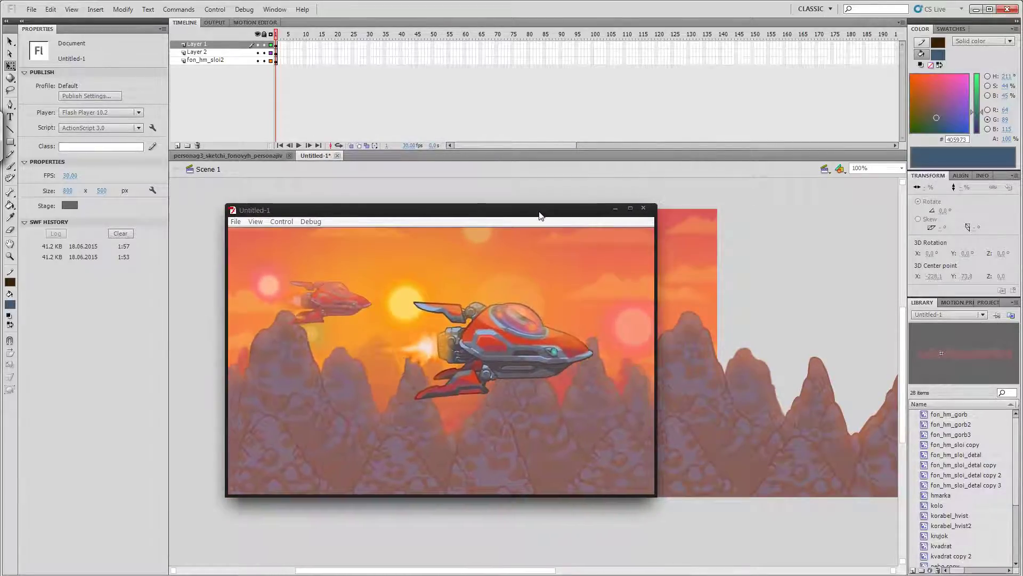